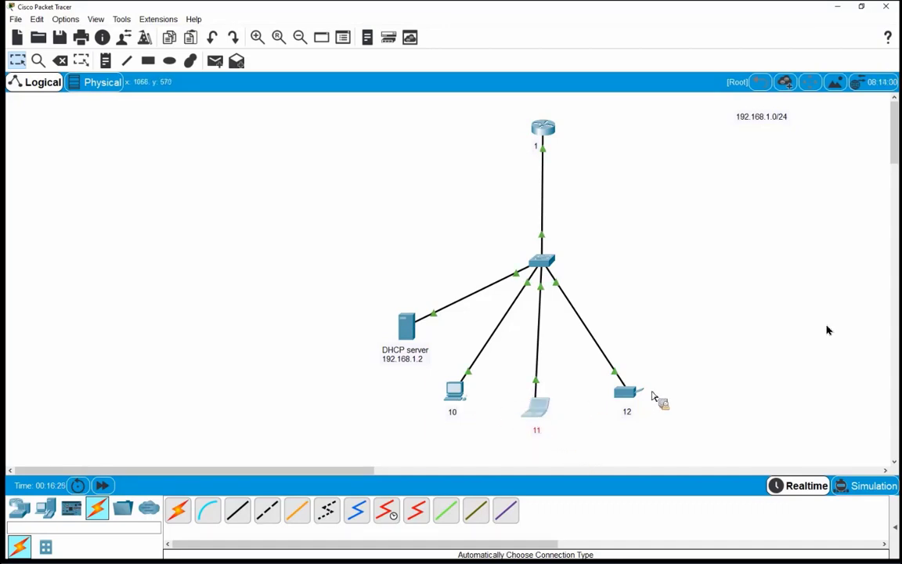
Open the device window of PC 10 (PC0) from the topology and enlarge it
click(404, 403)
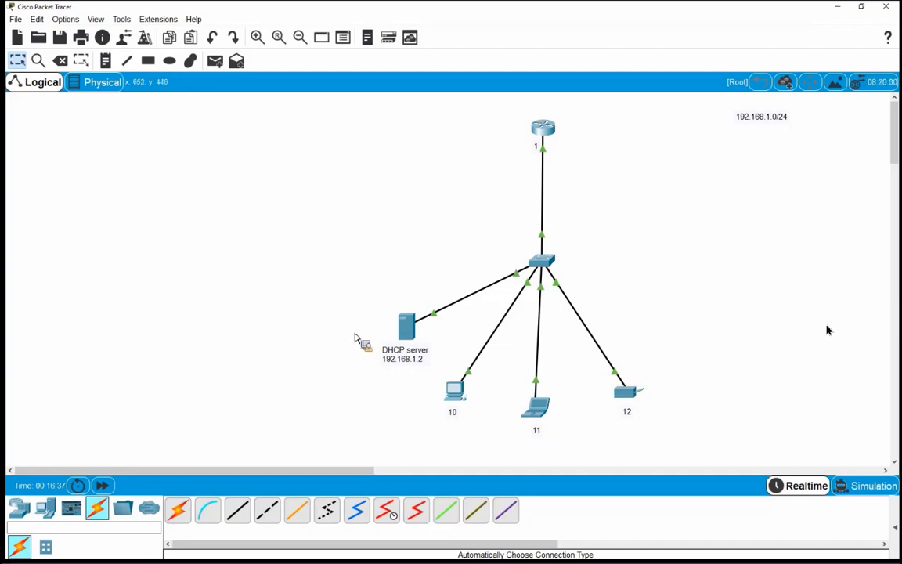
drag(347, 275, 427, 372)
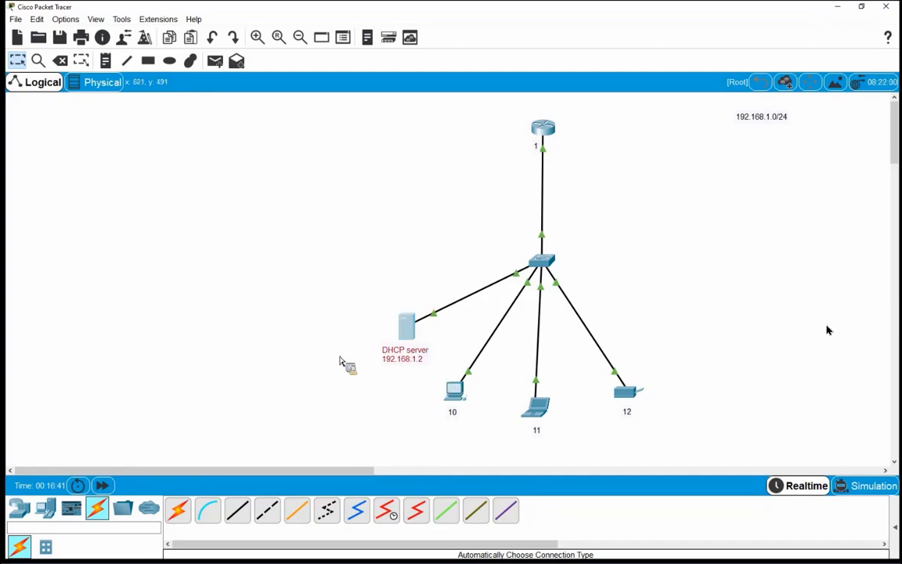
click(392, 326)
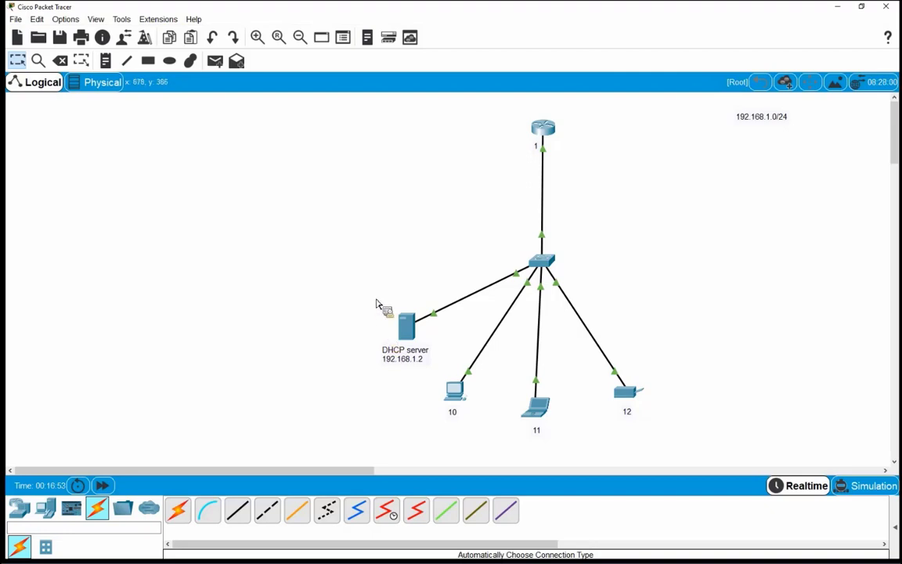
click(454, 394)
click(455, 398)
drag(628, 441, 699, 479)
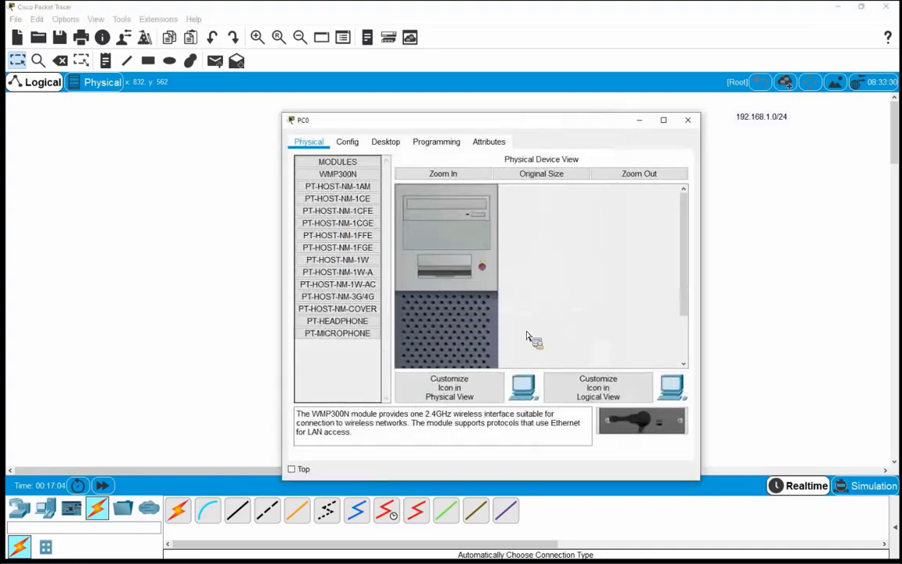
Show PC0's Desktop IP Configuration page, still Static with blank IPv4 address fields
click(386, 142)
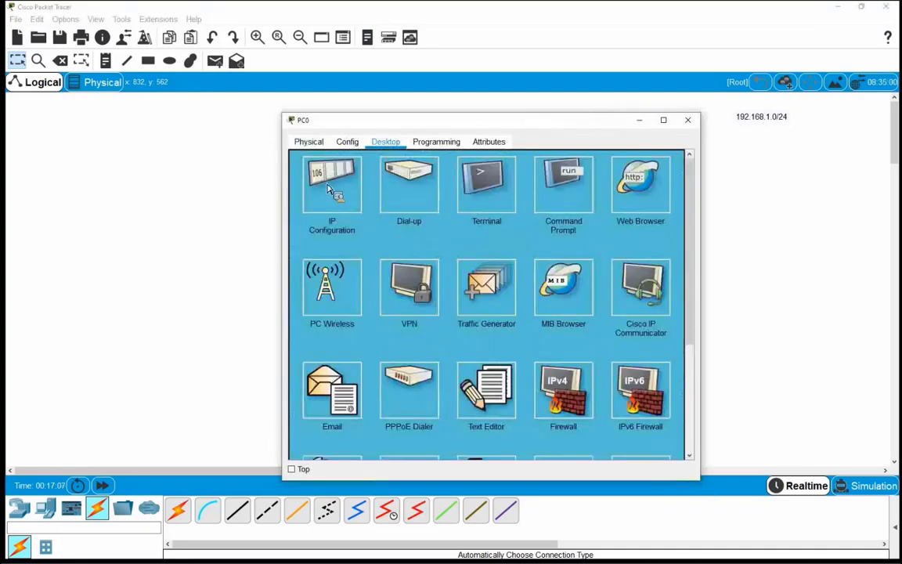
click(330, 186)
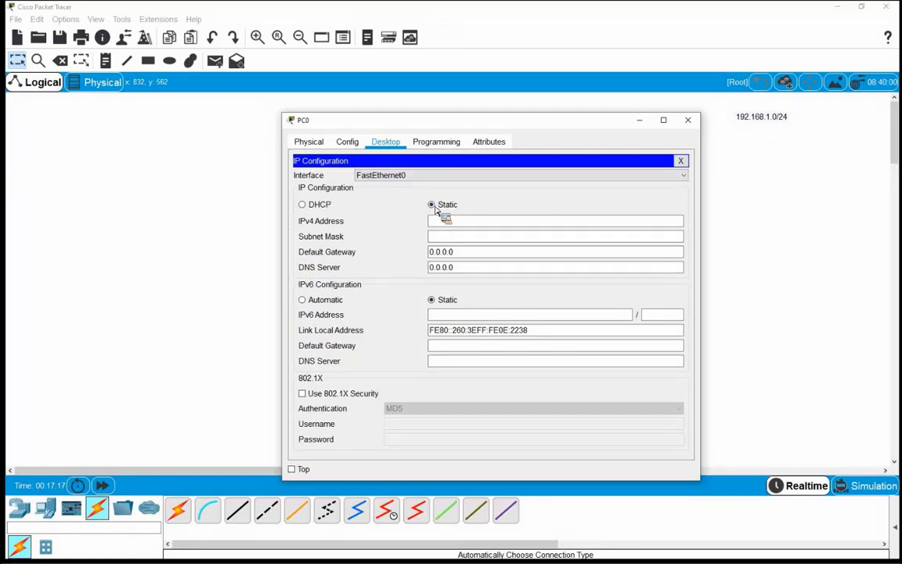
click(462, 221)
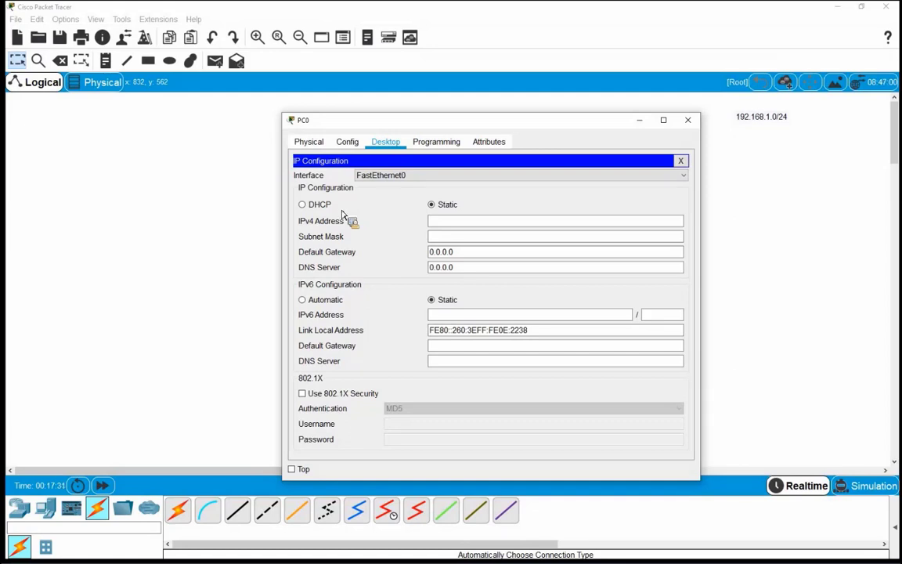
Switch PC0 to DHCP, which falls back to APIPA 169.254.34.56 with mask 255.255.0.0
click(306, 209)
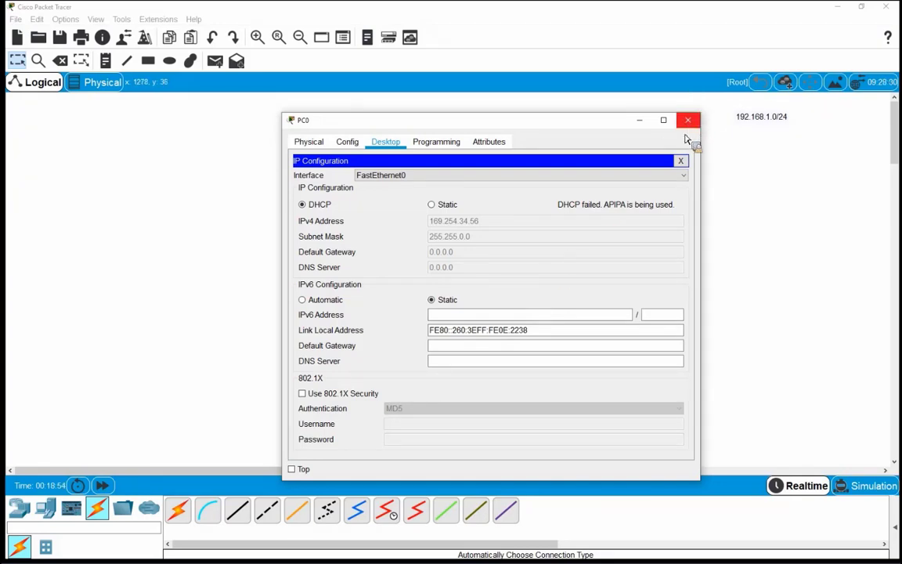
Close PC0's window and add a note 'APIPA / 169.254.0.0 / 169.254.255.255' below the 192.168.1.0/24 label
click(689, 119)
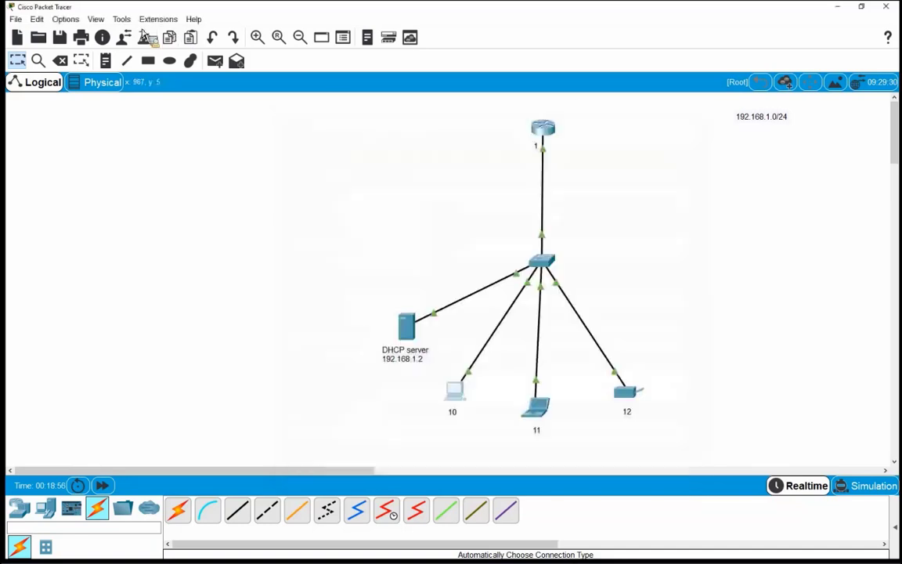
click(104, 60)
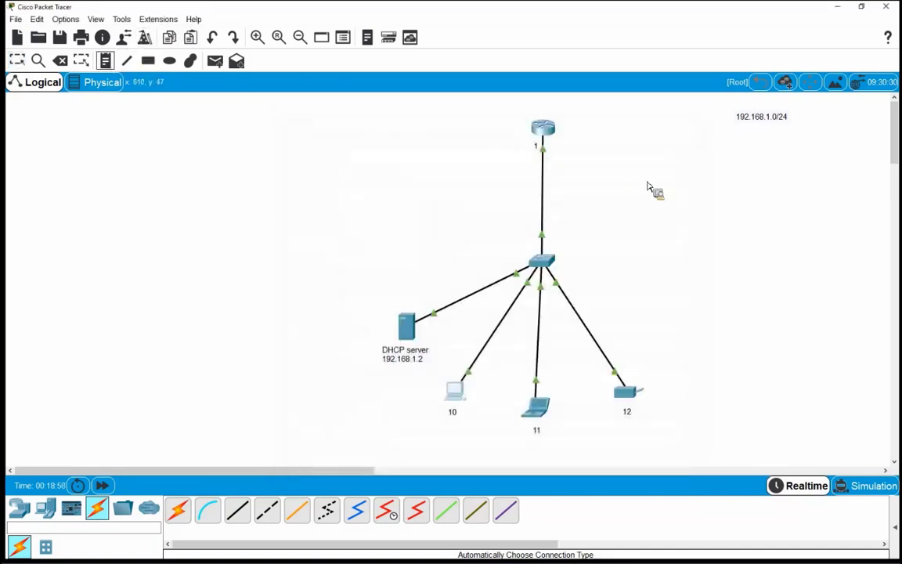
click(744, 145)
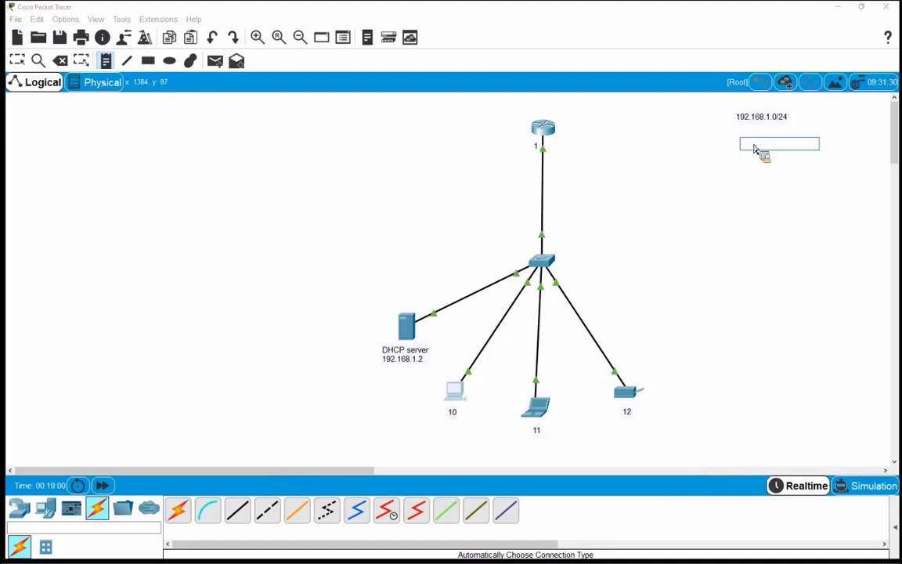
text(APIPA)
key(Return)
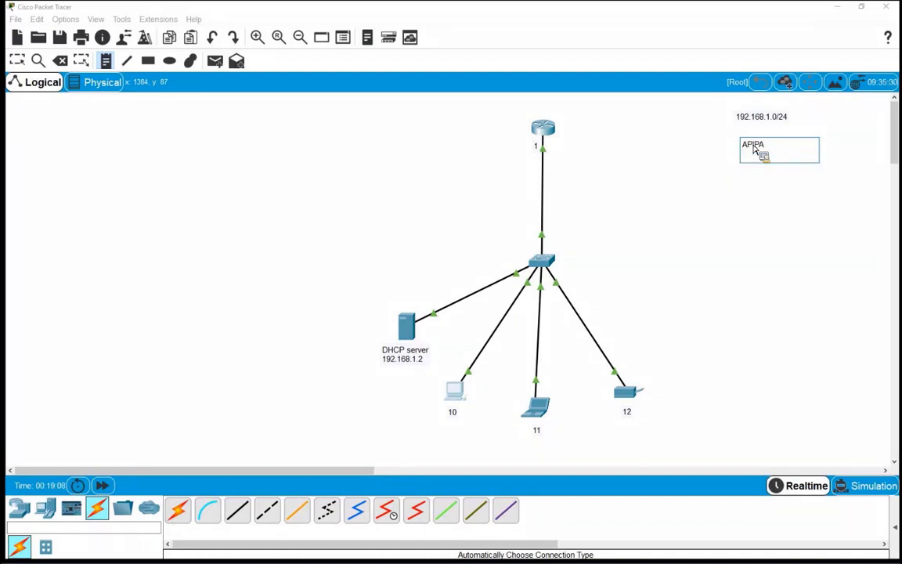
text(169.254. 0.0.0)
key(Return)
text(16)
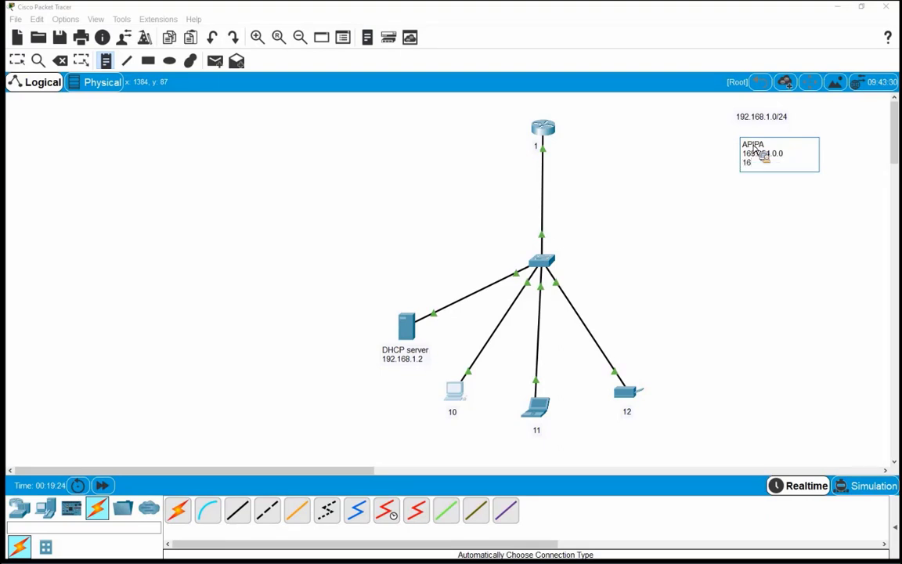
text(9.254.255.255)
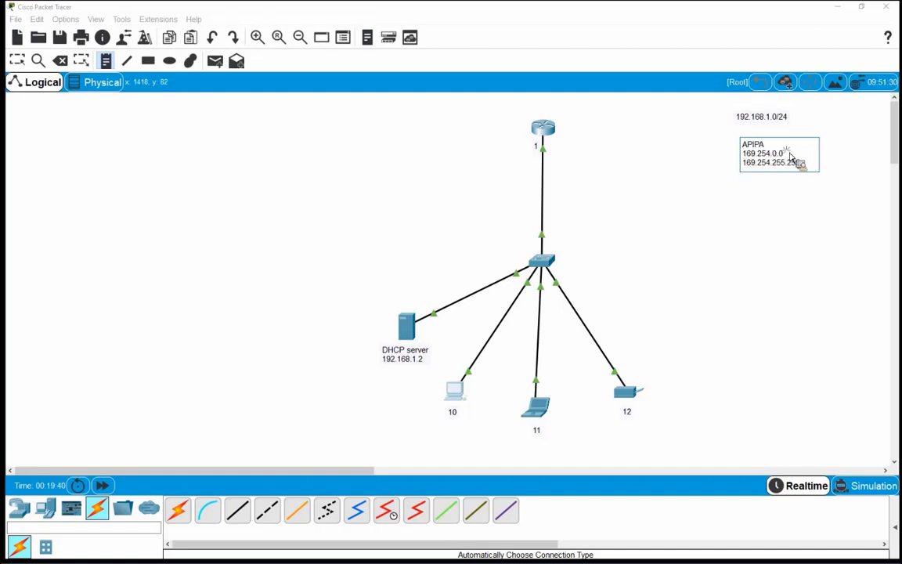
Select the two address lines in the APIPA note, finish editing, and nudge it upward
drag(785, 155, 748, 159)
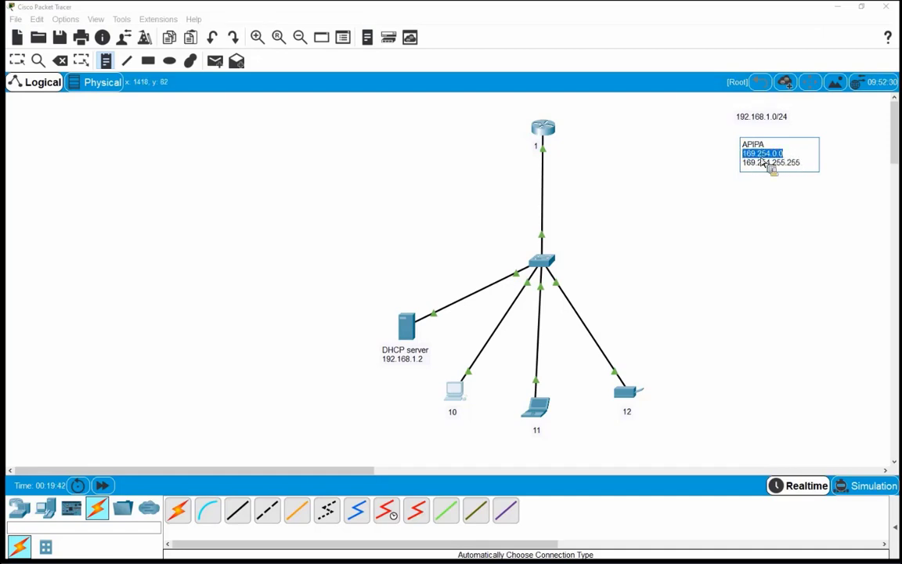
drag(802, 164, 741, 166)
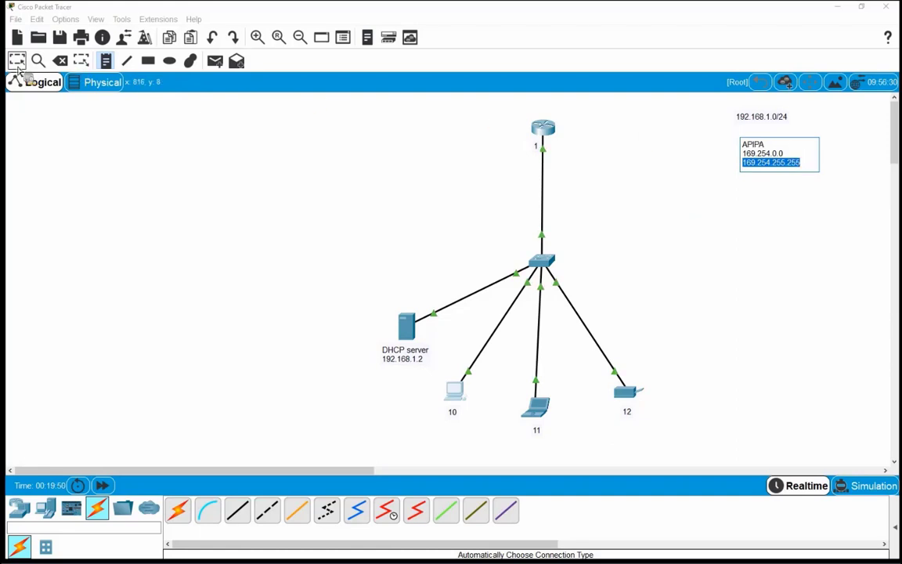
click(619, 125)
drag(761, 149, 759, 140)
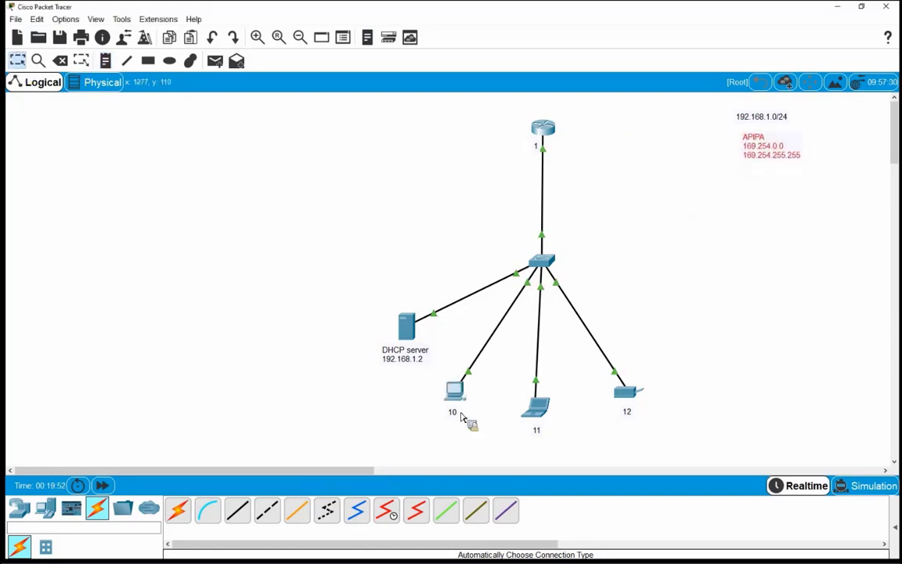
click(457, 400)
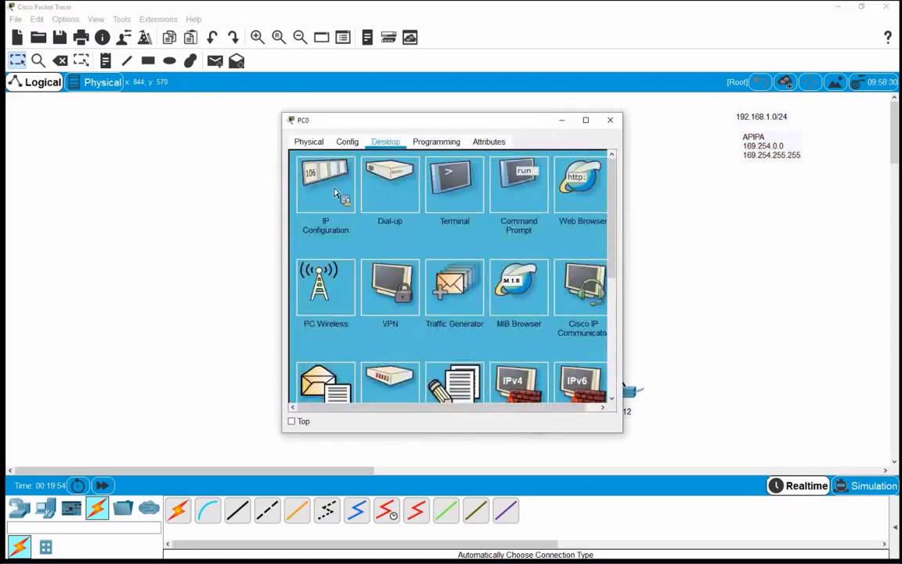
click(333, 197)
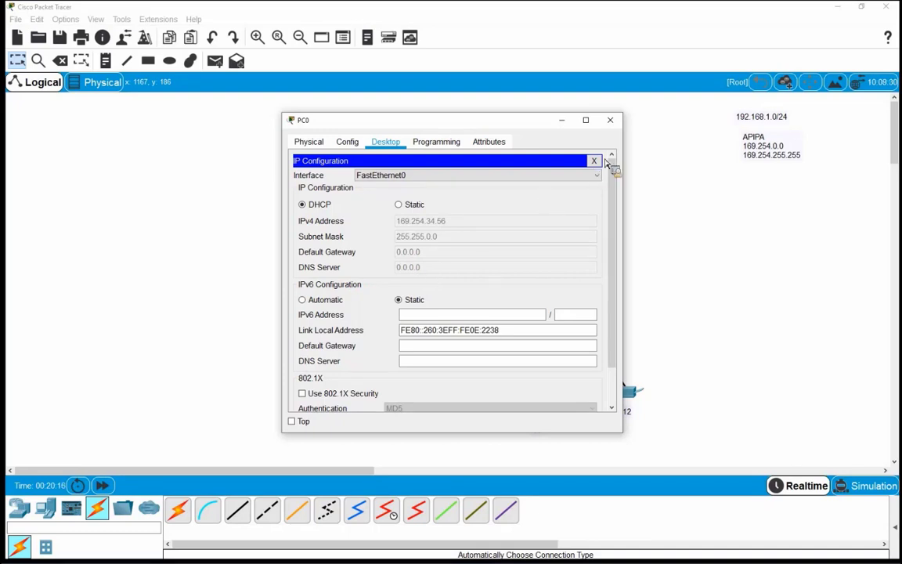
click(594, 161)
click(610, 120)
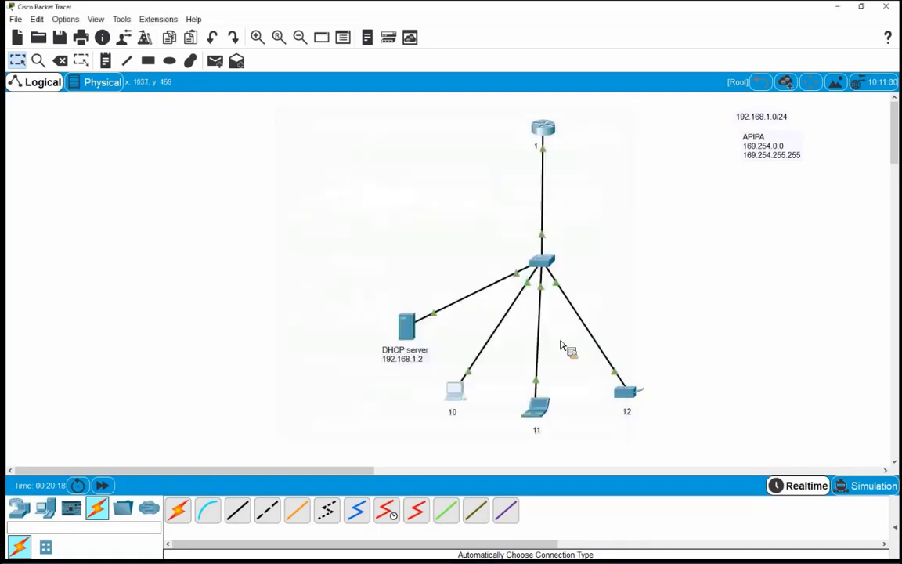
drag(619, 384, 672, 430)
Set Printer0's FastEthernet0 to DHCP, getting APIPA 169.254.3.219, and close its window
click(631, 396)
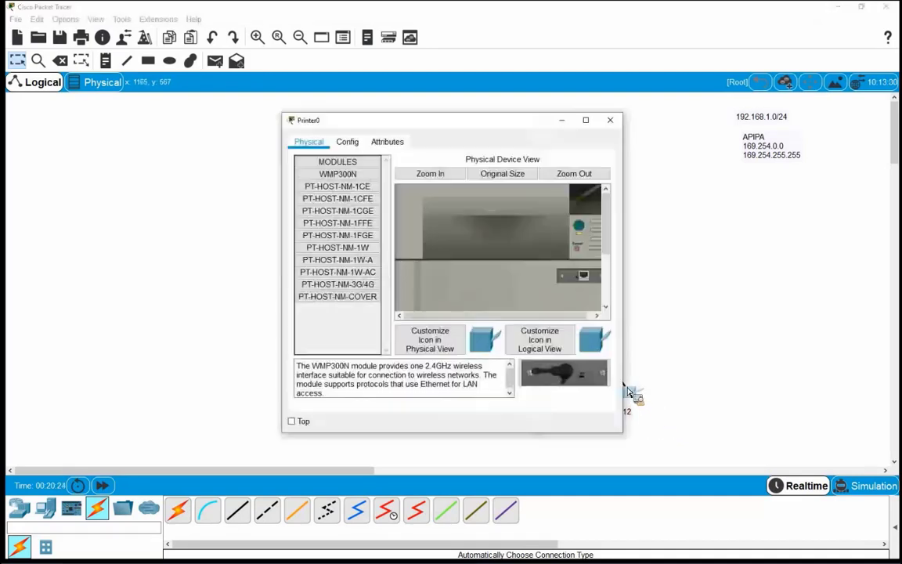
click(347, 141)
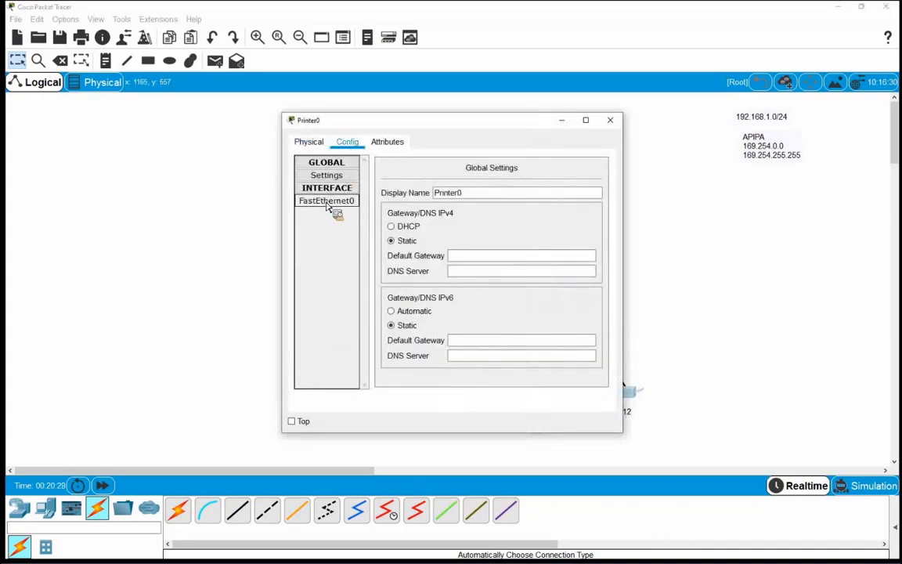
click(325, 202)
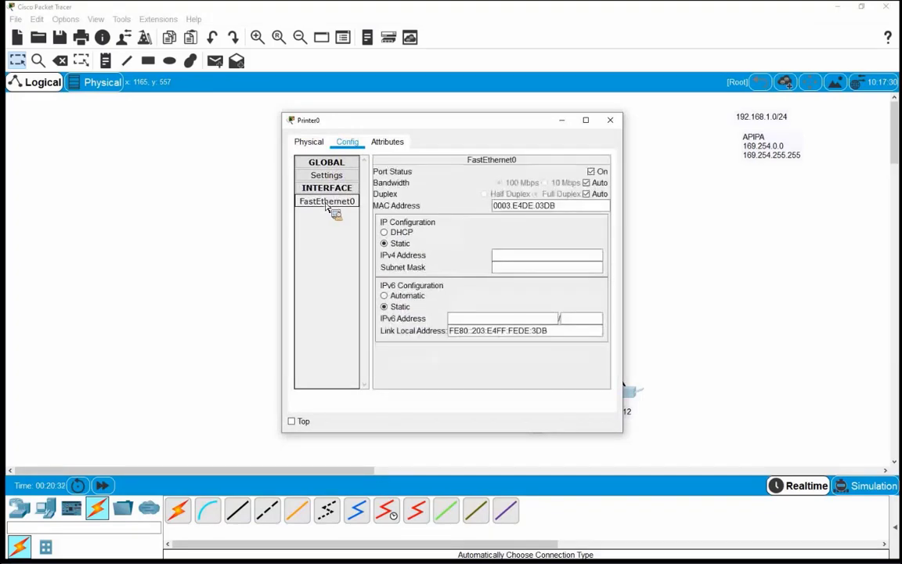
click(385, 232)
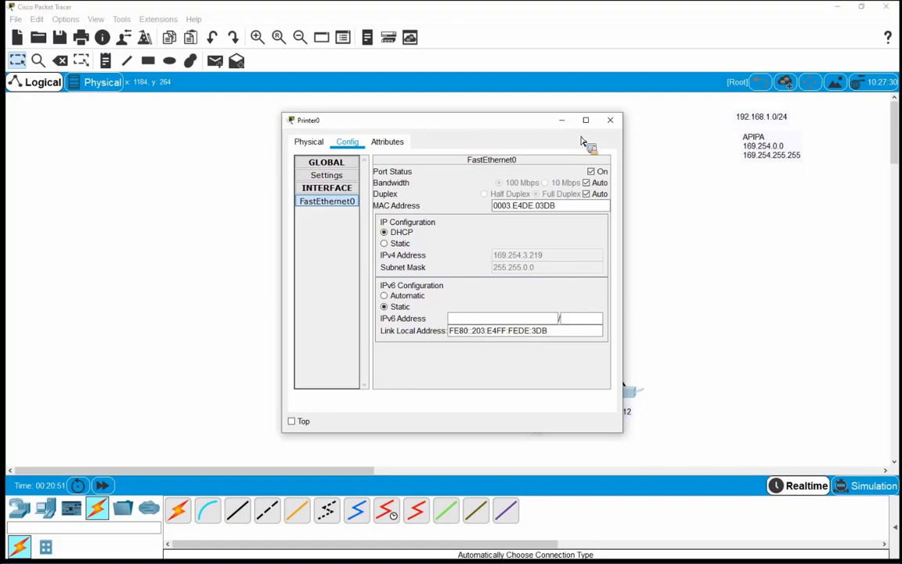
click(610, 120)
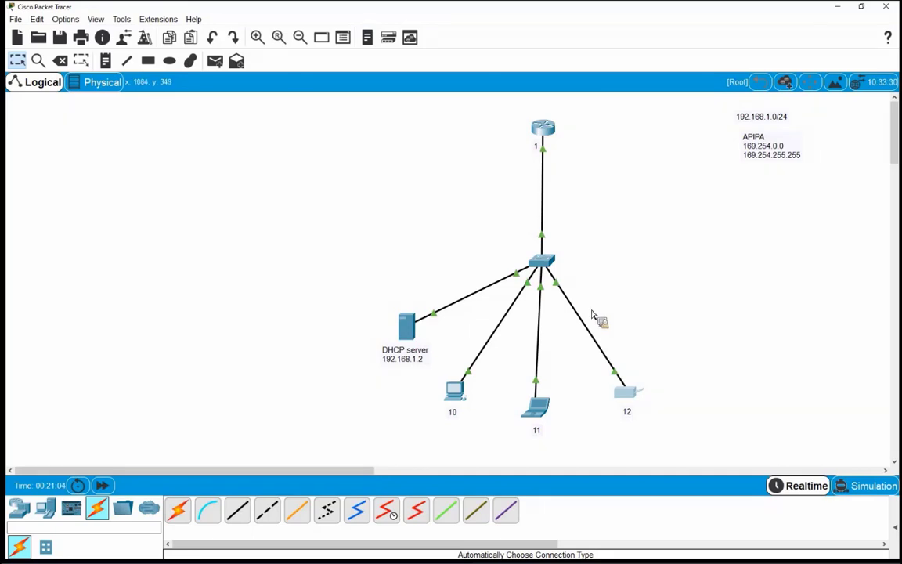
Reopen Printer0's FastEthernet0 settings, enlarging and moving the window to reveal the DHCP server
click(624, 399)
click(321, 201)
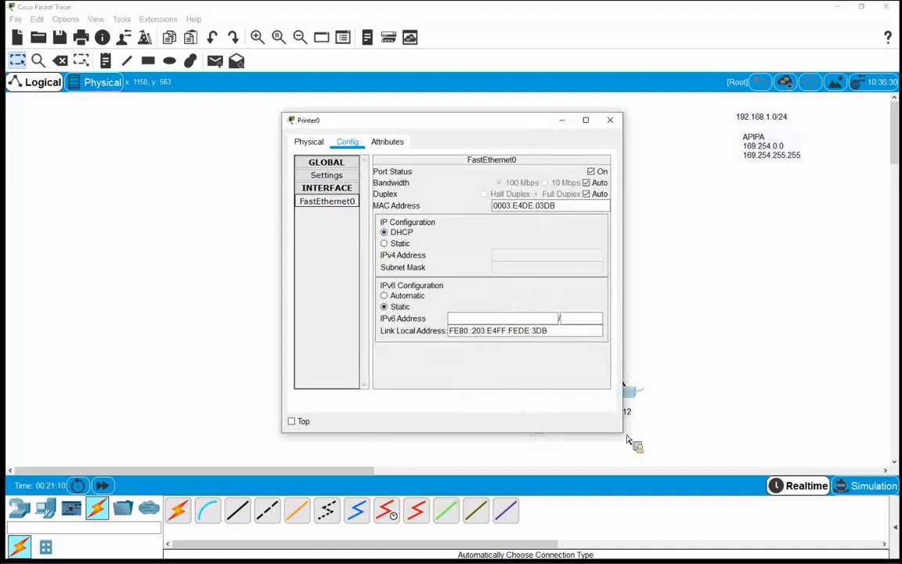
drag(623, 431, 697, 464)
drag(485, 126, 650, 110)
drag(459, 240, 501, 245)
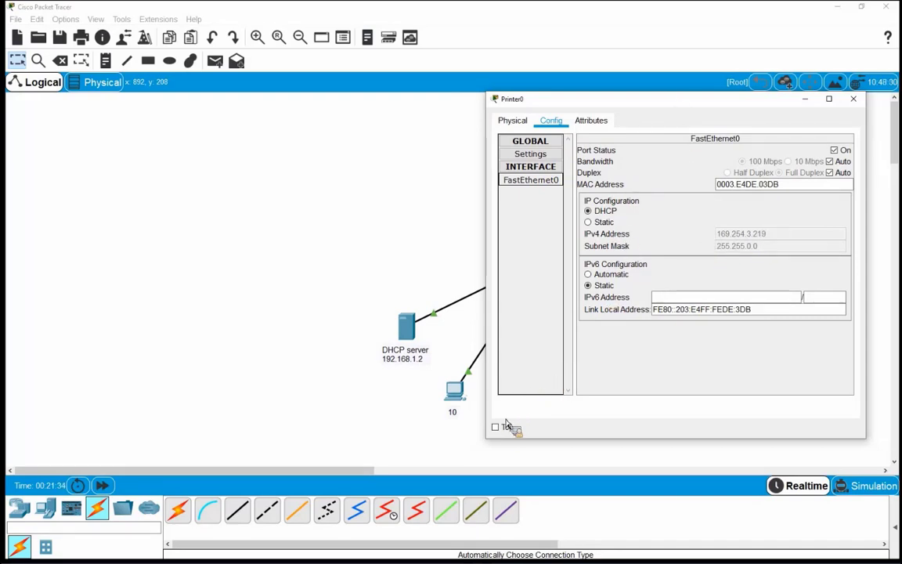
Keep the printer window on top and place PC0's window beside it
click(502, 426)
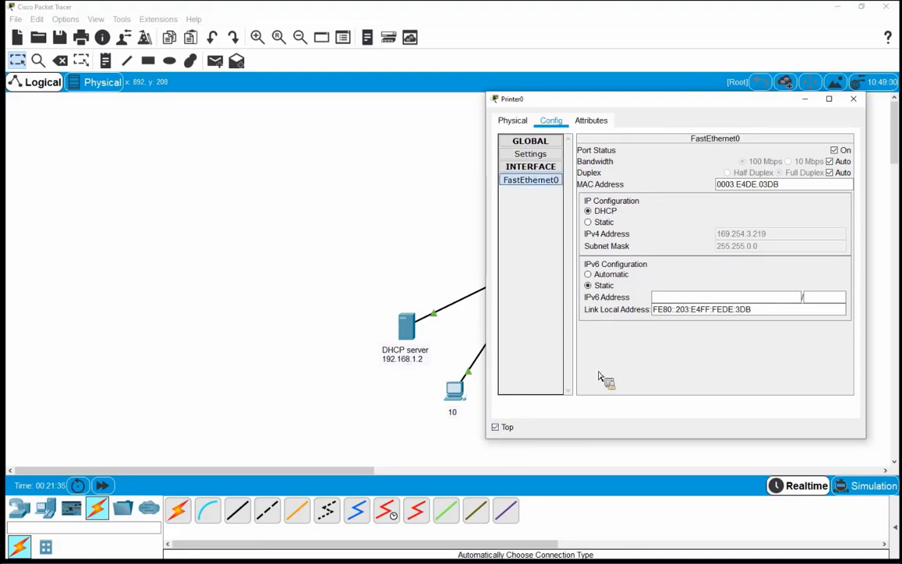
click(458, 391)
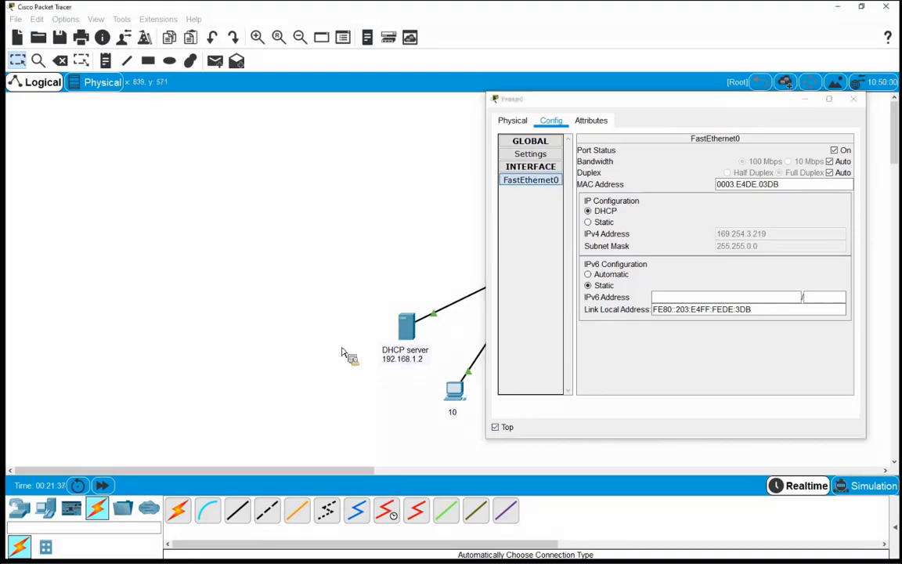
drag(396, 120, 191, 107)
Ping the printer at 169.254.3.219 from PC0's Command Prompt (4/4 replies), then close the windows
click(307, 178)
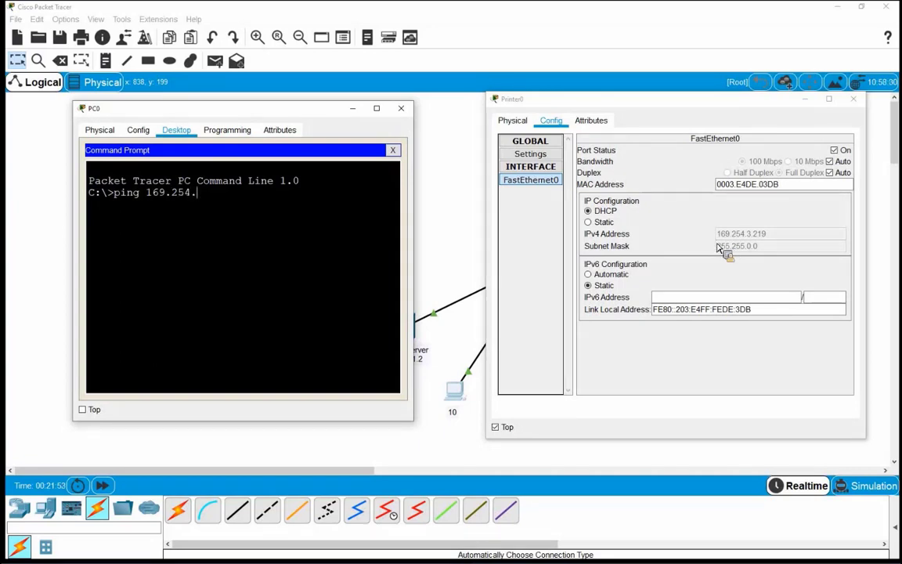
text(.219)
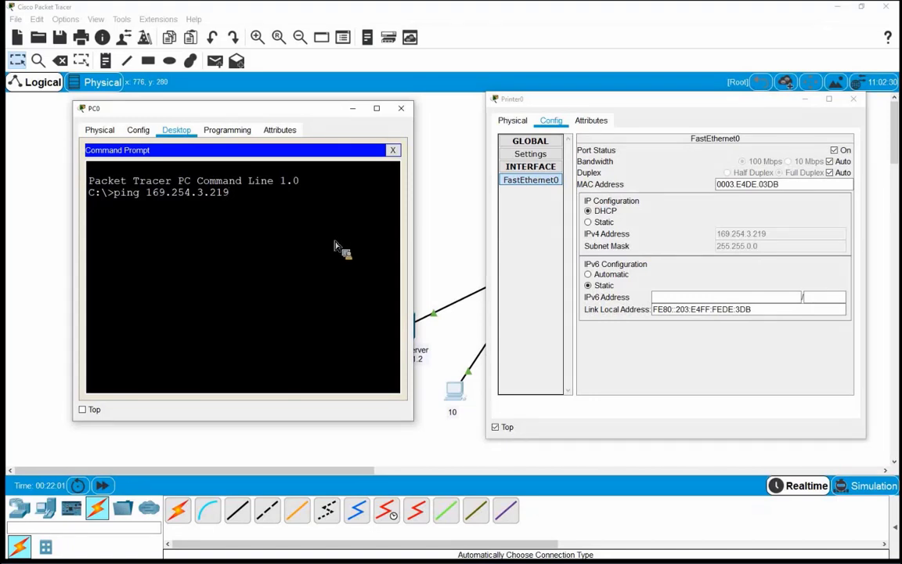
key(Return)
drag(414, 323, 462, 324)
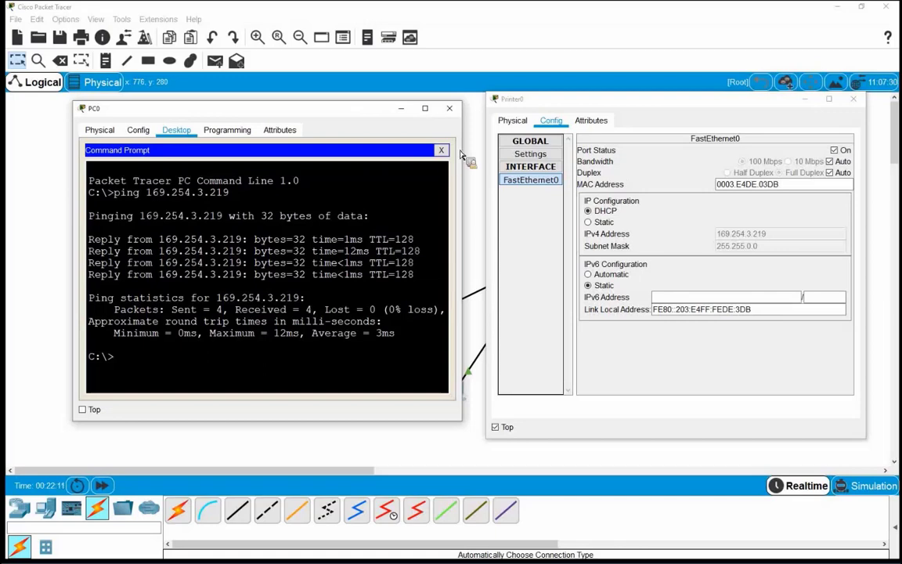
click(441, 150)
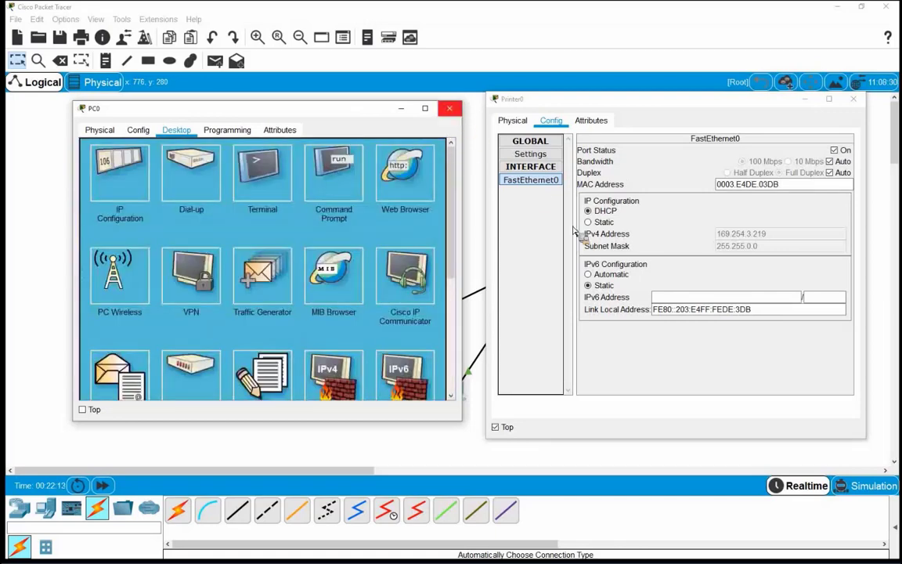
key(alt+F4)
key(alt+F4)
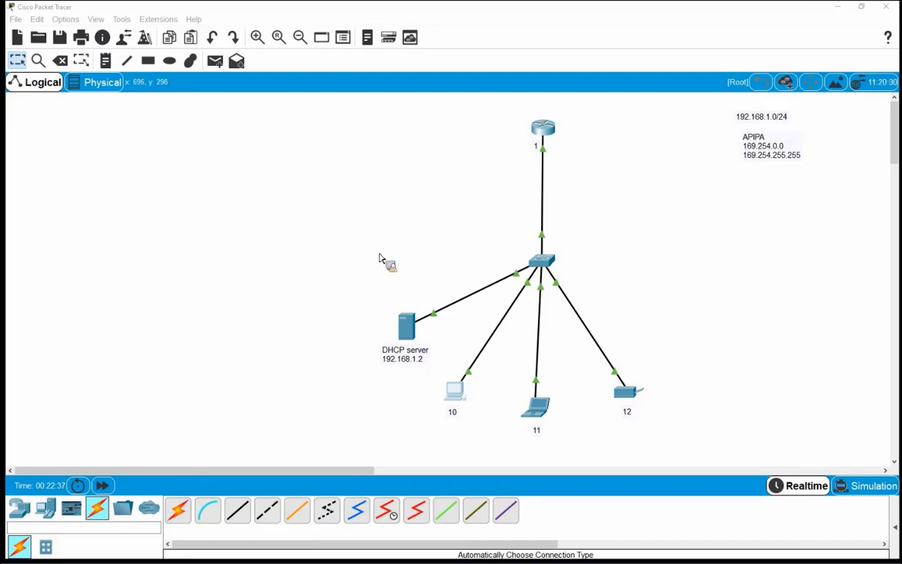
drag(347, 270, 443, 375)
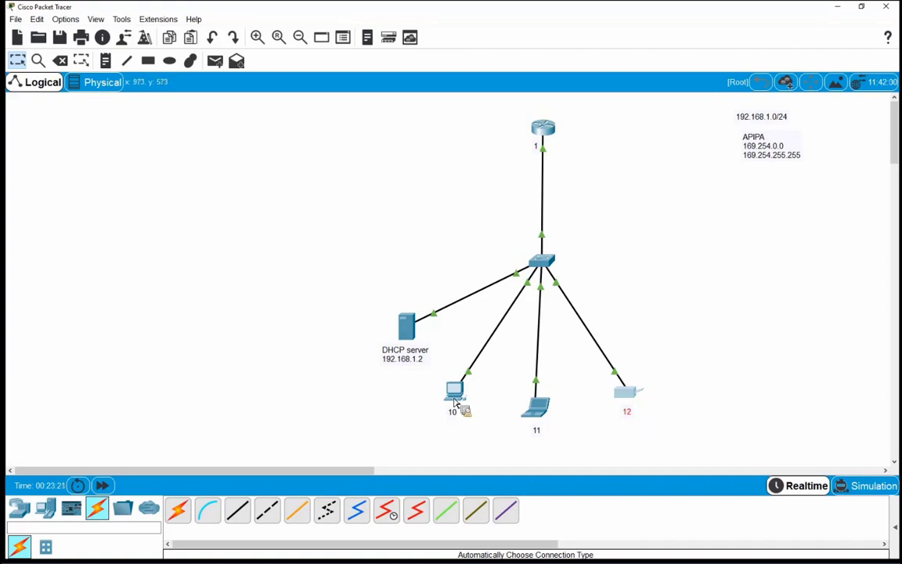
mouse_move(455, 402)
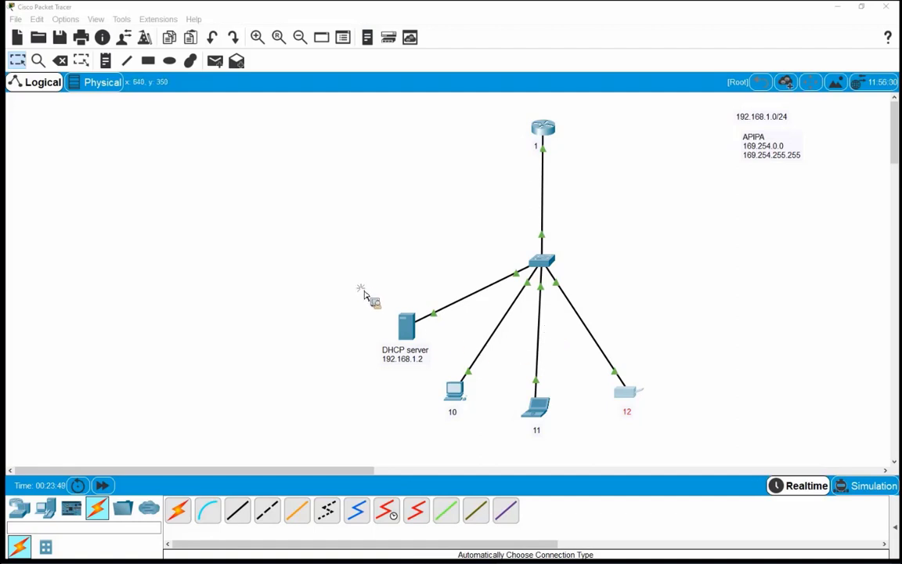
drag(417, 346, 435, 364)
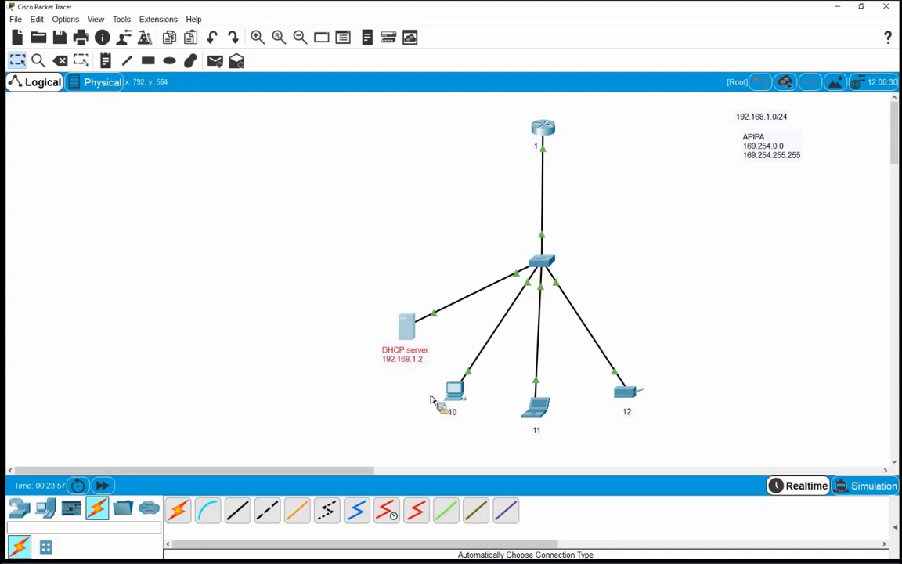
Give the DHCP server the static IPv4 address 192.168.1.2 in its IP Configuration
click(406, 329)
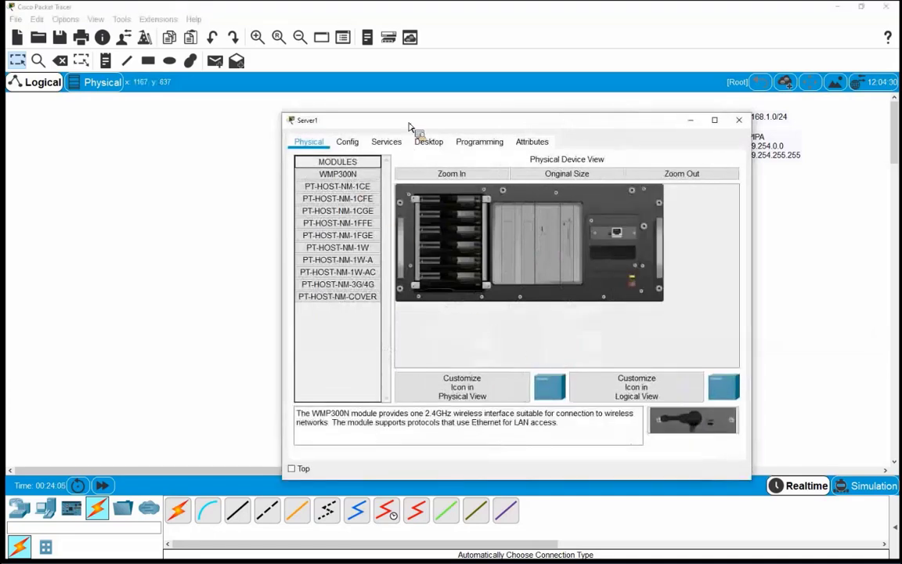
click(427, 149)
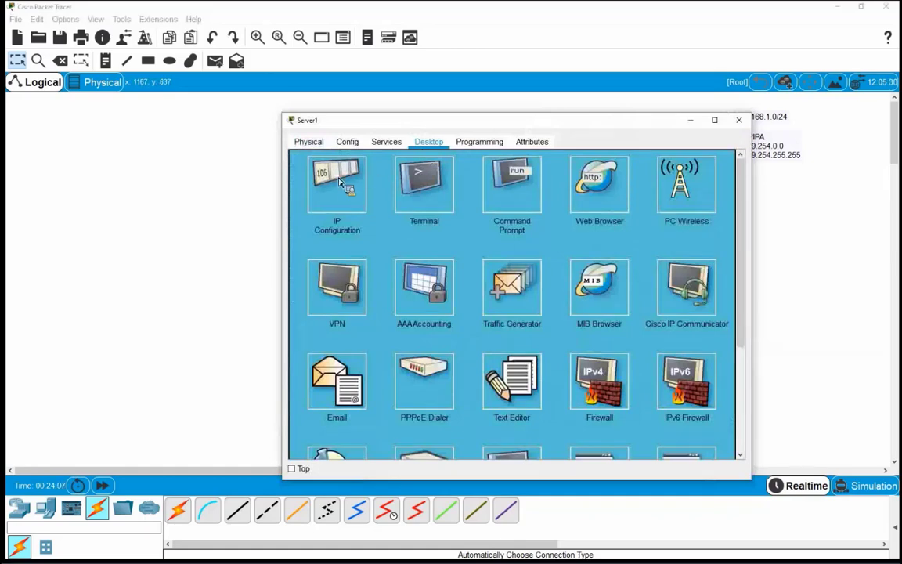
click(312, 166)
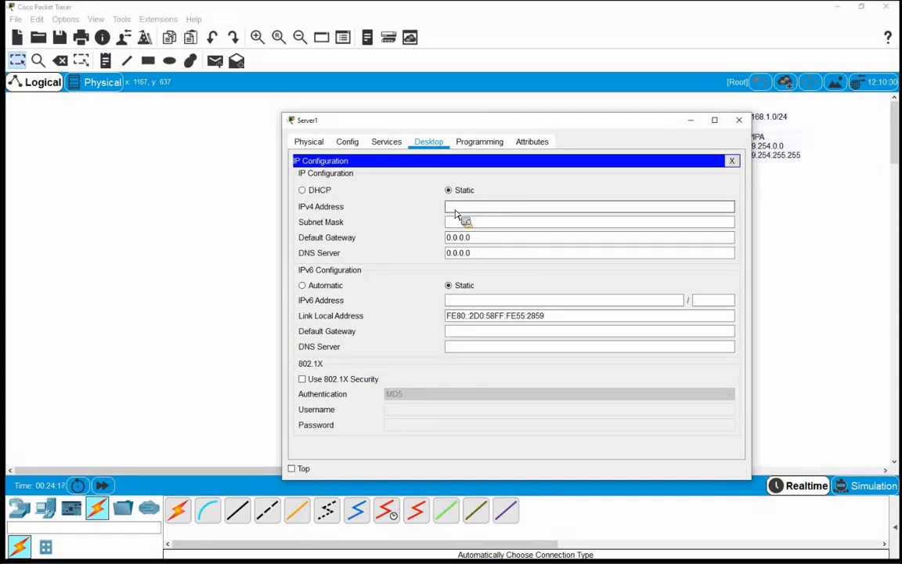
text(92.168.1.2)
drag(471, 120, 227, 129)
drag(530, 84, 643, 131)
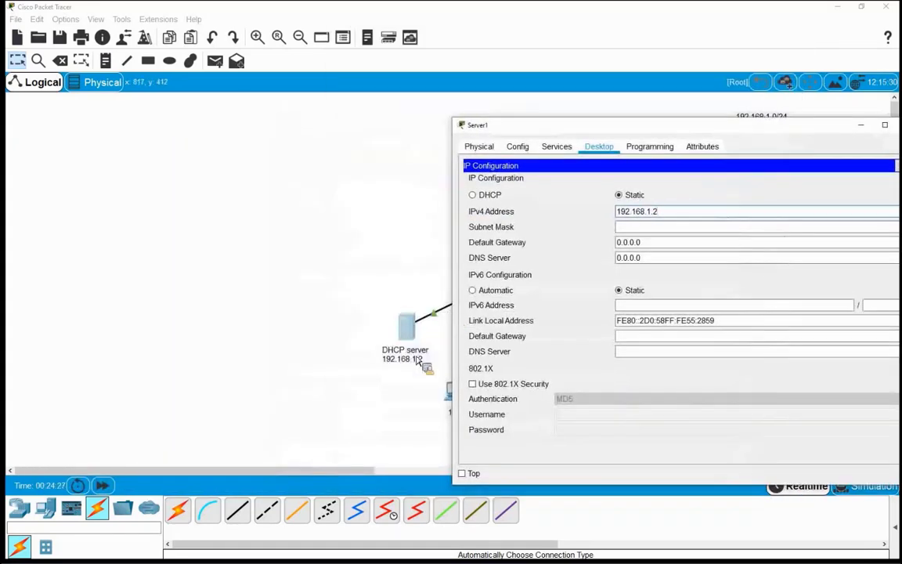
drag(561, 128, 237, 101)
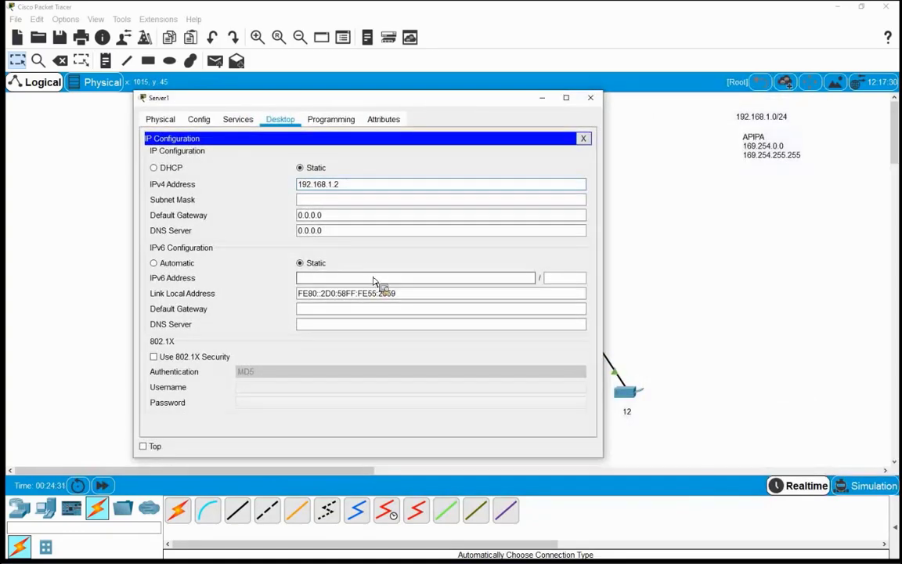
Fill in mask 255.255.255.0, gateway 192.168.1.1 and DNS server 192.168.1.3
key(Tab)
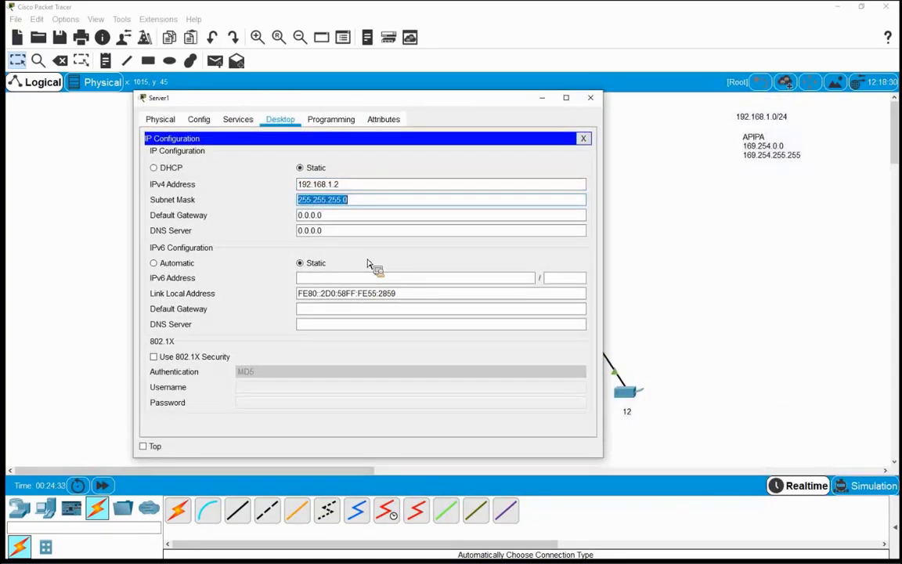
key(Tab)
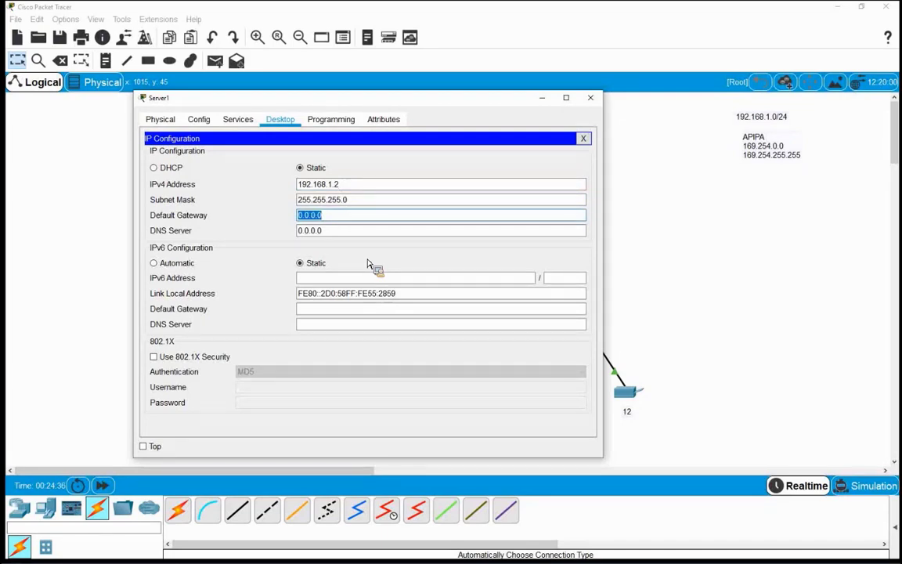
text(192.168.1)
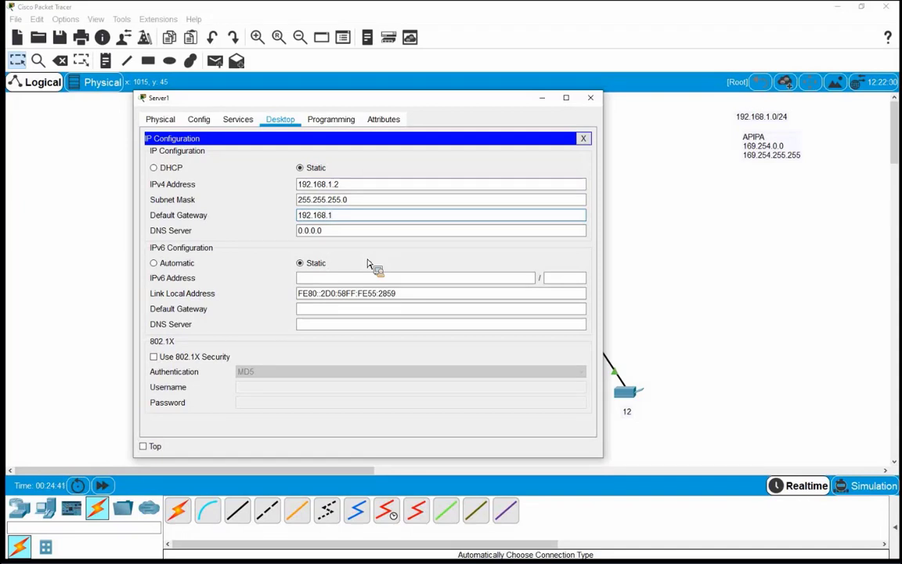
text(.1)
key(Tab)
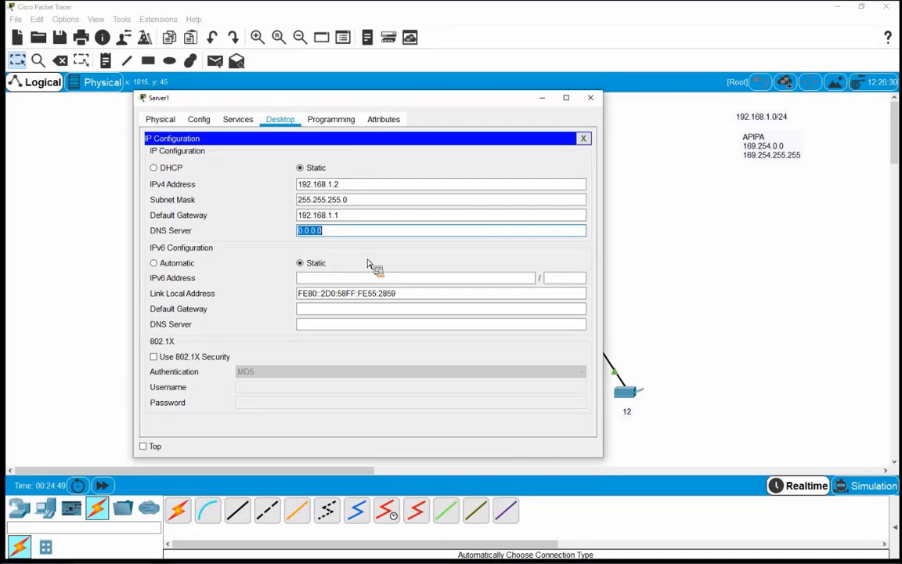
text(192.168.1.3)
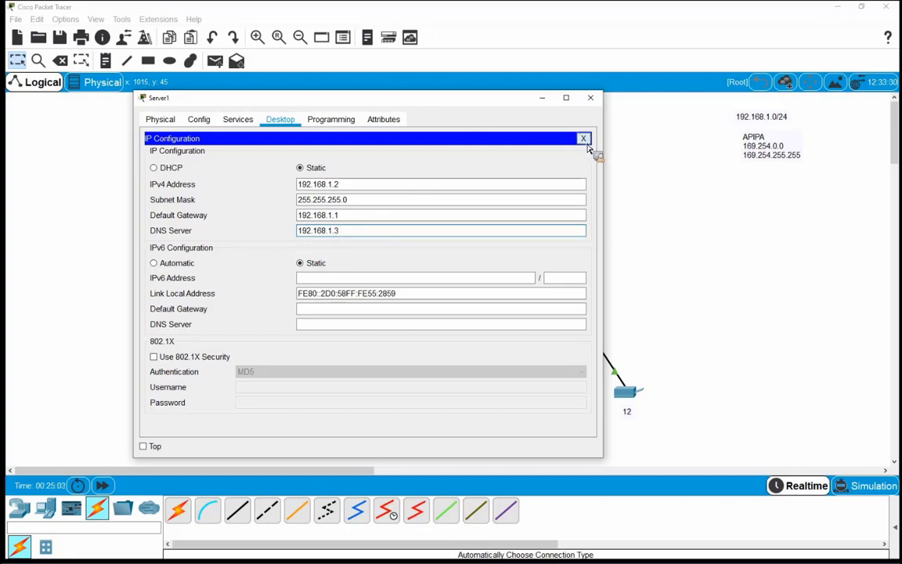
click(583, 139)
Reopen the DHCP server in a larger window and show its Services HTTP page
click(590, 97)
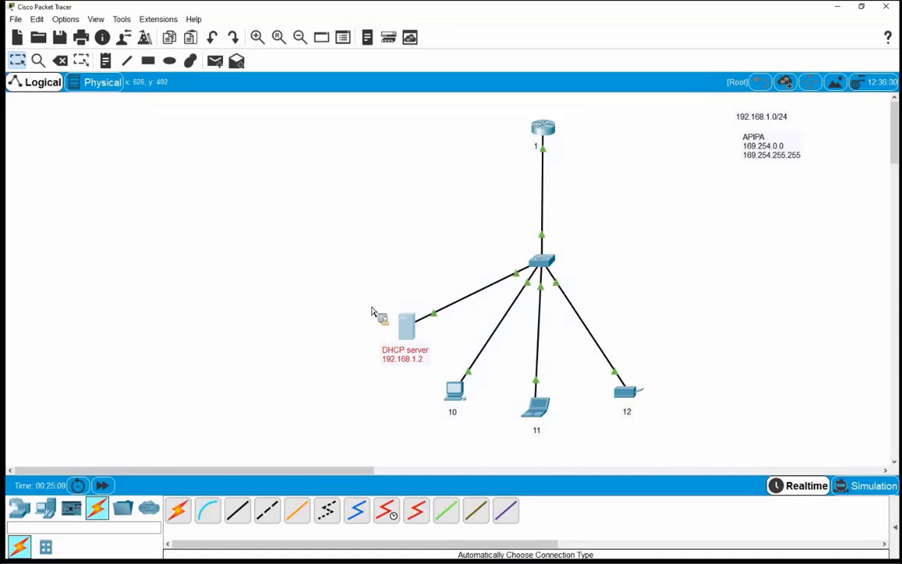
click(407, 330)
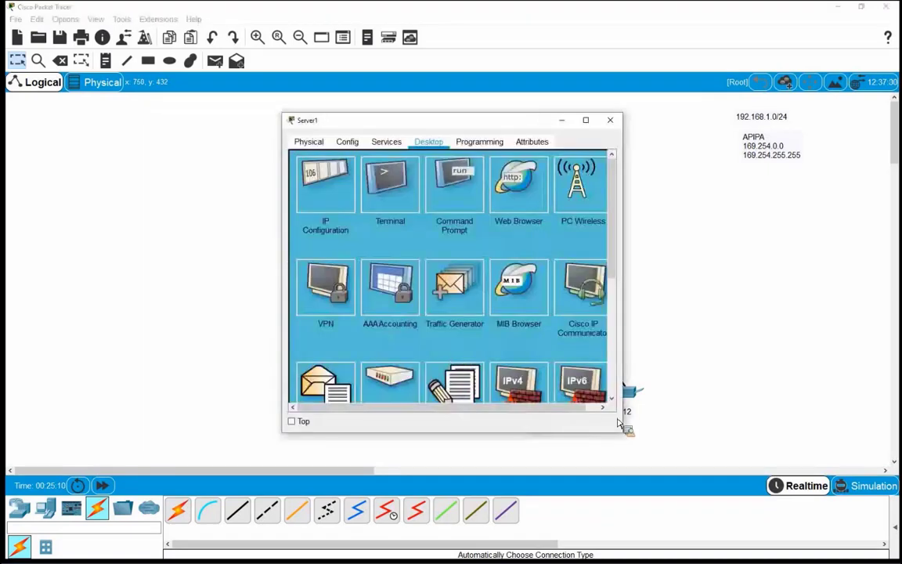
drag(627, 437, 666, 454)
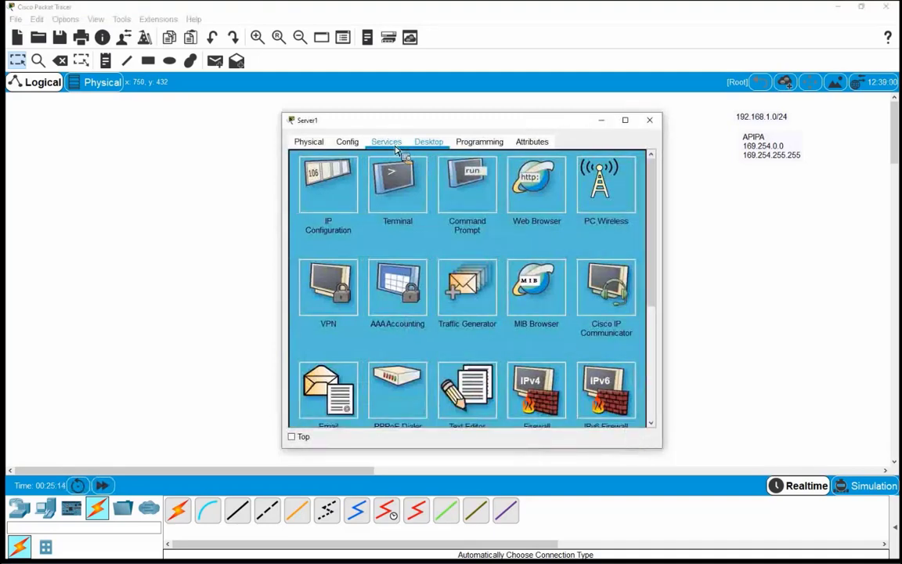
click(392, 149)
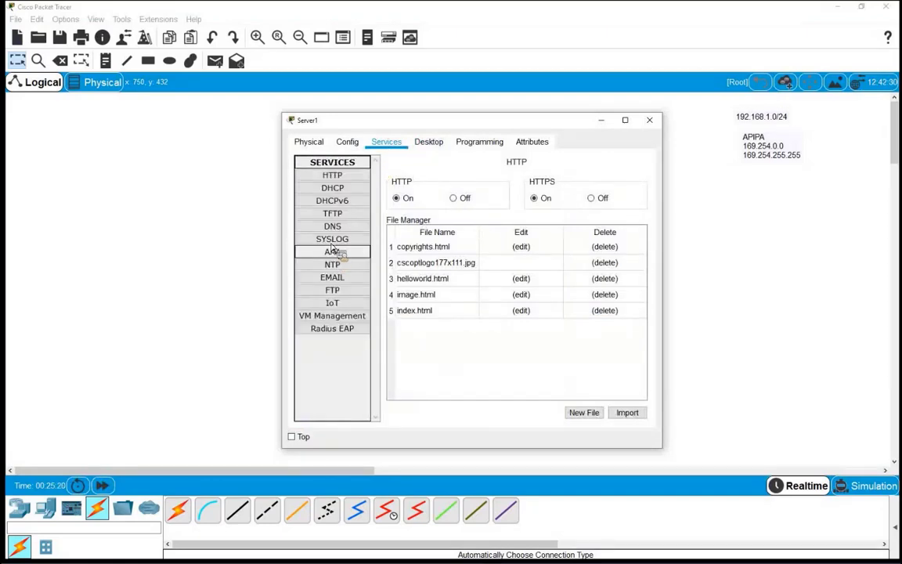
Turn on the server's DHCP service on FastEthernet0 for pool serverPool
click(333, 190)
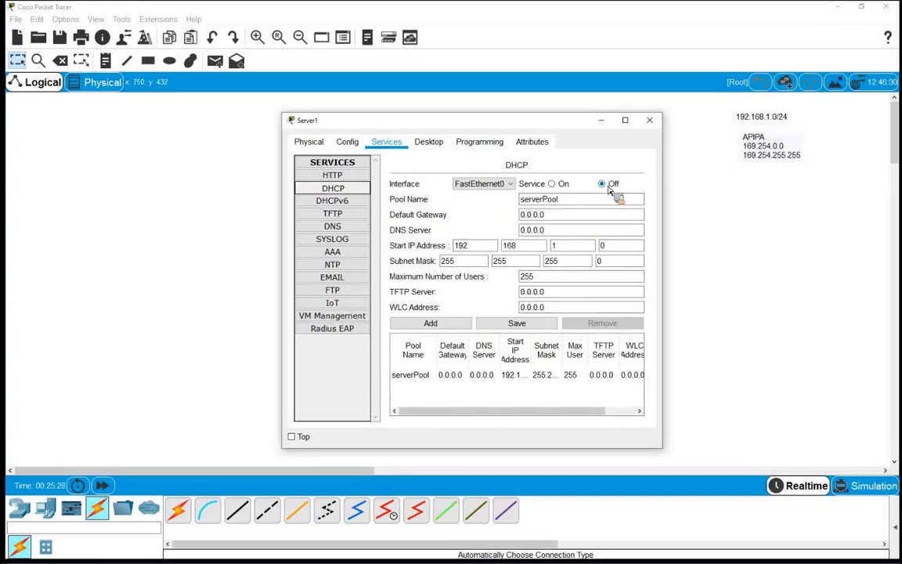
click(552, 184)
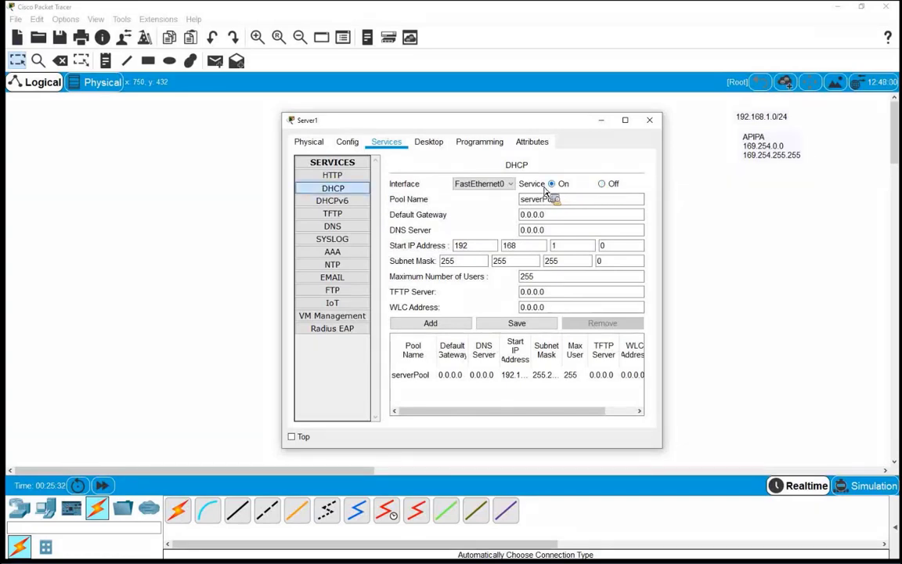
click(510, 184)
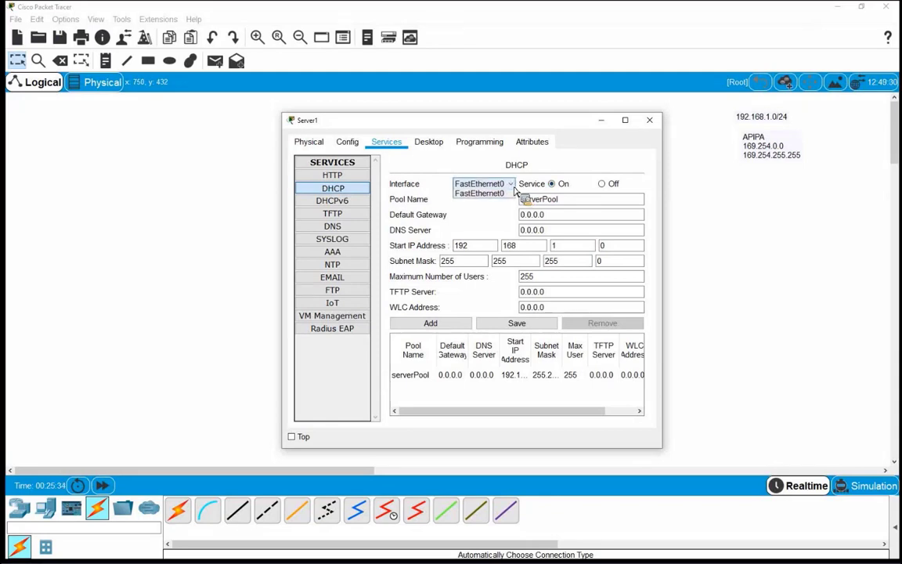
click(485, 194)
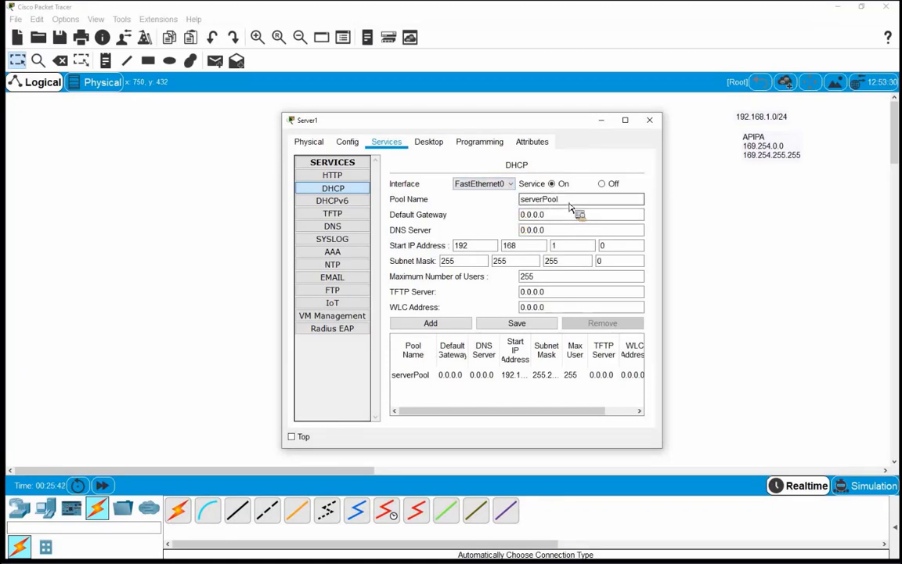
double_click(539, 201)
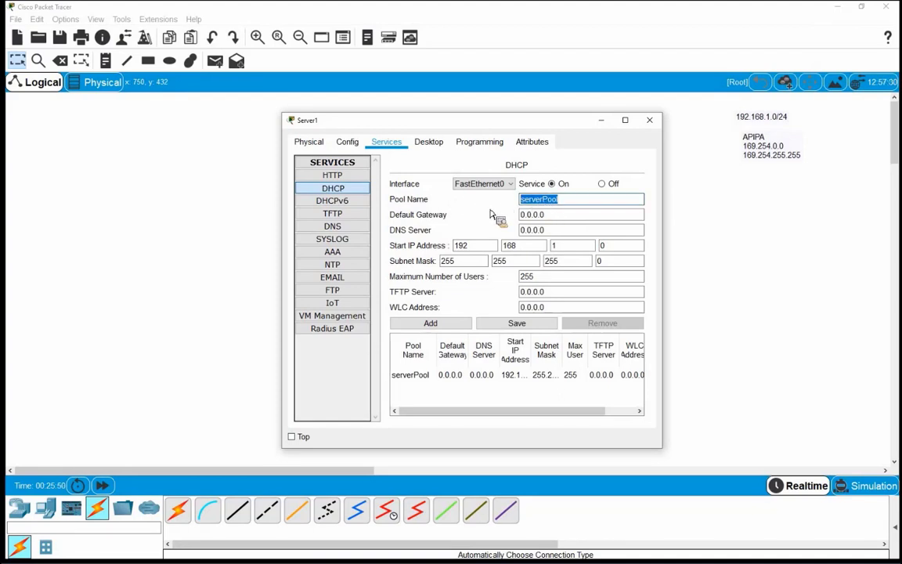
Set the pool's default gateway to 192.168.1.1 and DNS server to 192.168.1.3
click(552, 219)
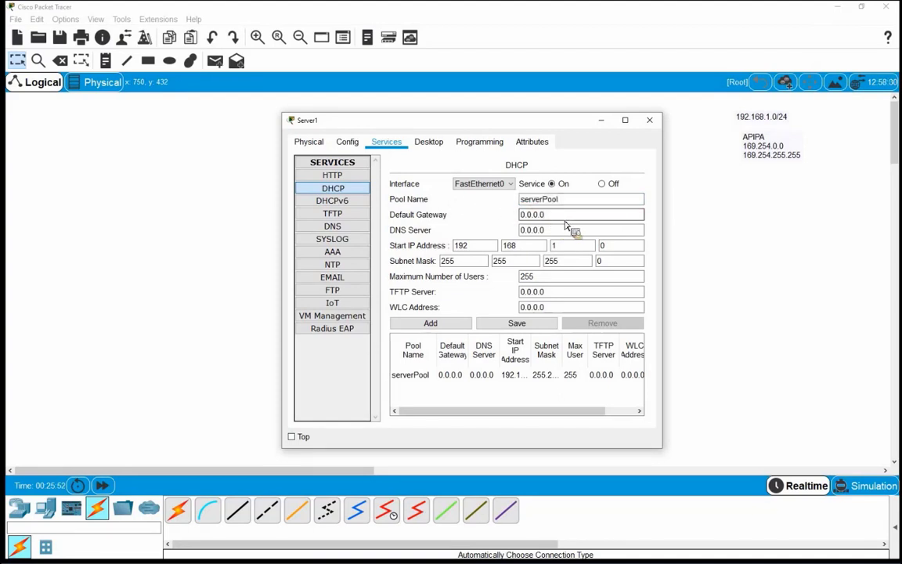
drag(560, 219, 510, 220)
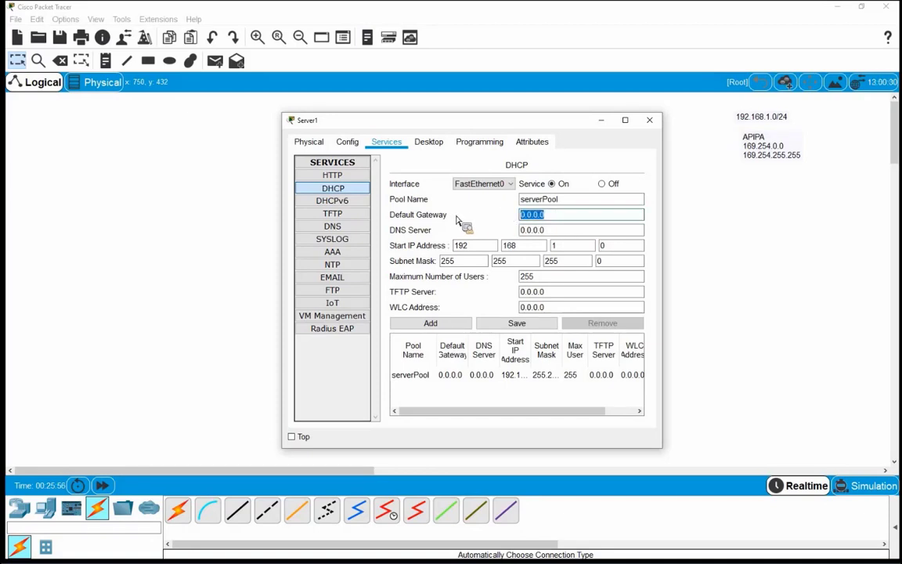
text(192.168.1.1)
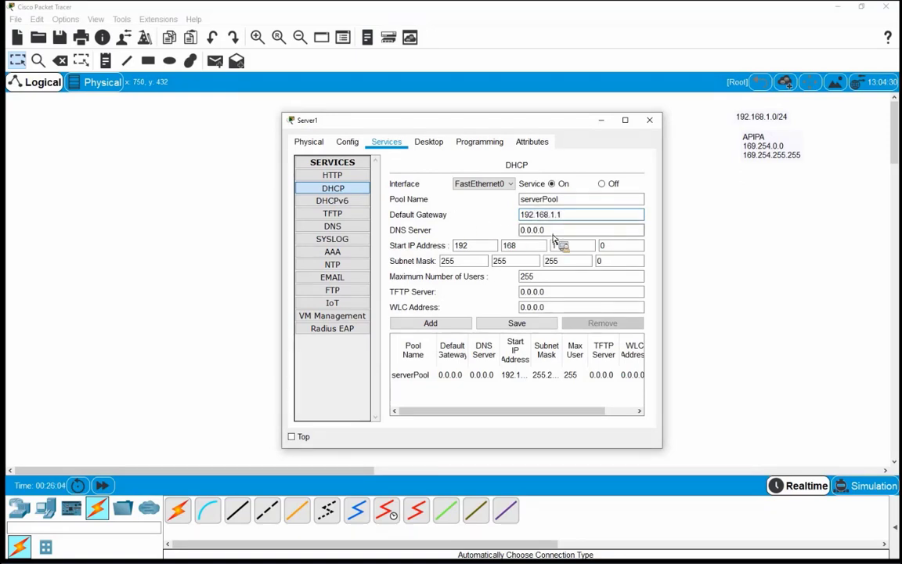
key(Tab)
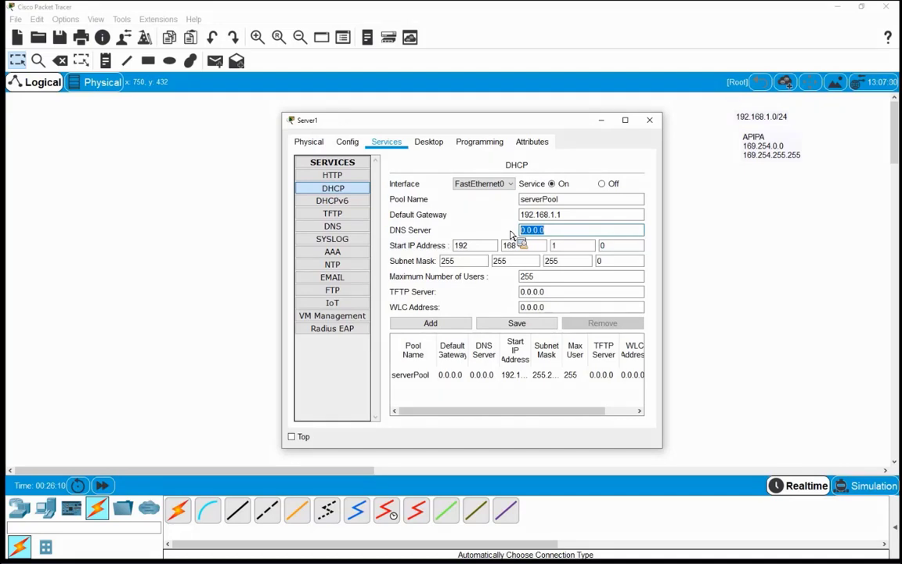
text(192.168.1.3)
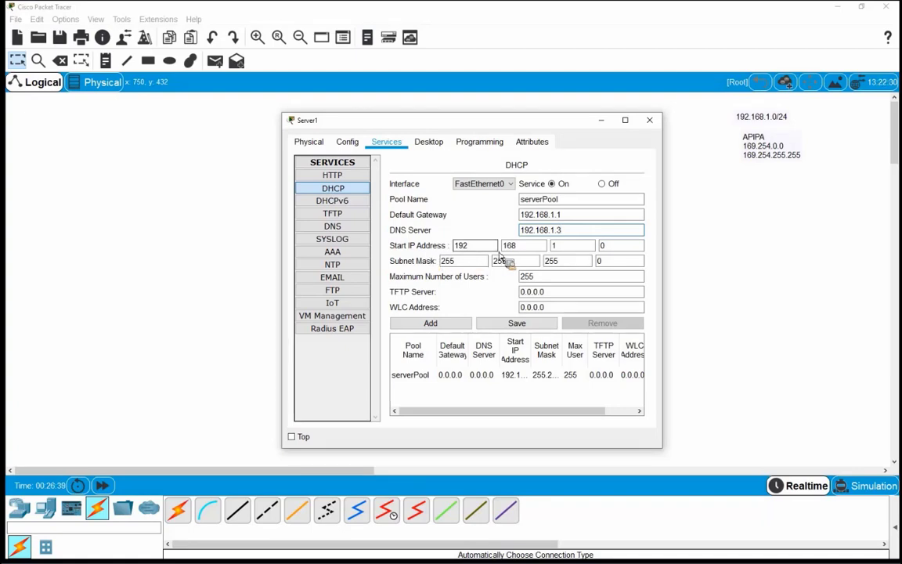
Set the DHCP pool's start address to 192.168.1.10
click(604, 246)
double_click(606, 247)
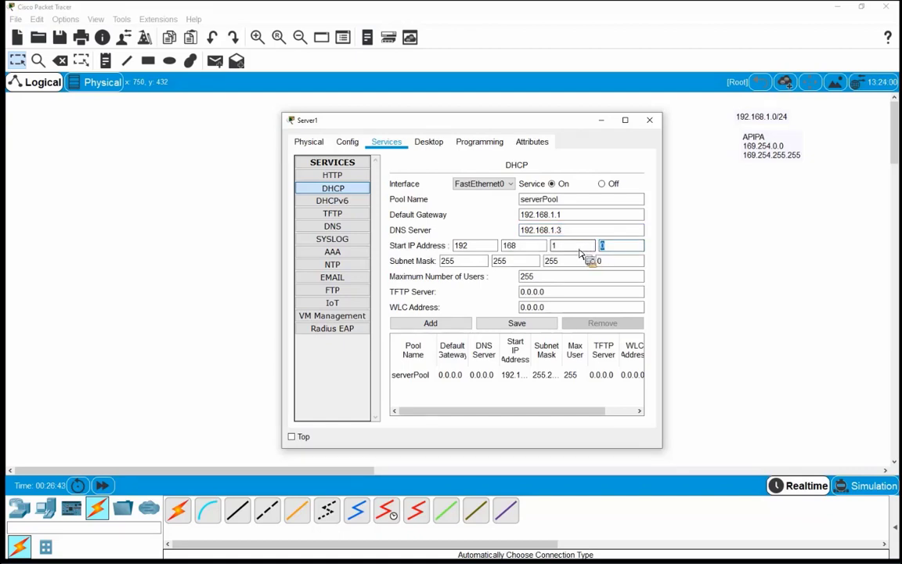
text(10)
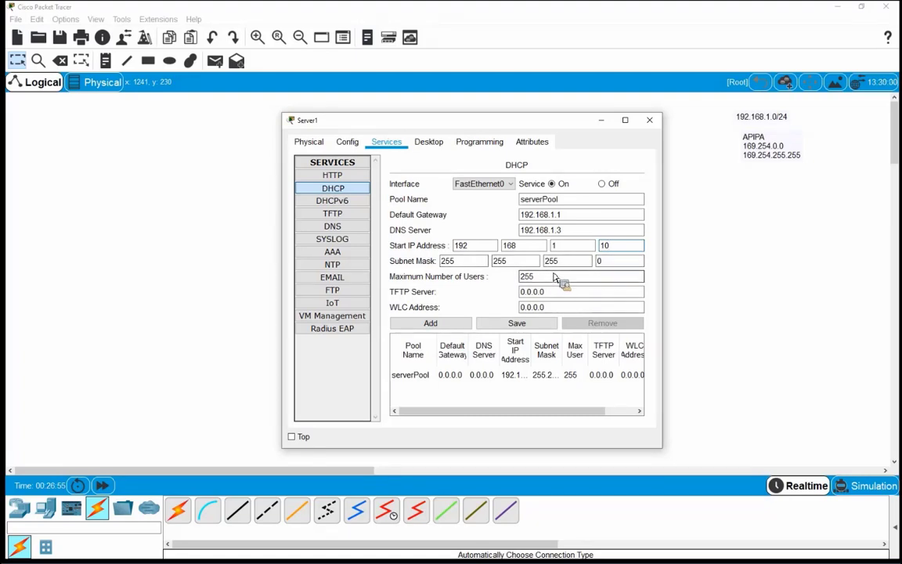
Experiment with the subnet mask's third octet, entering 254 and then 2
double_click(523, 277)
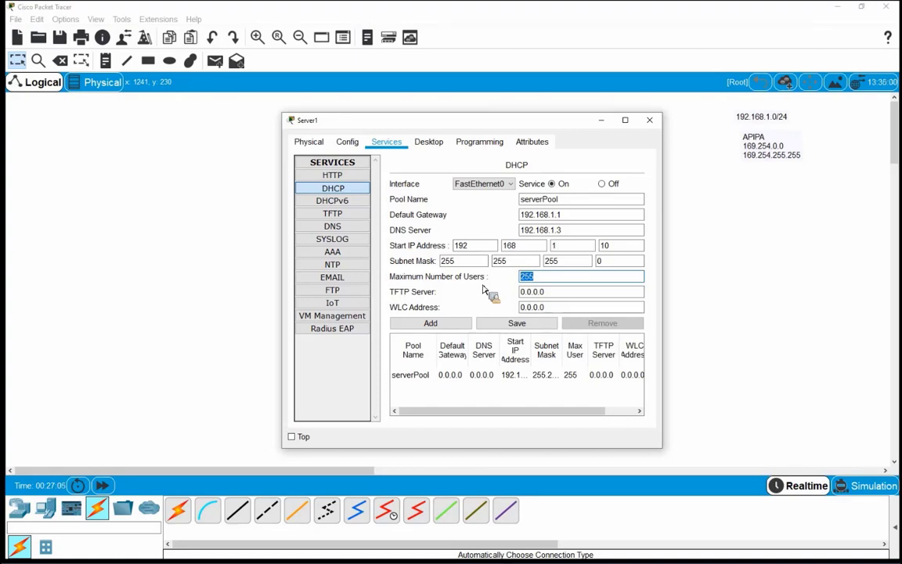
double_click(548, 262)
text(2)
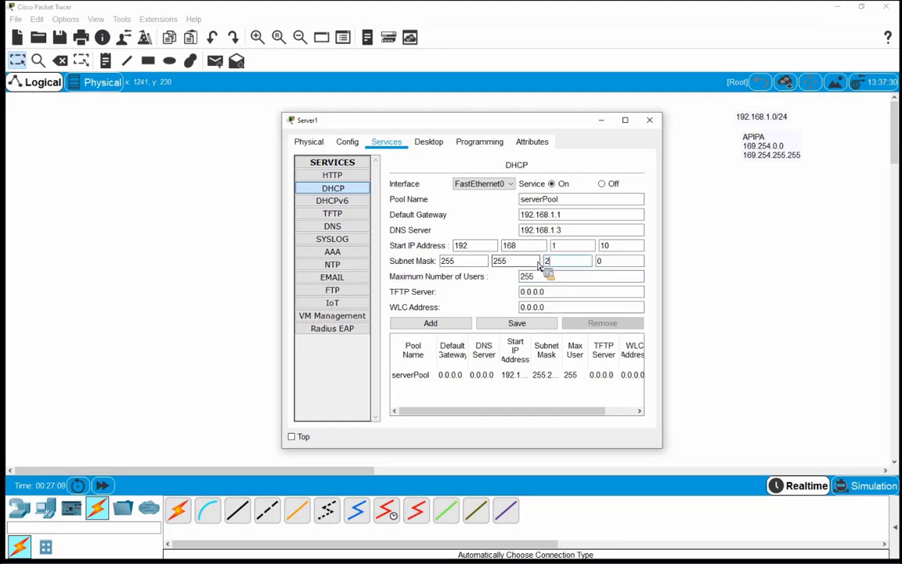
text(54)
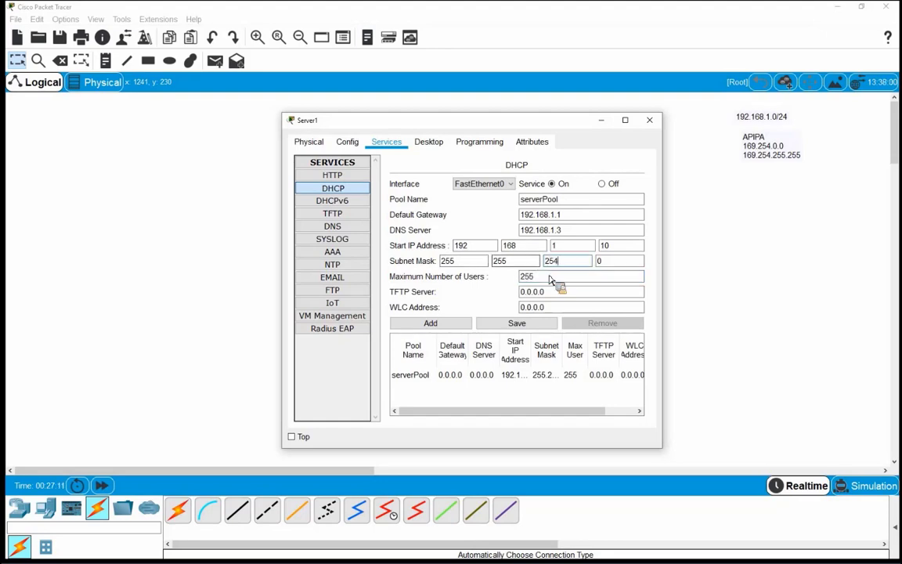
click(522, 280)
double_click(520, 279)
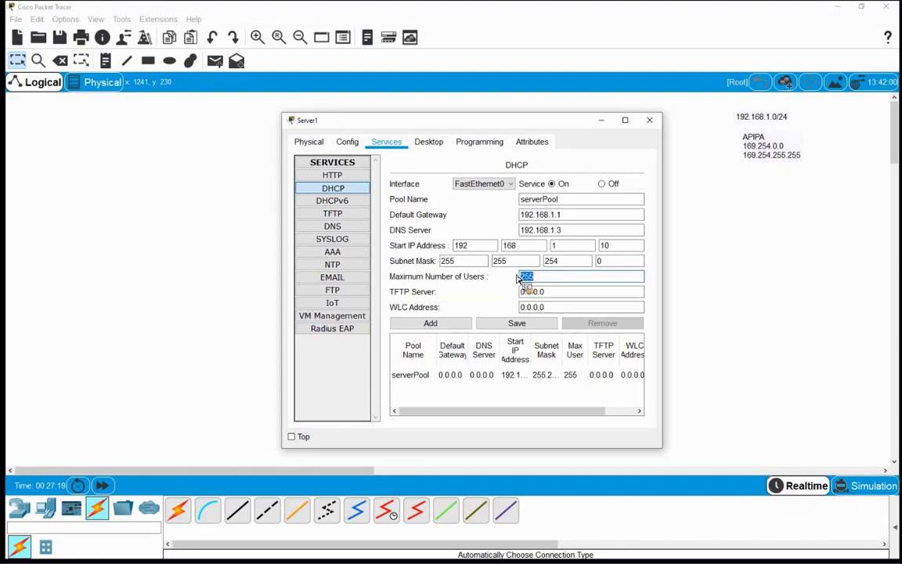
click(568, 262)
double_click(553, 262)
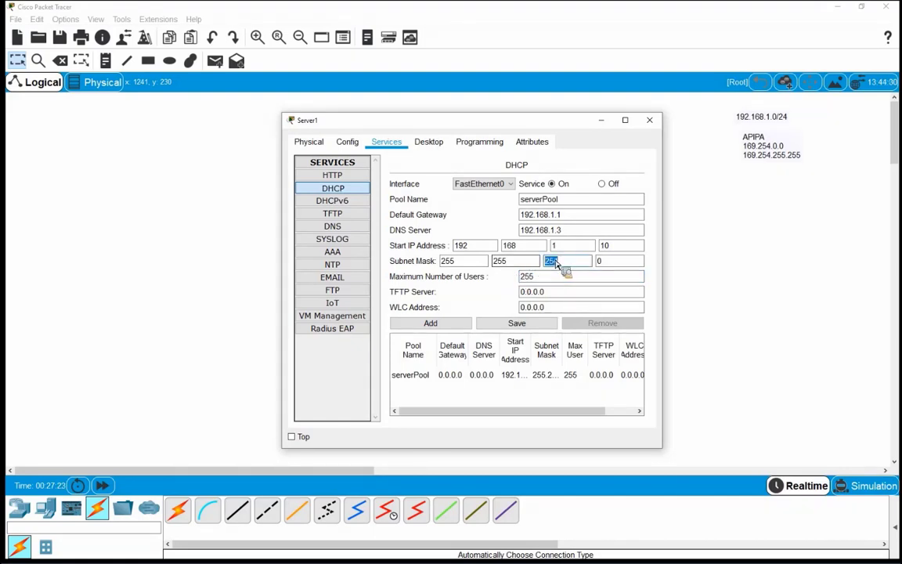
click(570, 265)
click(537, 278)
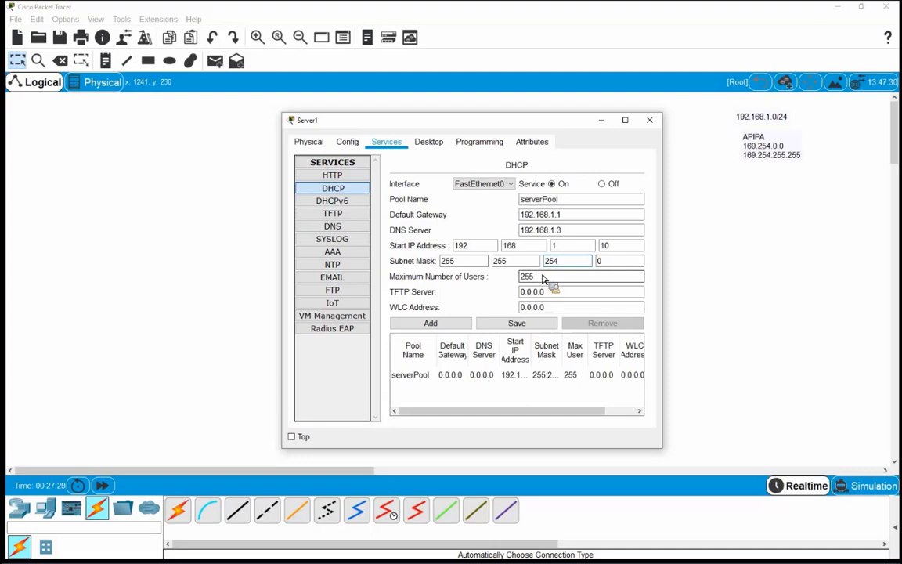
double_click(550, 261)
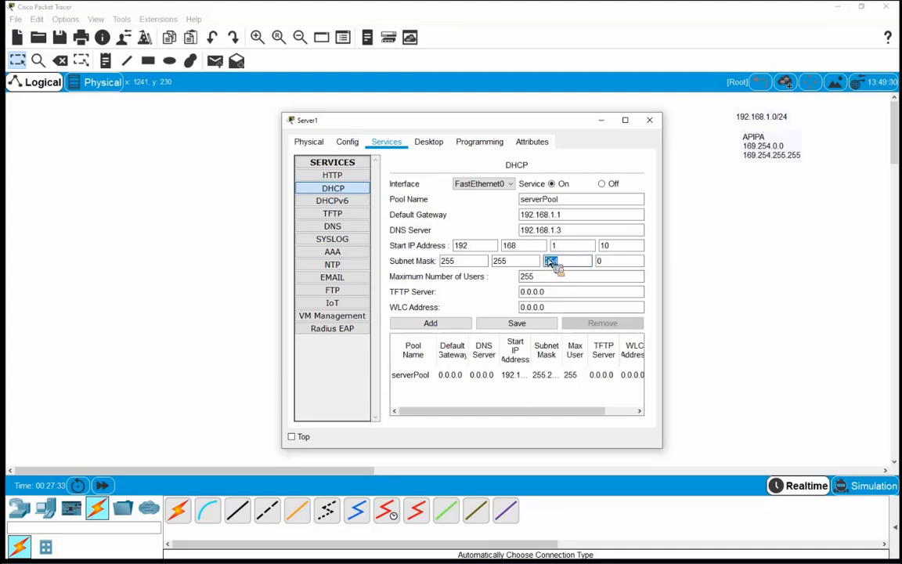
text(2)
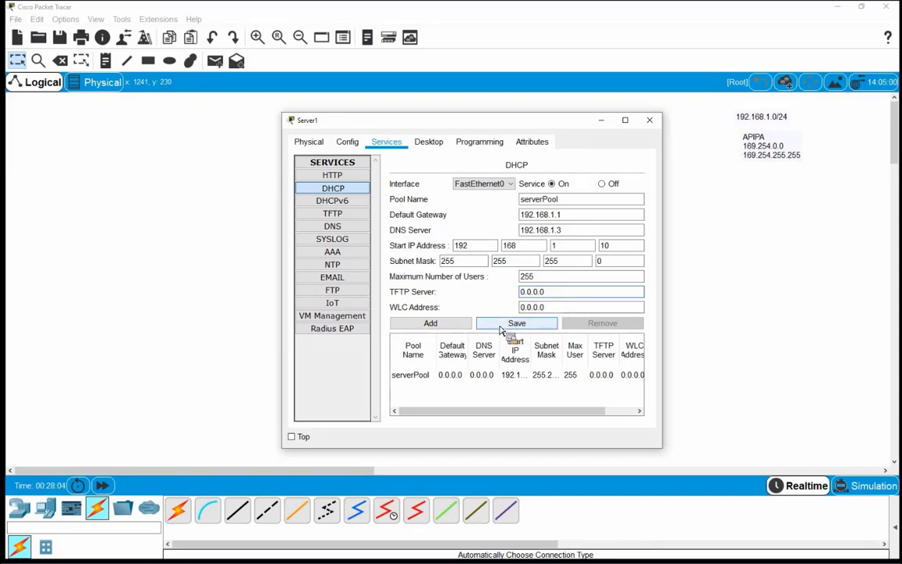
Try adding the pool, dismiss the 'Pool Name already exists' error, and save serverPool instead
click(448, 324)
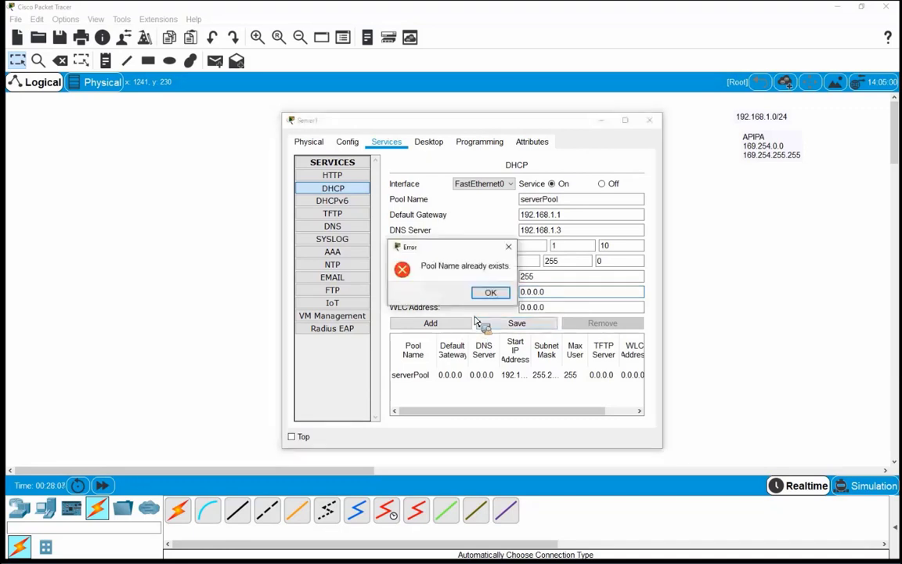
click(490, 292)
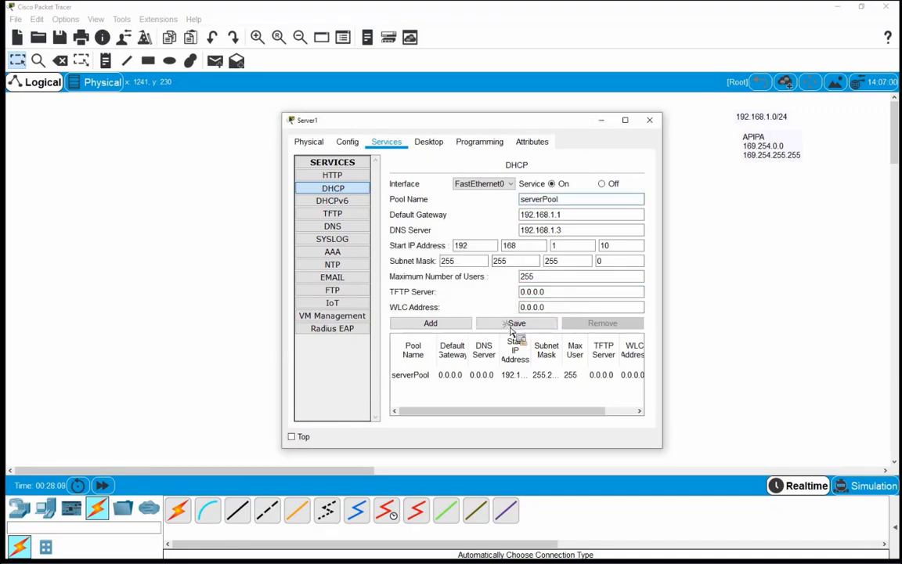
click(513, 323)
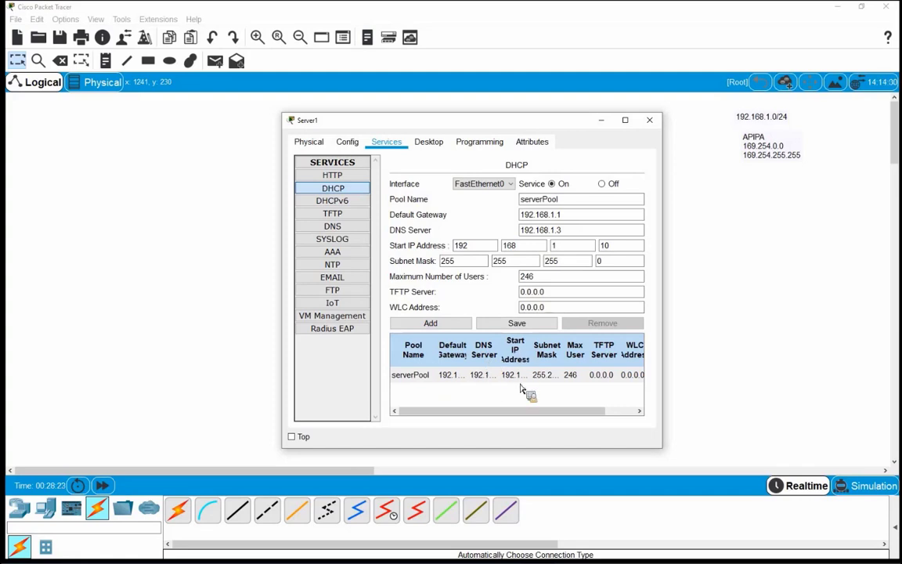
Widen the Server1 window, set serverPool's maximum users to 248, and close Server1
drag(656, 456, 740, 461)
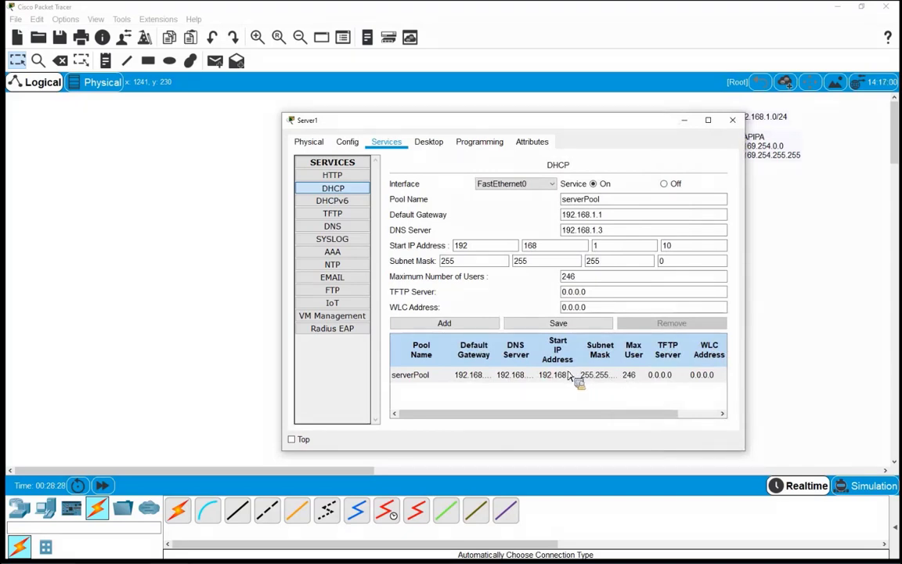
double_click(569, 278)
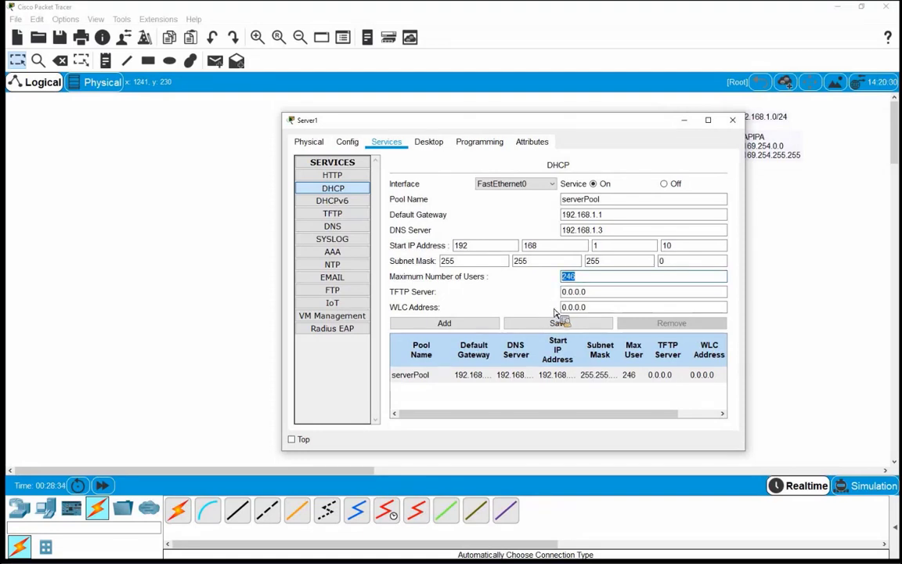
double_click(672, 248)
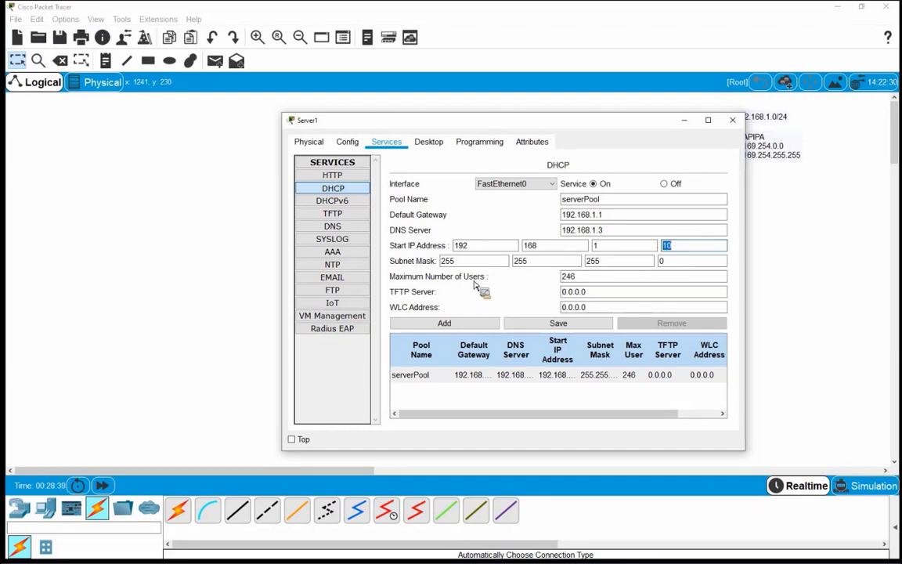
double_click(568, 276)
text(248)
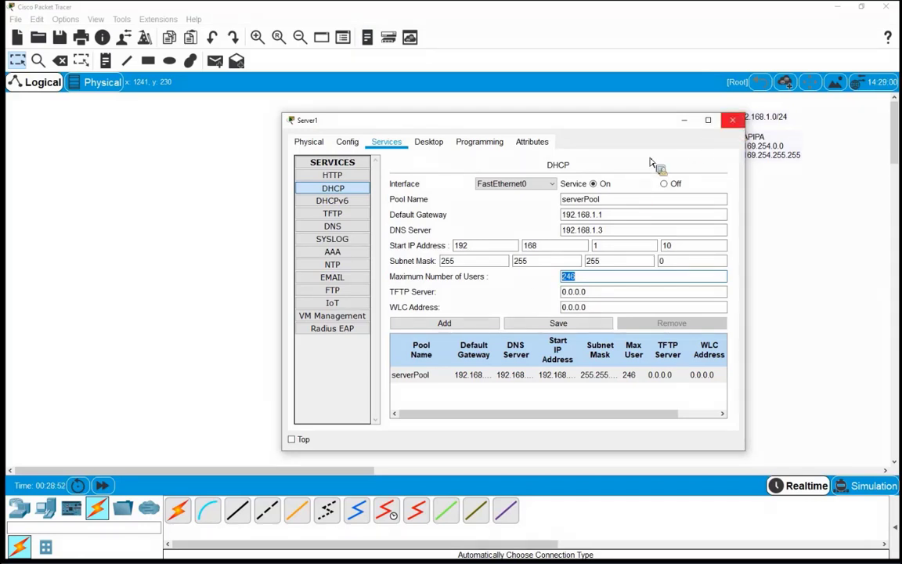
click(732, 120)
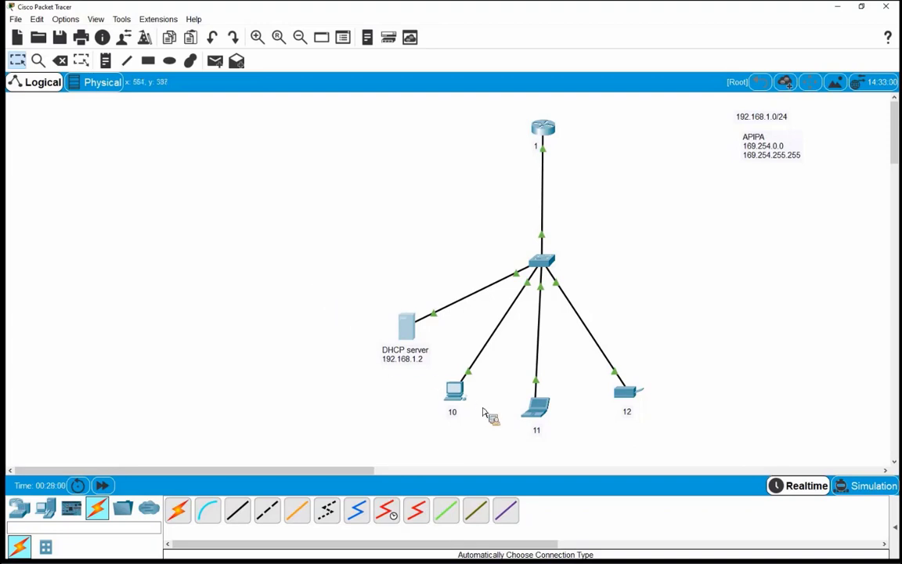
Switch PC0's IP configuration to DHCP, obtaining 192.168.1.10, gateway 192.168.1.1, DNS 192.168.1.3
click(646, 407)
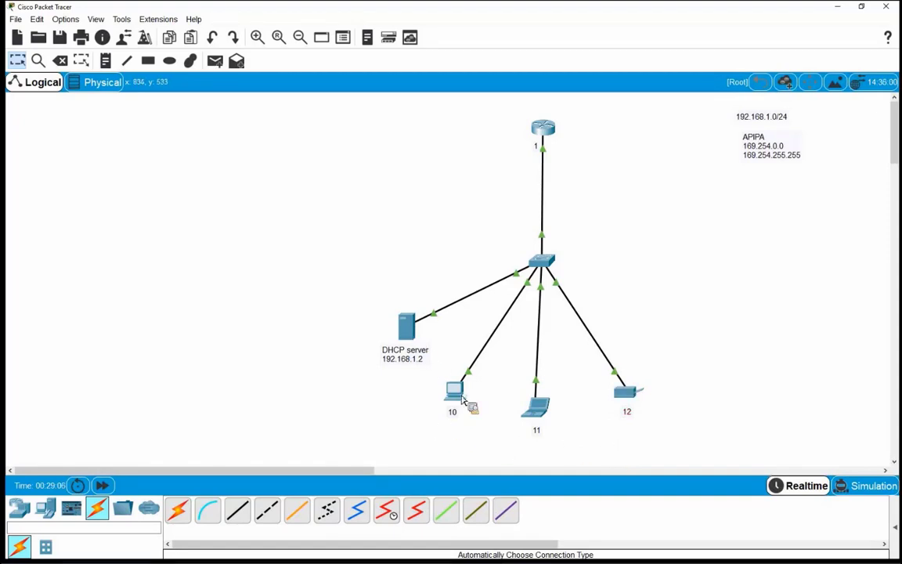
click(460, 396)
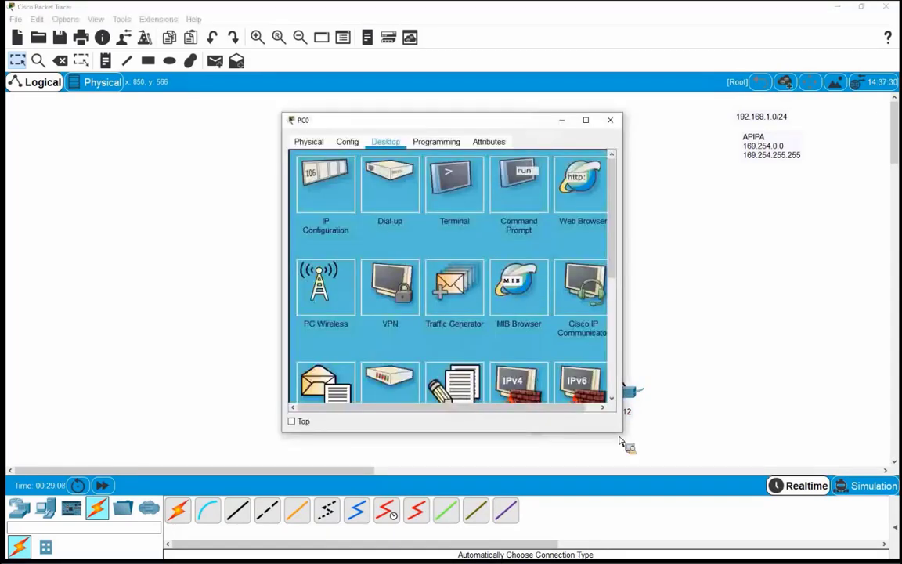
click(314, 227)
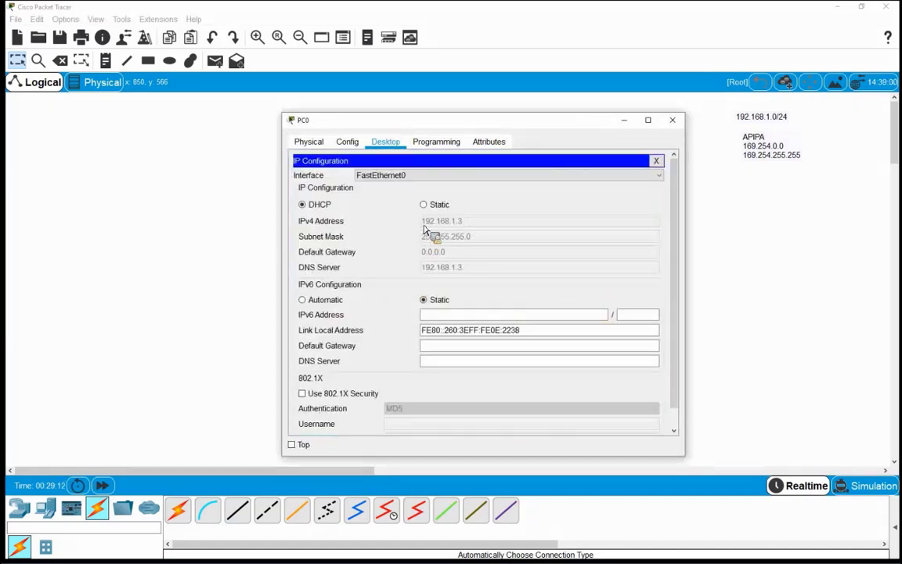
click(427, 207)
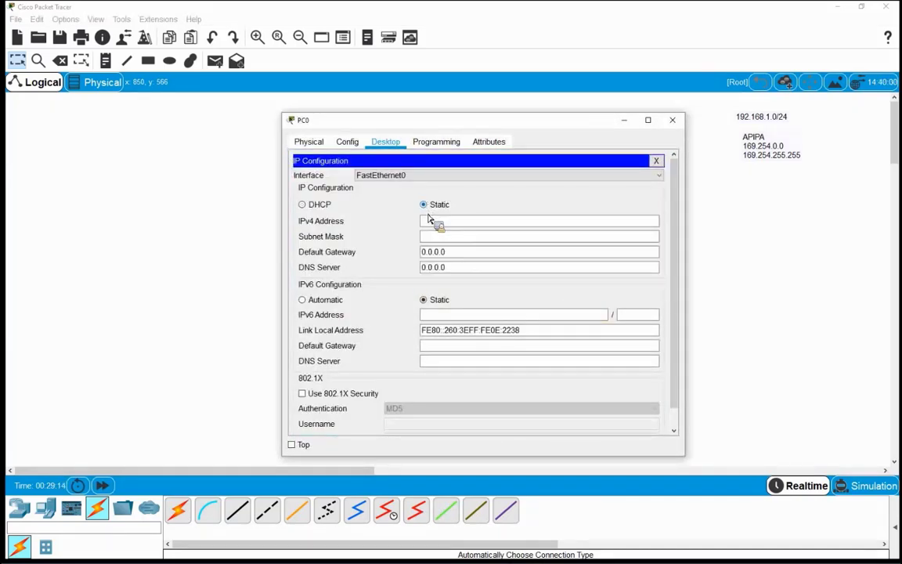
click(311, 208)
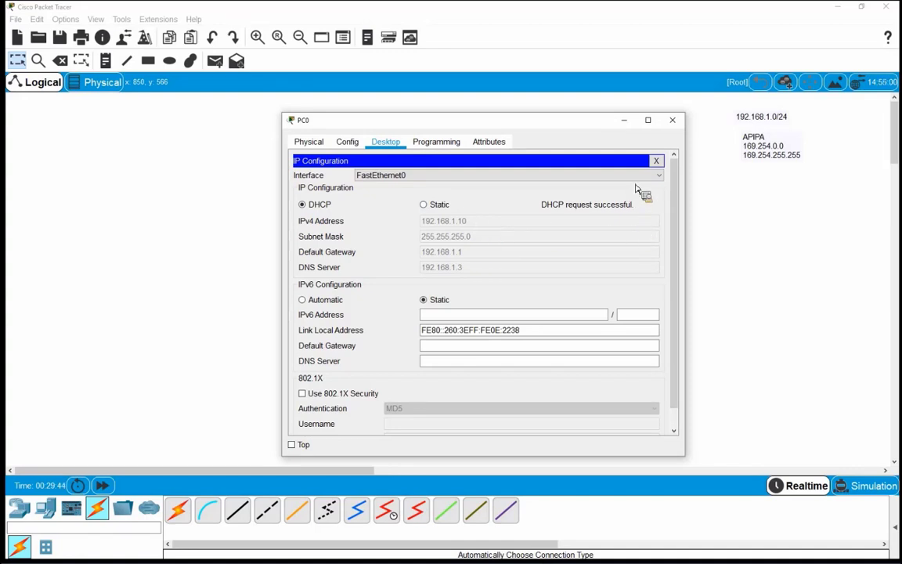
click(656, 160)
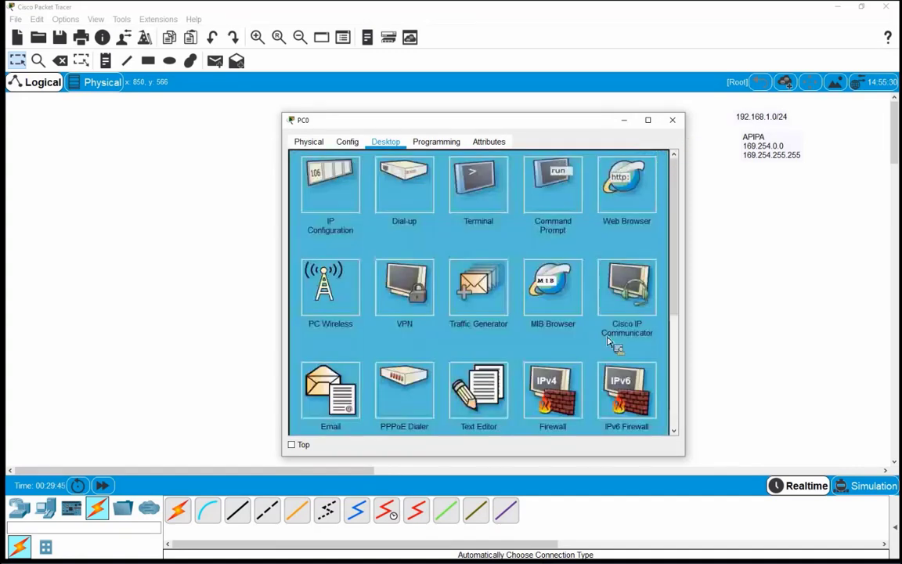
Close PC0, switch to Simulation mode, clear all event filters, and open Edit Filters
key(alt+F4)
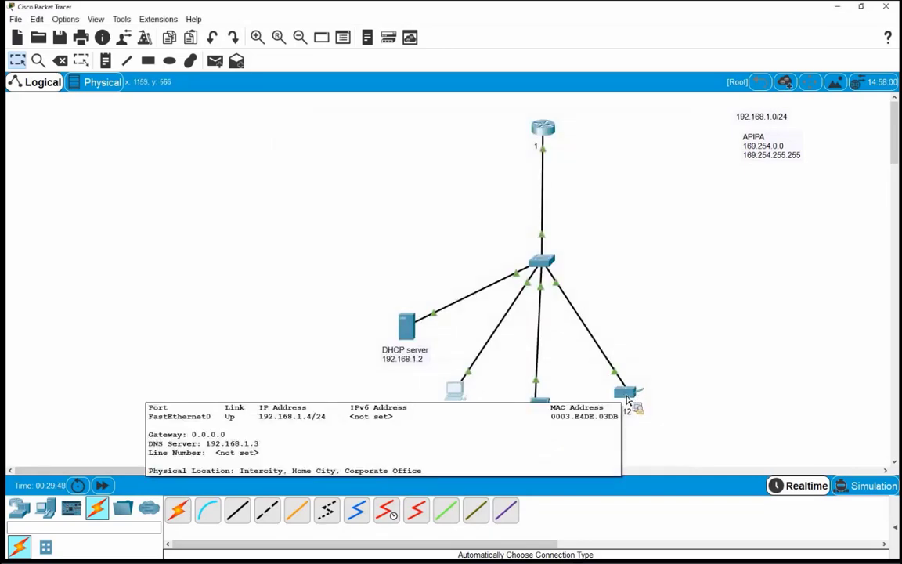
click(871, 486)
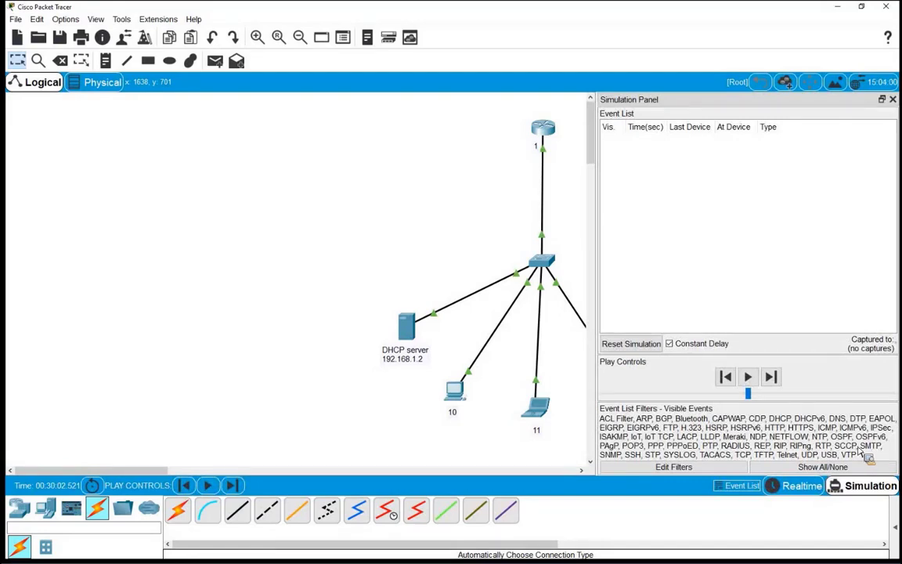
click(779, 467)
click(775, 467)
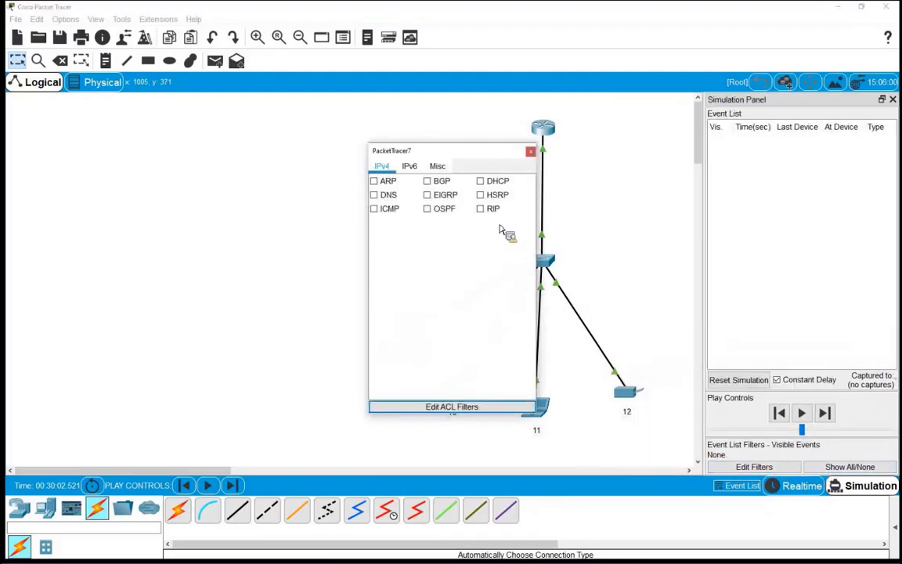
Check DHCP, ARP and ICMP in the IPv4 event filters and close the popup
click(480, 181)
click(376, 183)
click(375, 210)
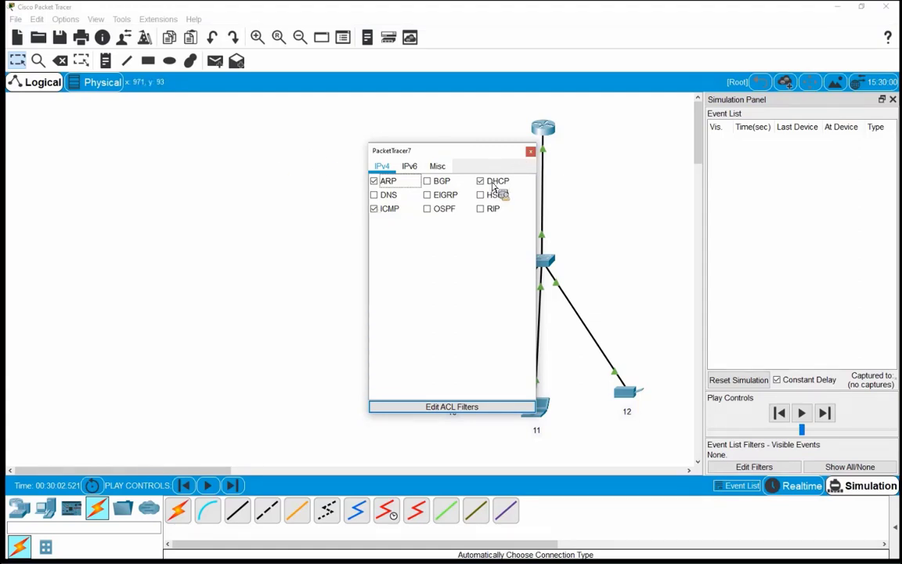
click(600, 341)
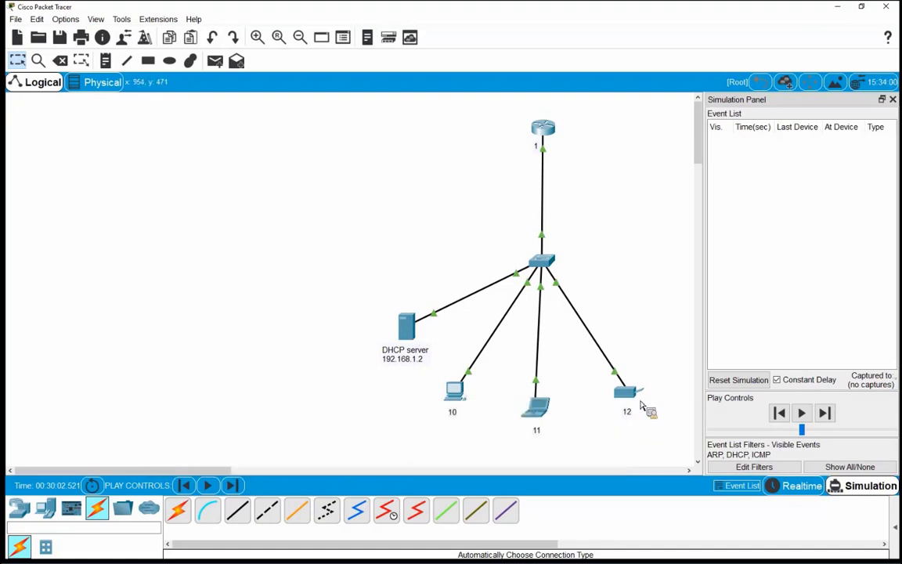
Toggle Printer0's FastEthernet0 from Static back to DHCP to queue a DHCP request
click(635, 398)
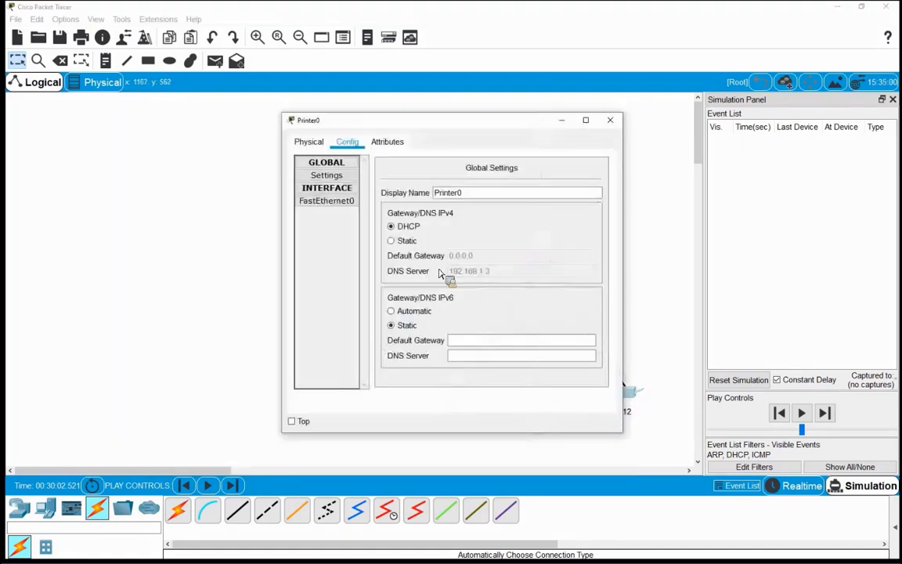
click(342, 211)
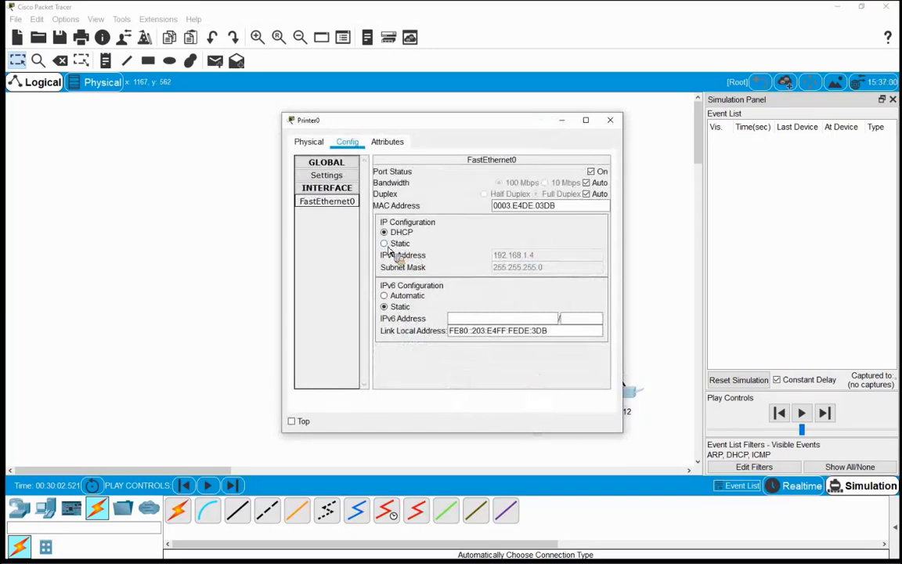
click(387, 247)
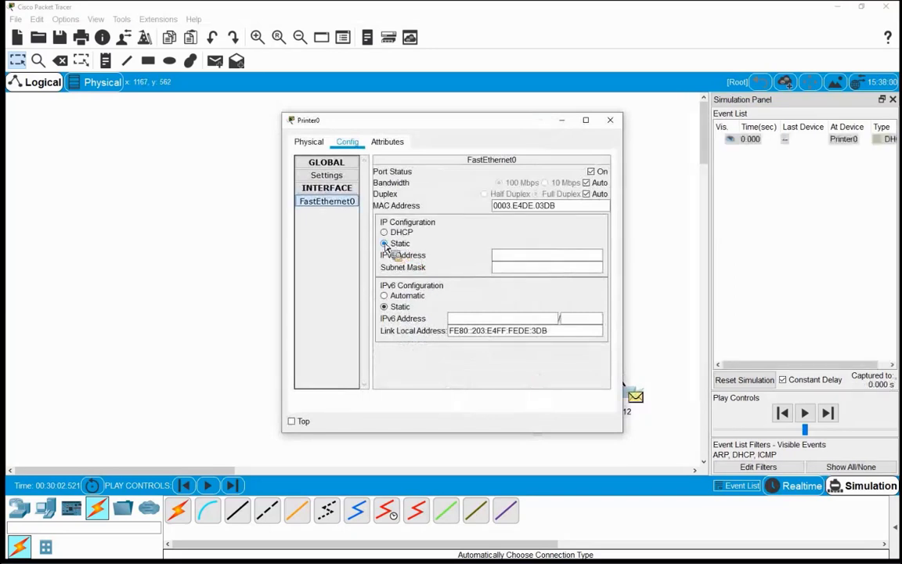
click(383, 232)
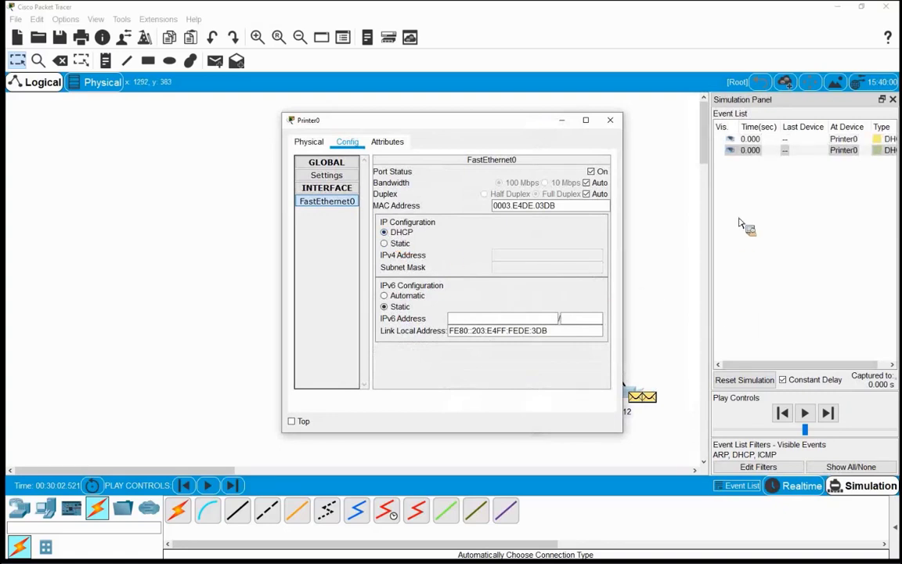
click(717, 278)
drag(697, 276, 679, 278)
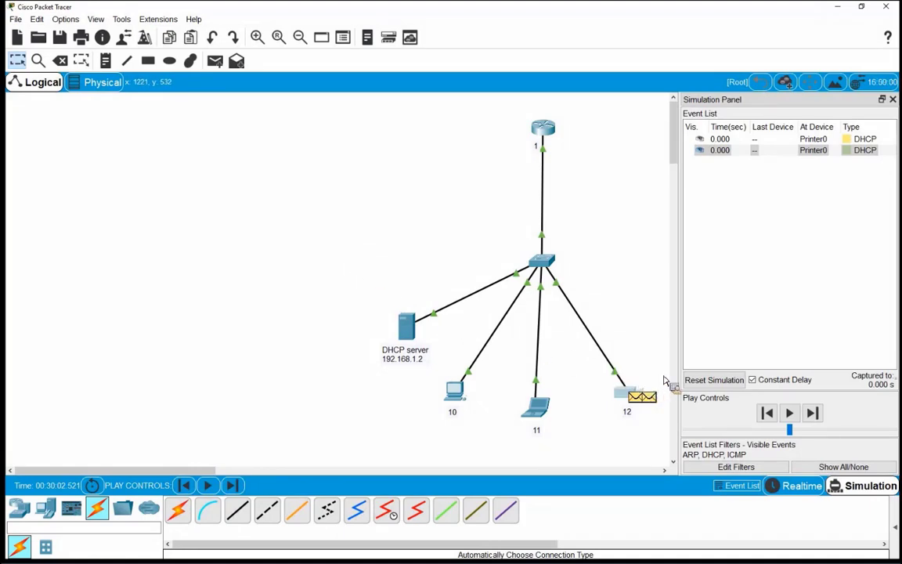
Step the simulation with Capture/Forward until the event list reaches 1.519 s
click(815, 413)
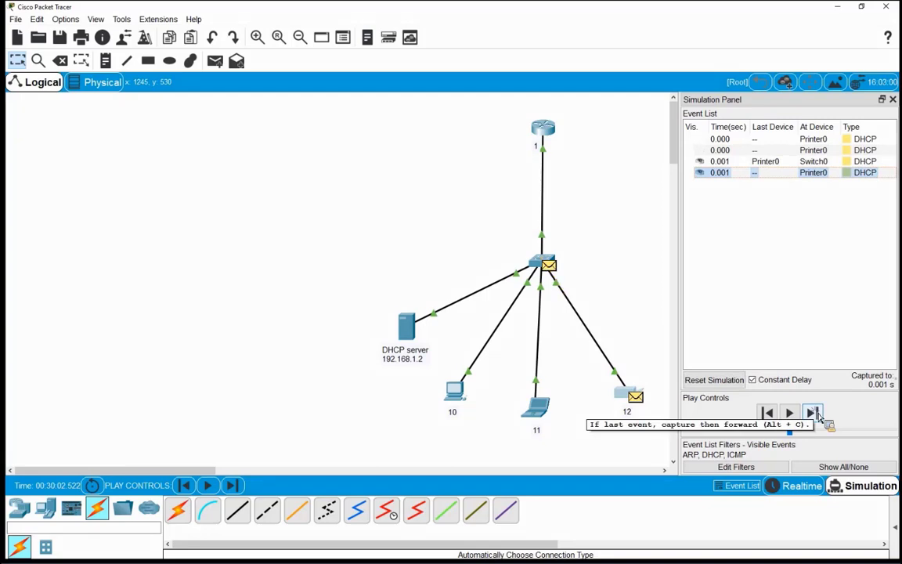
click(814, 413)
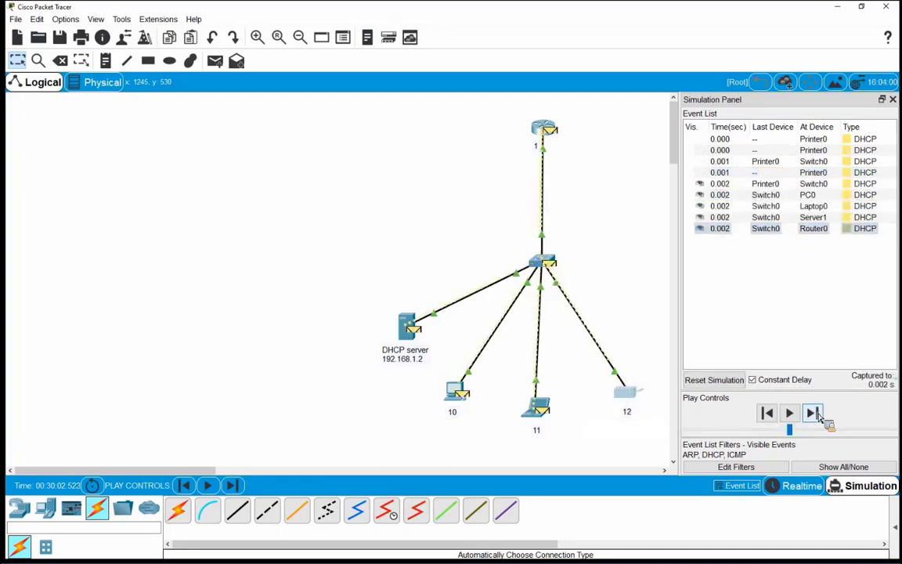
click(818, 415)
click(818, 415)
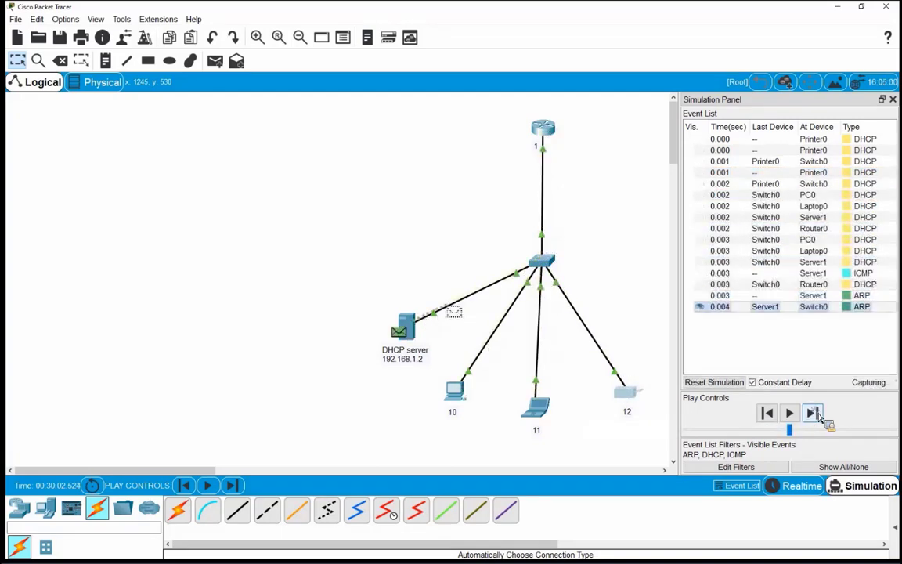
click(817, 415)
click(814, 413)
click(815, 414)
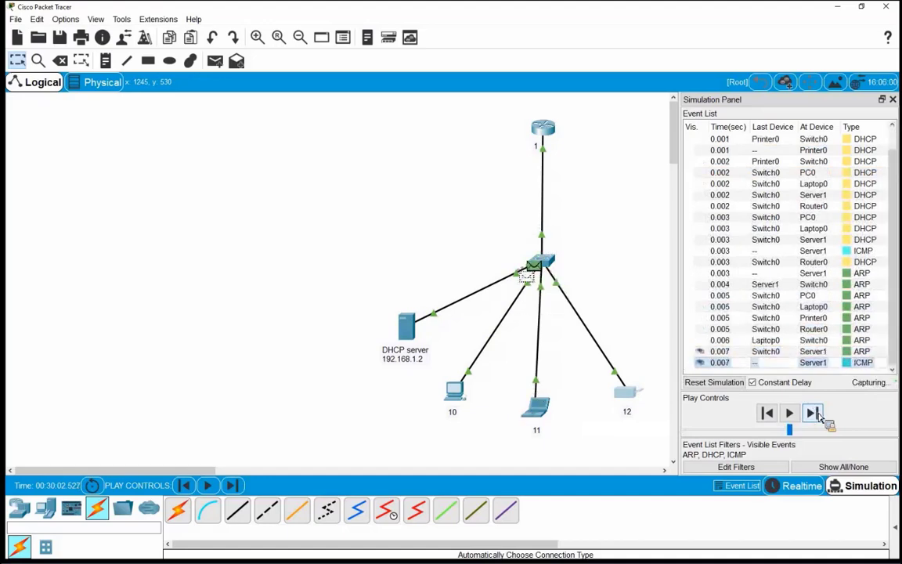
click(815, 413)
click(814, 414)
click(814, 413)
click(815, 414)
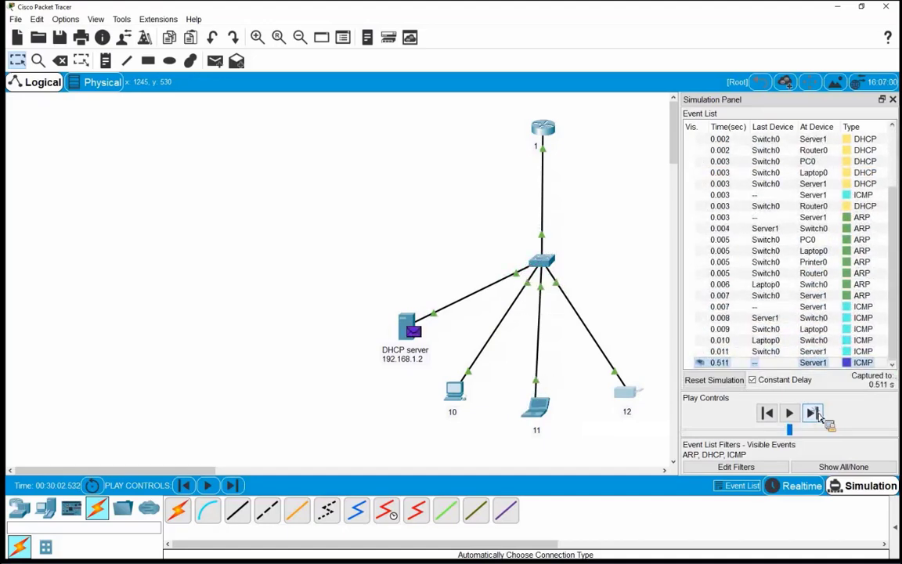
click(815, 413)
click(815, 414)
click(814, 414)
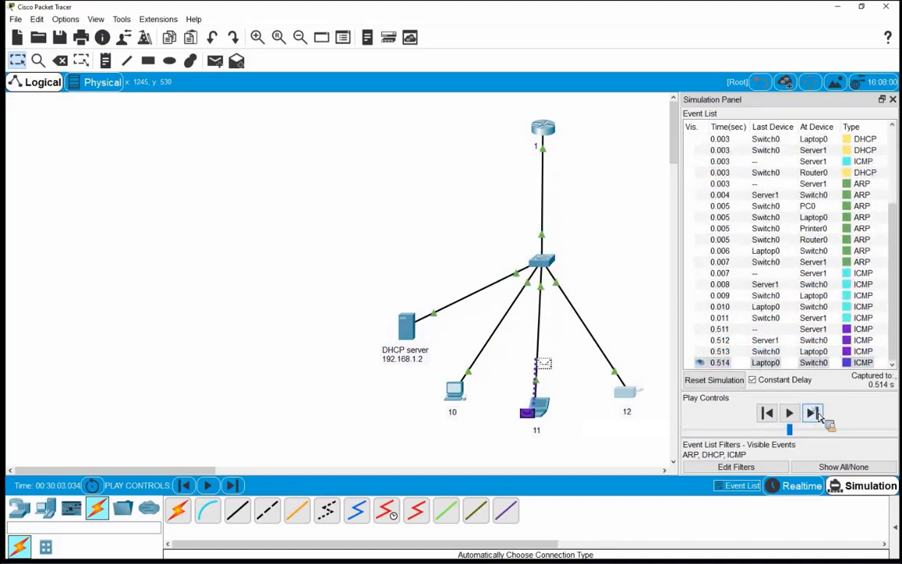
click(814, 413)
click(814, 414)
click(815, 413)
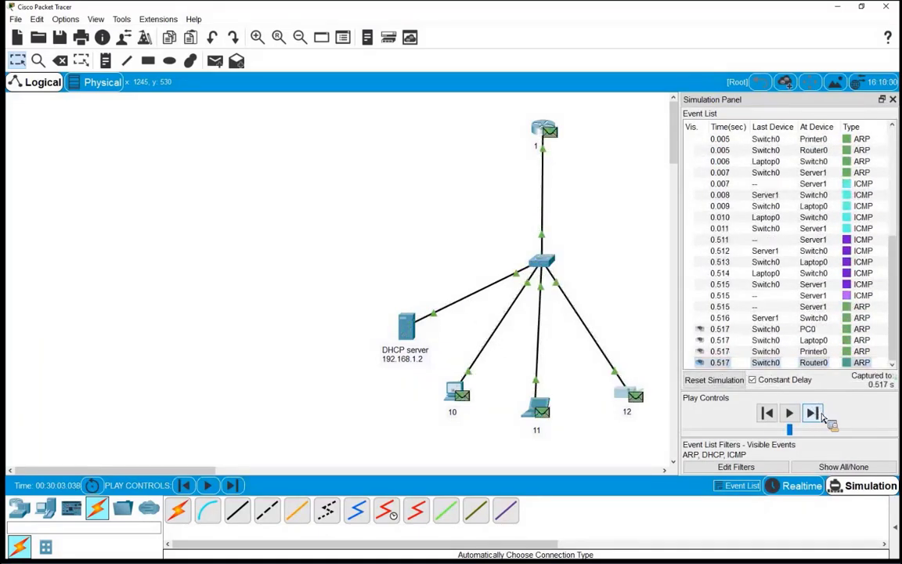
click(815, 413)
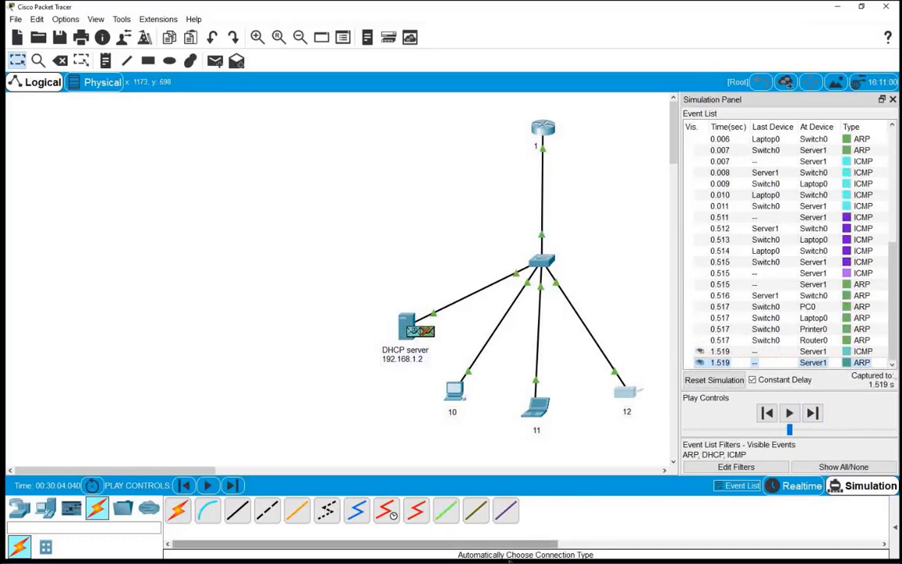
Capture forward to 2.027 s and check Printer0's DHCP-assigned address 192.168.1.12
mouse_move(437, 548)
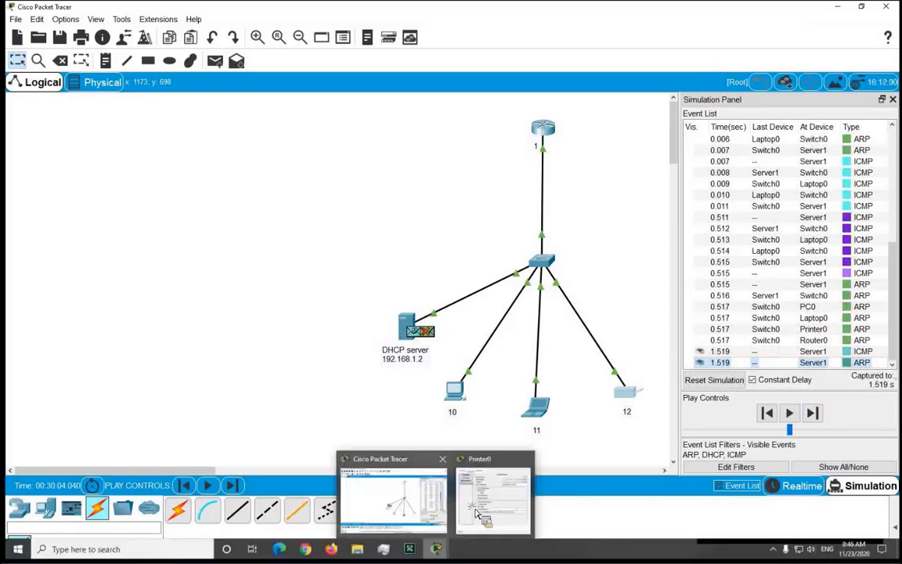
click(479, 470)
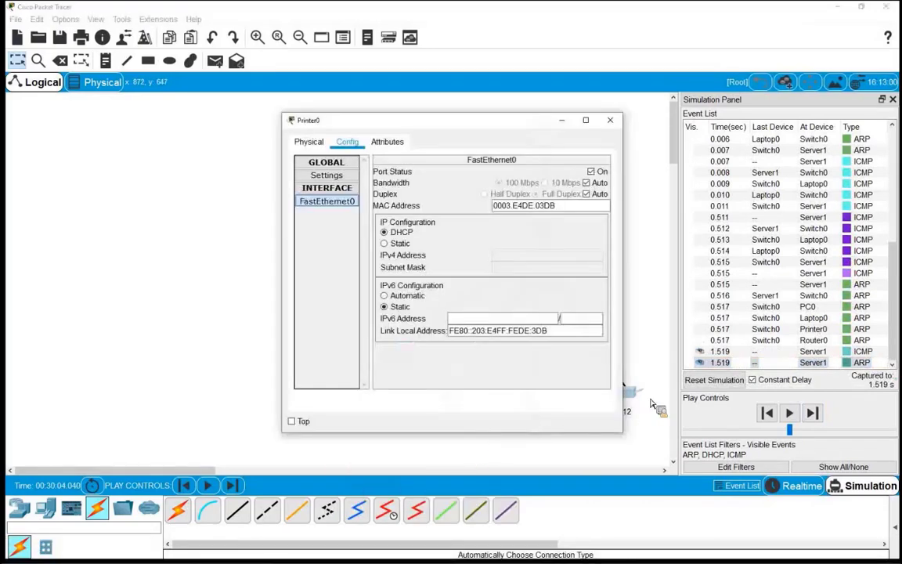
click(814, 414)
click(814, 414)
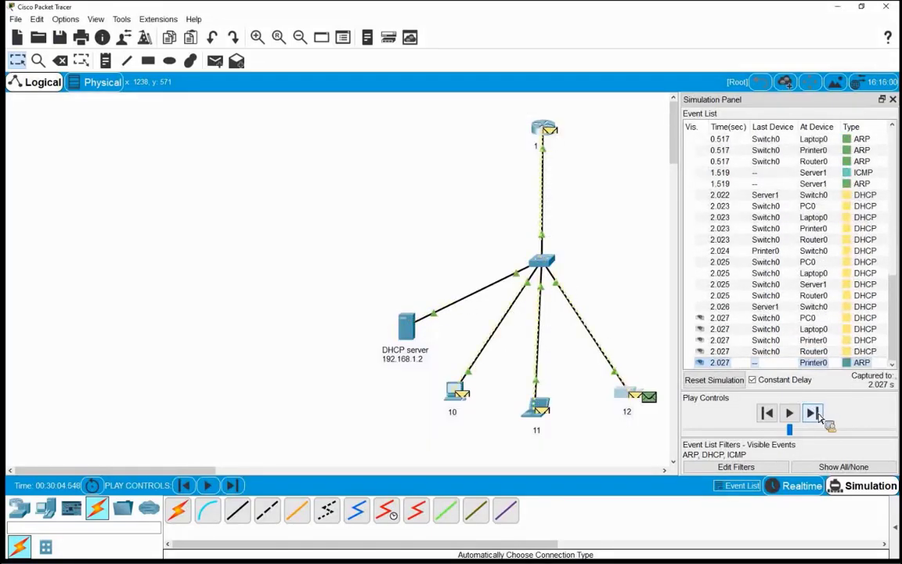
mouse_move(438, 558)
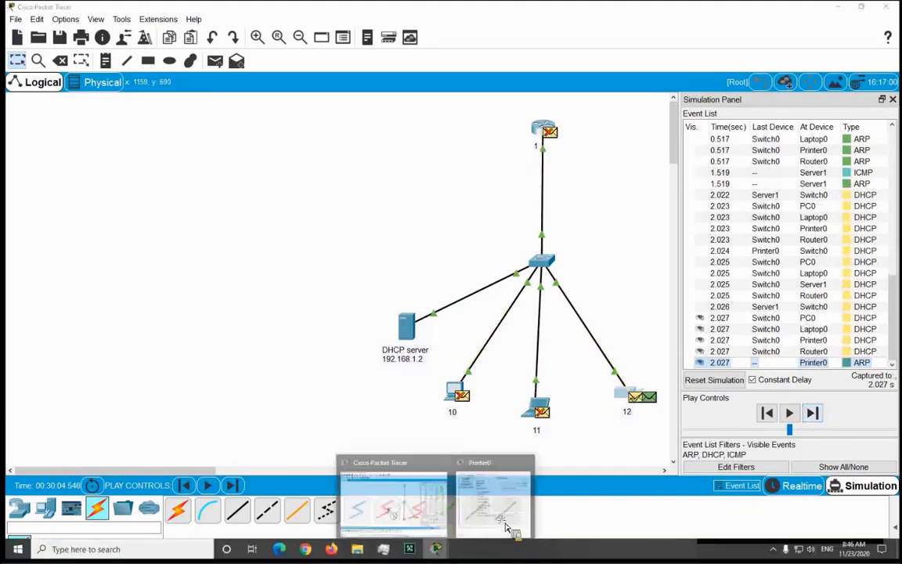
click(505, 526)
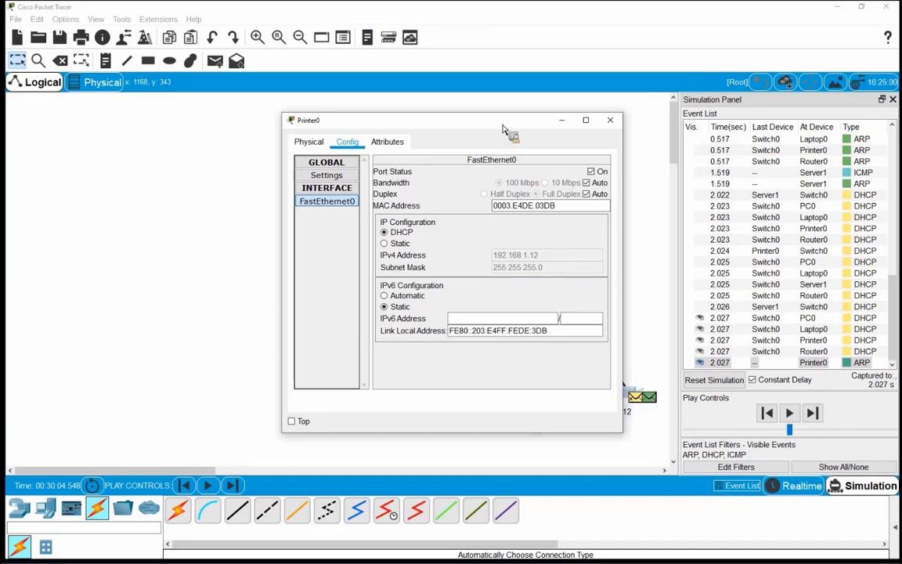
drag(503, 123, 259, 107)
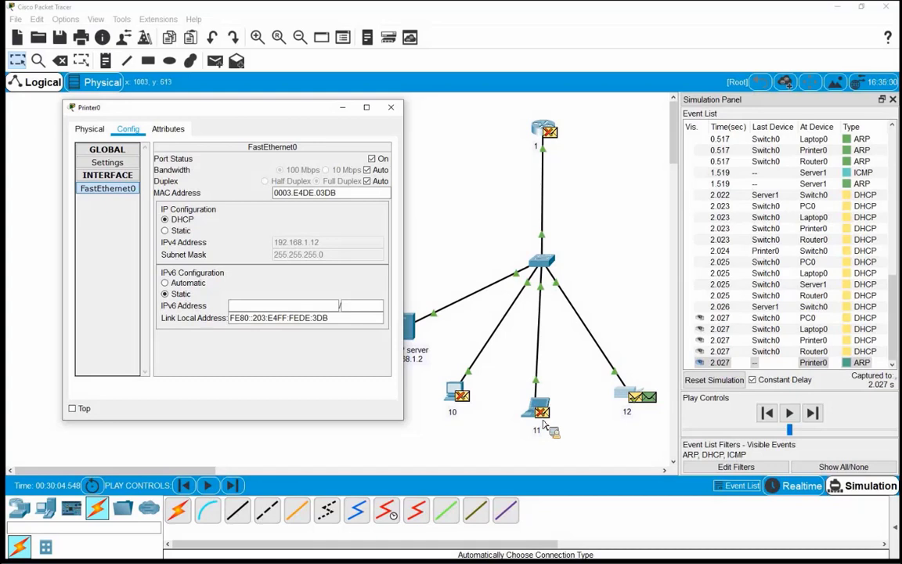
click(513, 384)
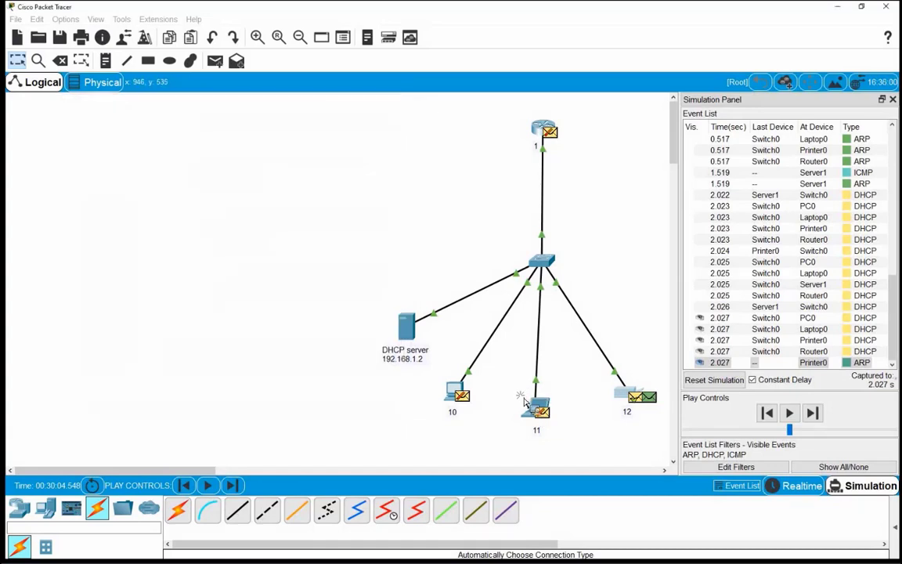
drag(511, 379, 583, 437)
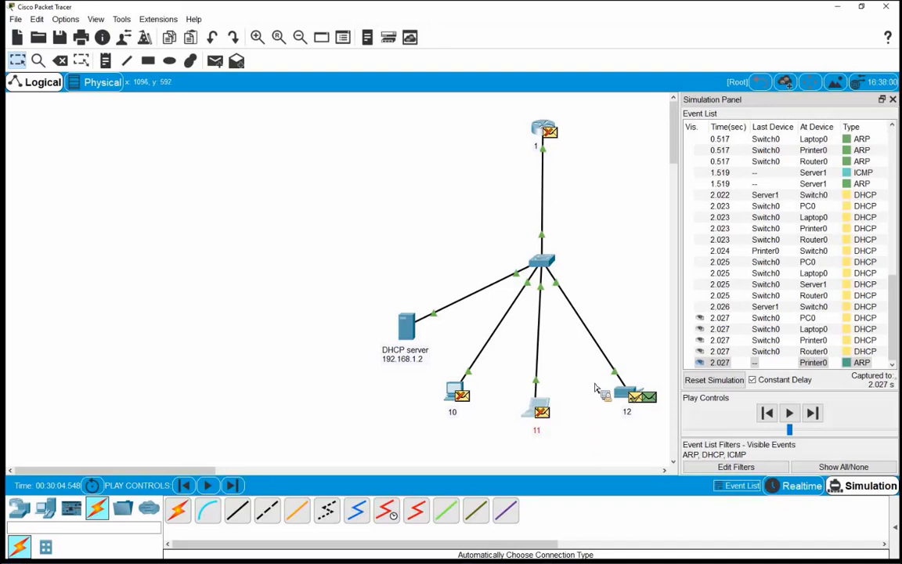
drag(368, 294, 448, 382)
drag(516, 375, 571, 458)
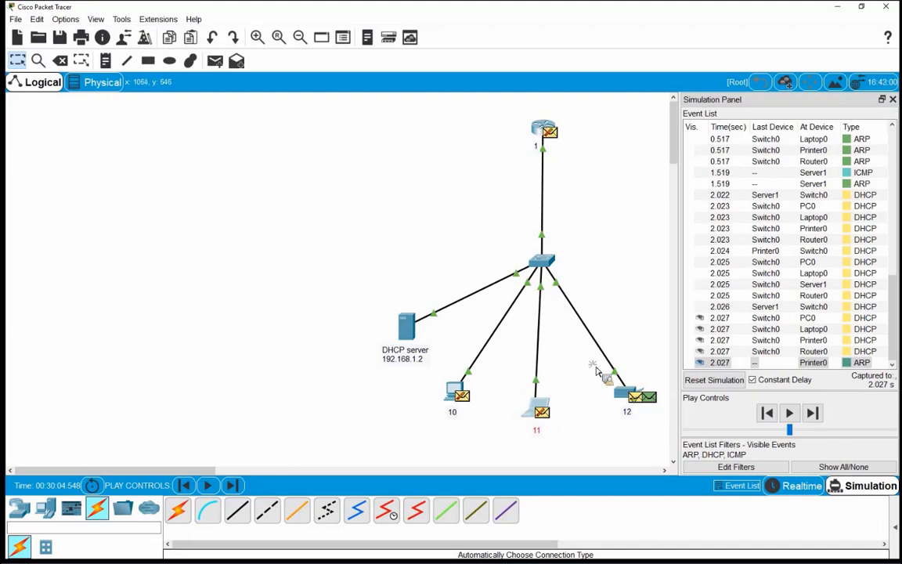
drag(598, 373, 649, 443)
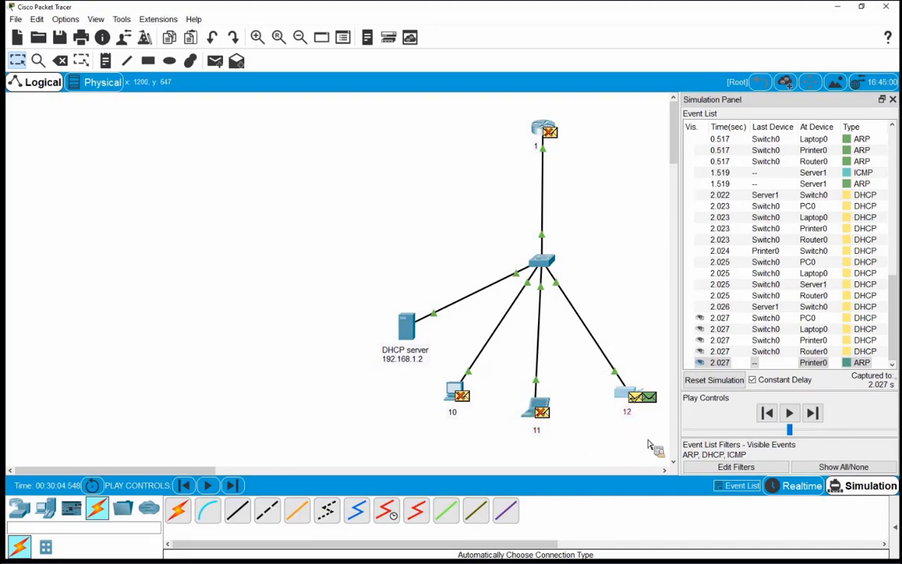
mouse_move(501, 554)
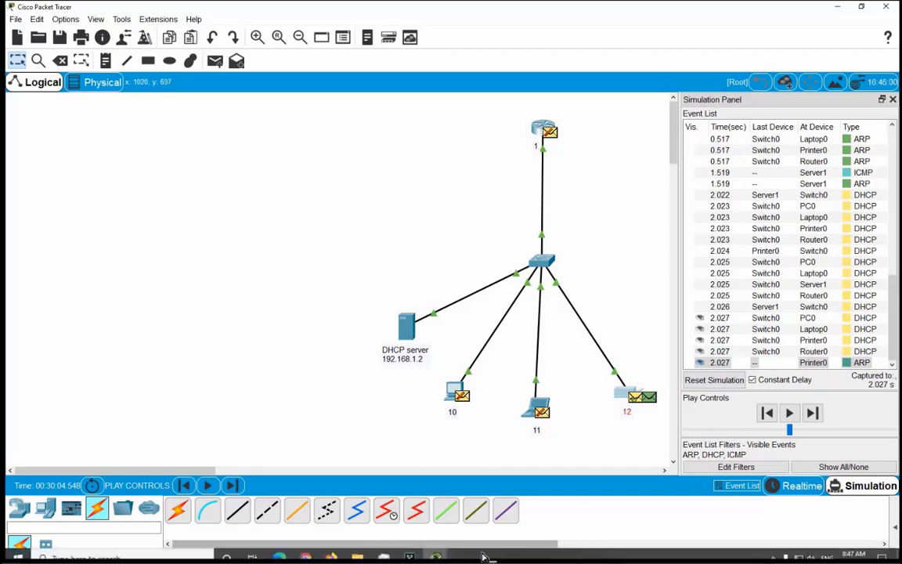
click(439, 454)
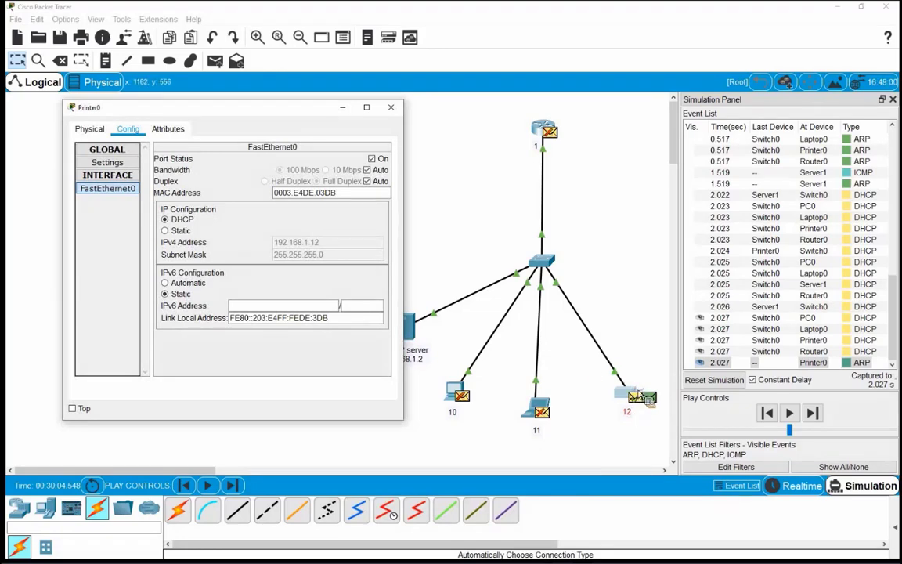
key(alt+F4)
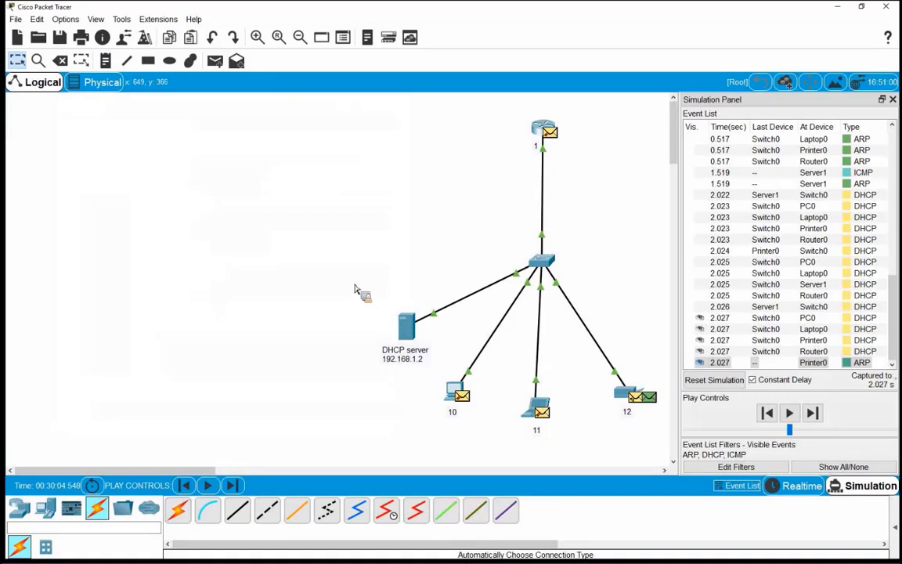
drag(317, 249, 407, 362)
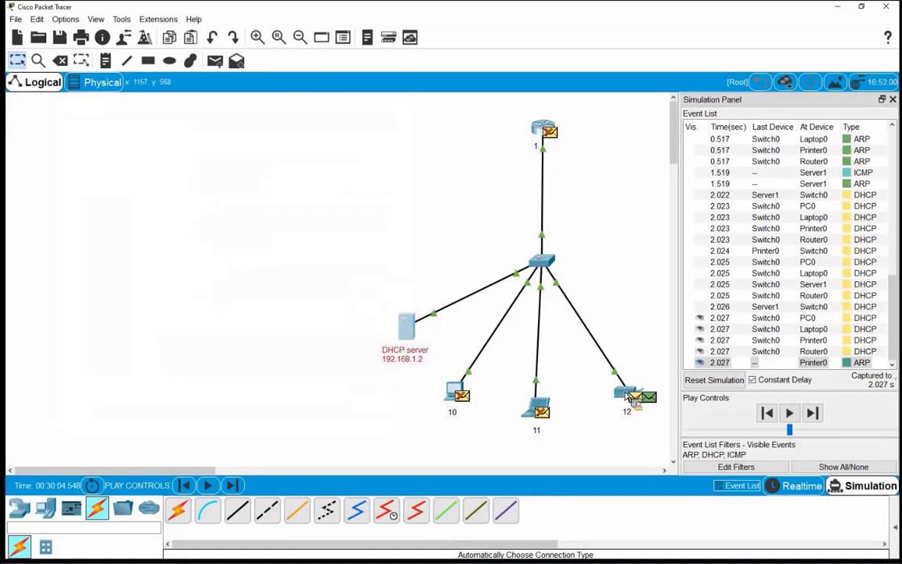
Scroll the event list, select laptop 11, and switch the network back to Realtime mode
drag(593, 372, 652, 436)
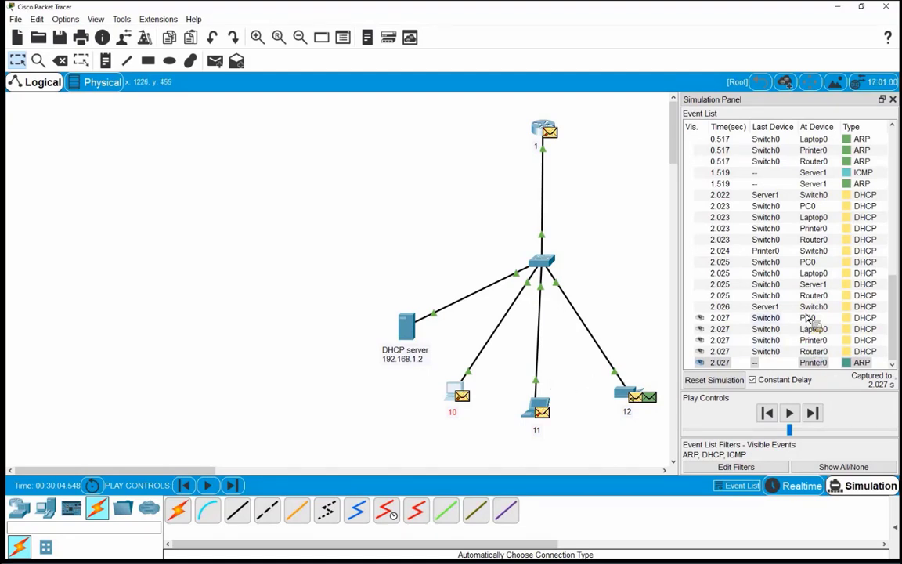
scroll(810, 317, up, 2)
scroll(811, 317, up, 2)
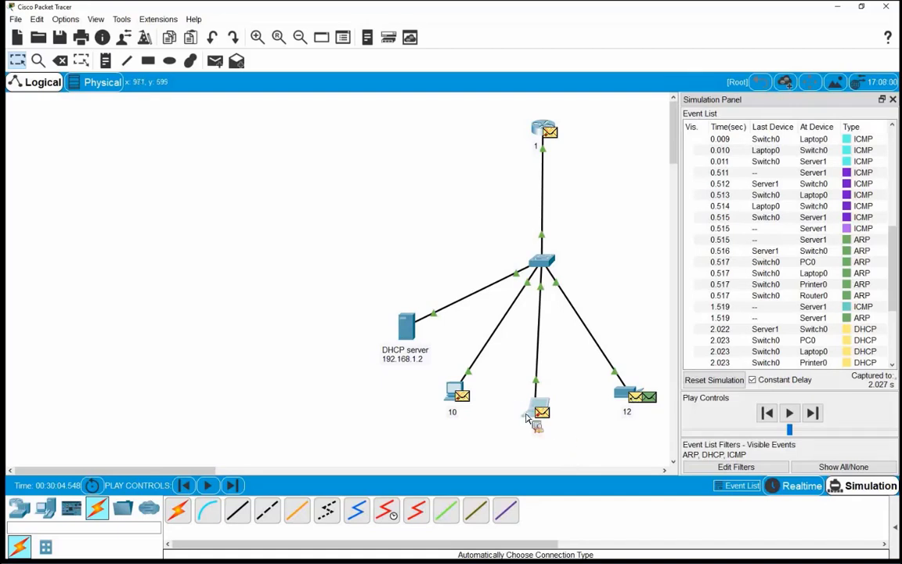
mouse_move(528, 419)
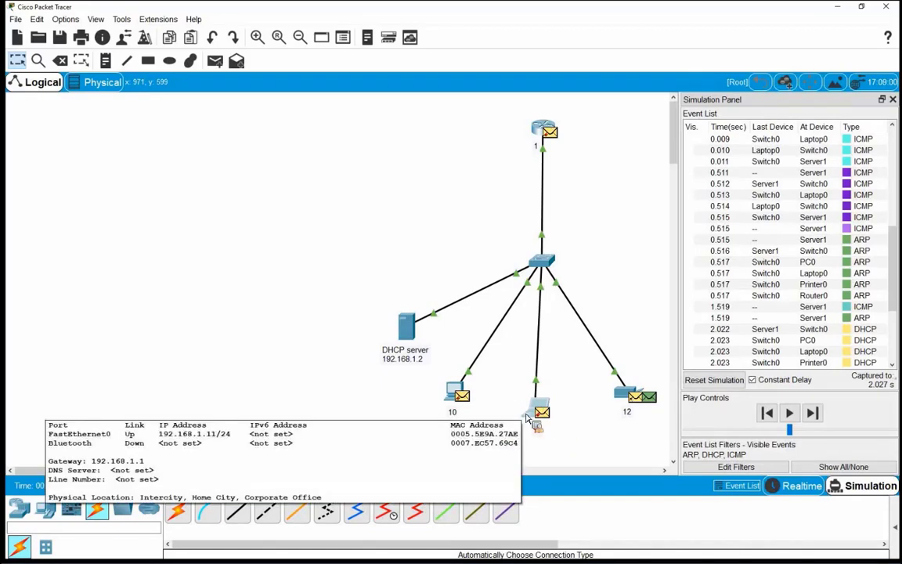
click(528, 419)
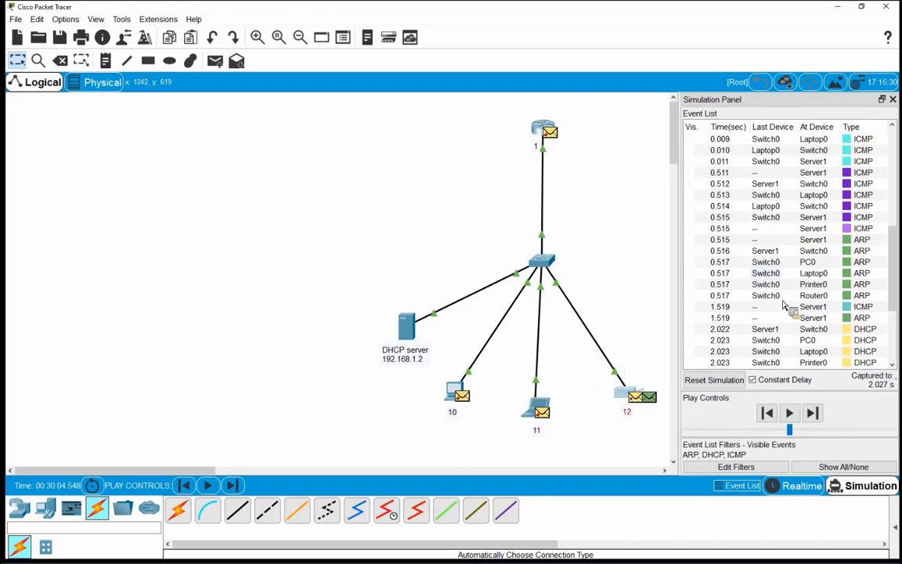
scroll(785, 307, down, 4)
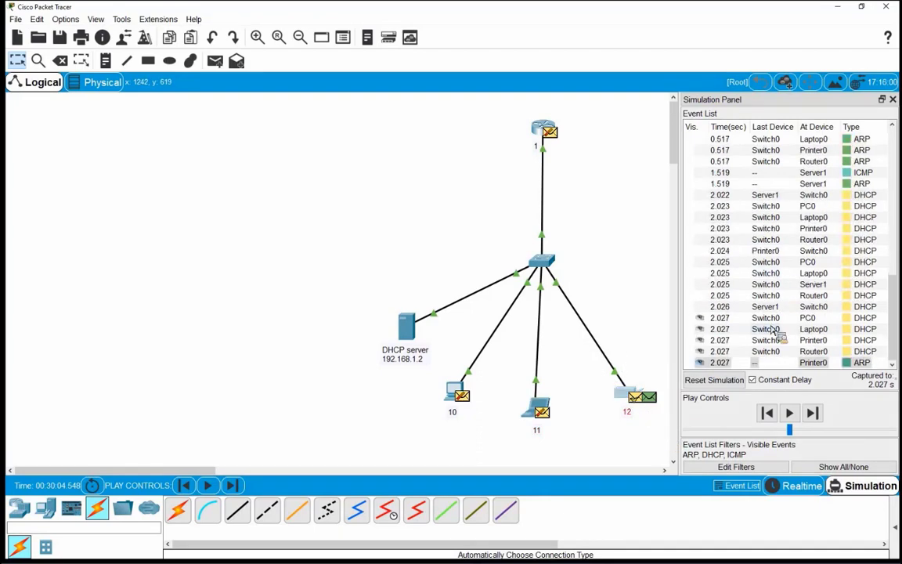
click(800, 486)
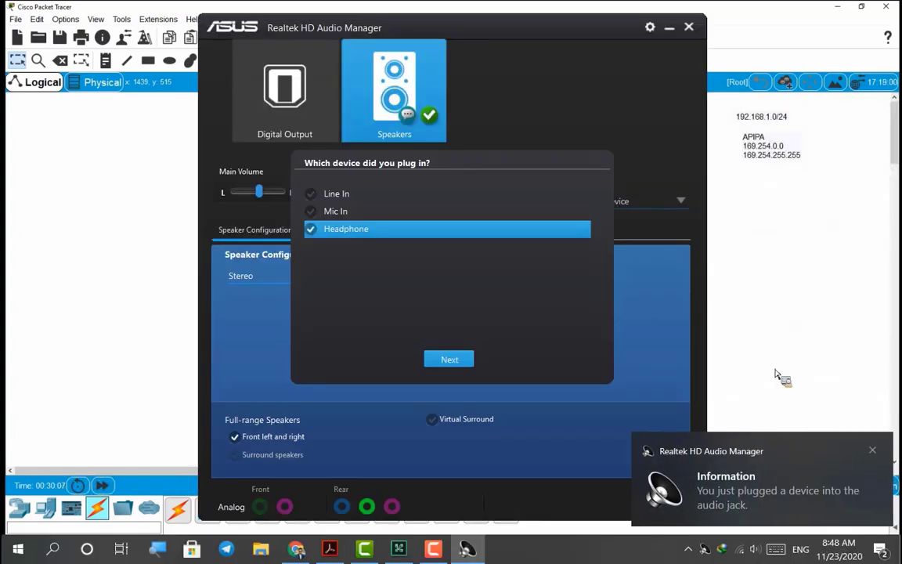
Register the plugged-in device as headphones with Auto type and dismiss the Realtek notification
click(449, 359)
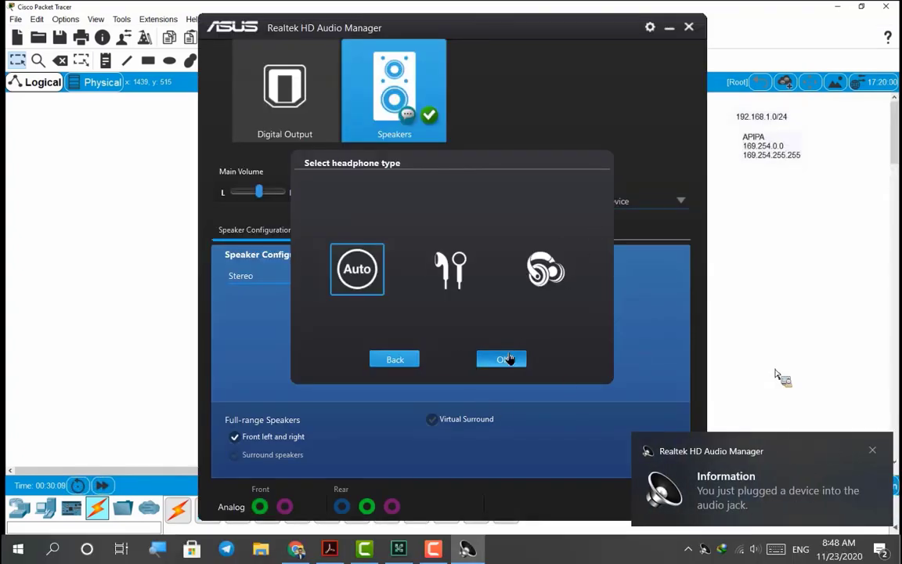
click(508, 358)
click(727, 305)
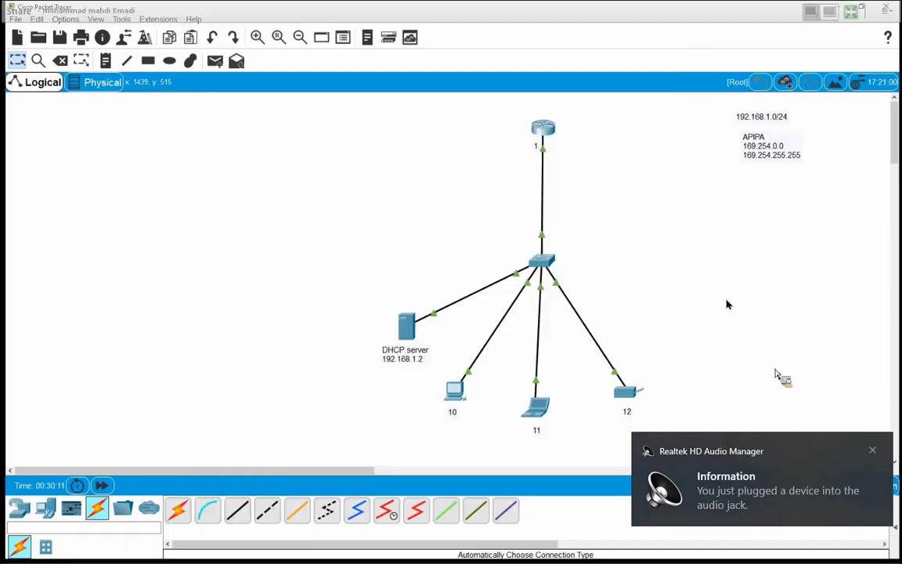
click(872, 451)
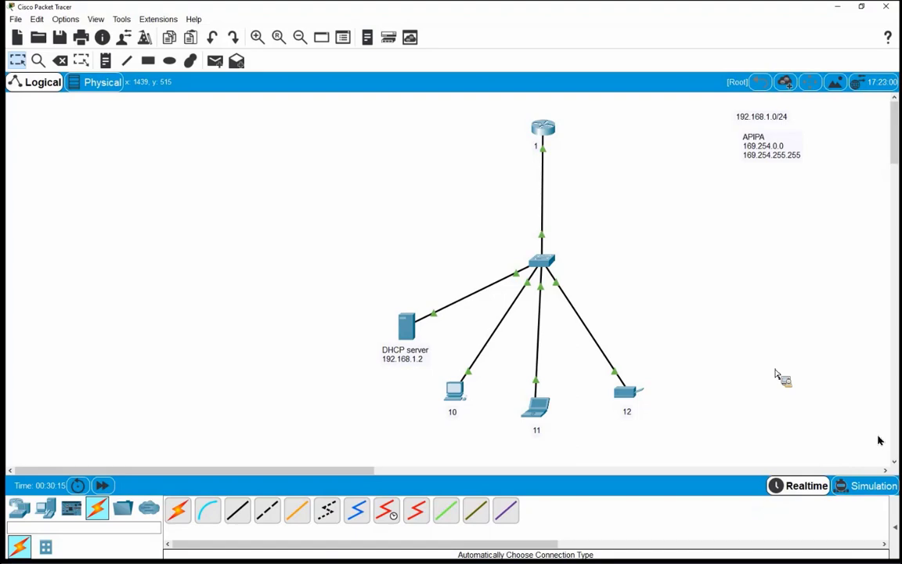
Leave the full-screen shared view, close the notifications panel, and restore full screen
key(Escape)
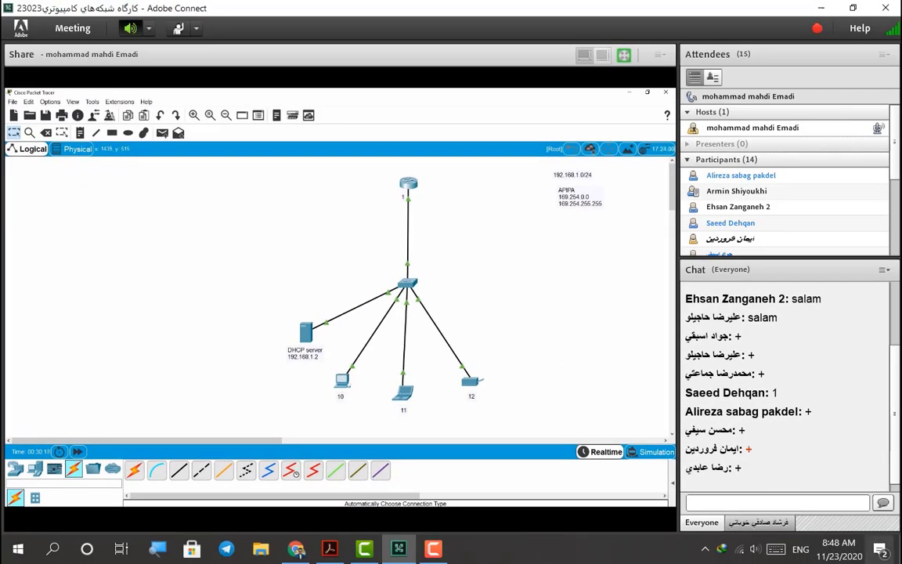
click(877, 548)
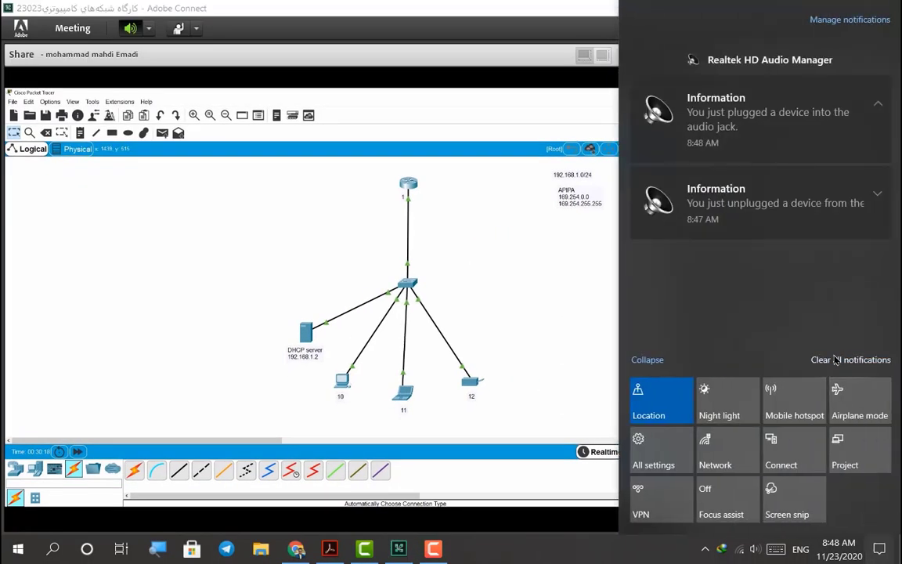
click(510, 343)
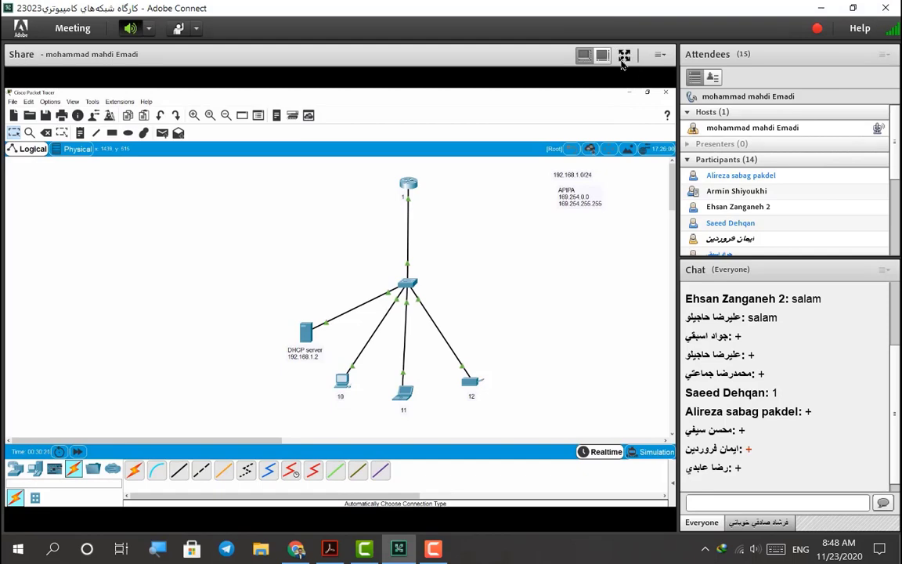
click(623, 55)
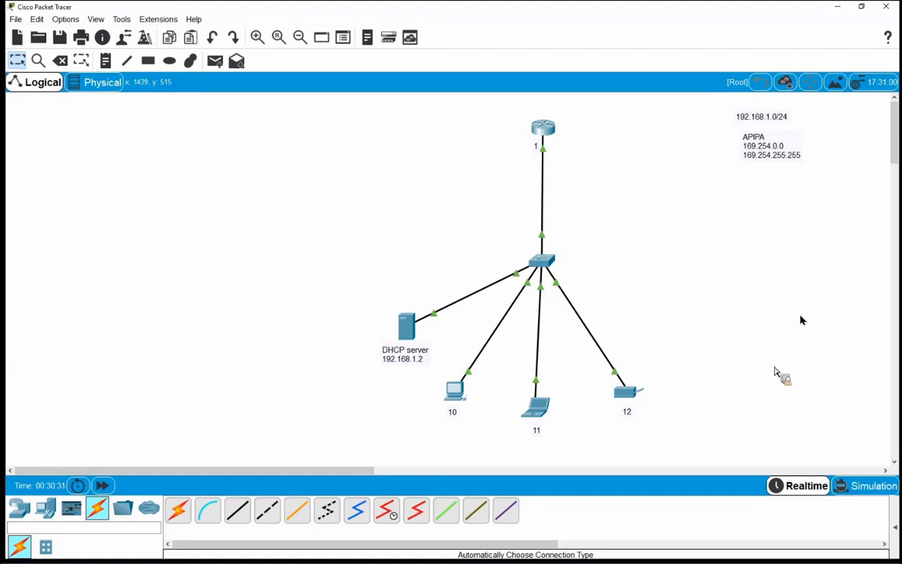
drag(361, 275, 437, 383)
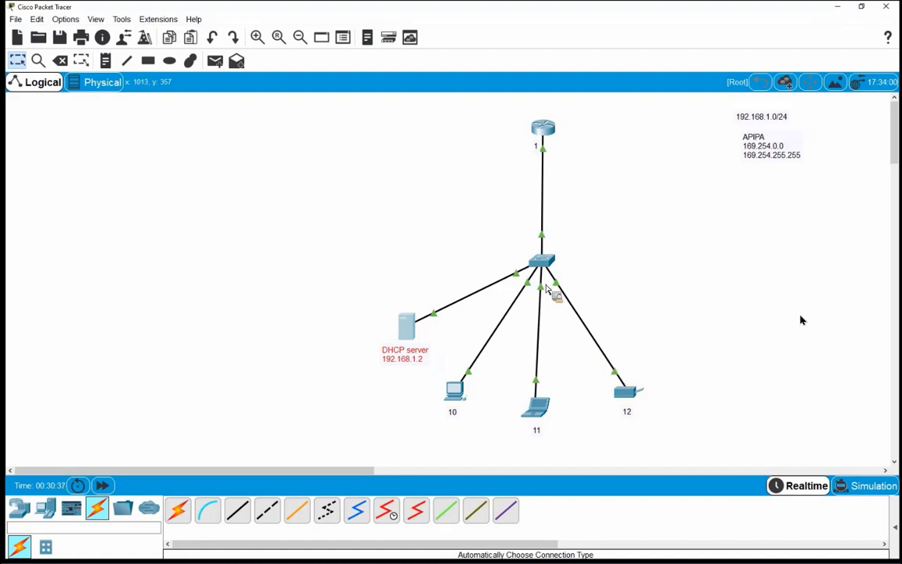
click(618, 392)
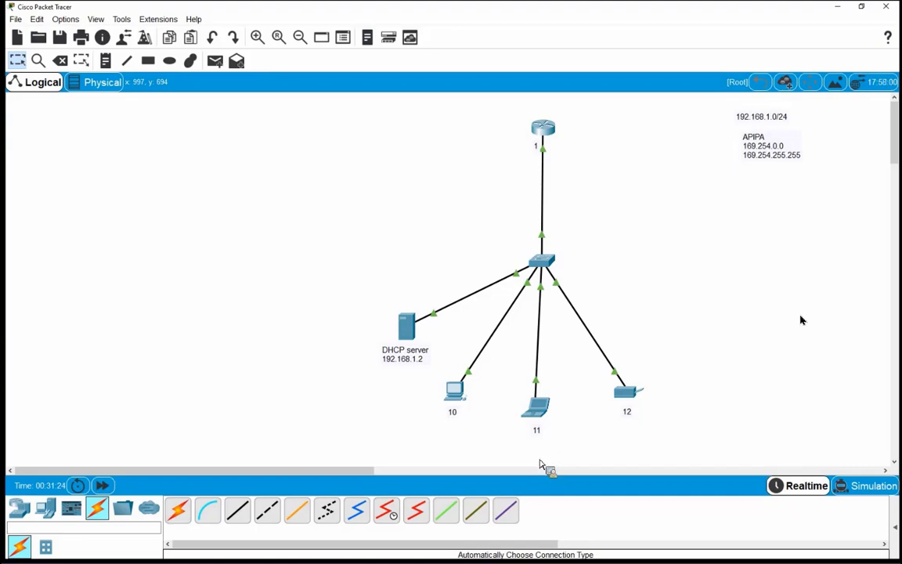
Place a new generic server above the DHCP server
click(47, 509)
click(241, 513)
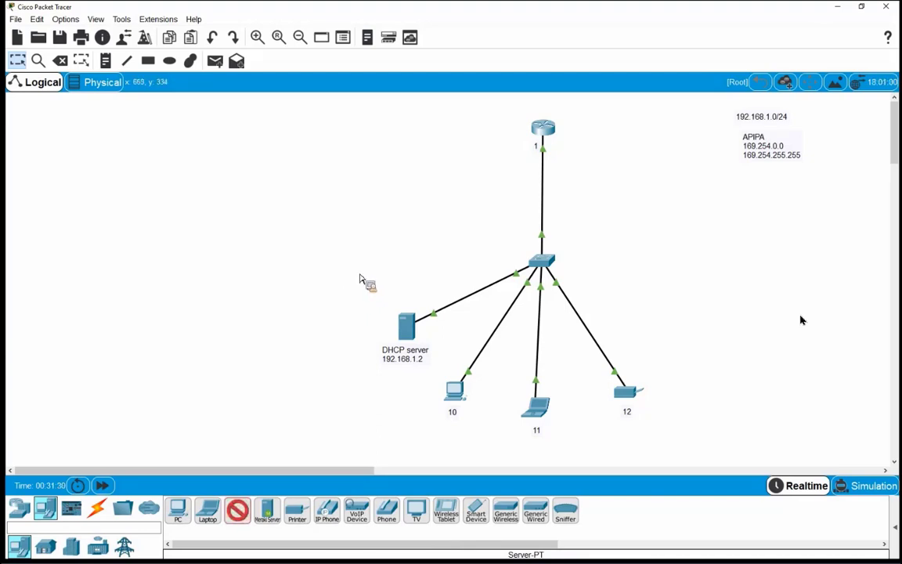
click(364, 282)
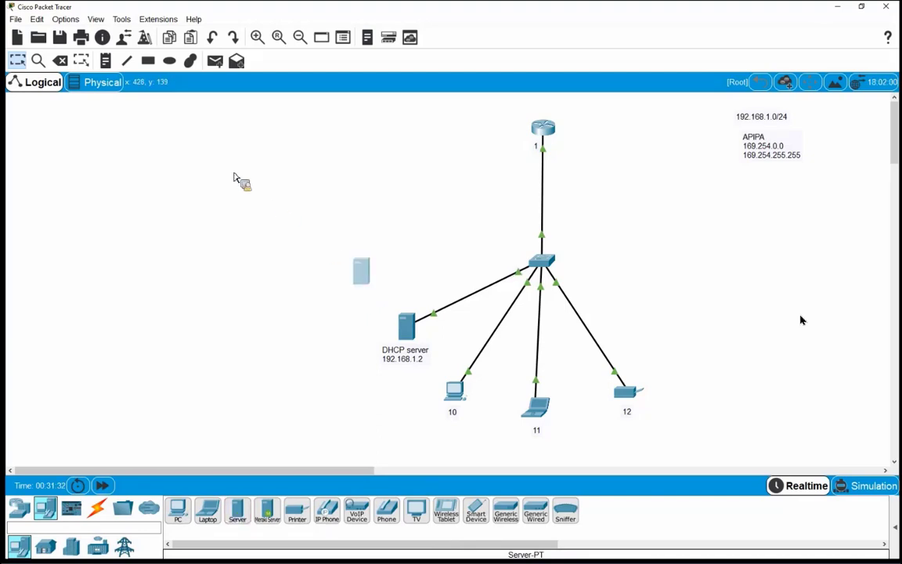
Label the new server with a two-line note 'Web server' / '192.168.1.4' and show the connection types
click(105, 61)
click(344, 302)
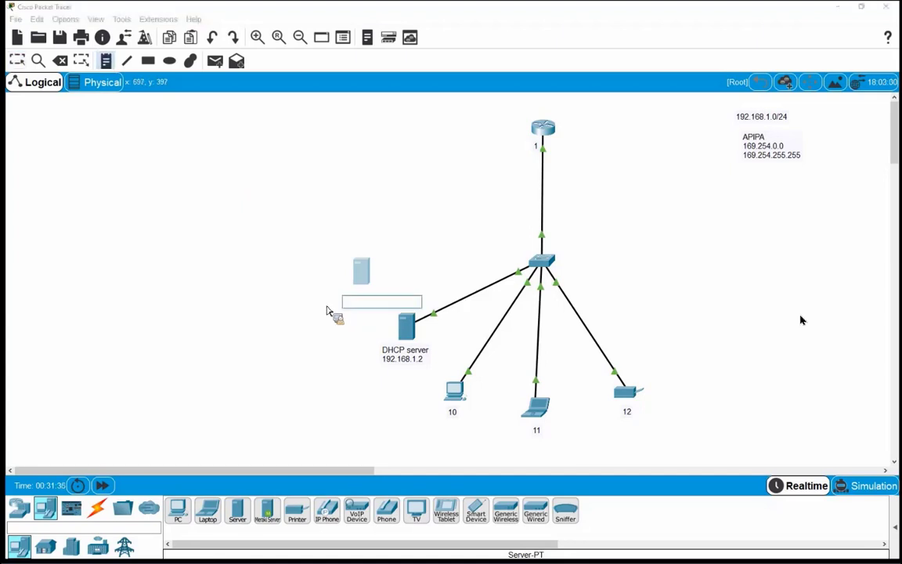
text(W)
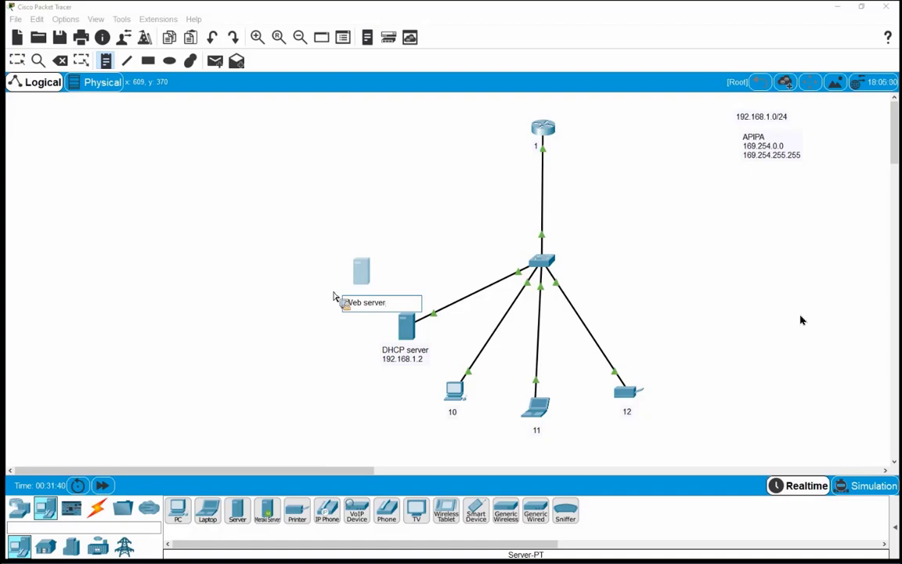
text(eb server)
key(Return)
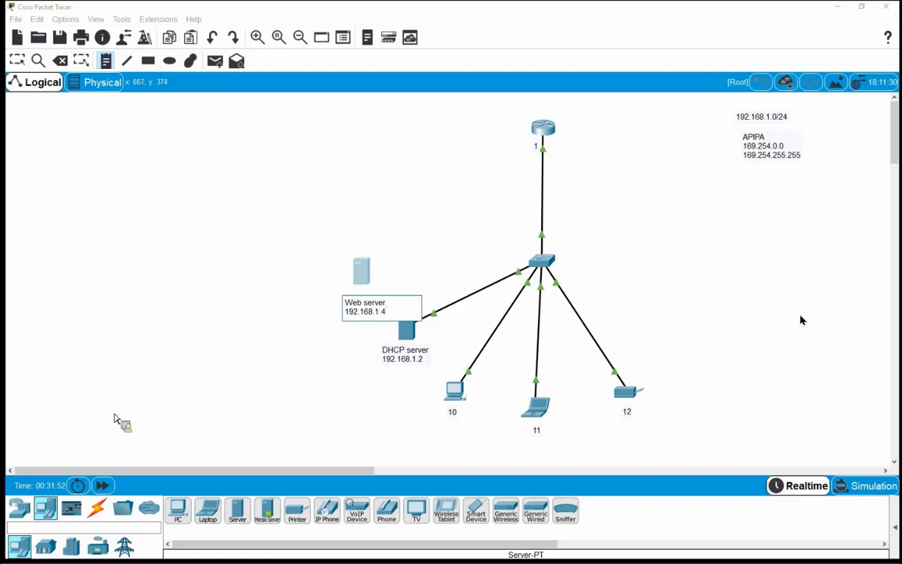
click(358, 310)
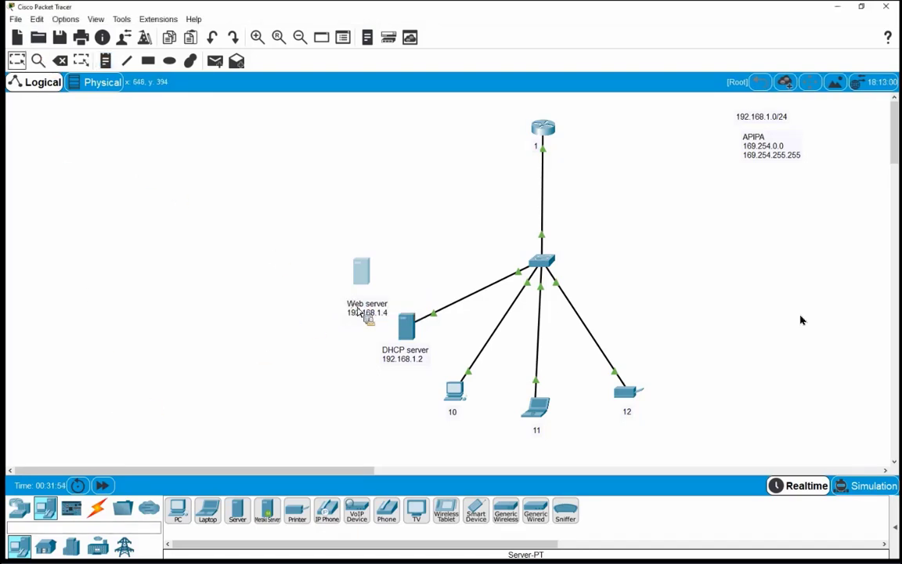
click(358, 311)
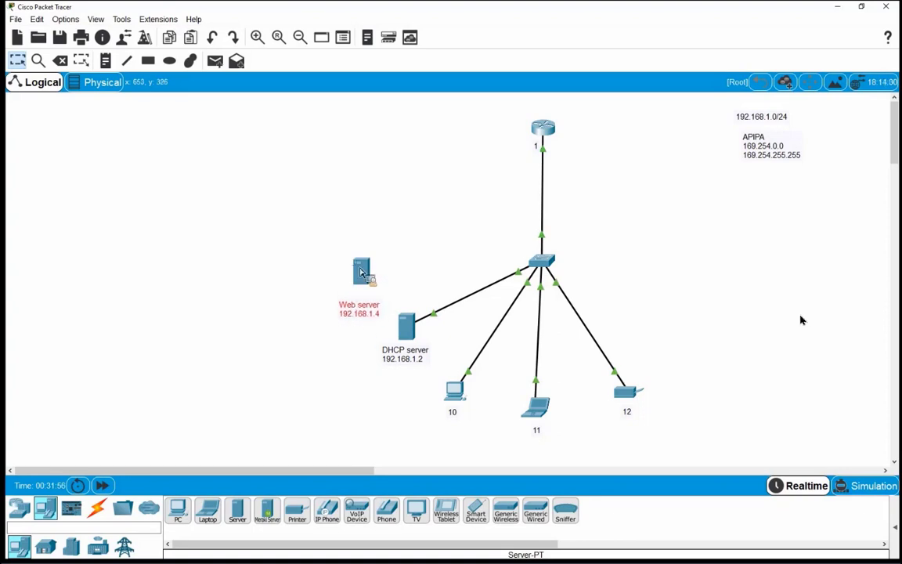
drag(361, 274, 346, 311)
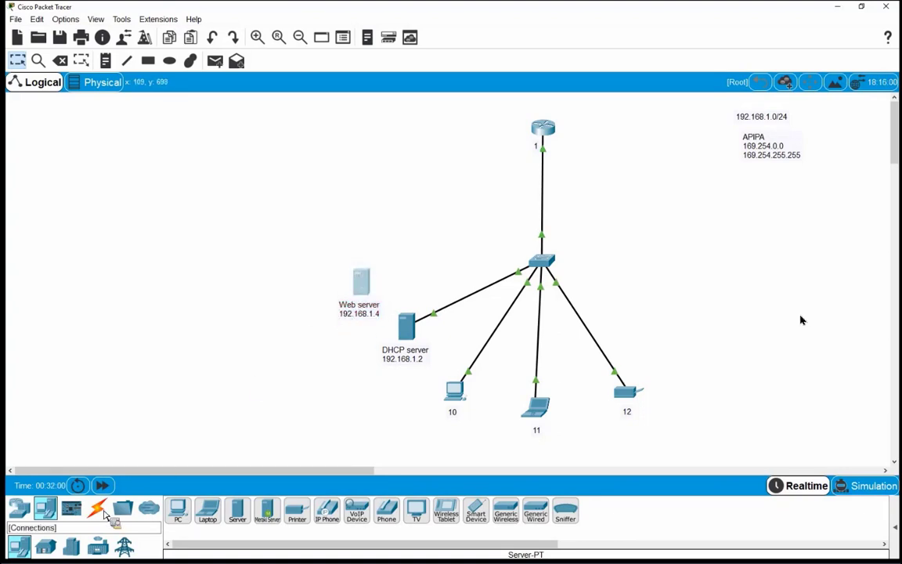
click(104, 513)
Connect the Web server to the switch with an automatic cable
click(178, 509)
click(361, 281)
click(542, 264)
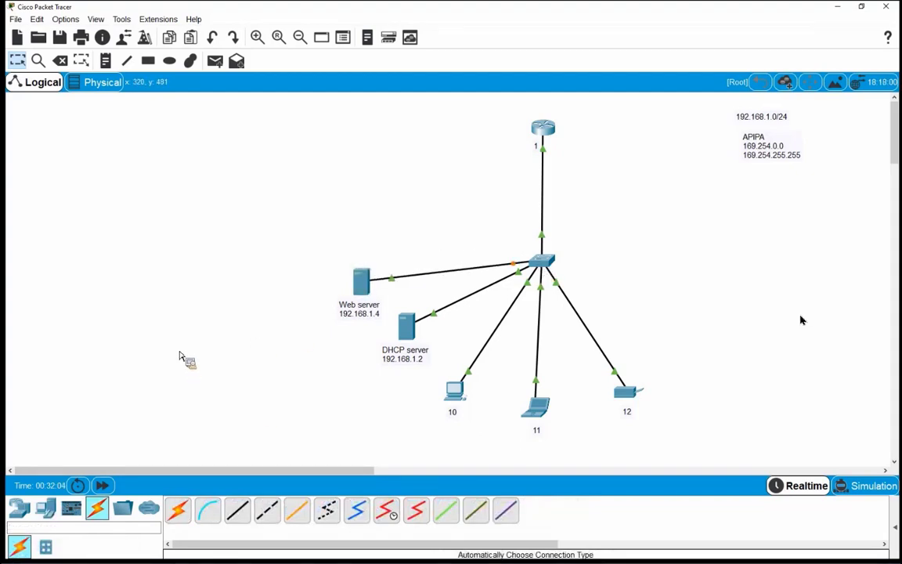
Give the Web server IP 192.168.1.4, mask 255.255.255.0, gateway 192.168.1.1, DNS 192.168.1.3
click(361, 280)
click(428, 141)
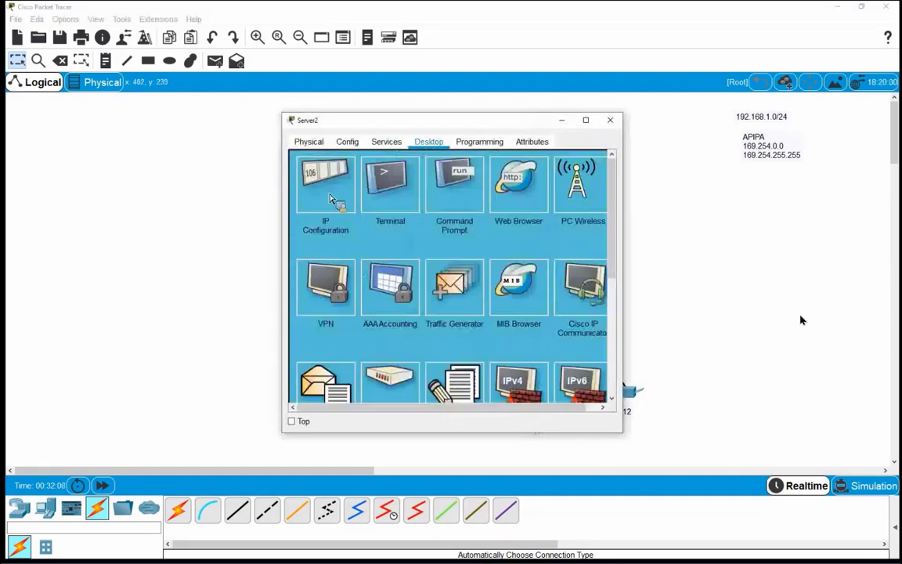
click(337, 201)
click(428, 208)
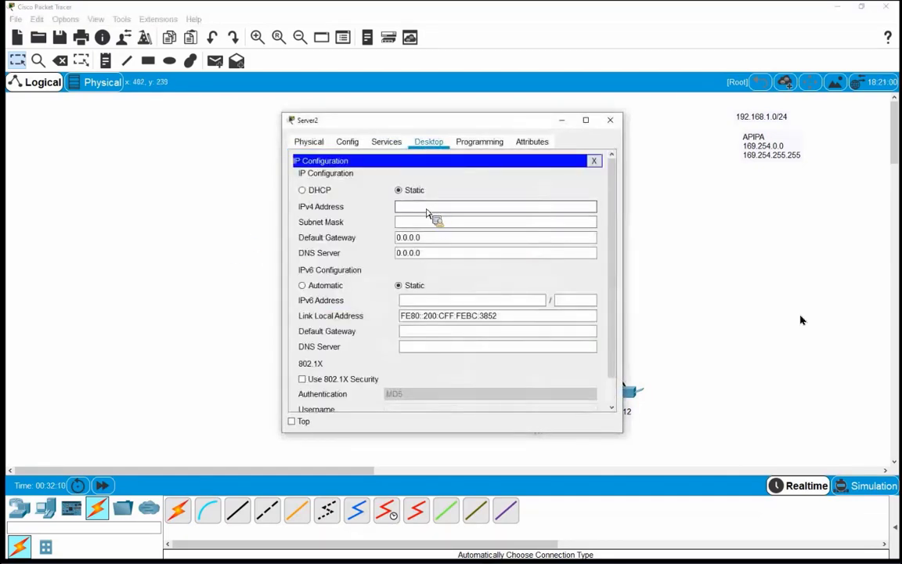
text(192.168.1.4)
key(Tab)
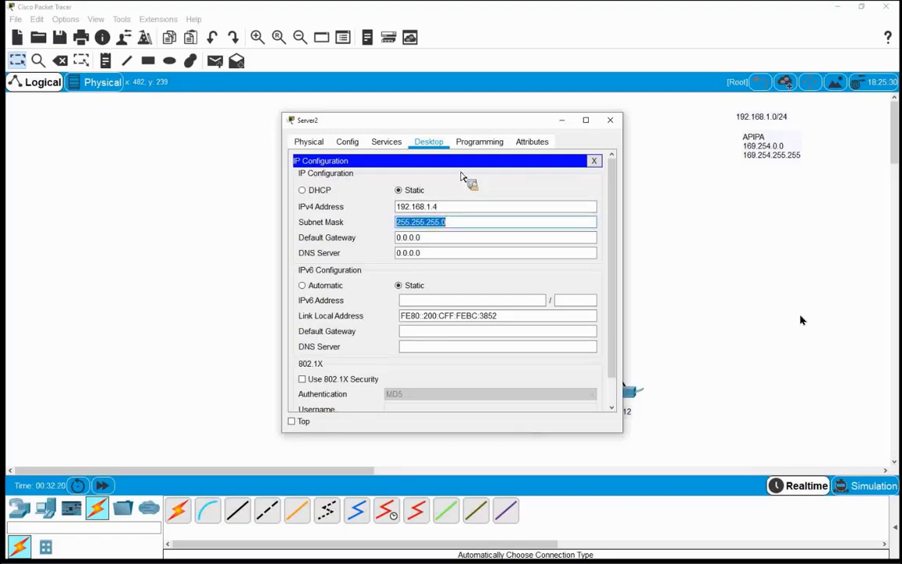
key(Tab)
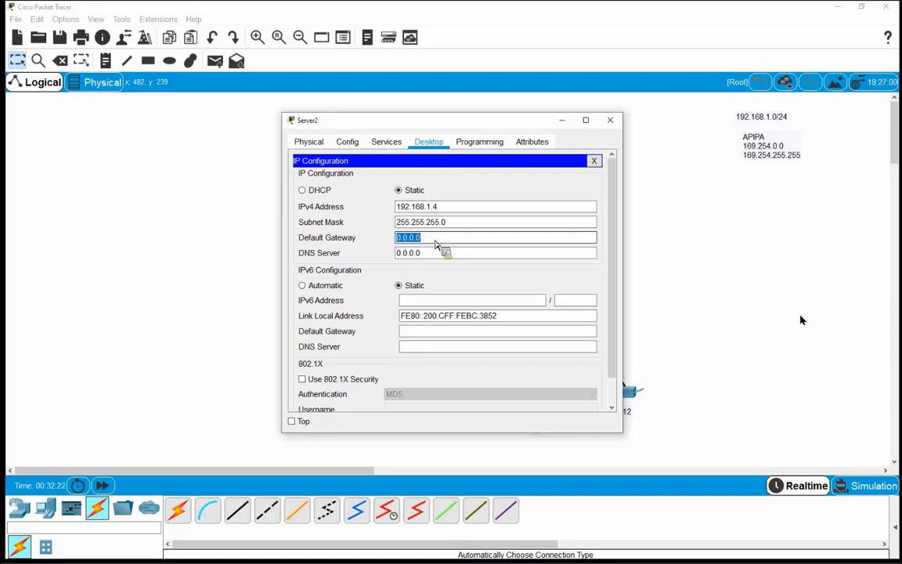
text(192.168.1.1)
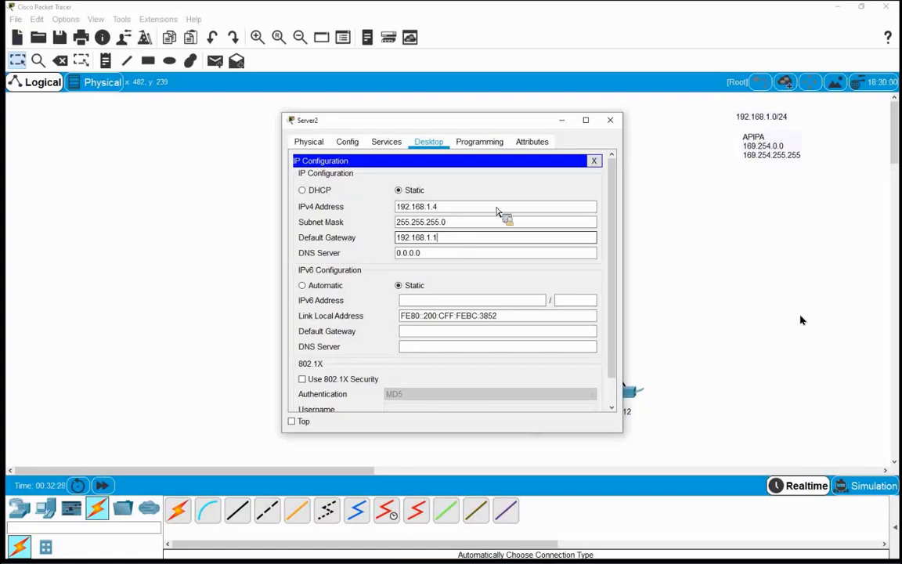
key(Tab)
text(192.1)
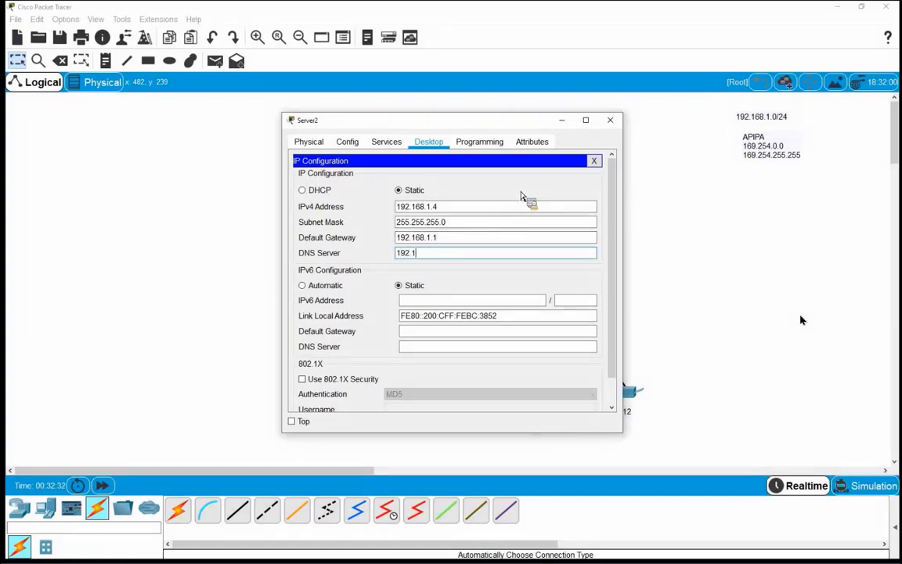
text(68.1.3)
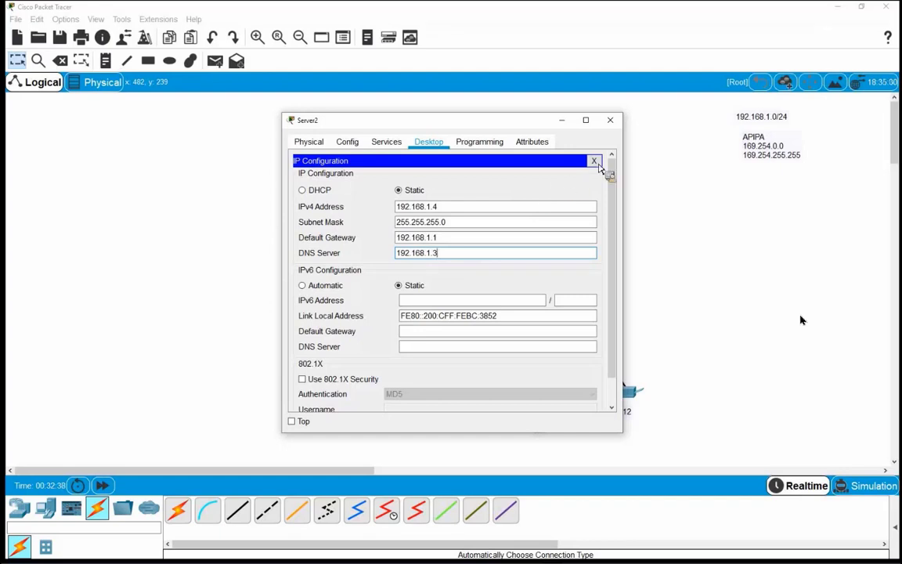
click(592, 161)
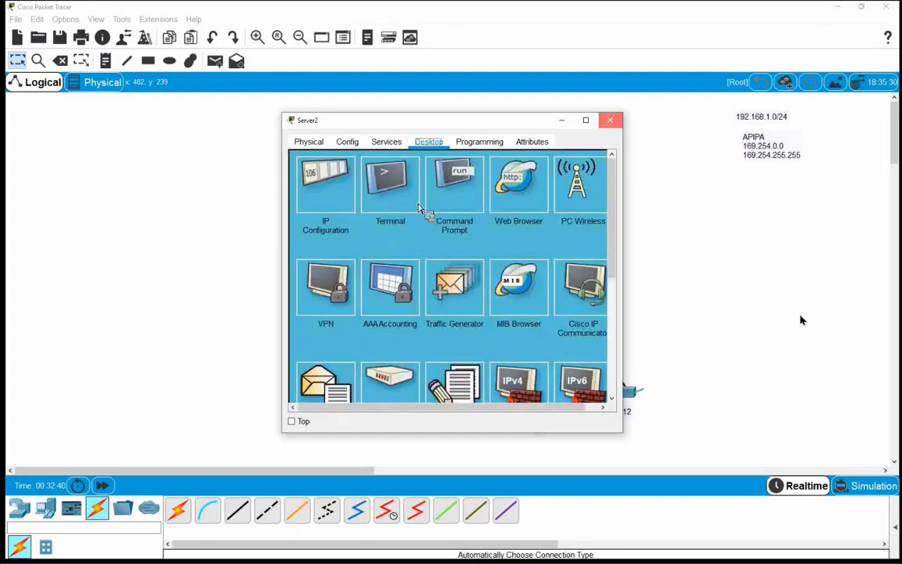
click(610, 120)
mouse_move(372, 313)
mouse_down()
mouse_move(382, 321)
mouse_move(370, 304)
mouse_up()
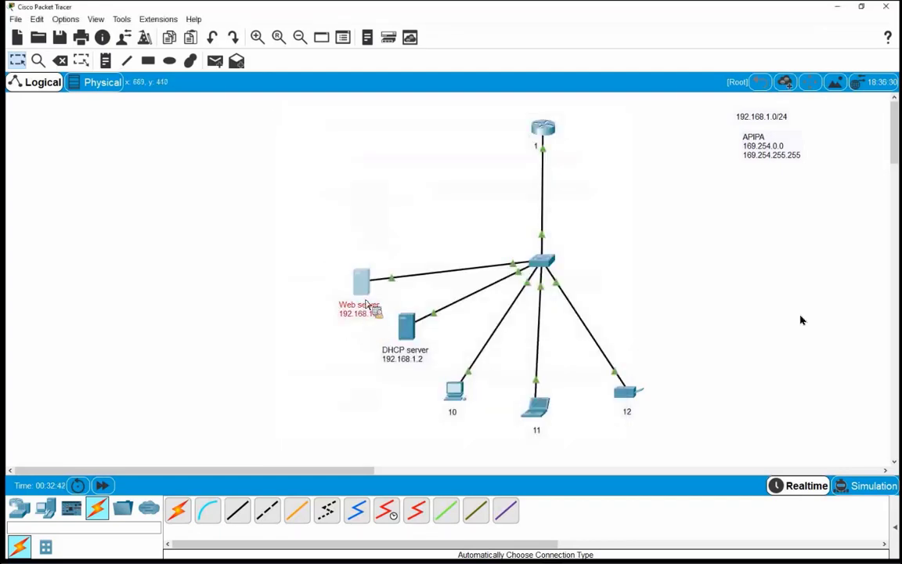
Open index.html for editing in the Web server's HTTP service
click(365, 288)
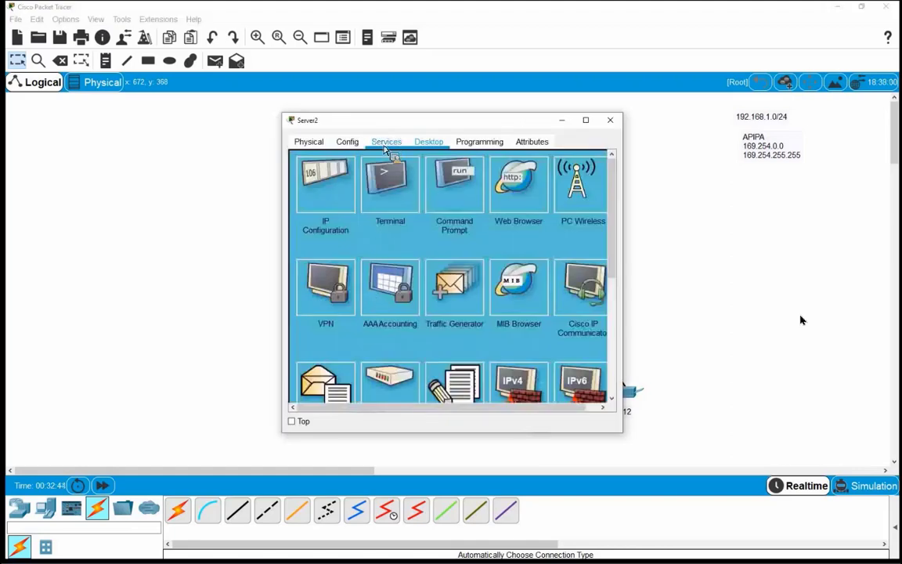
click(385, 146)
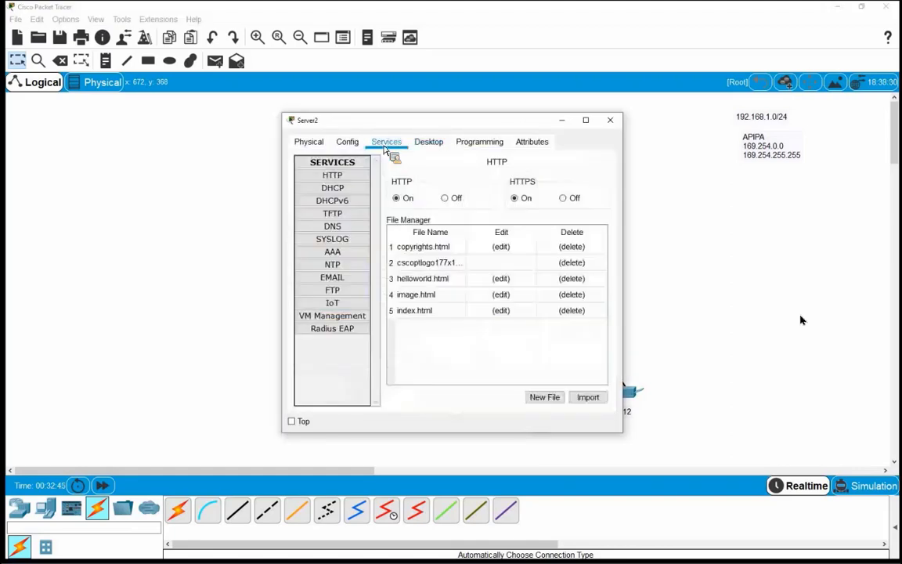
click(337, 177)
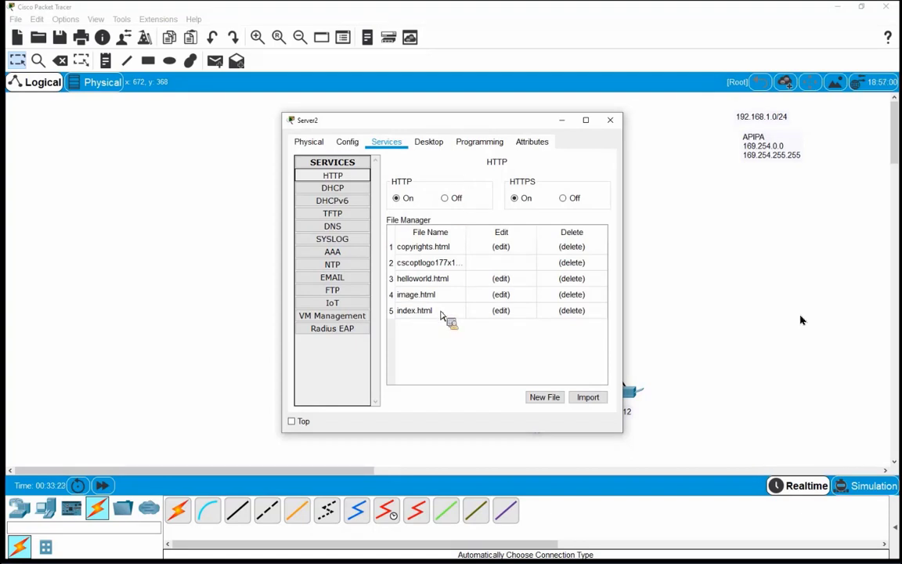
click(501, 311)
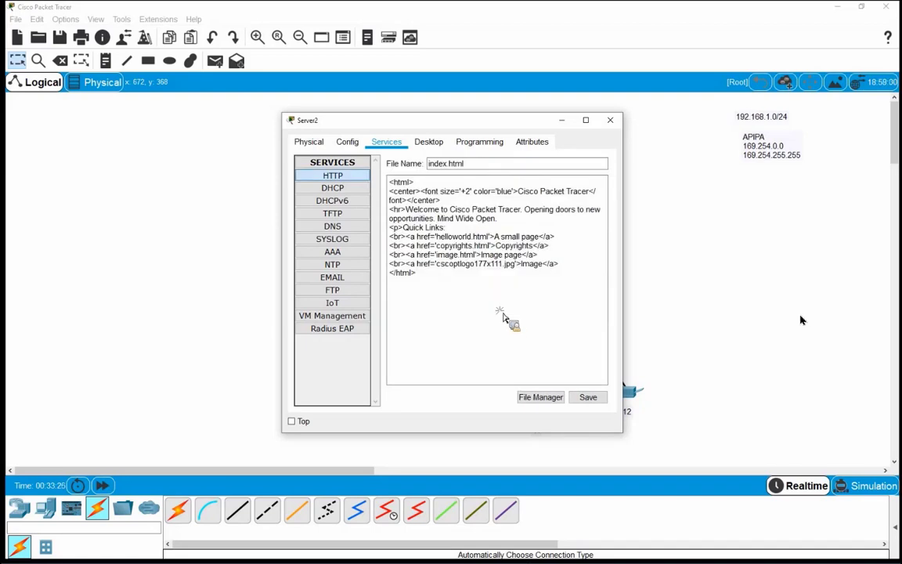
Change the welcome line to 'Welcome to az-shabake :)', save over index.html, and close Server2
click(450, 202)
shift+click(596, 213)
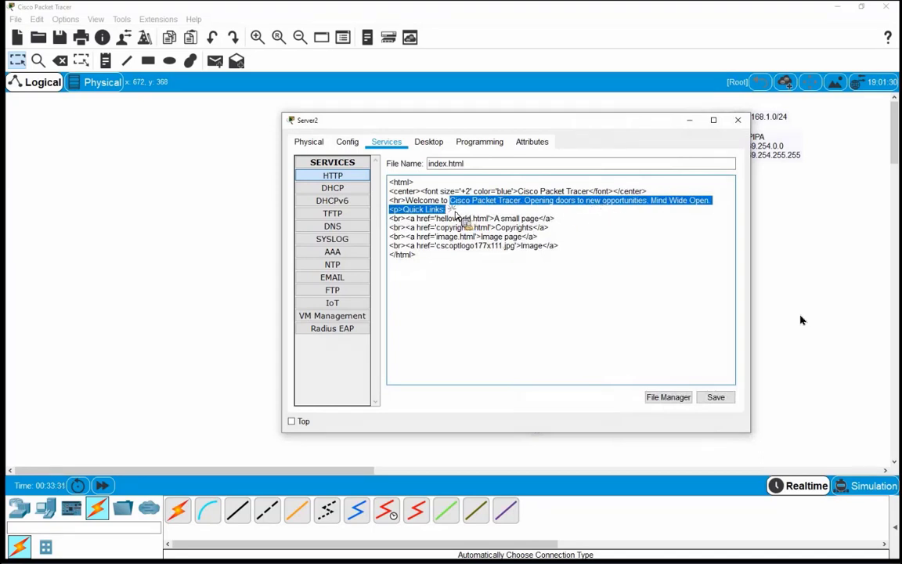
drag(457, 215, 571, 258)
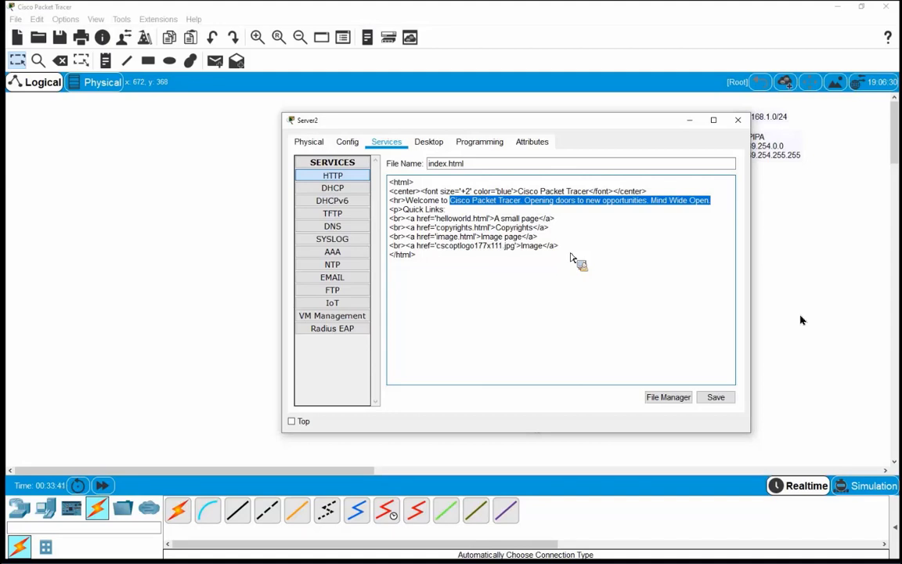
text(az-shabake)
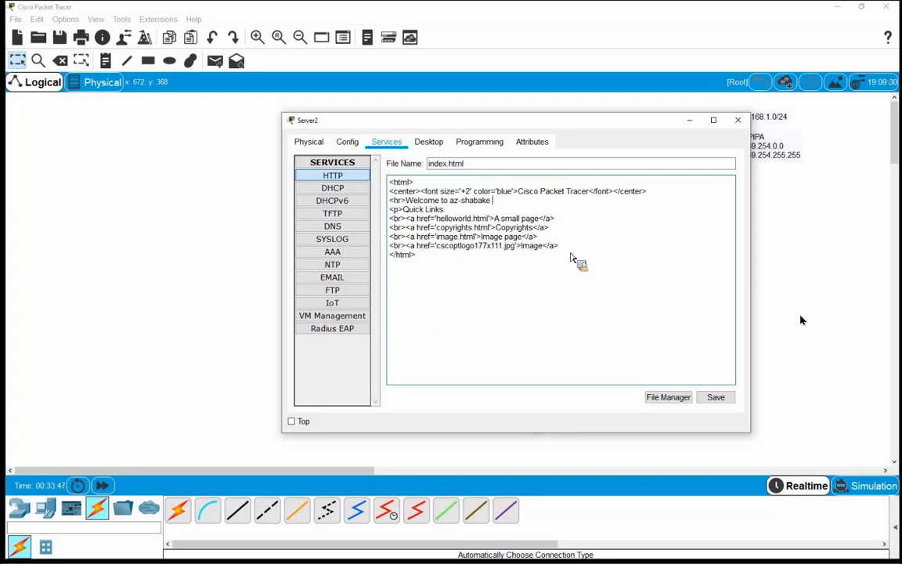
text( :))
click(714, 400)
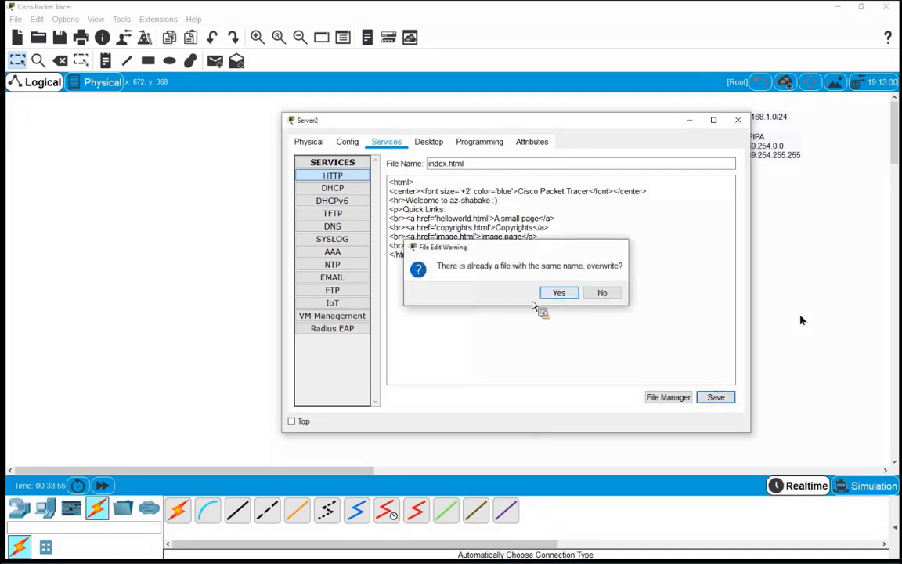
click(548, 294)
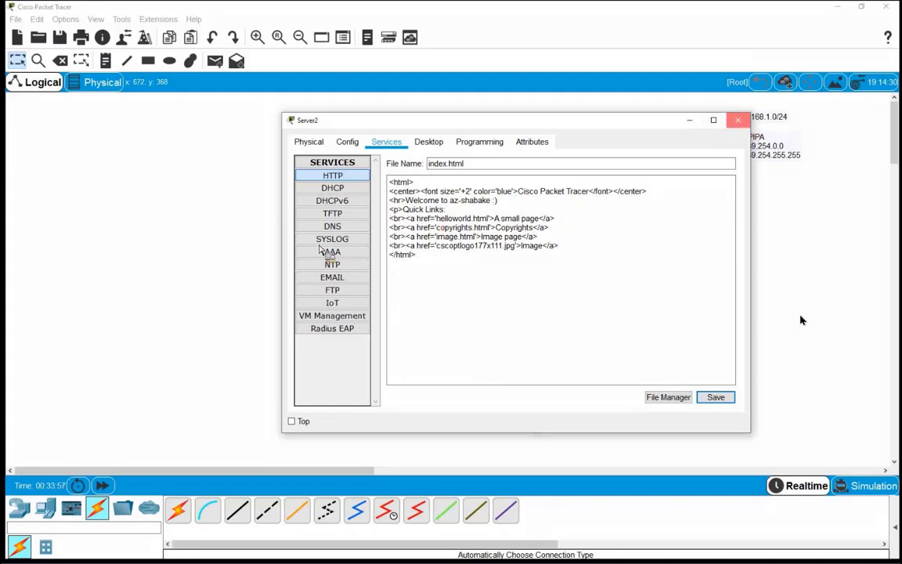
click(738, 120)
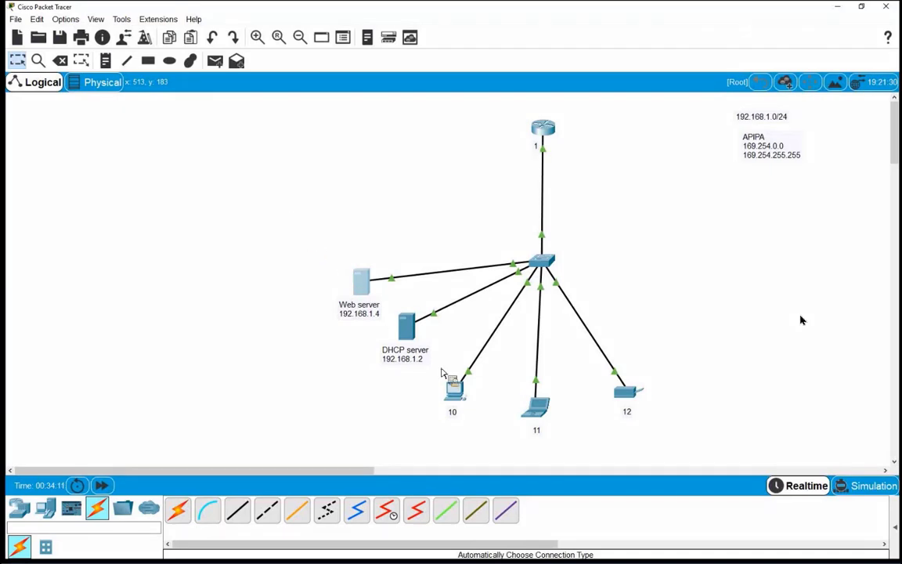
Browse to 192.168.1.4 in PC0's web browser to show the edited welcome page
click(456, 395)
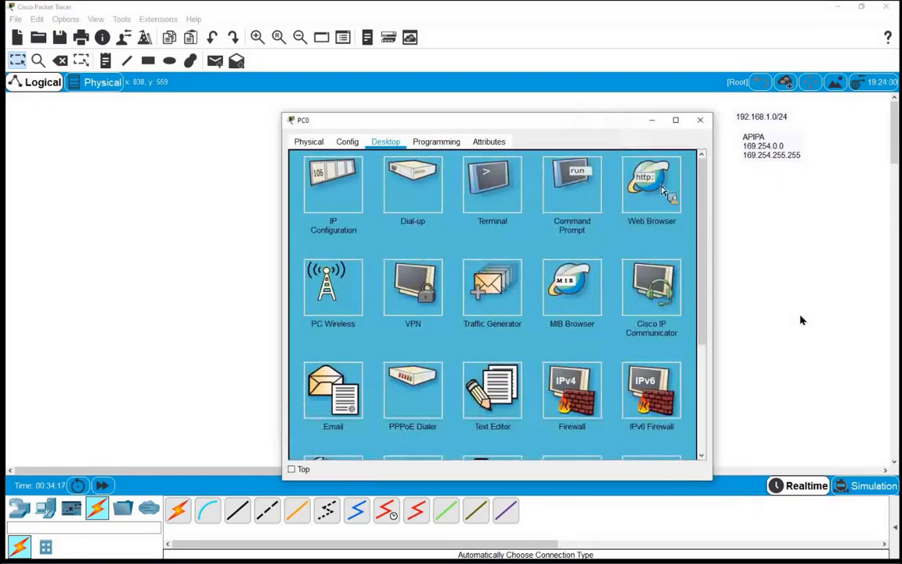
click(652, 188)
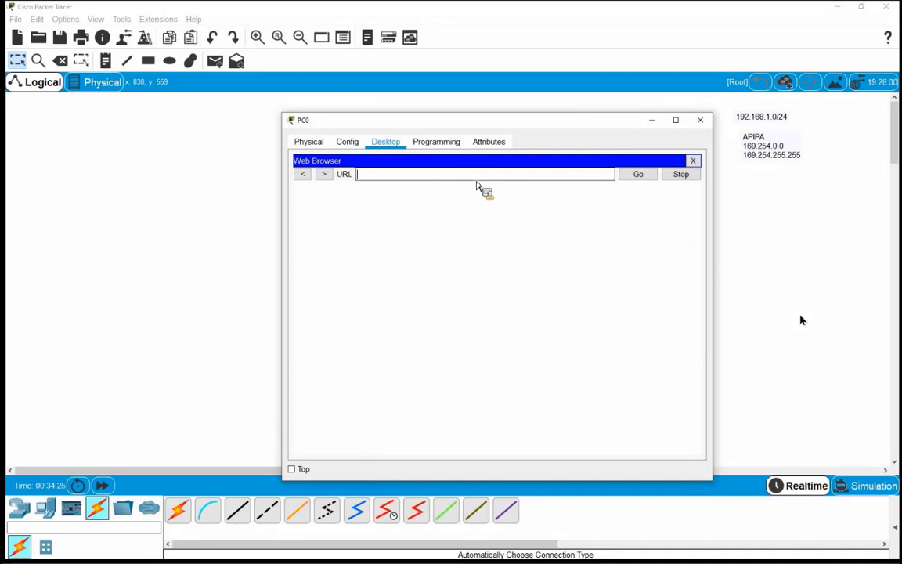
text(192.168.1.4)
key(Return)
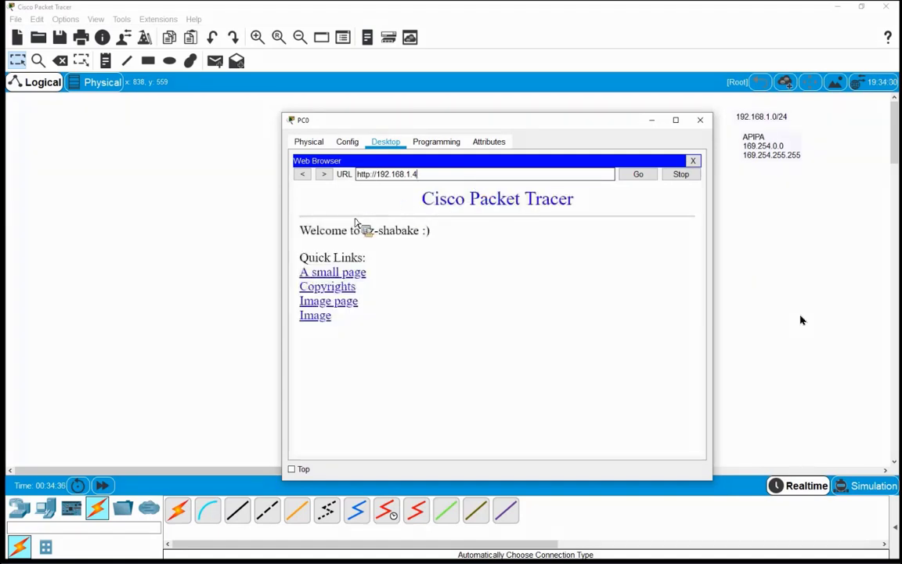
drag(439, 235, 350, 231)
click(451, 254)
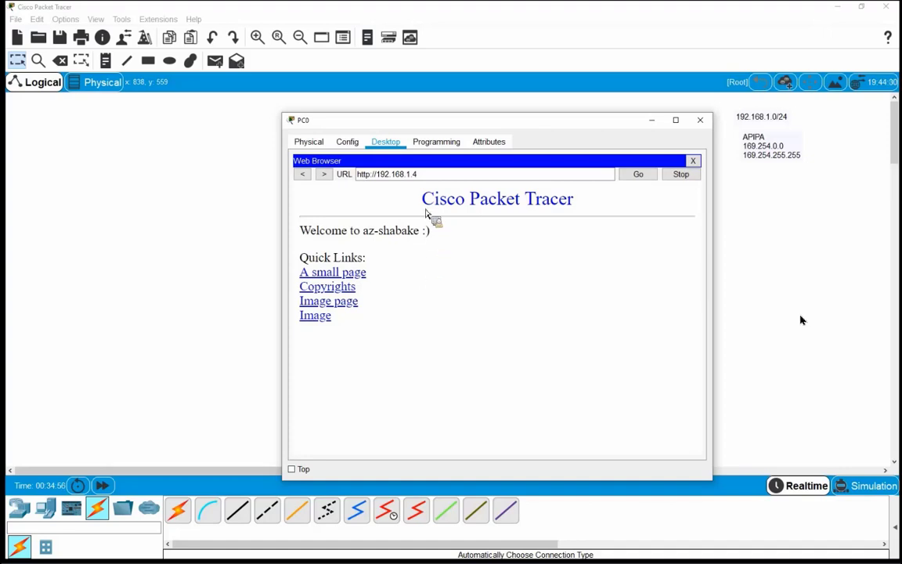
mouse_move(423, 179)
mouse_down()
mouse_move(388, 181)
mouse_move(413, 179)
mouse_up()
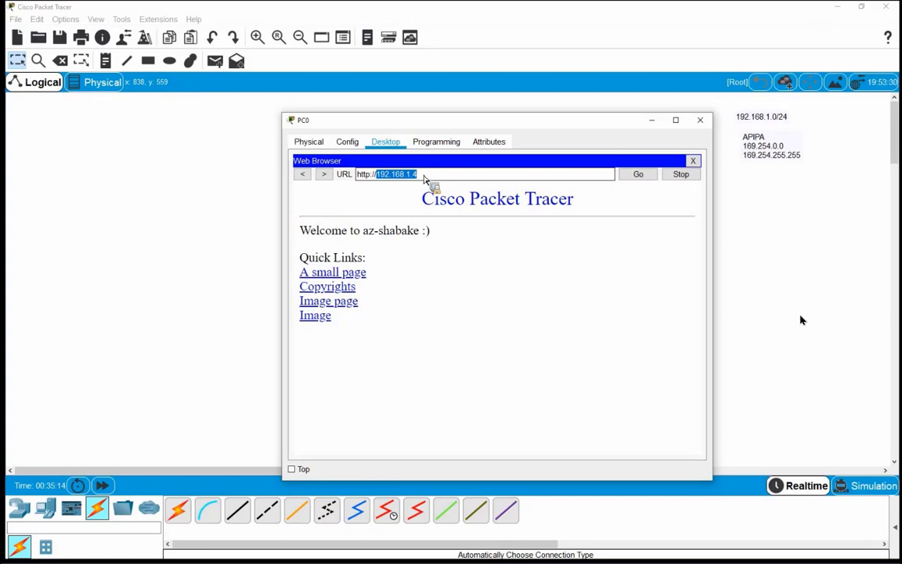
drag(423, 179, 384, 211)
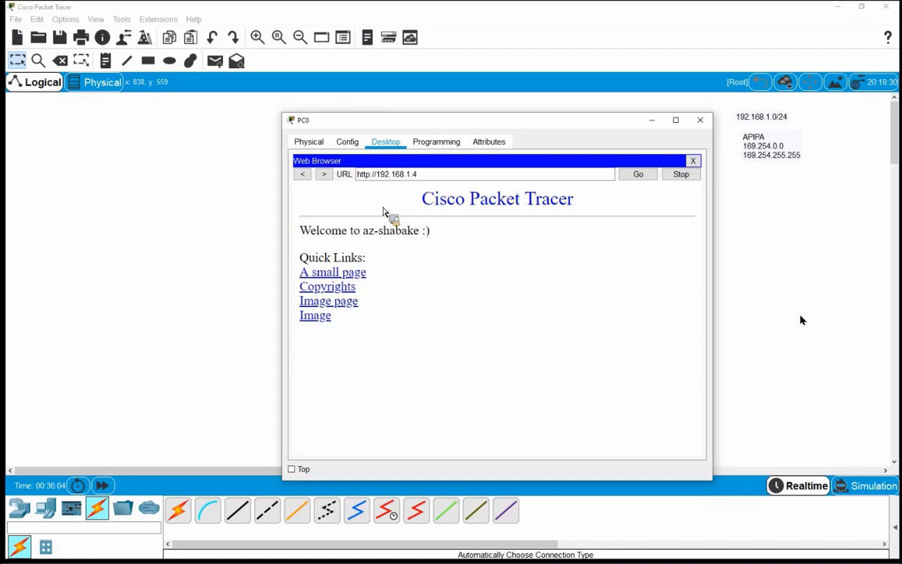
Select the domain part of the URL in PC0's browser, then close the PC0 window
drag(427, 177, 375, 178)
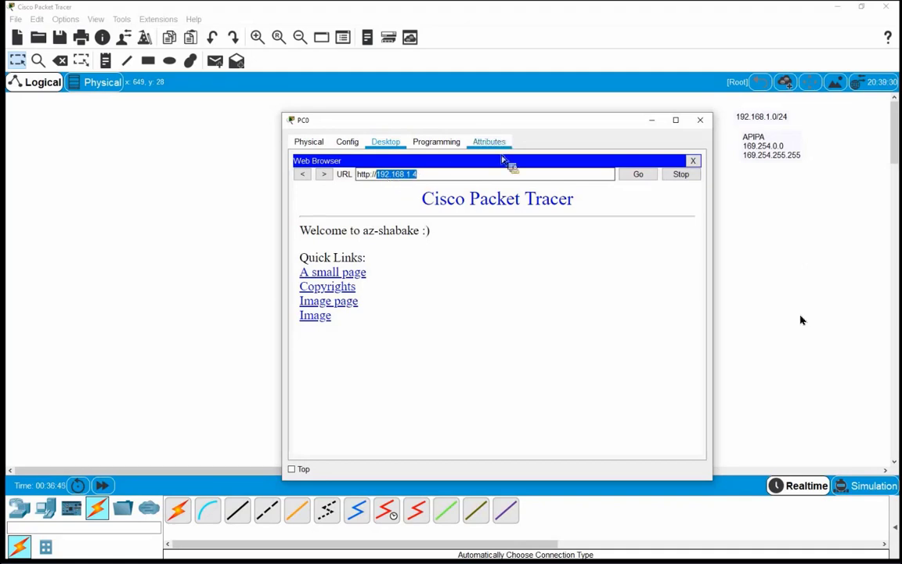
click(651, 122)
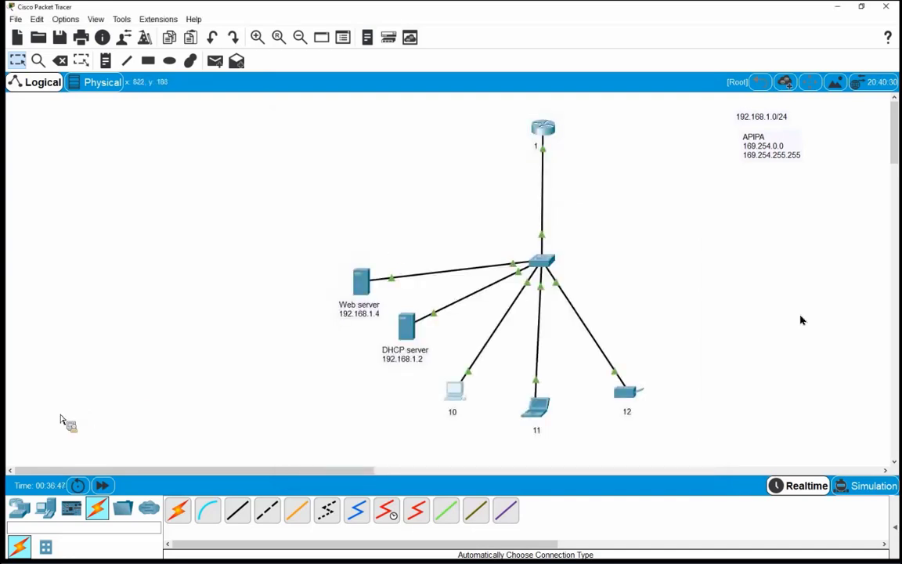
Place a new Server from End Devices above the Web server
click(45, 508)
click(237, 510)
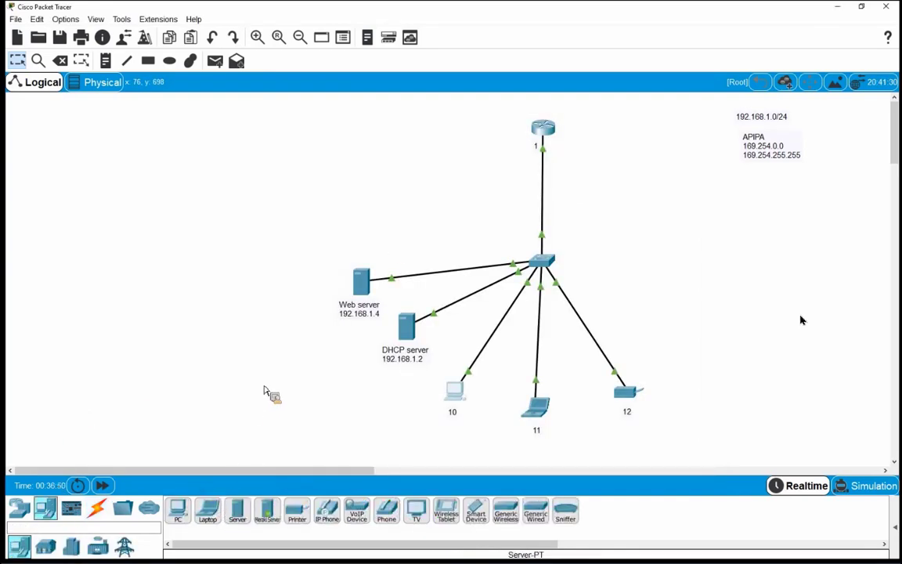
click(347, 224)
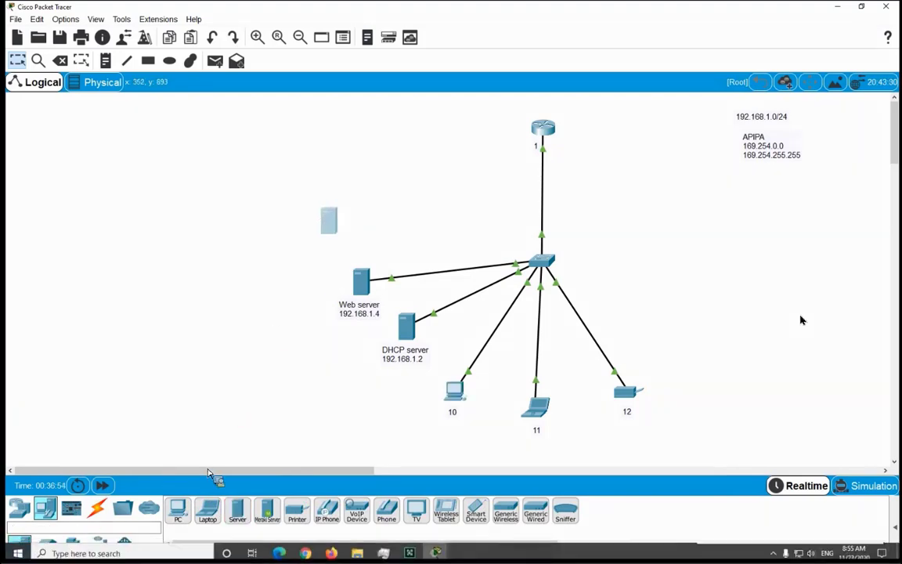
Add a two-line note 'DNS server' / '192.168.1.3' beneath the new server
click(108, 68)
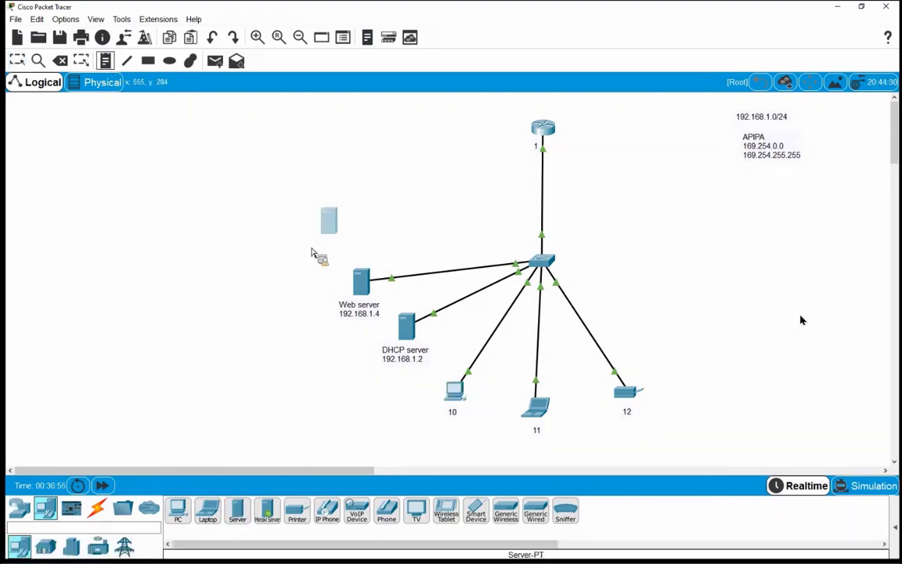
click(300, 248)
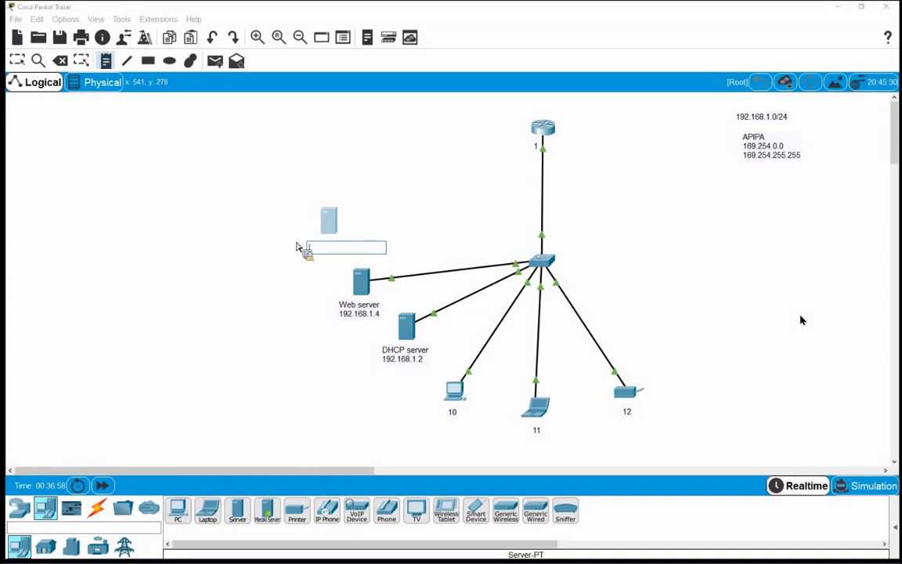
text(DVS)
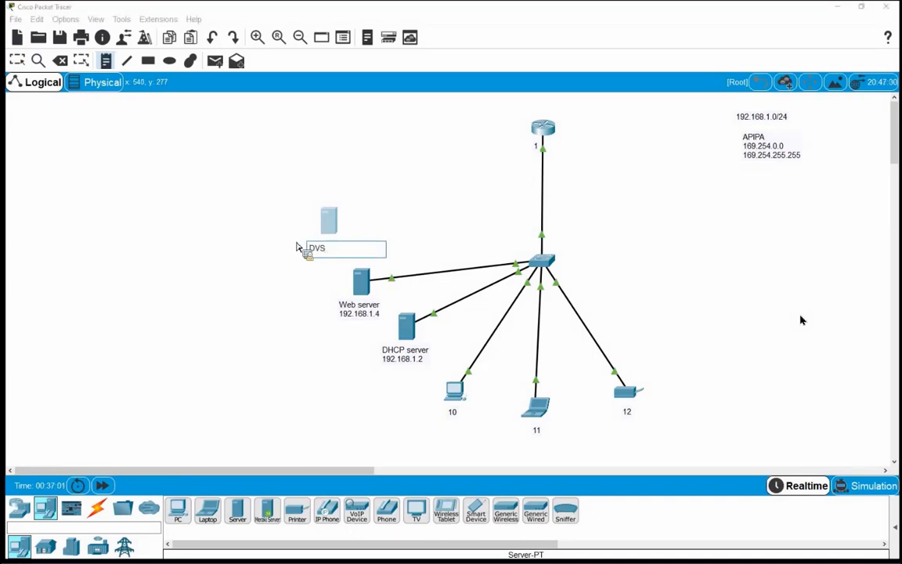
key(BackSpace)
key(BackSpace)
text(NS server)
key(Return)
text(192.1)
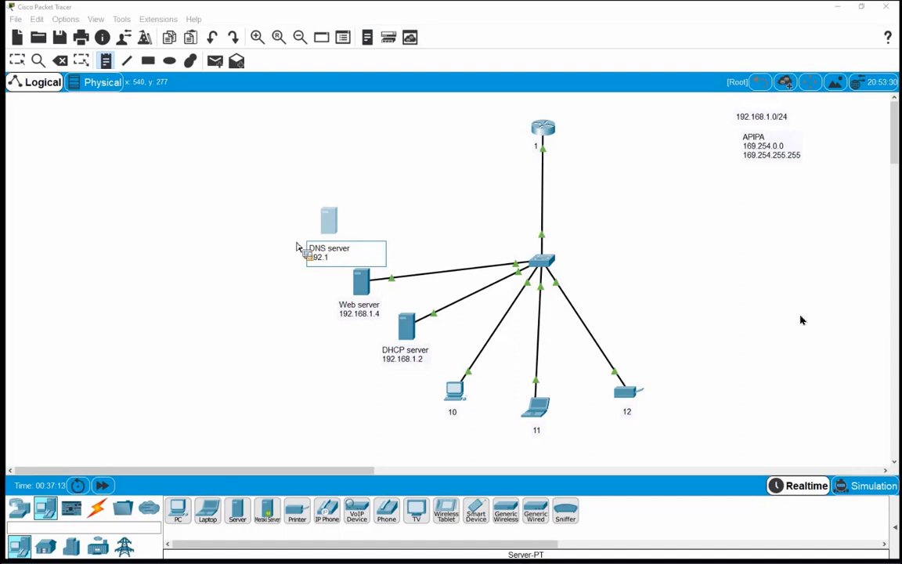
text(68.1.3)
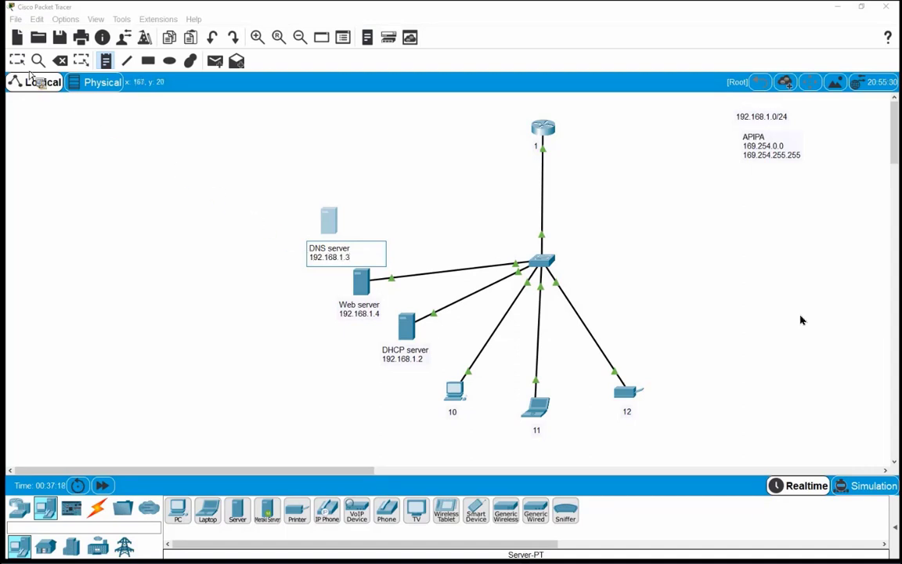
key(Escape)
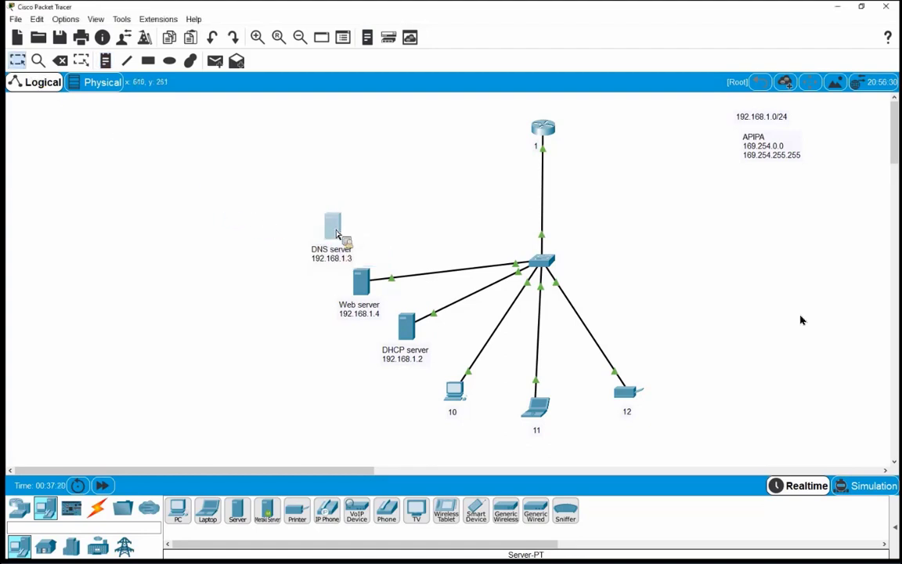
Cable the DNS server to the switch automatically and open its Server3 window
click(97, 508)
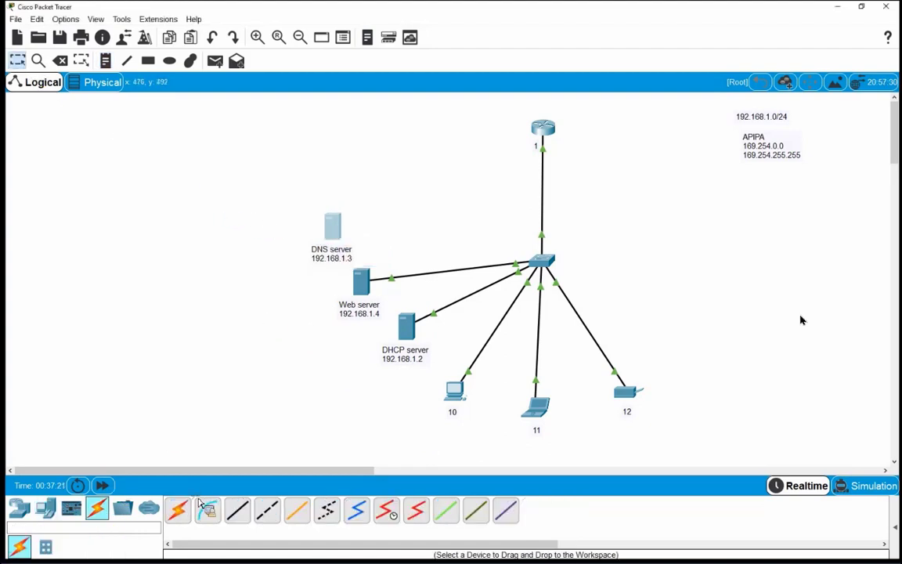
click(186, 511)
click(333, 228)
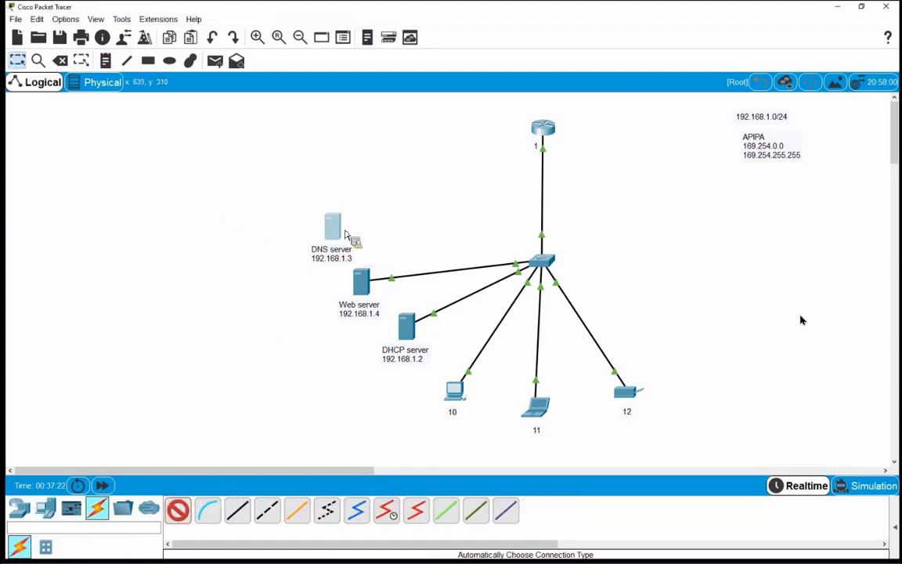
click(550, 274)
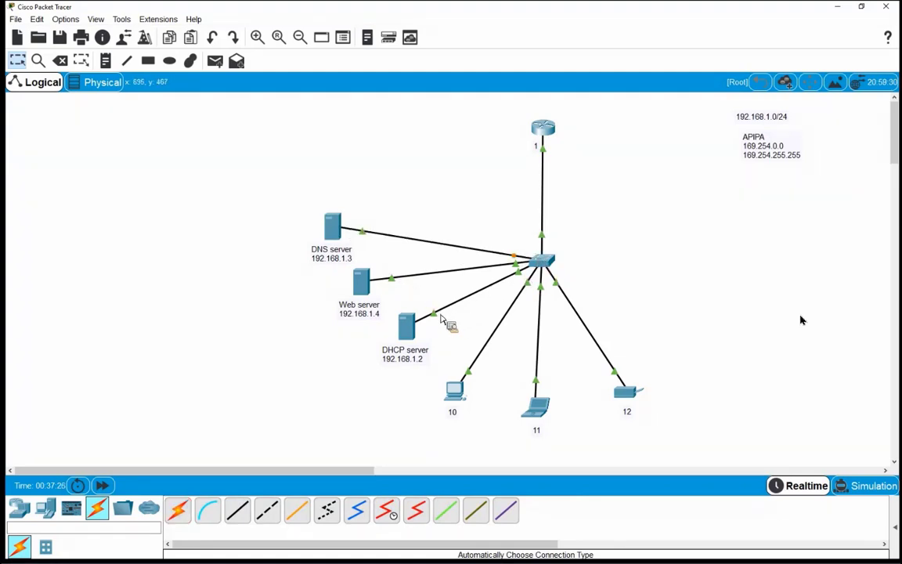
click(329, 240)
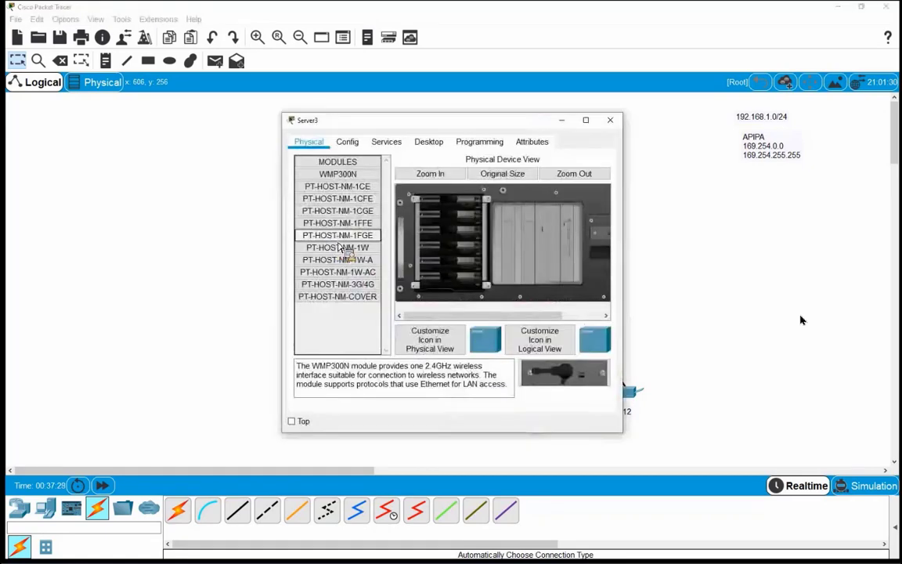
Set Server3's IP to 192.168.1.3, default mask 255.255.255.0, gateway 192.168.1.1
click(427, 143)
click(320, 182)
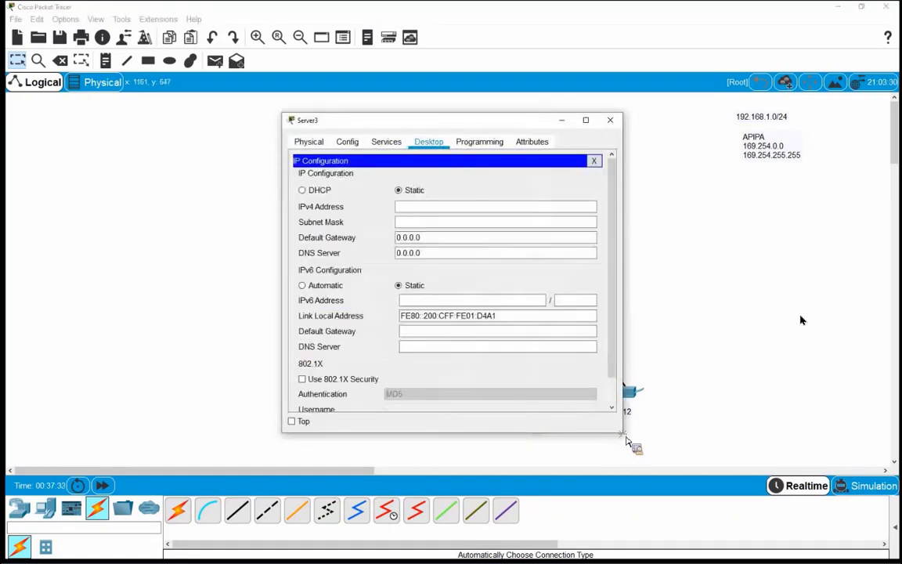
click(483, 210)
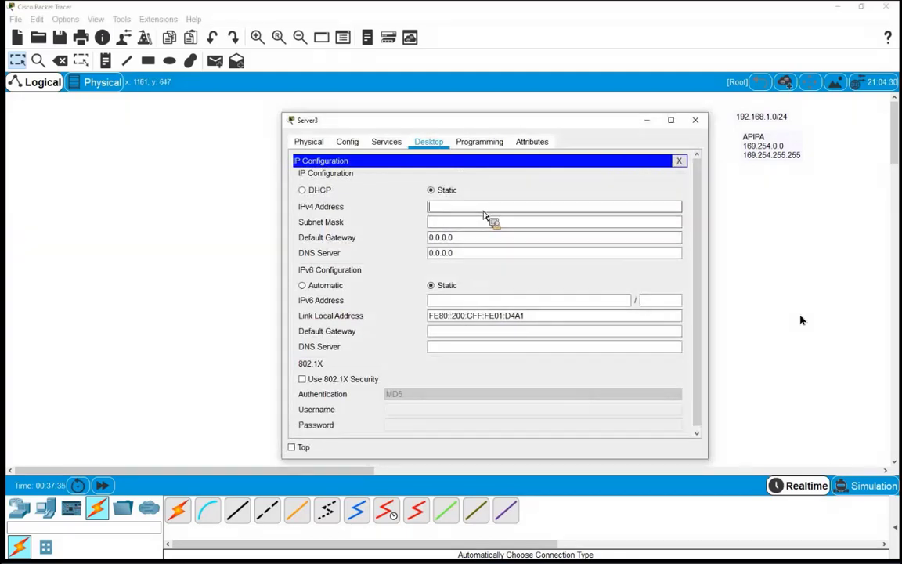
text(192.168.1.3)
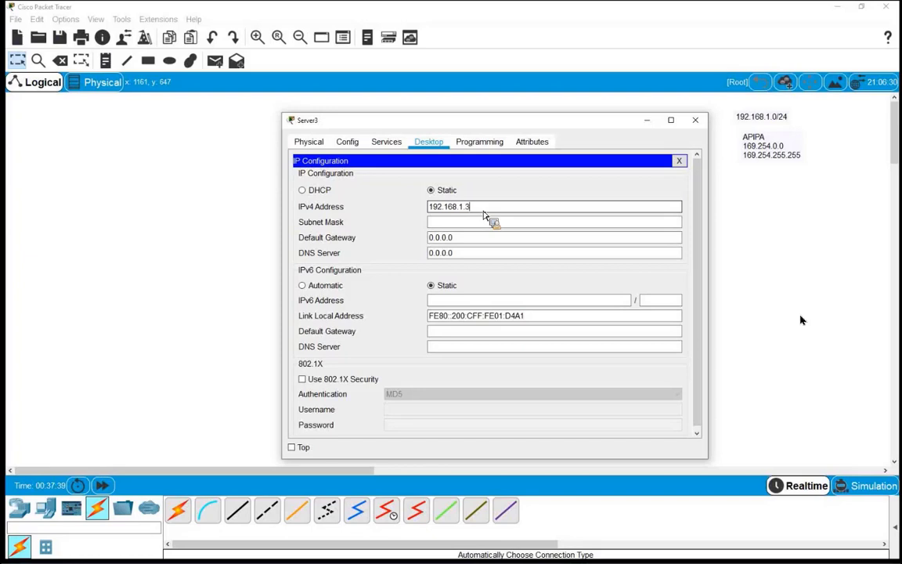
key(Tab)
key(Tab)
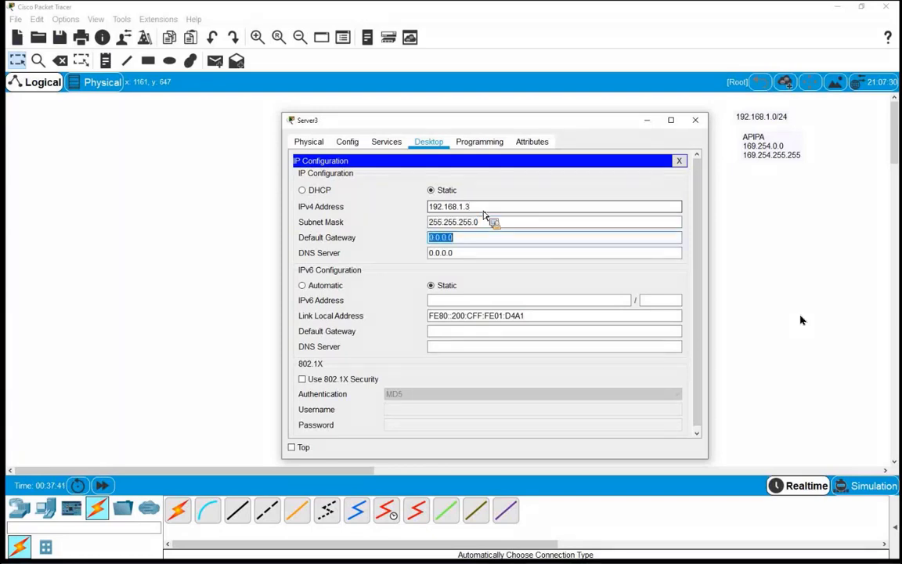
text(192.168.1.1)
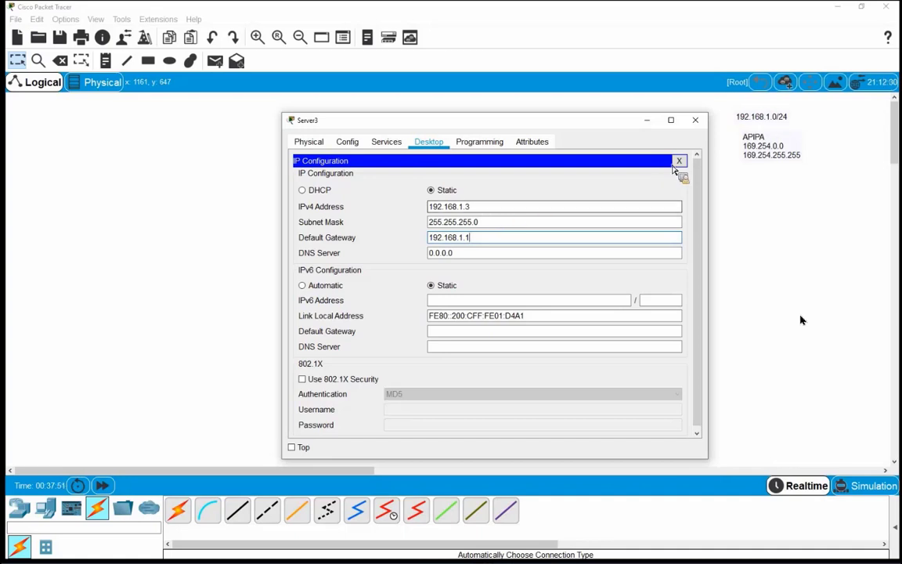
click(679, 162)
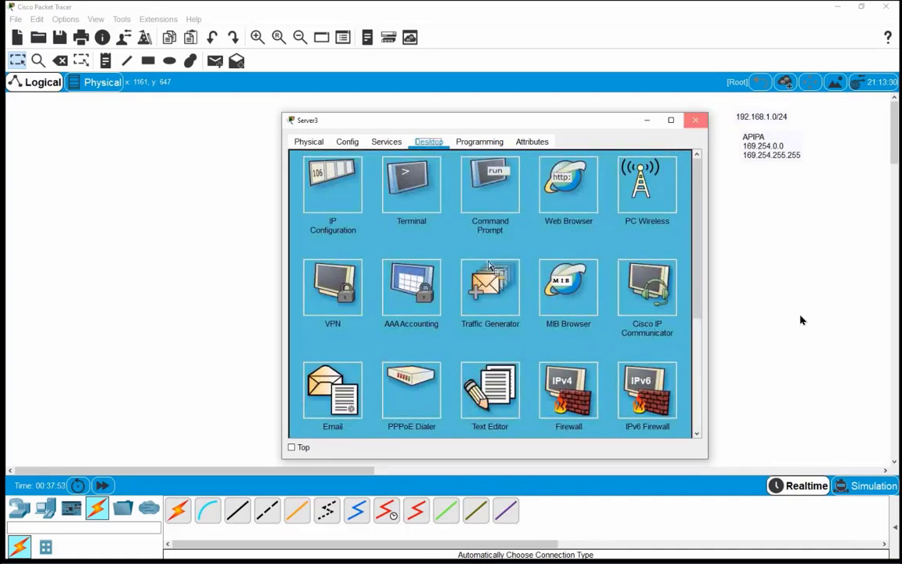
Close and reopen the DNS server's window to reach its Services page
key(alt+F4)
drag(307, 201, 363, 276)
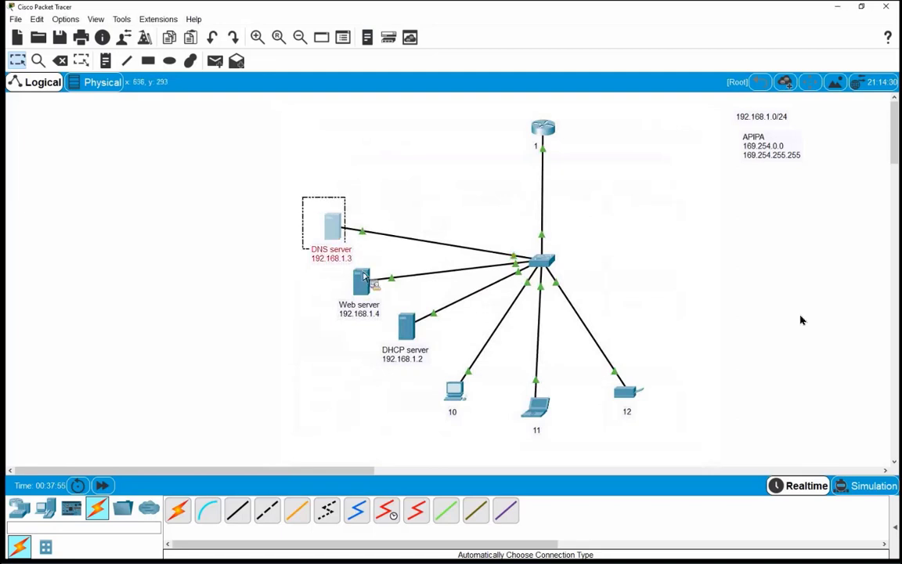
click(258, 247)
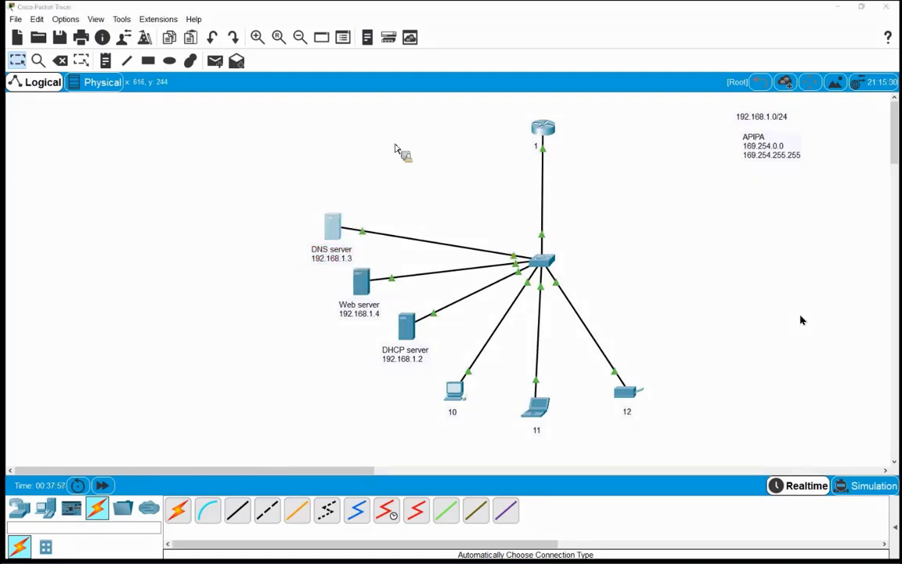
click(332, 227)
click(386, 140)
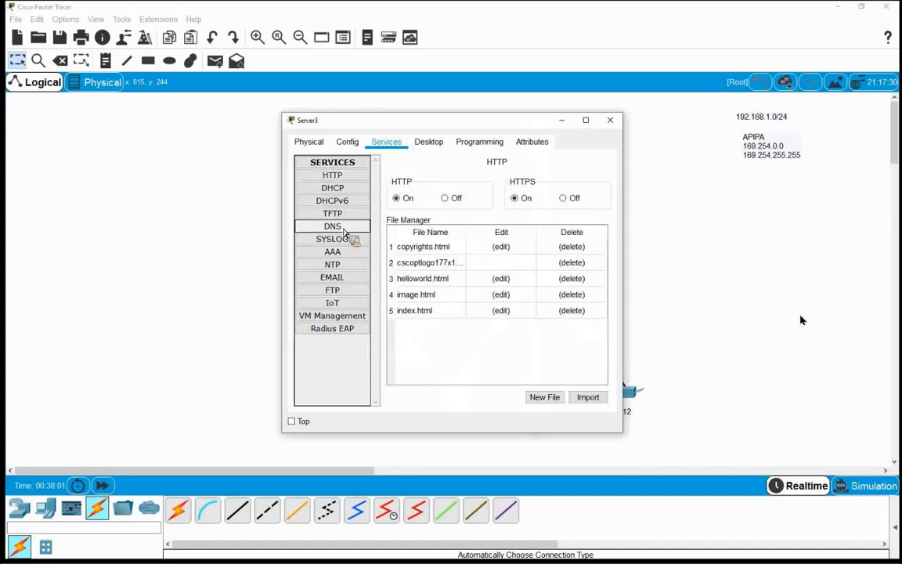
Turn DNS on and fill in an A Record: name az-shabake.org, address 192.168.1.4
click(343, 228)
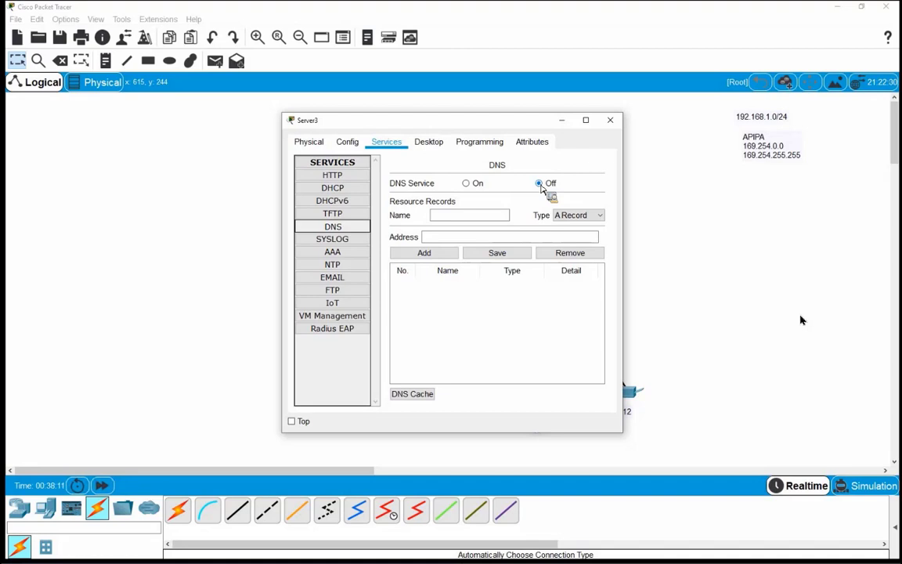
click(470, 185)
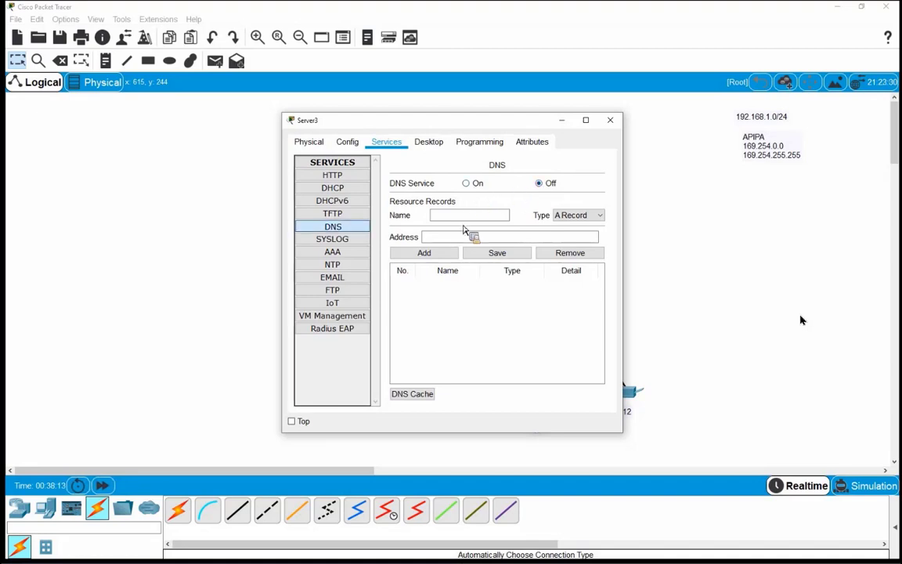
click(464, 220)
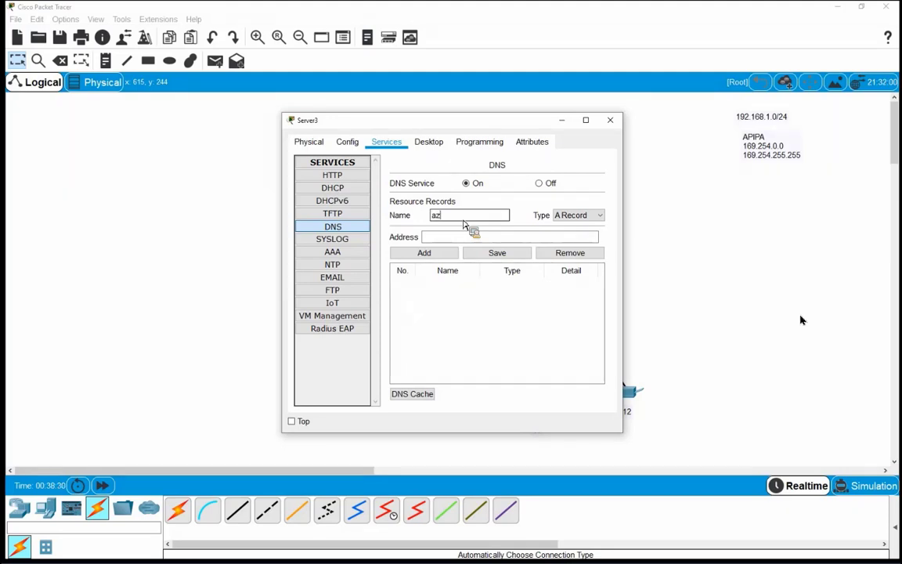
text(-shabake.org)
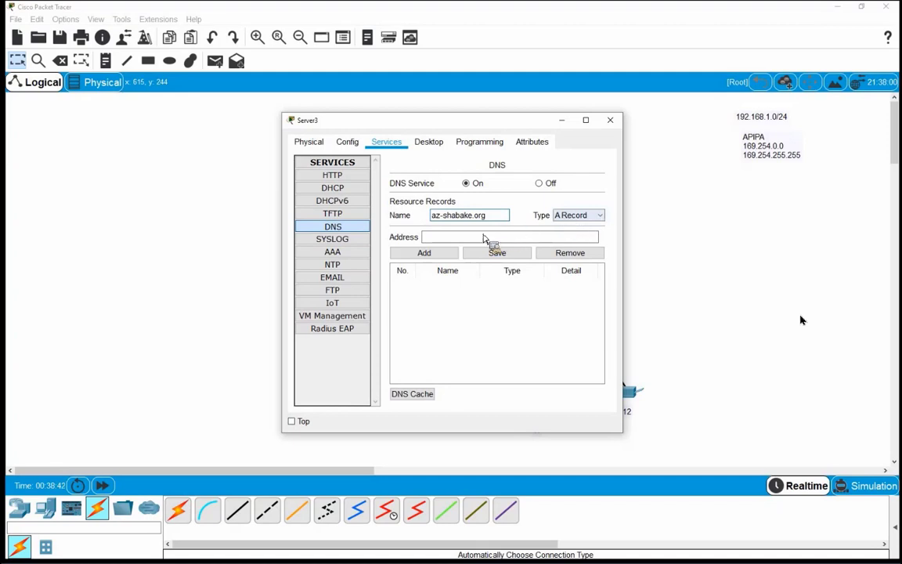
click(481, 240)
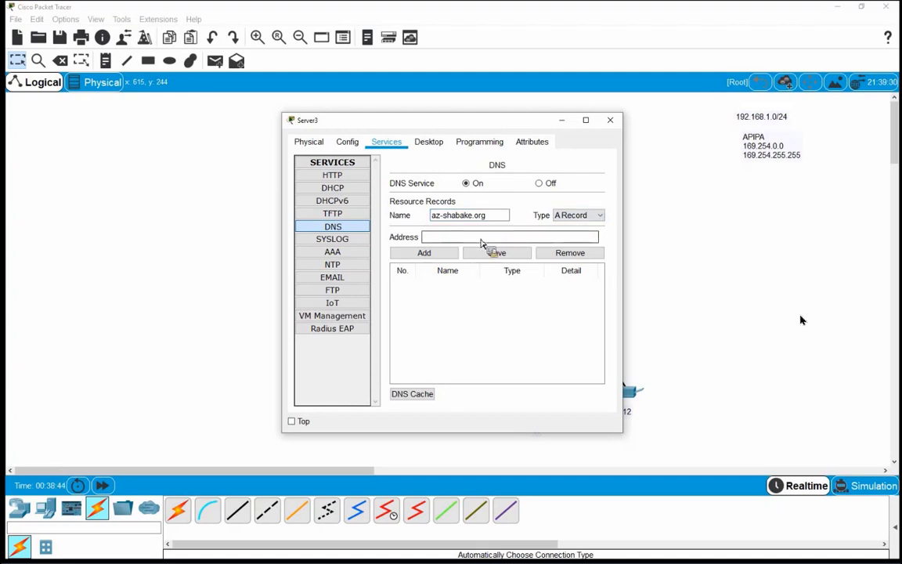
text(192.168.1.4)
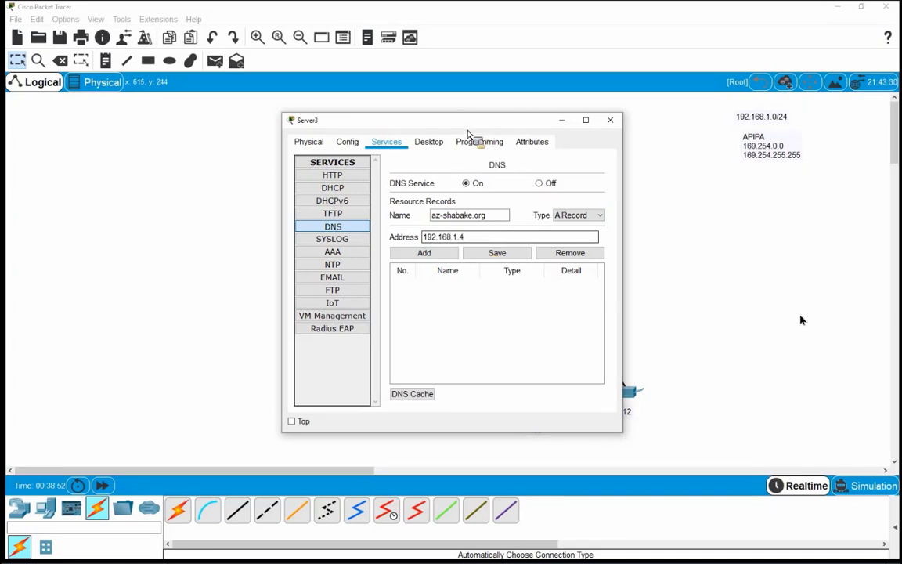
drag(540, 119, 631, 118)
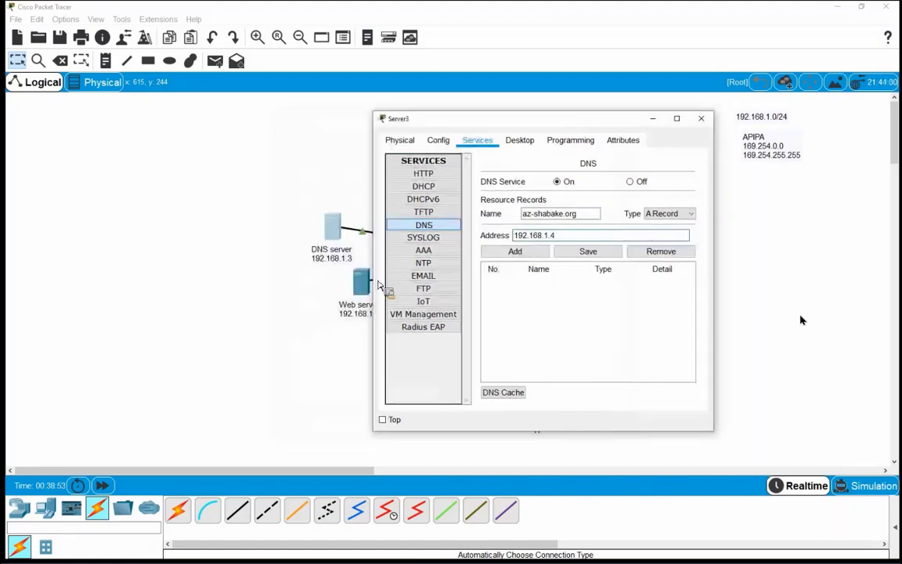
drag(447, 119, 507, 123)
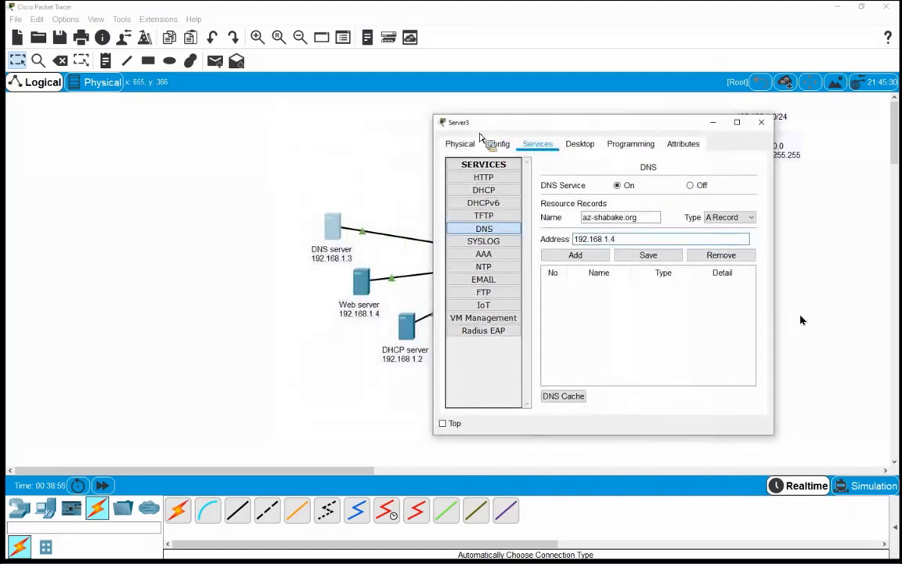
drag(510, 129, 367, 127)
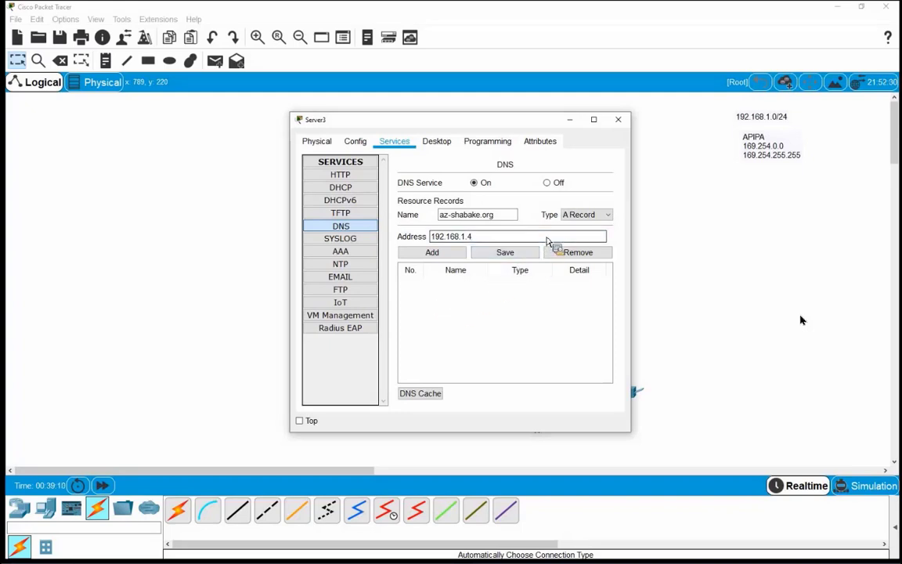
click(596, 218)
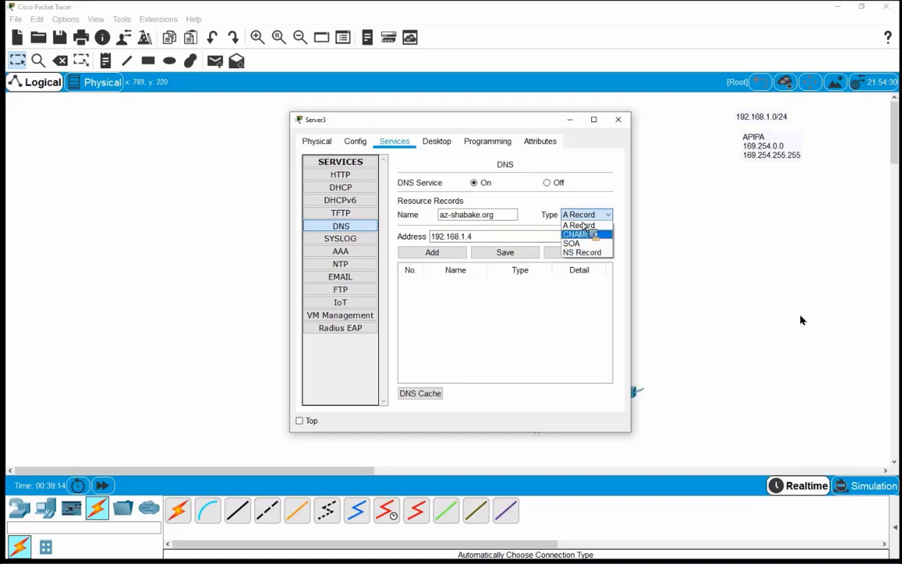
click(587, 226)
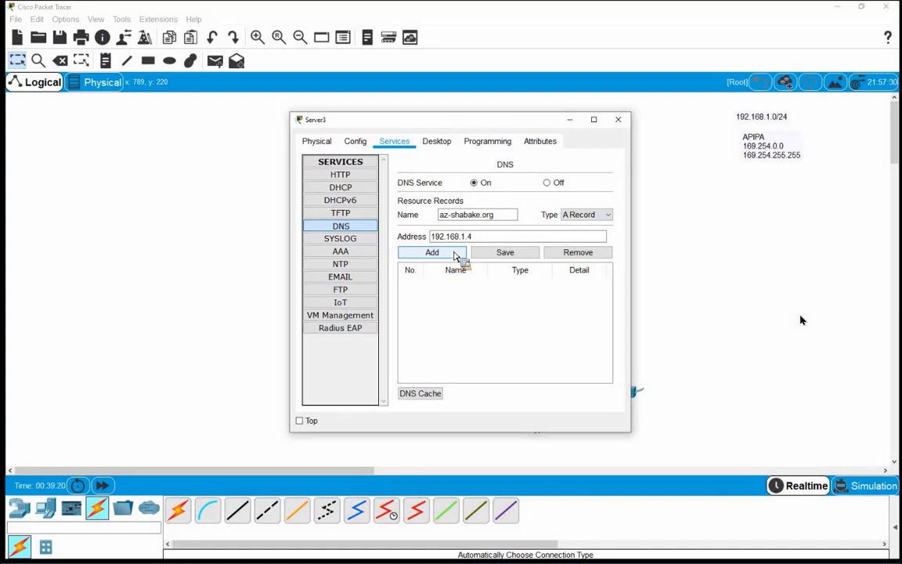
click(454, 256)
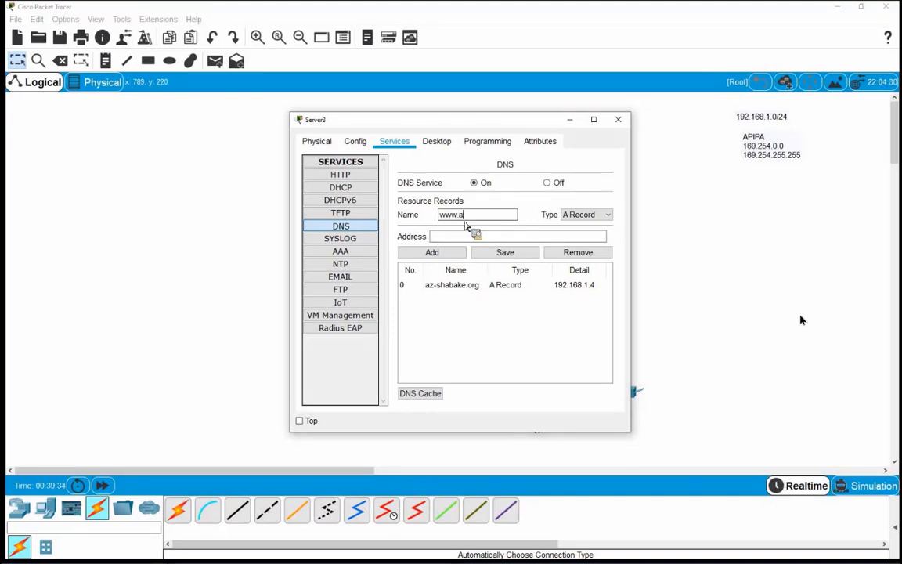
text(habake.org)
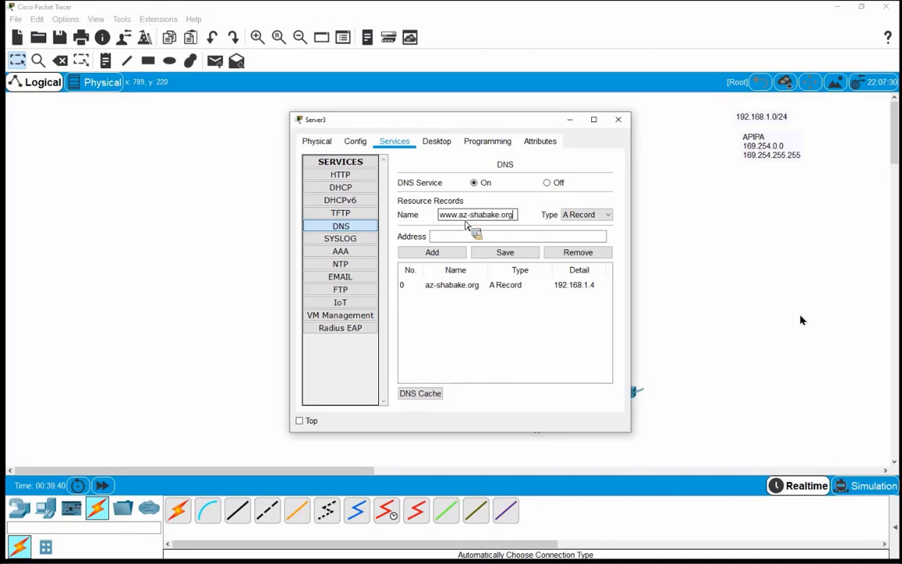
click(490, 239)
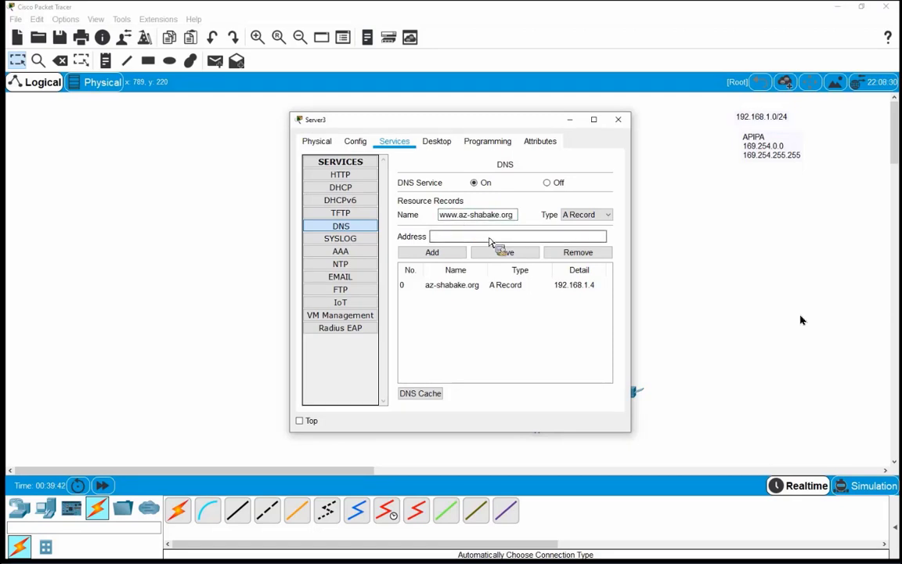
text(192.168.1)
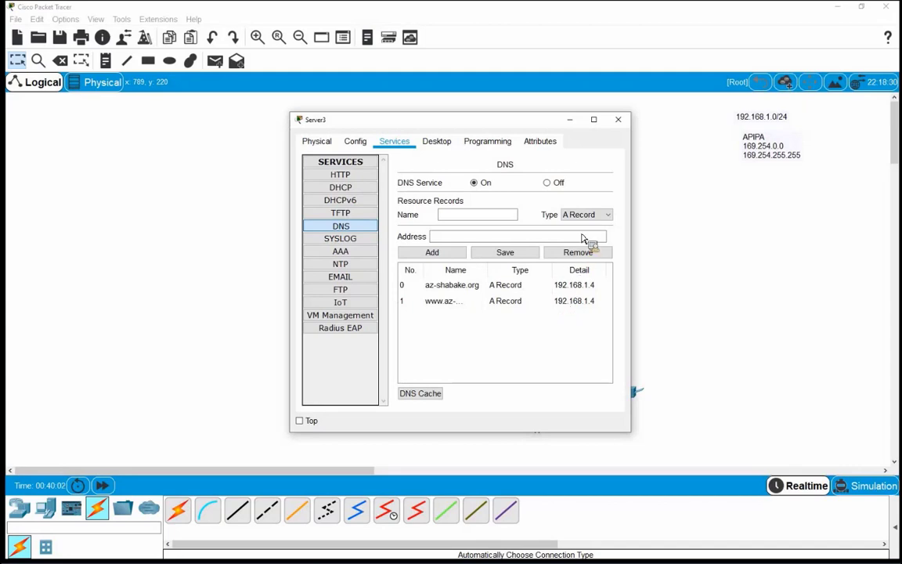
click(619, 119)
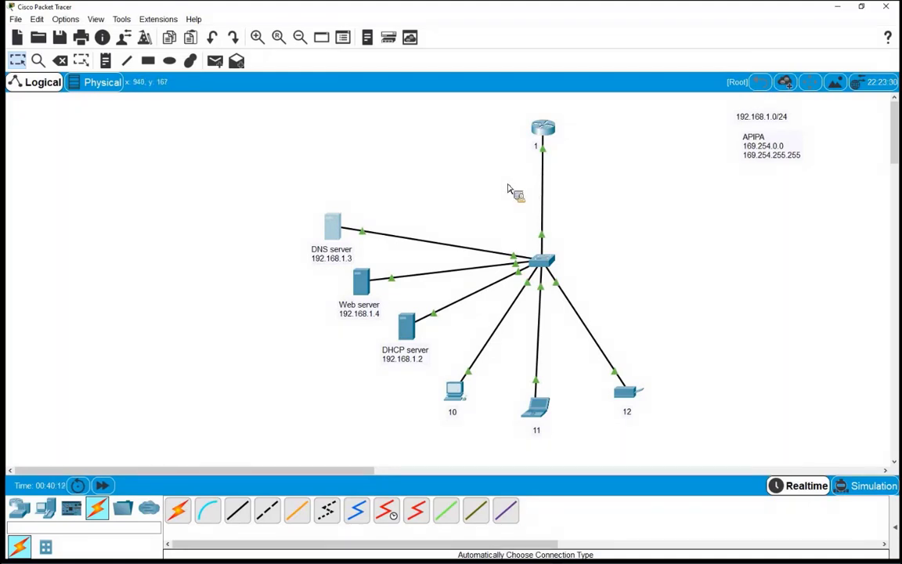
click(454, 389)
drag(623, 432, 681, 457)
click(610, 216)
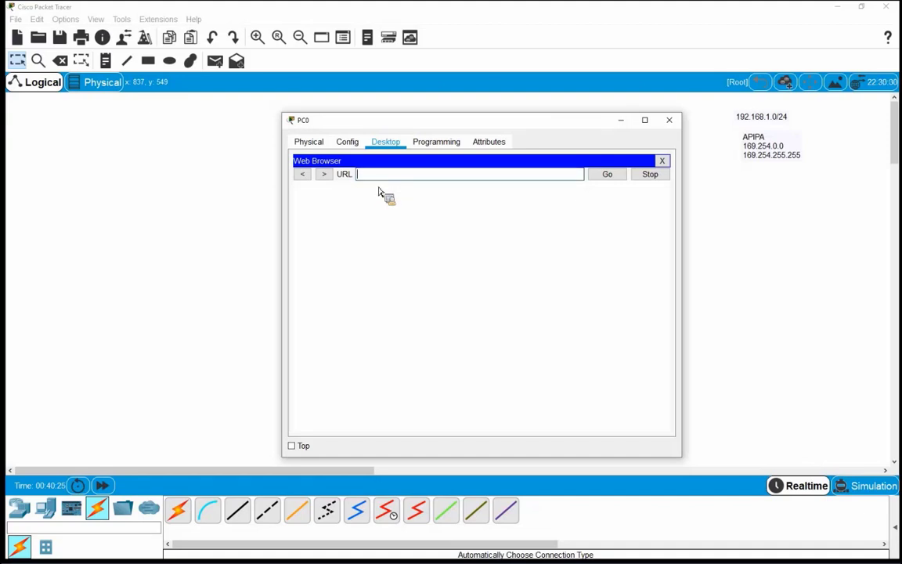
text(www.az-shabake)
text(.org)
key(Return)
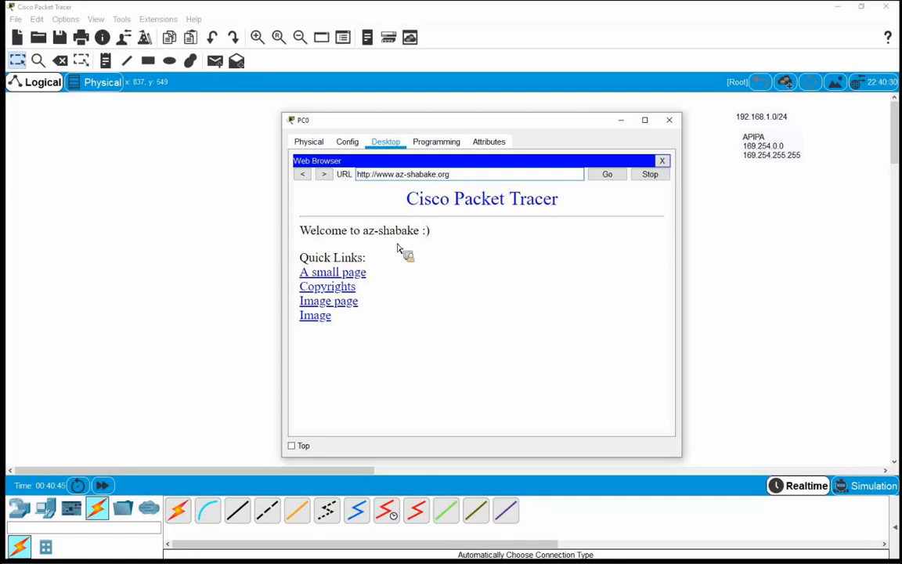
drag(469, 181, 362, 179)
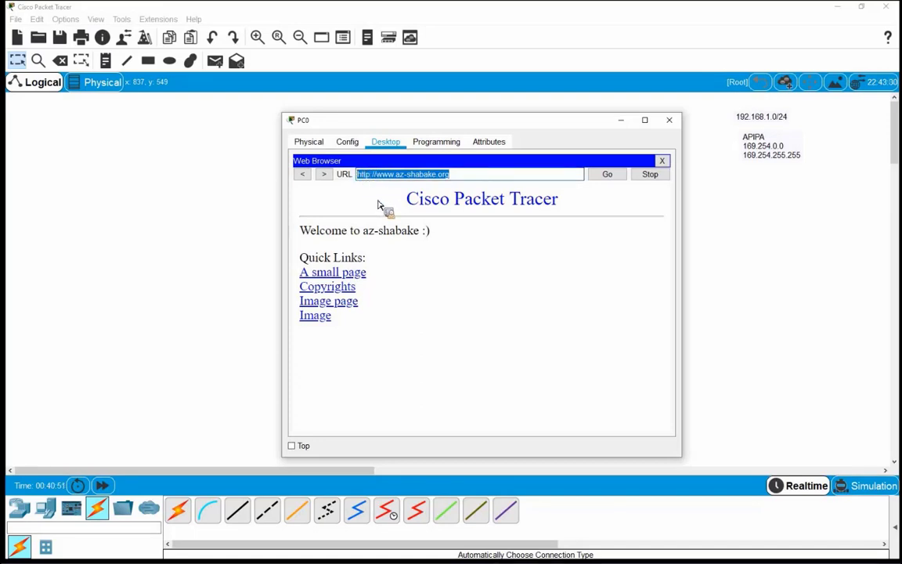
drag(419, 124, 578, 127)
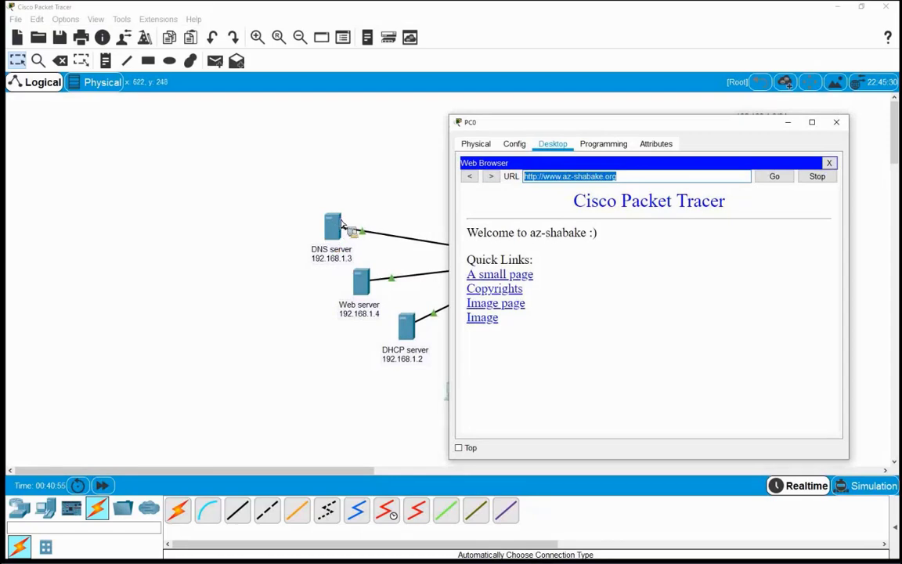
Select the DNS server and nudge PC 10 slightly down and right on the canvas
click(298, 195)
mouse_move(337, 234)
mouse_down()
mouse_move(368, 251)
mouse_move(353, 239)
mouse_up()
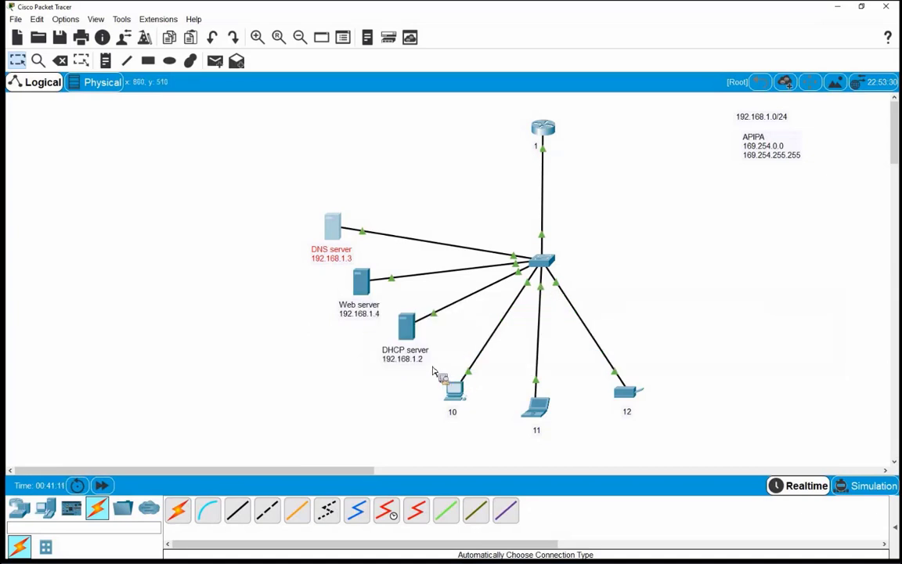
mouse_move(450, 388)
mouse_down()
mouse_move(462, 414)
mouse_move(450, 394)
mouse_move(474, 416)
mouse_up()
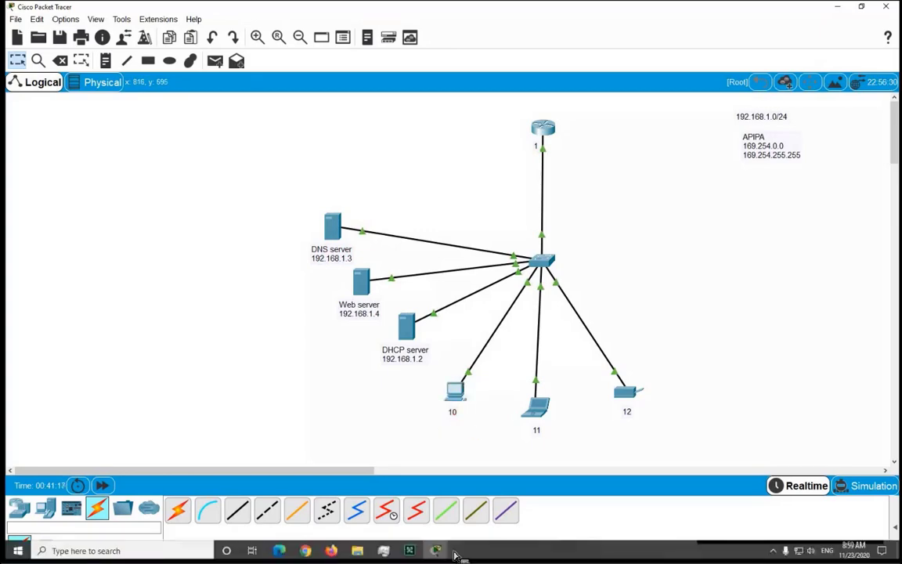
click(436, 548)
mouse_move(512, 504)
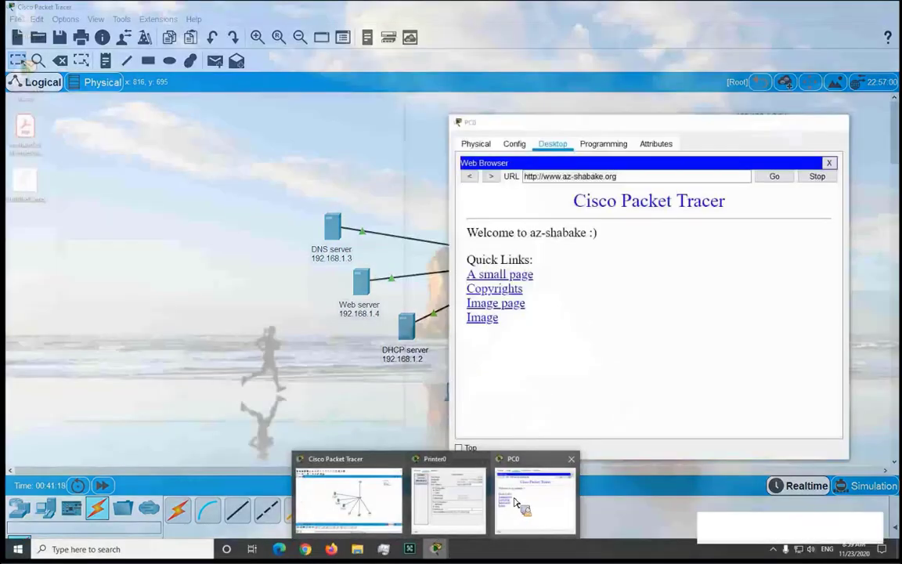
click(459, 306)
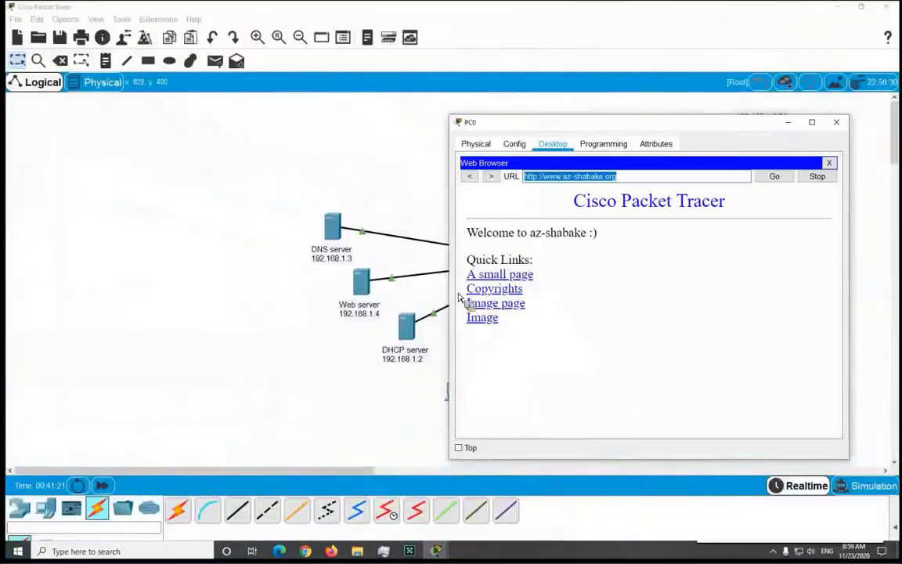
click(539, 177)
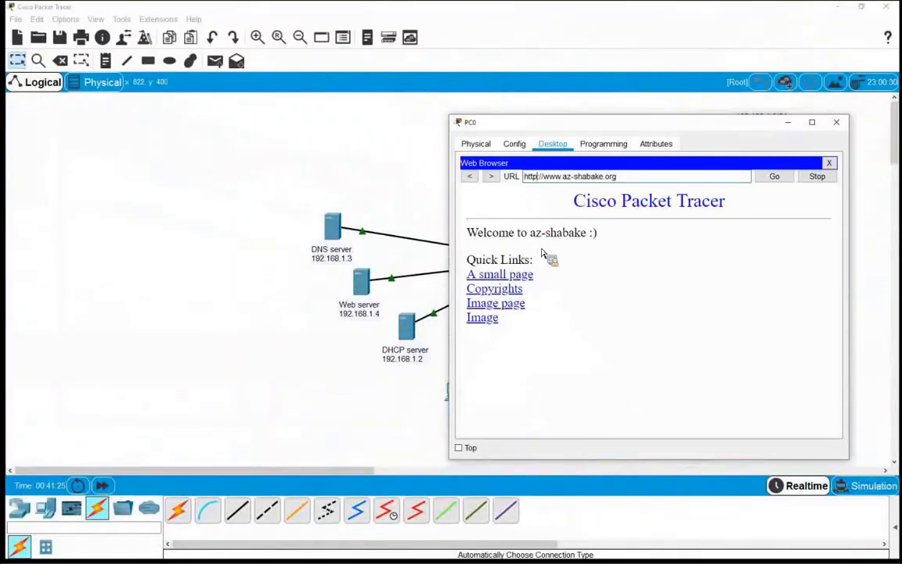
text(s)
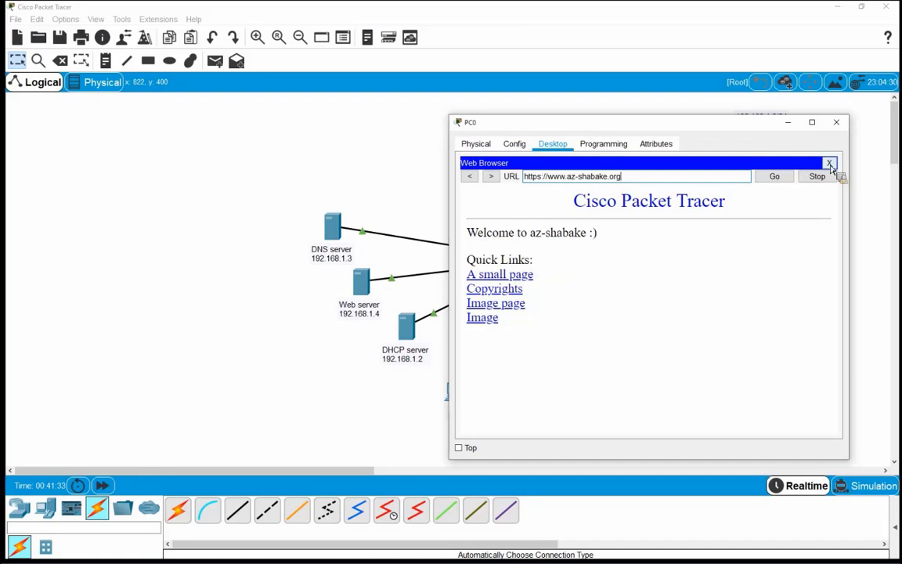
click(829, 163)
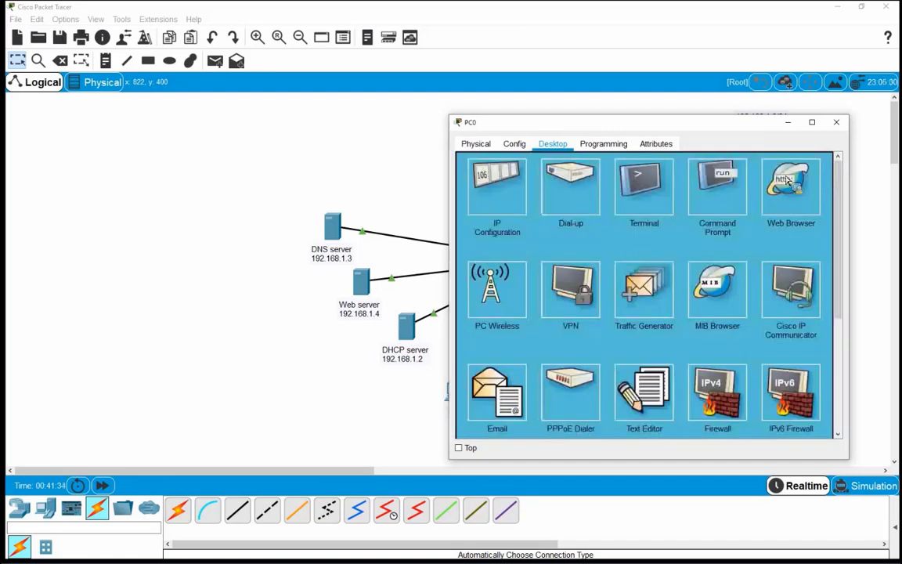
click(836, 122)
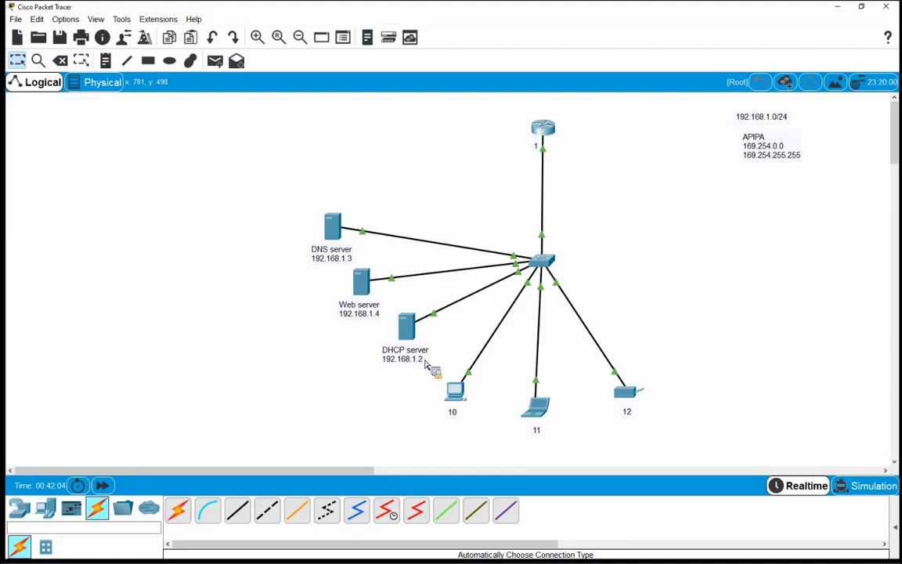
Append a 'port = 67' line to the DHCP label and 'port = 80, 443' to the Web label
click(427, 365)
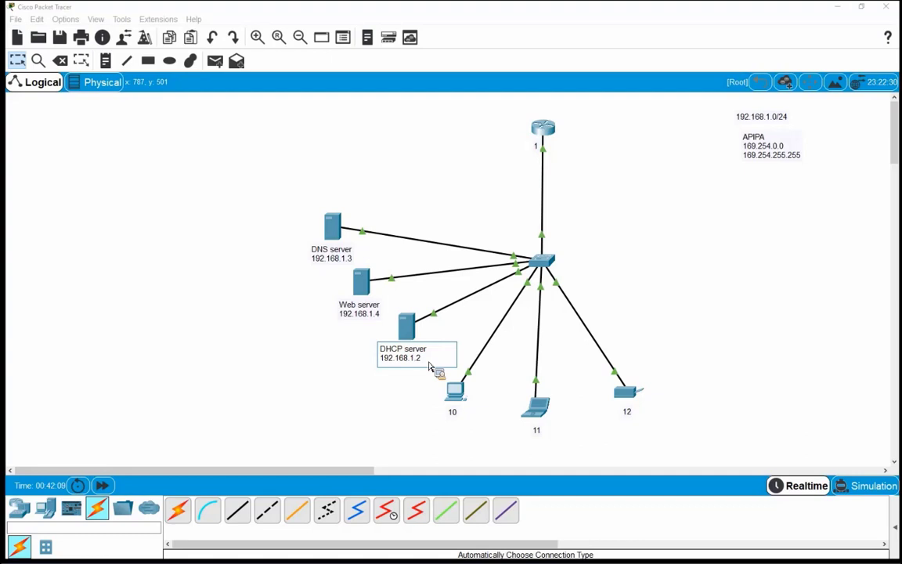
key(Return)
text(port = )
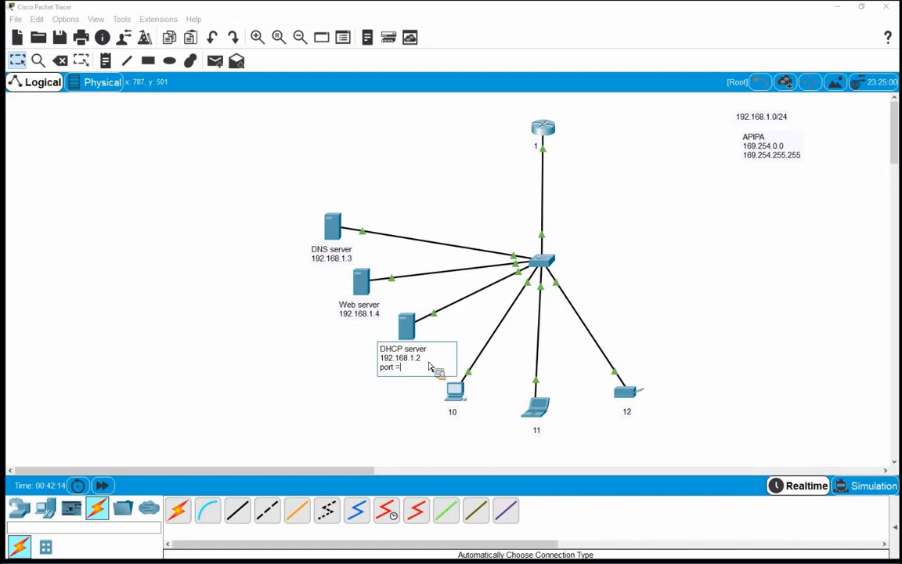
text(67)
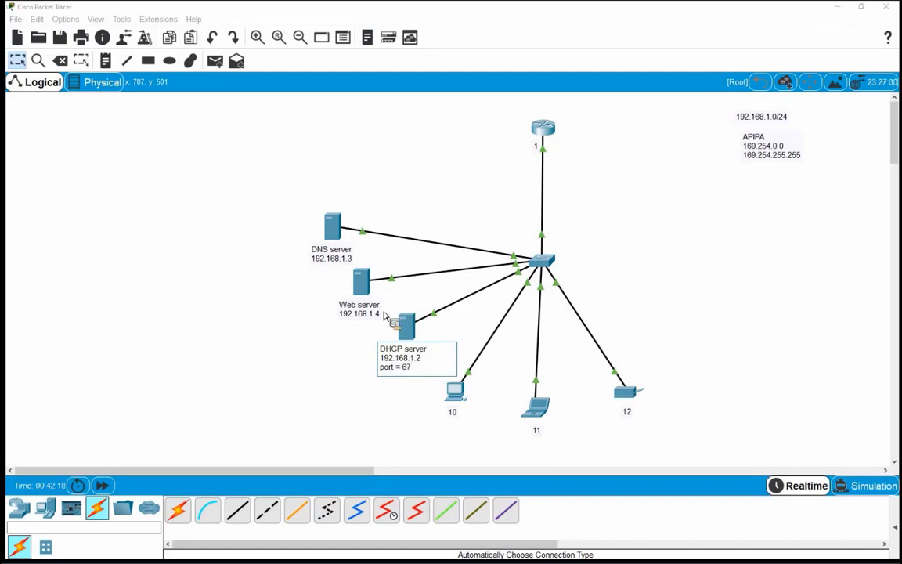
click(379, 313)
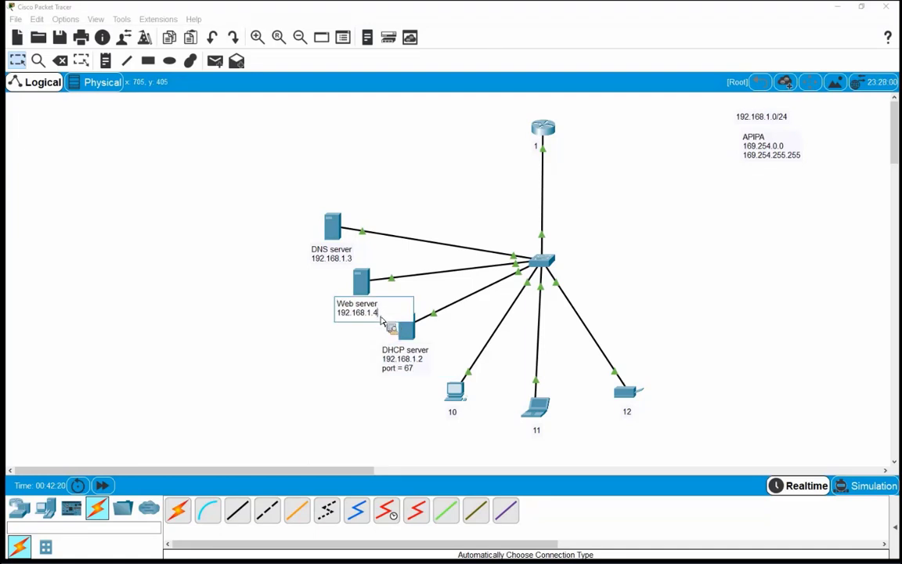
key(Return)
text(port = )
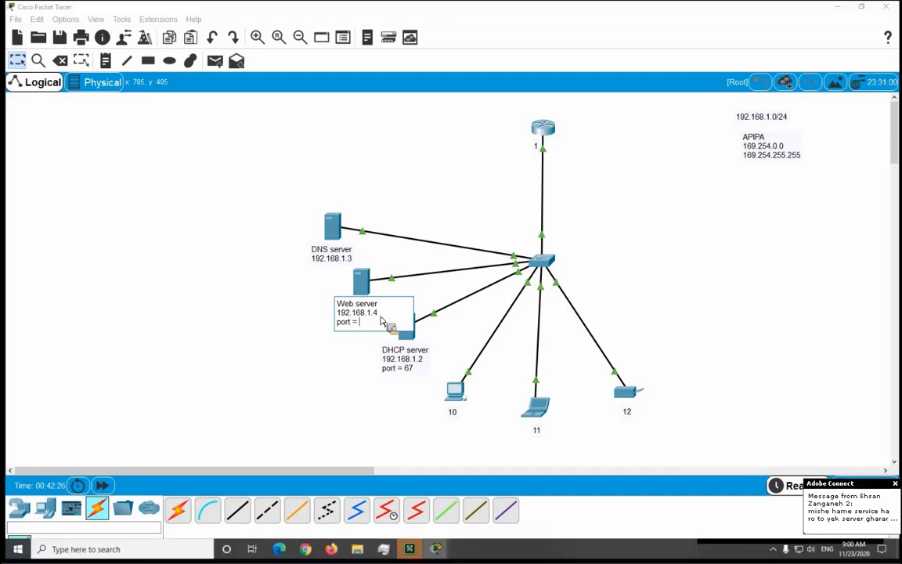
text(80)
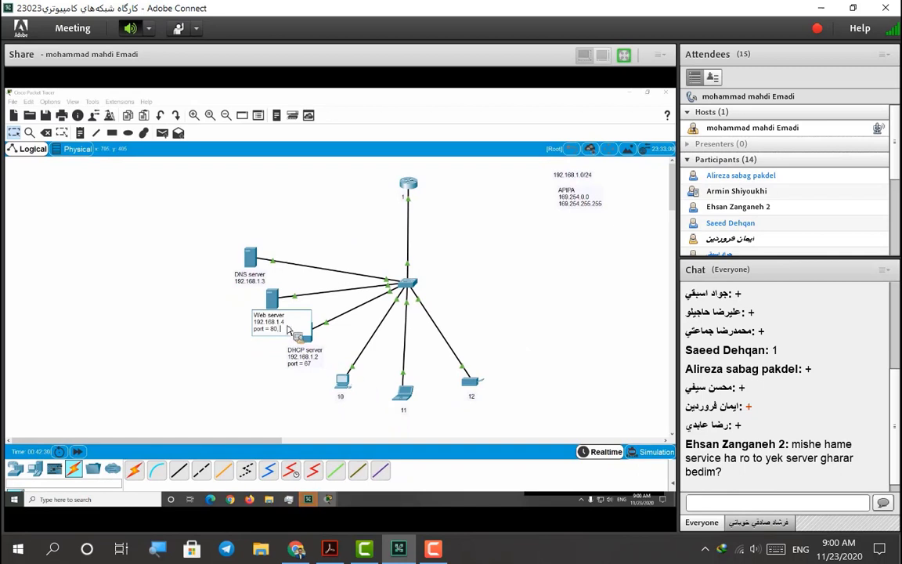
text(, 443)
Add 'port = 53' to the DNS server note, then shift the note and server slightly left
click(266, 286)
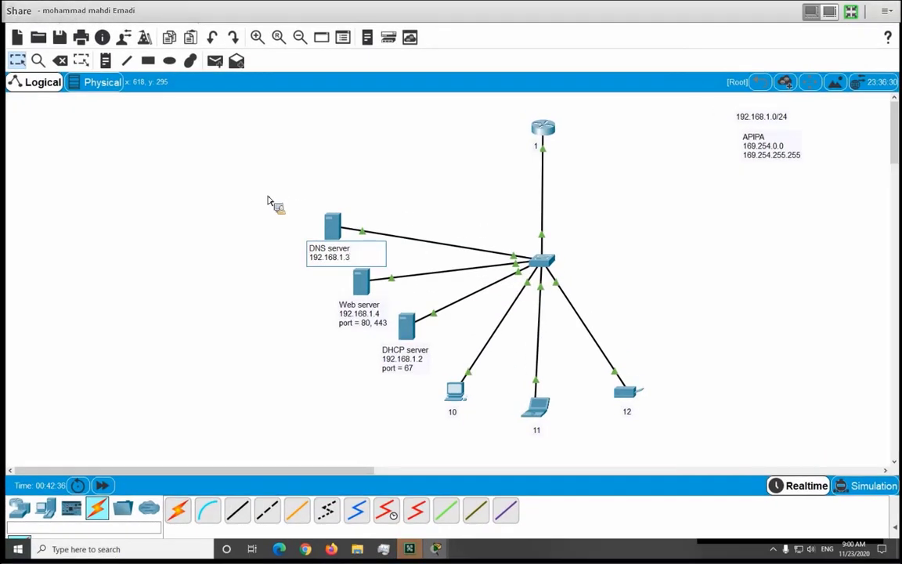
text(po)
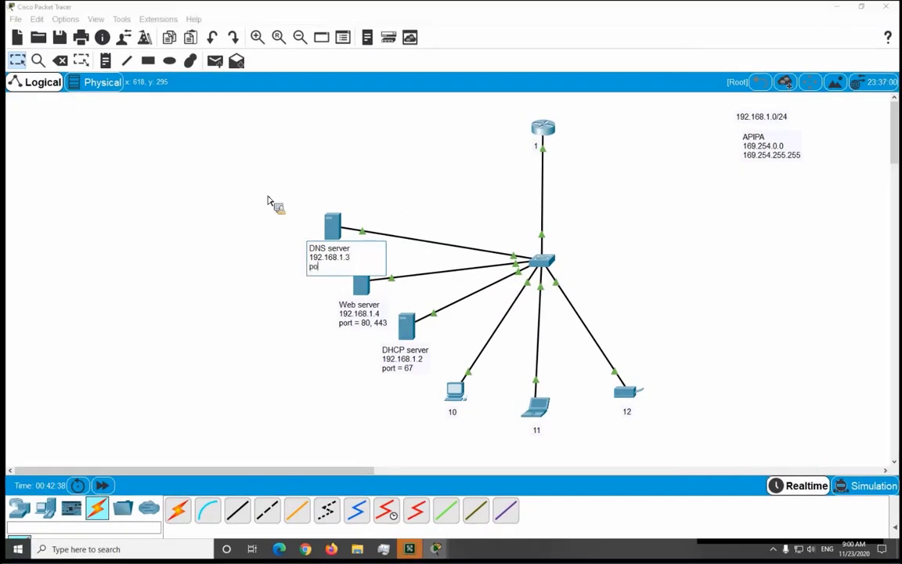
text(rt = 53)
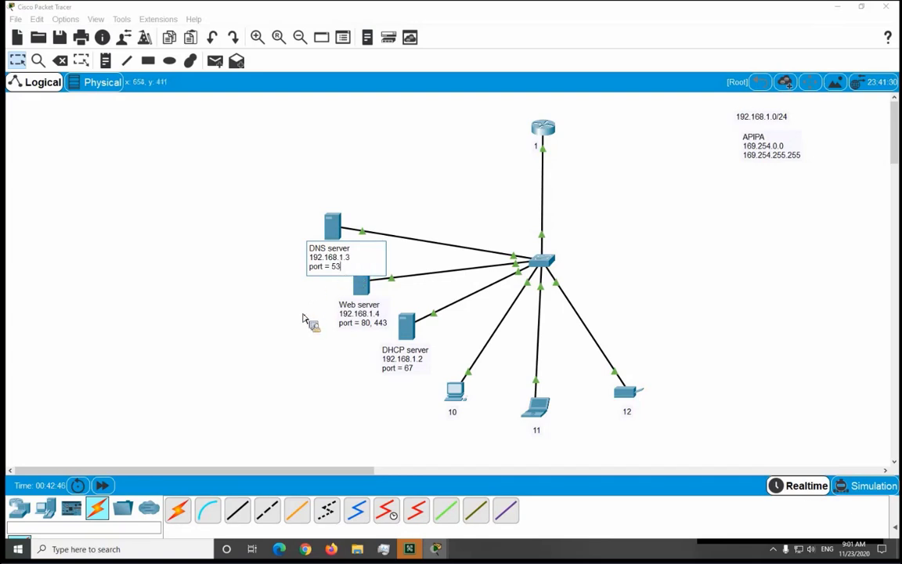
click(274, 285)
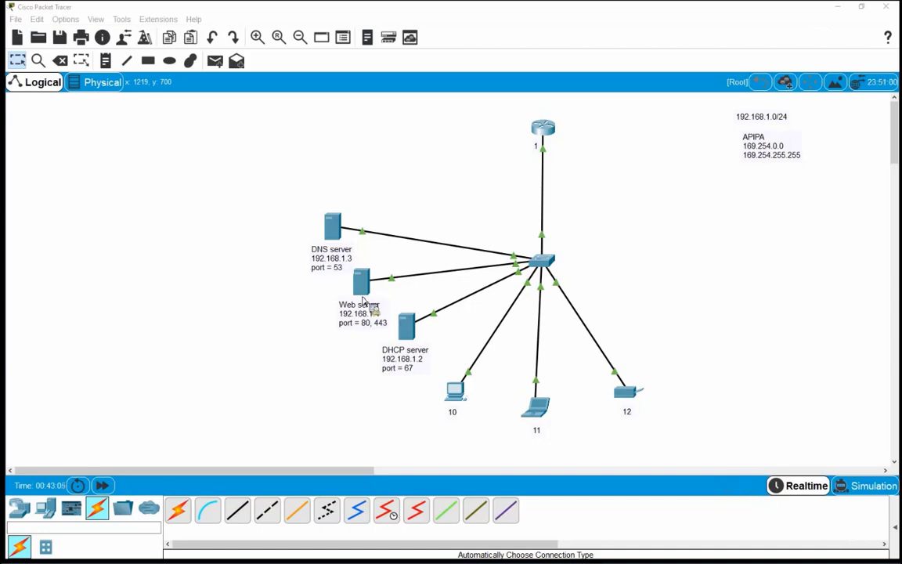
drag(335, 269, 329, 269)
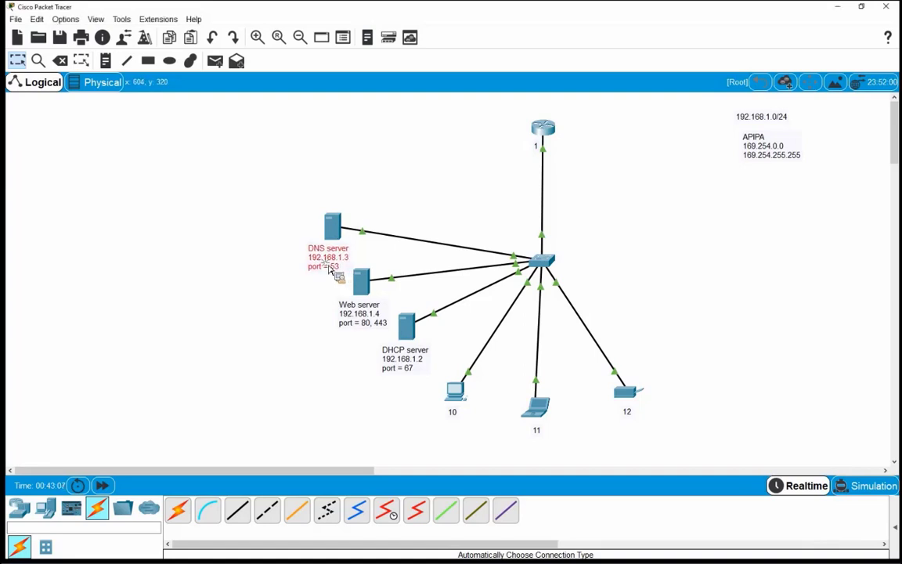
drag(331, 233, 325, 233)
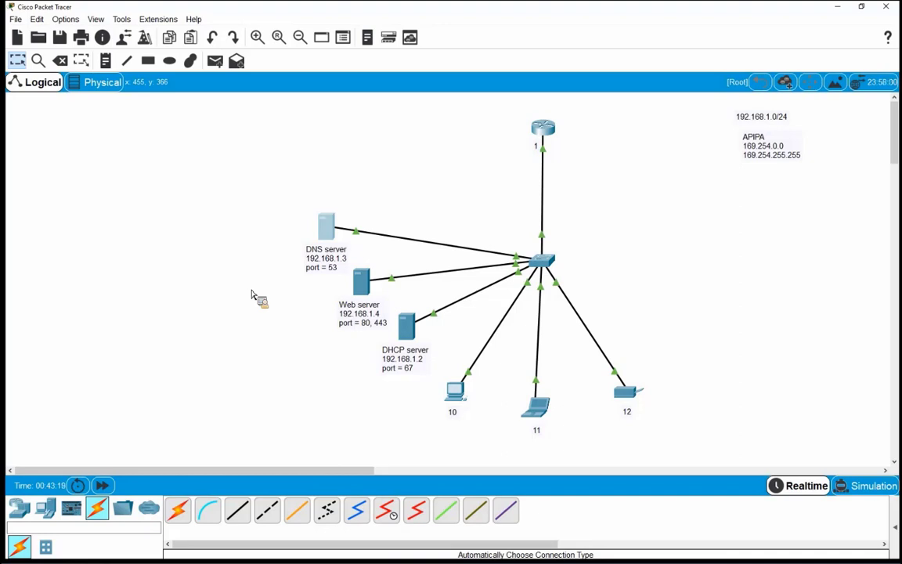
key(Escape)
click(539, 412)
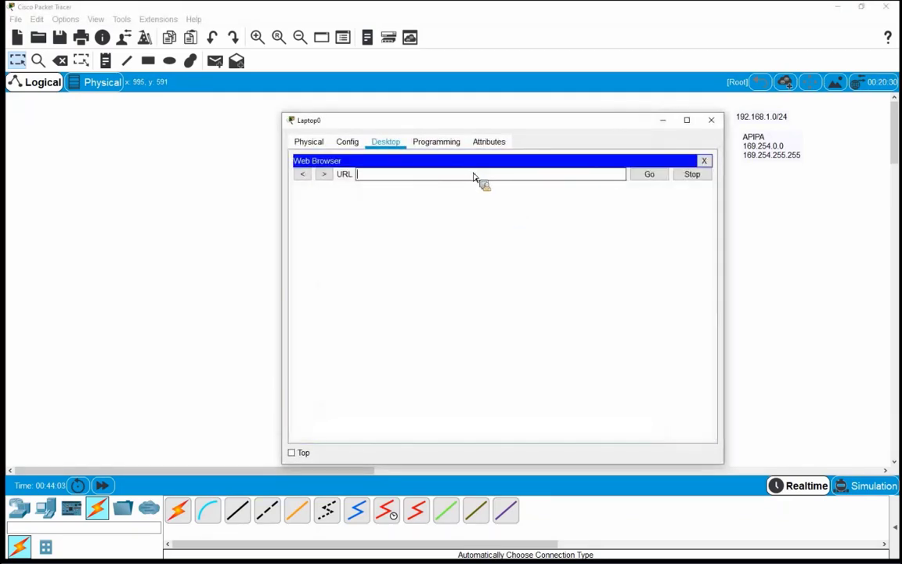
text(www.az-shabake.org)
key(Return)
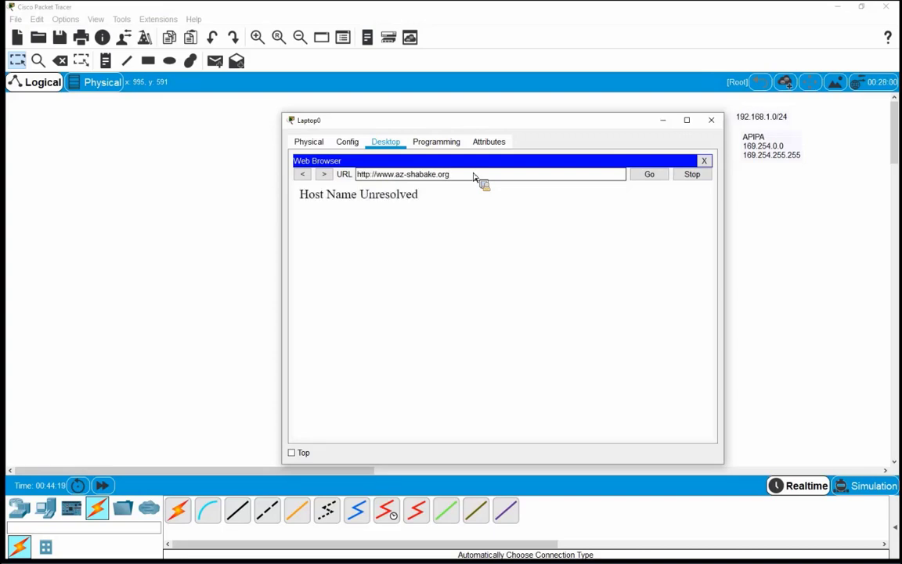
key(Escape)
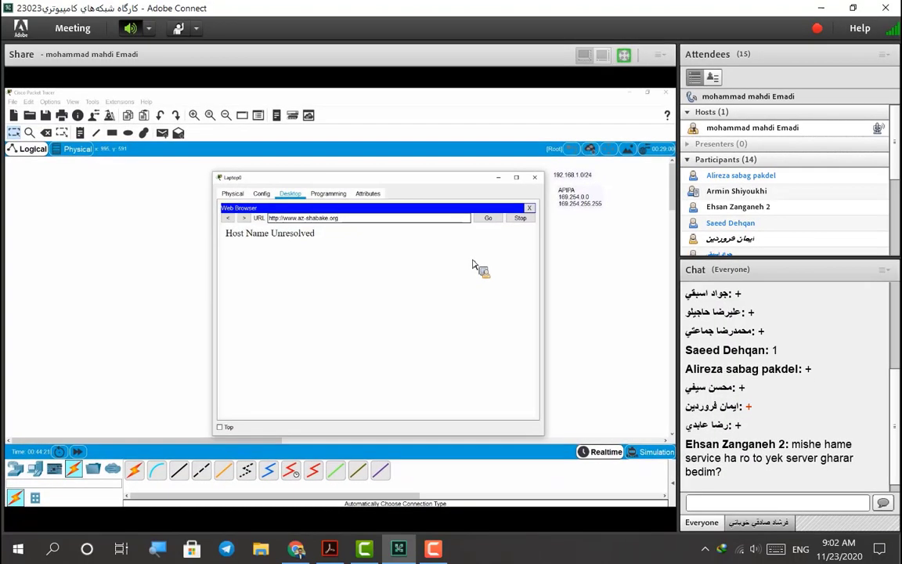
Reply 'dns' in the Adobe Connect chat and return the shared screen to full screen
click(766, 502)
text(dns)
key(Return)
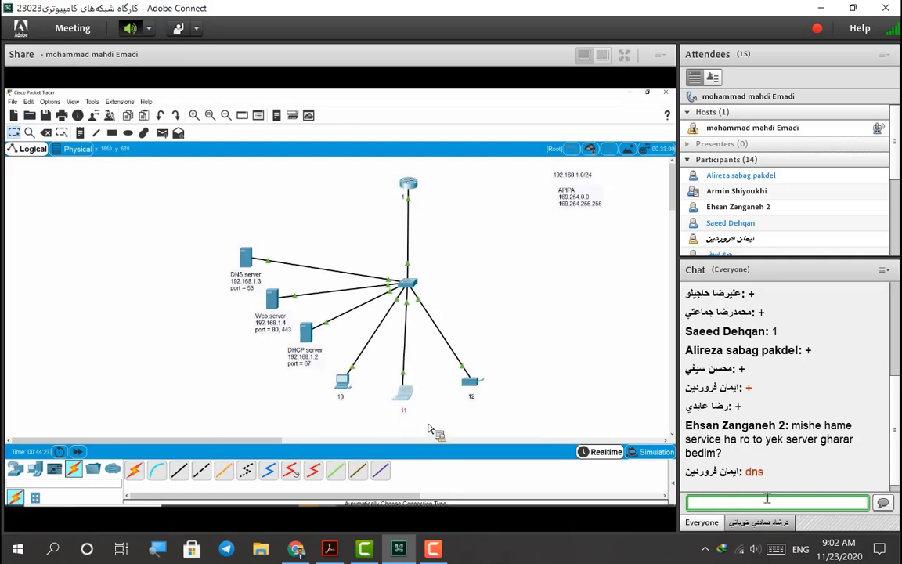
click(624, 56)
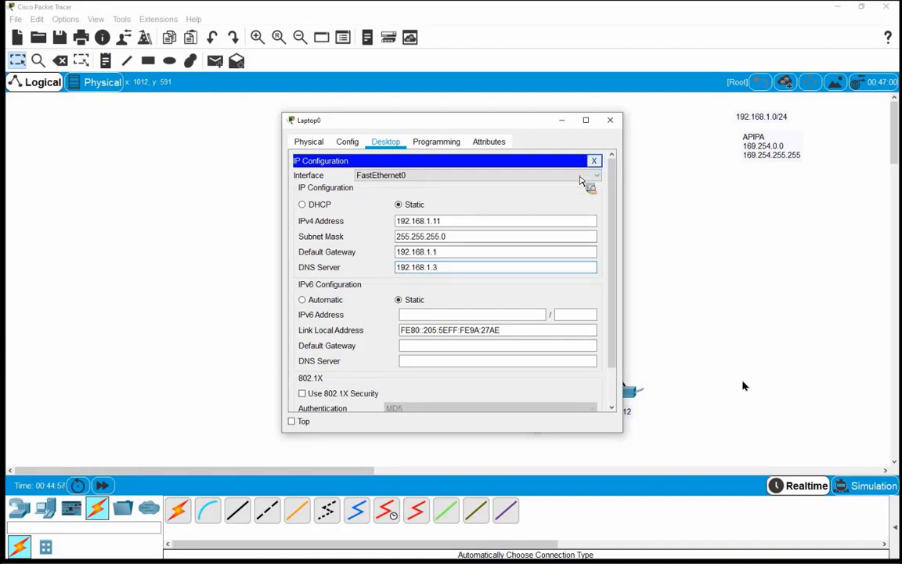
click(610, 120)
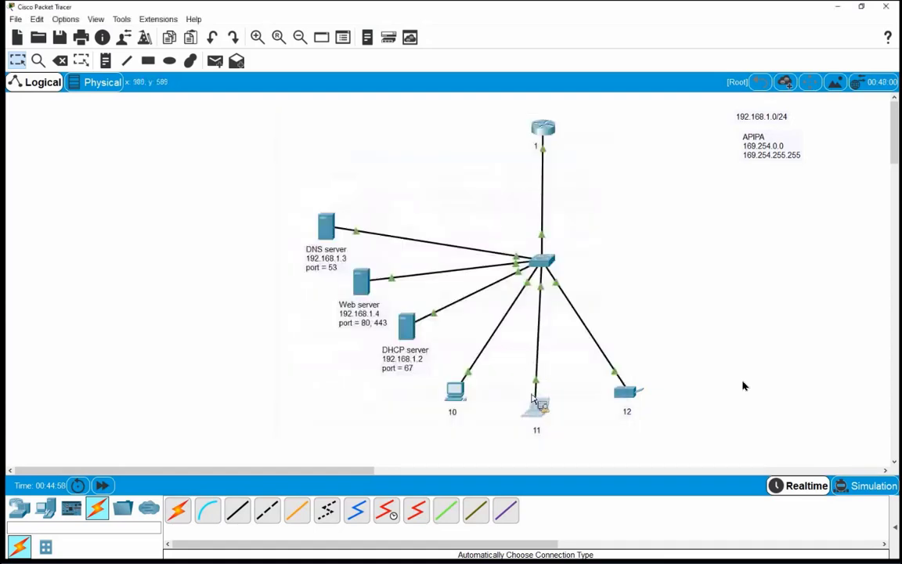
click(534, 401)
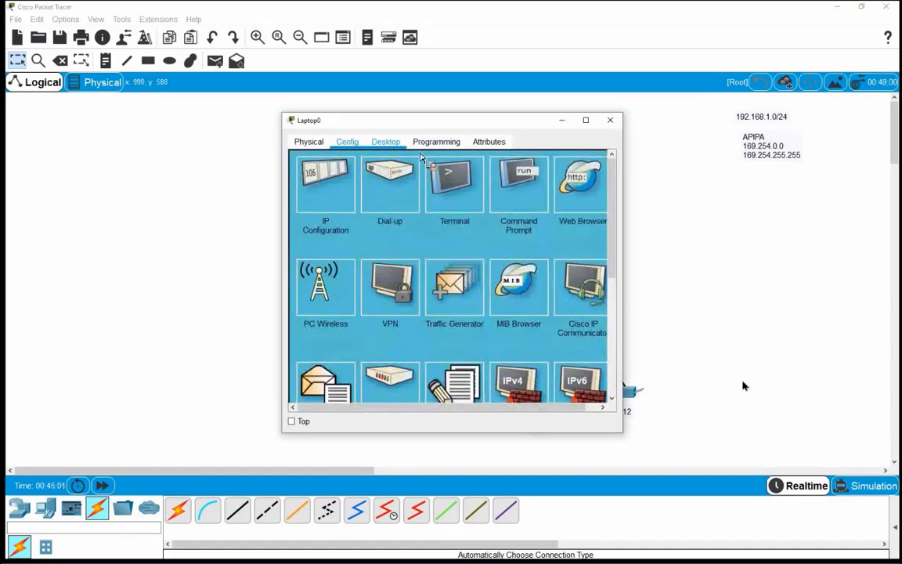
click(390, 177)
text(www)
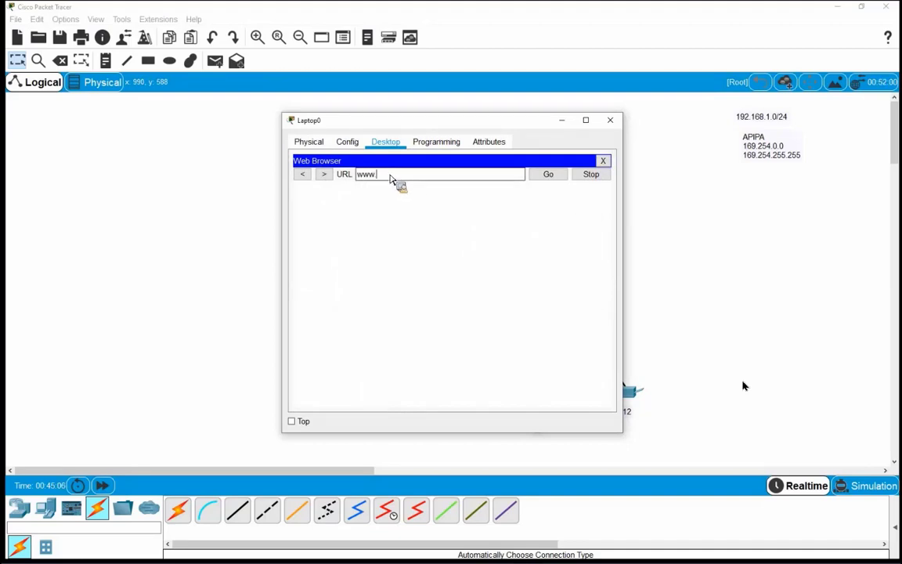
text(.az-shabake.org)
key(Return)
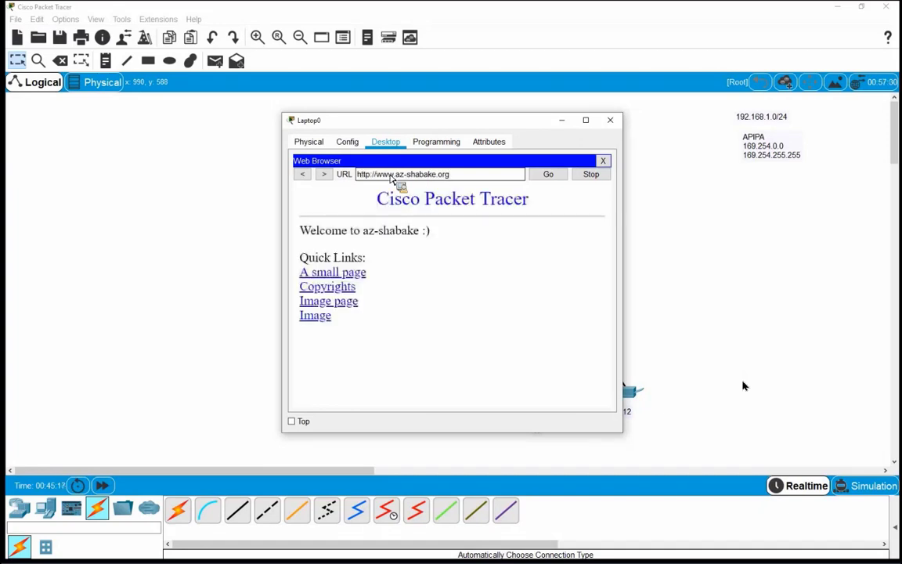
click(615, 122)
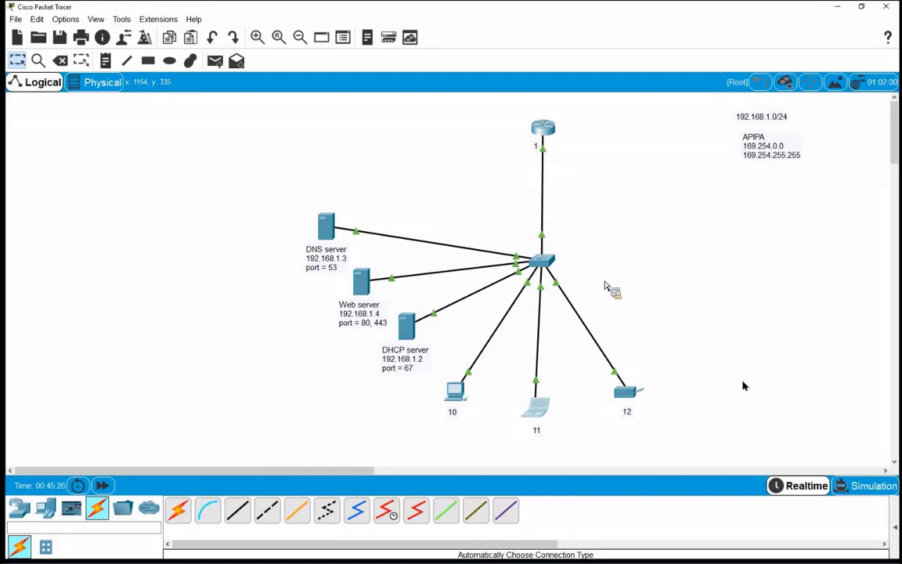
Place a new server just above the DNS server on the topology
click(44, 509)
click(240, 512)
click(325, 166)
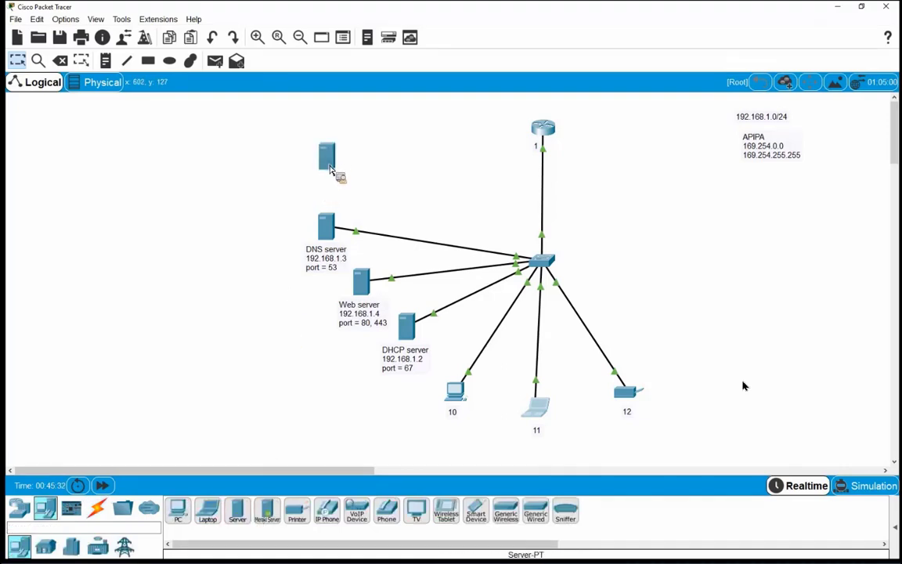
drag(321, 179, 307, 175)
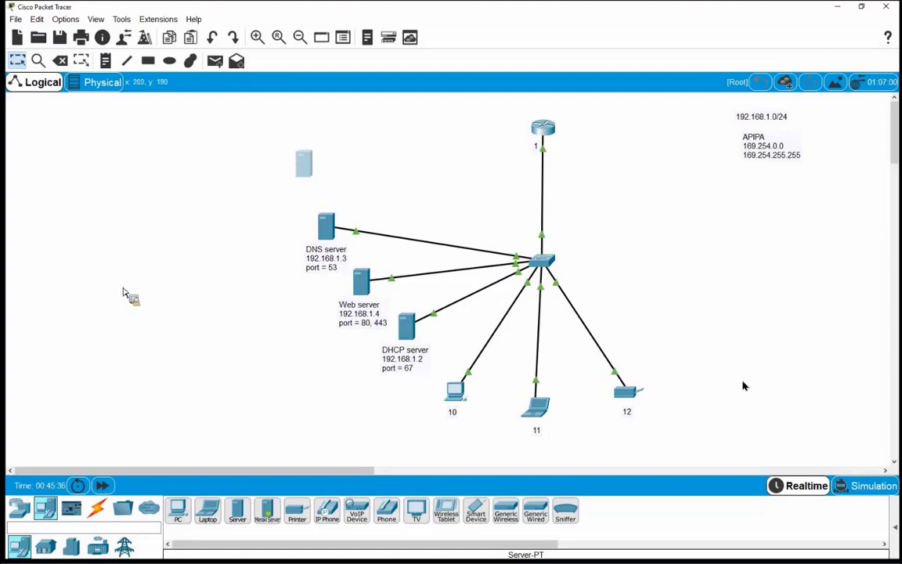
Add a note below the new server reading 'NTP server' and '192.168.'
click(105, 60)
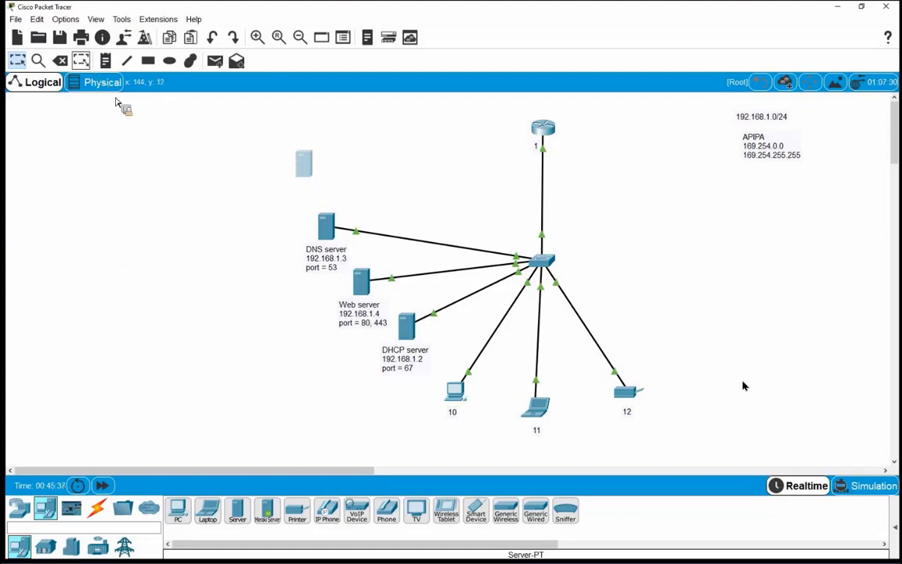
click(289, 194)
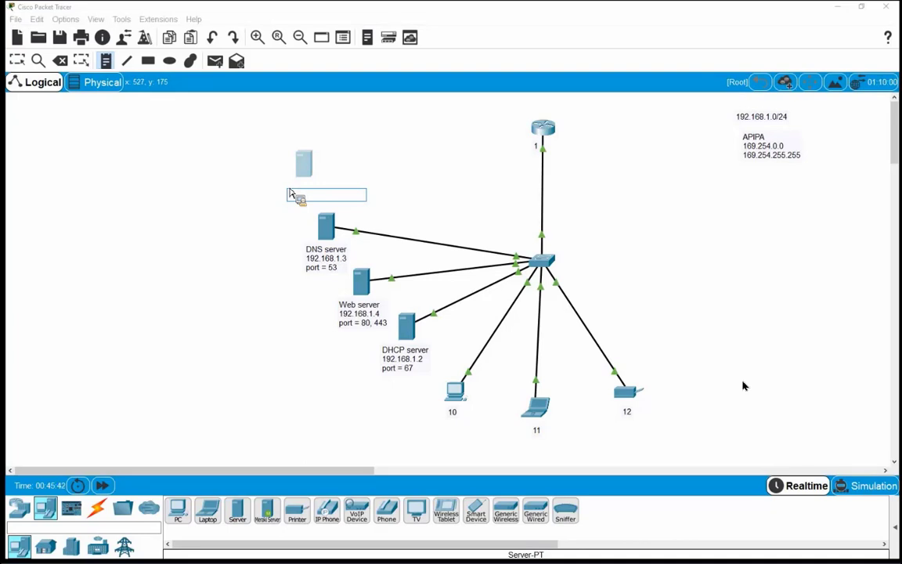
text(FTP server)
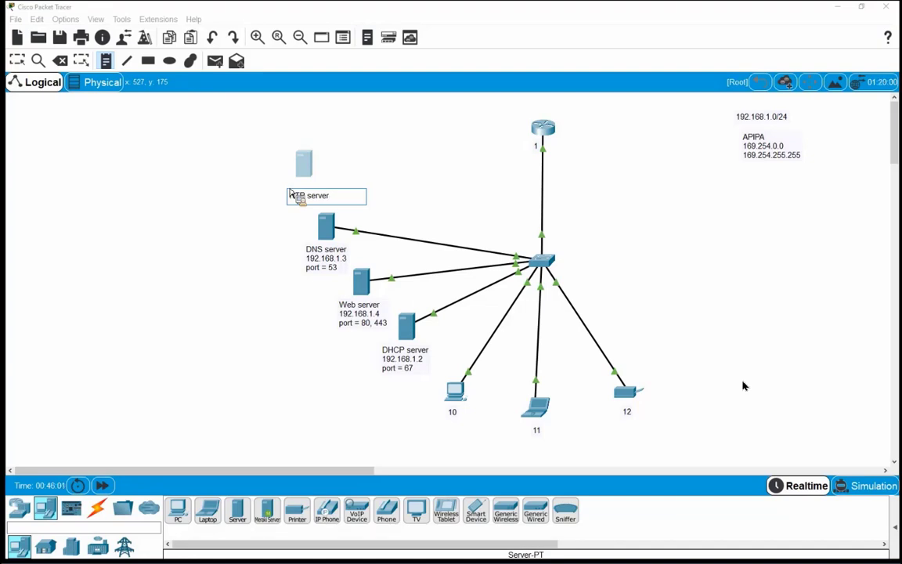
key(Return)
text(19)
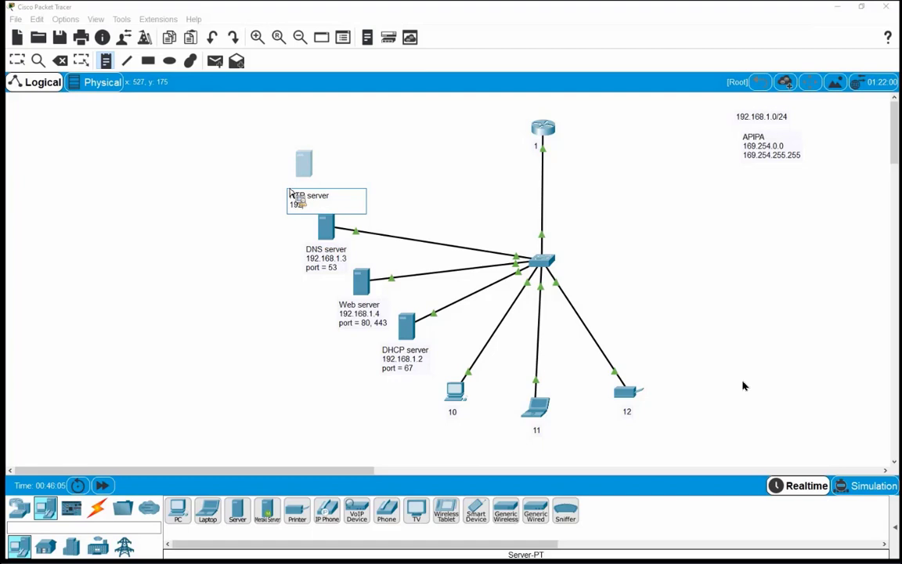
text(2.168.)
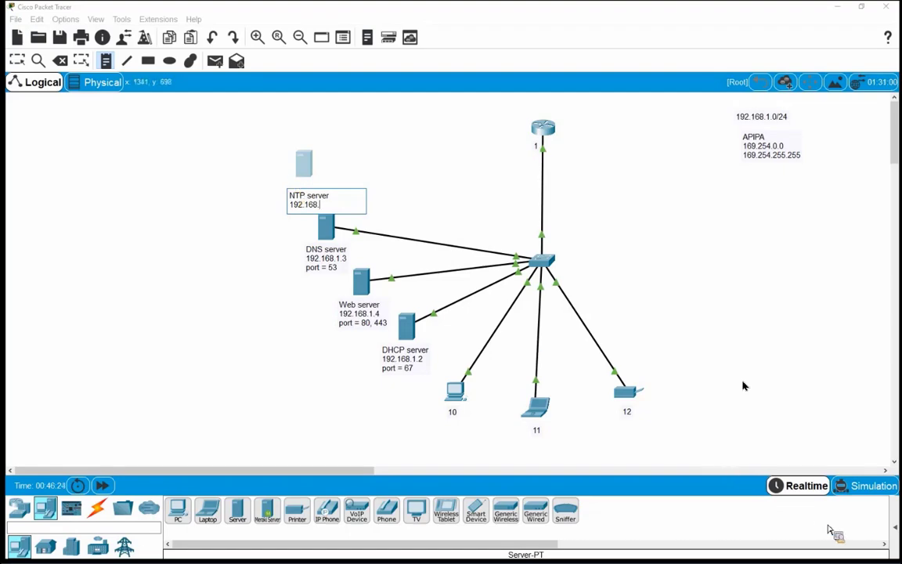
key(Escape)
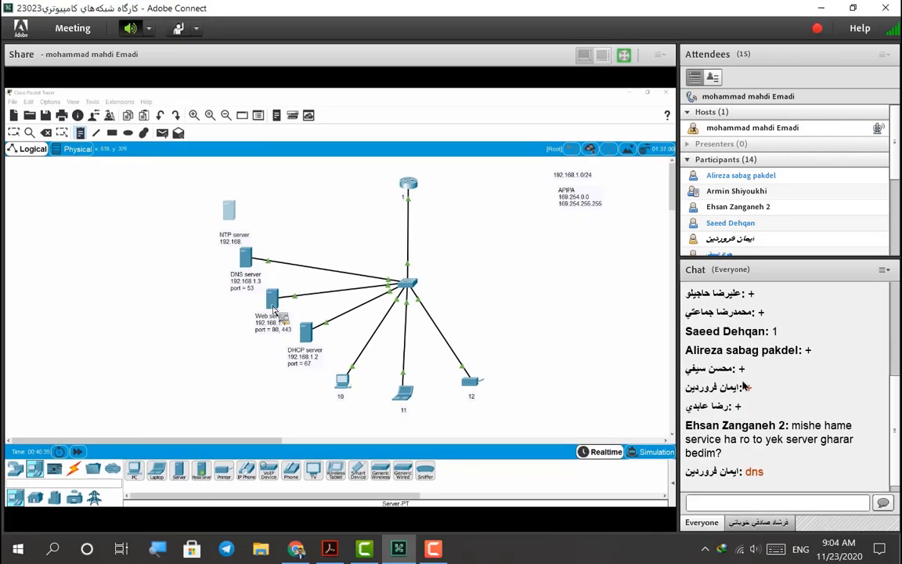
Send the chat message 'bayad chand ta card shabakeh dashte bashim', correcting the typo
click(752, 501)
text(bayad)
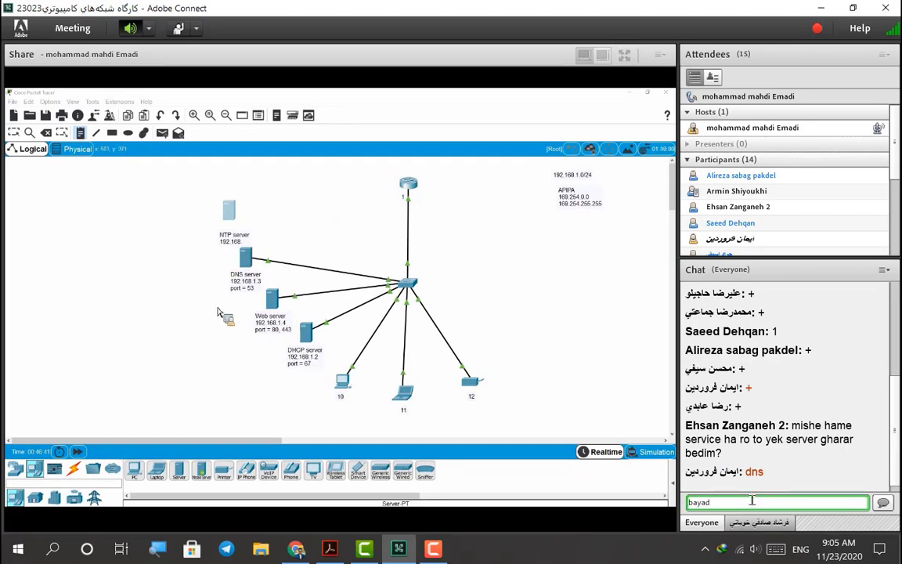
text( chand ta)
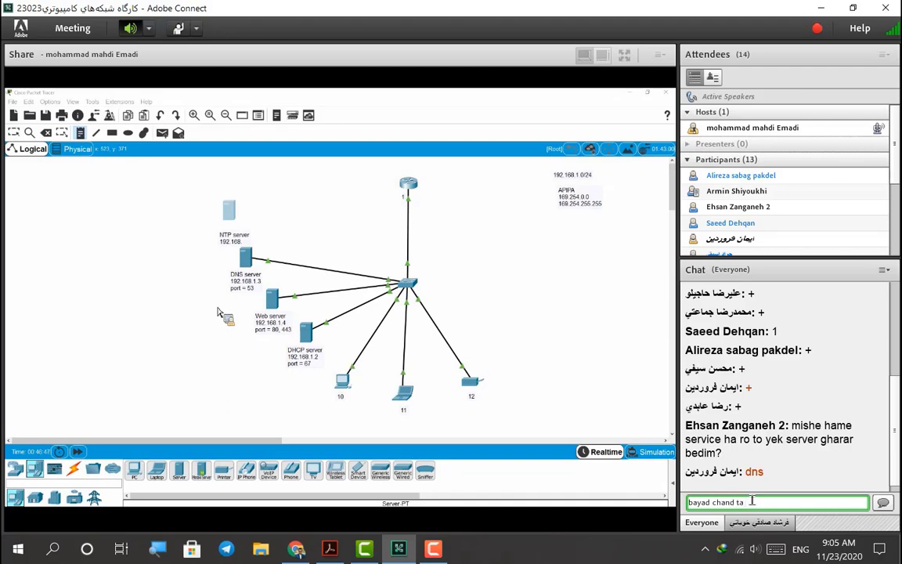
text( card shaba)
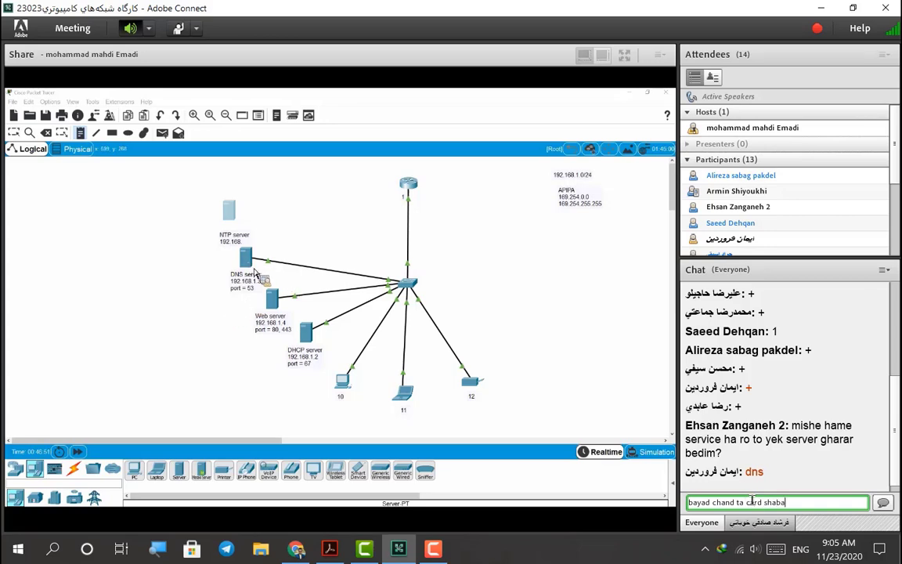
text(keh das)
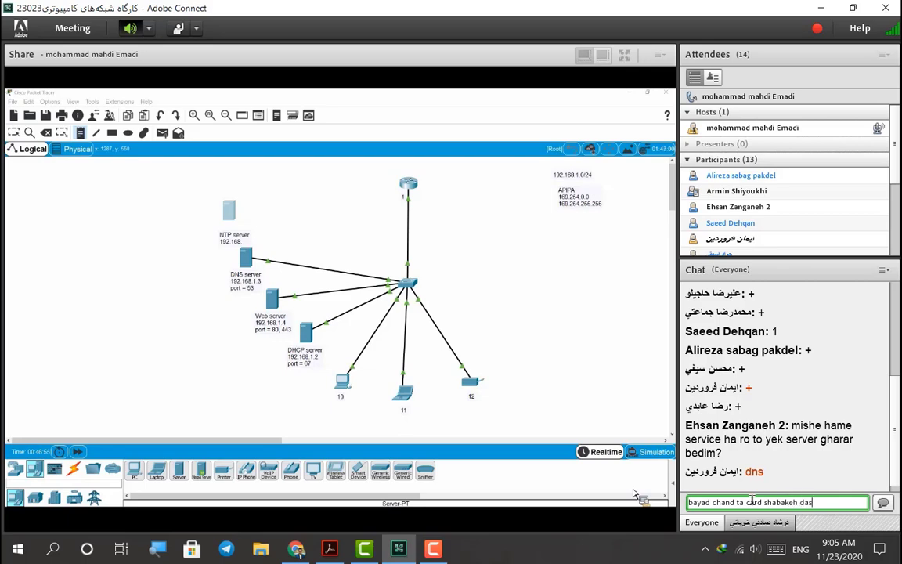
text(hte bahs)
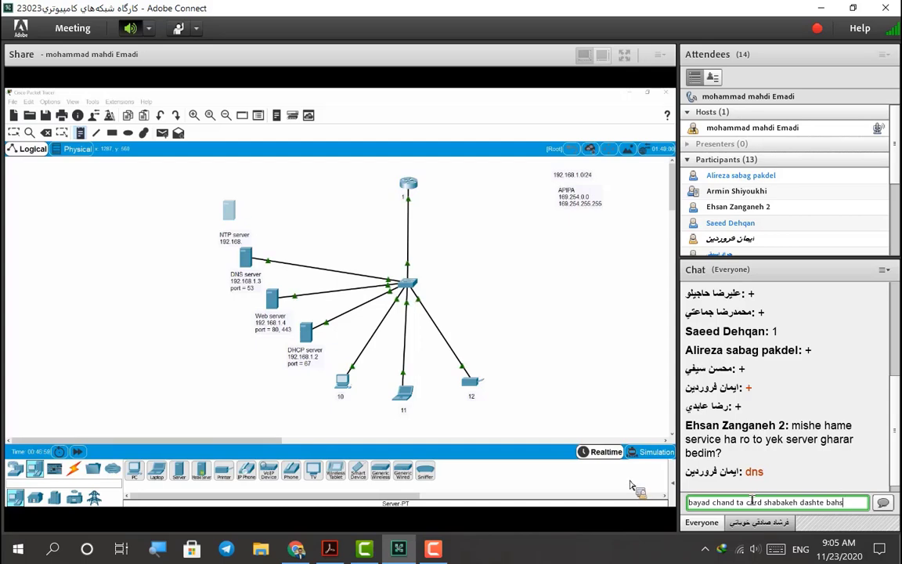
key(BackSpace)
key(BackSpace)
text(shim)
key(Return)
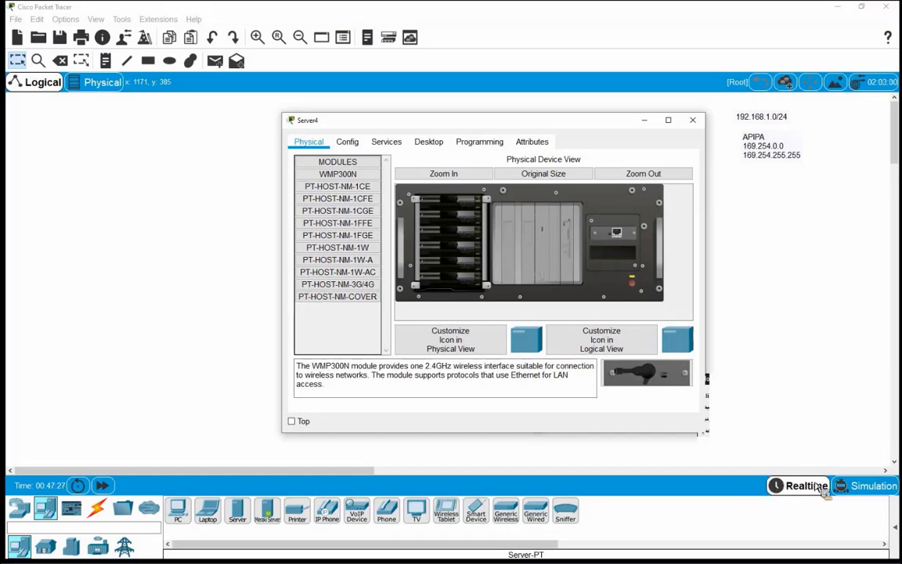
Close Server4's Physical hardware window, leaving its single network card unchanged
drag(831, 487, 605, 245)
click(764, 482)
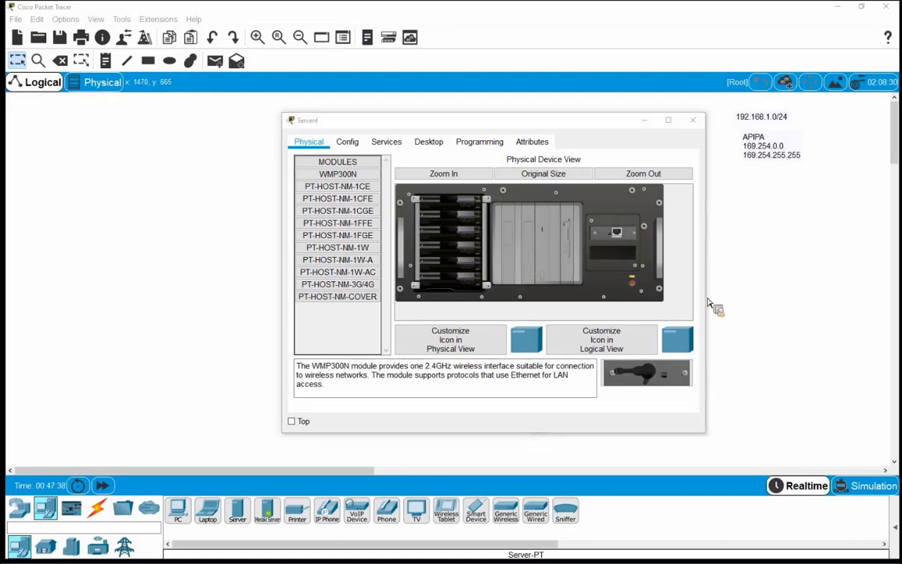
click(692, 120)
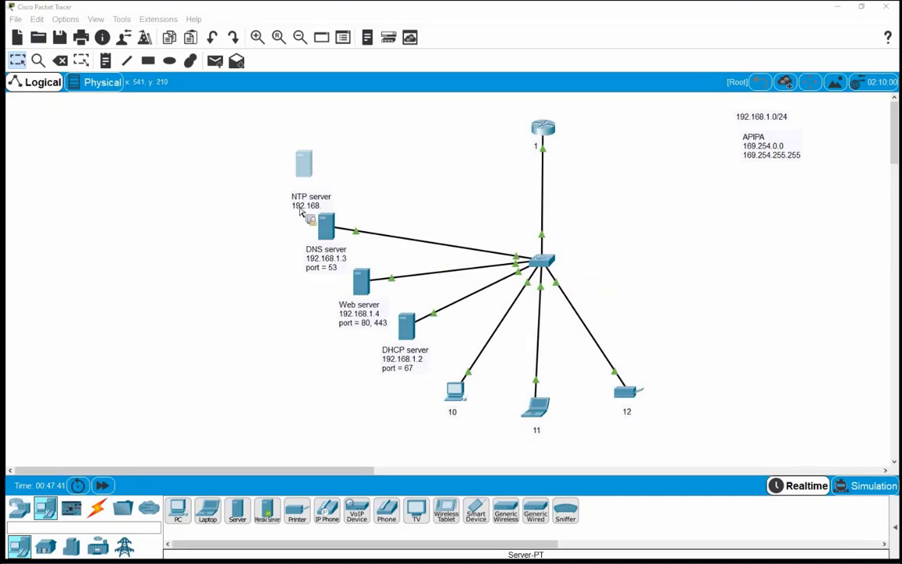
Complete the server note as 192.168.1.5 and move it up beside the server icon
click(326, 208)
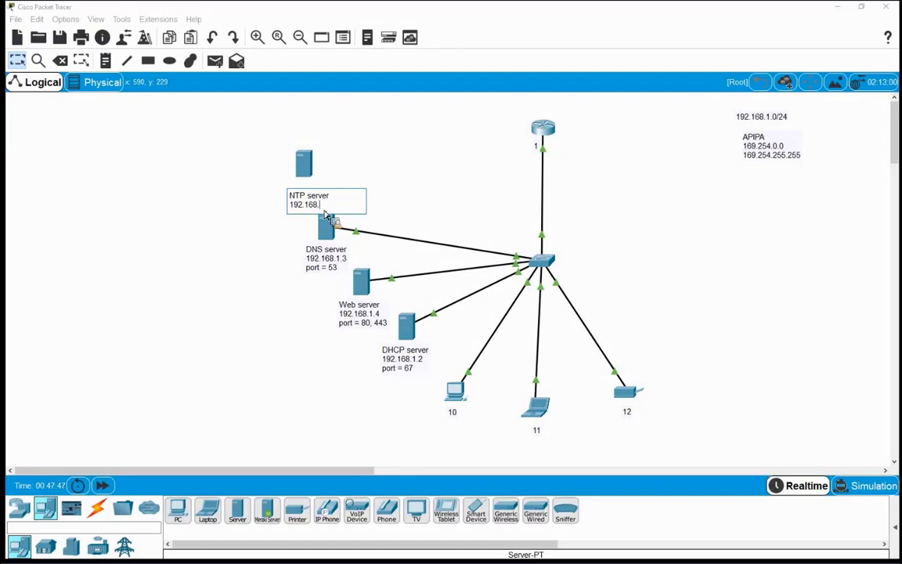
text(1.5)
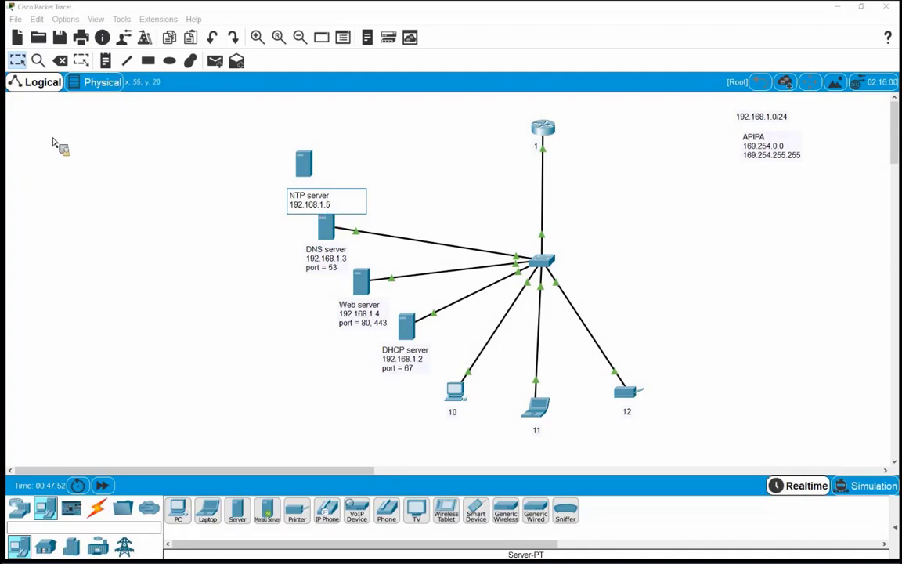
click(108, 141)
drag(307, 199, 304, 172)
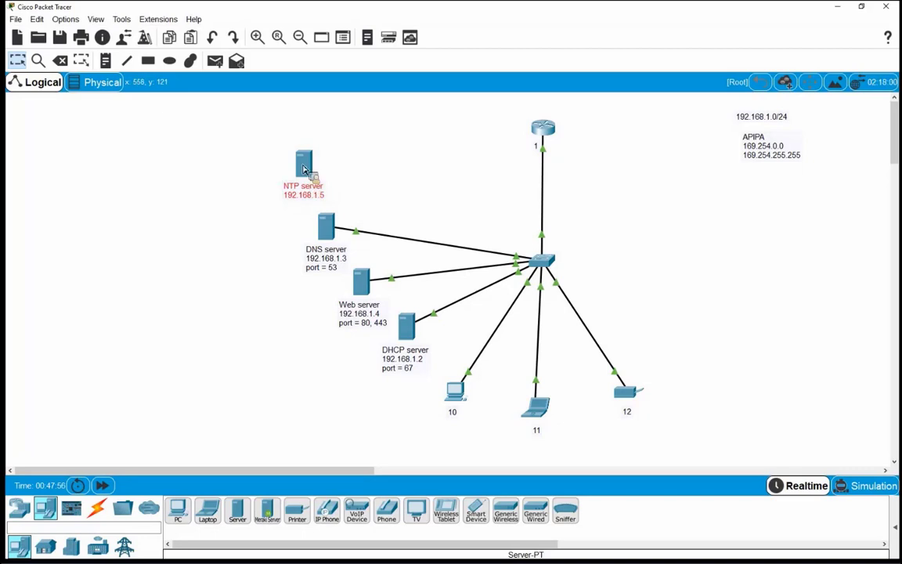
Cable the NTP server to the central switch using an Automatic connection
mouse_move(295, 172)
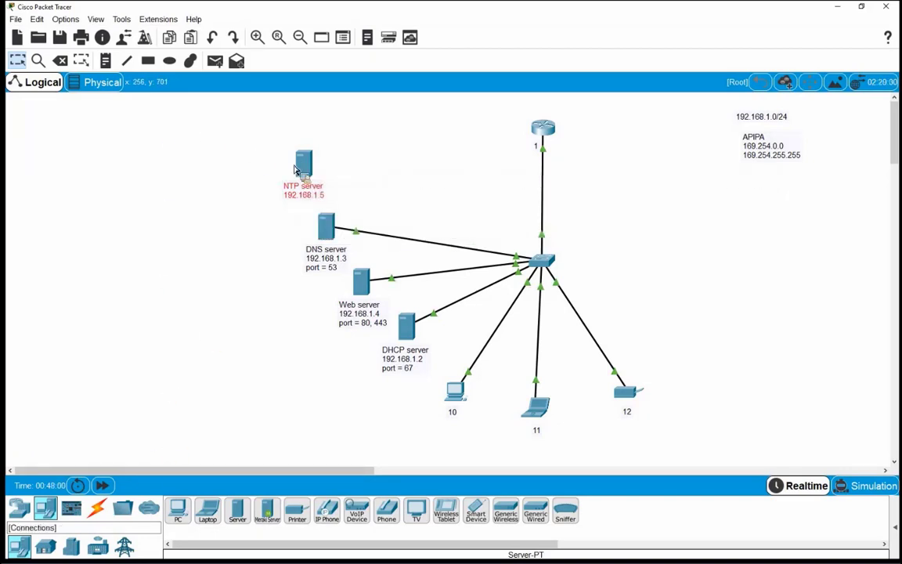
click(97, 508)
click(178, 510)
click(307, 161)
click(544, 261)
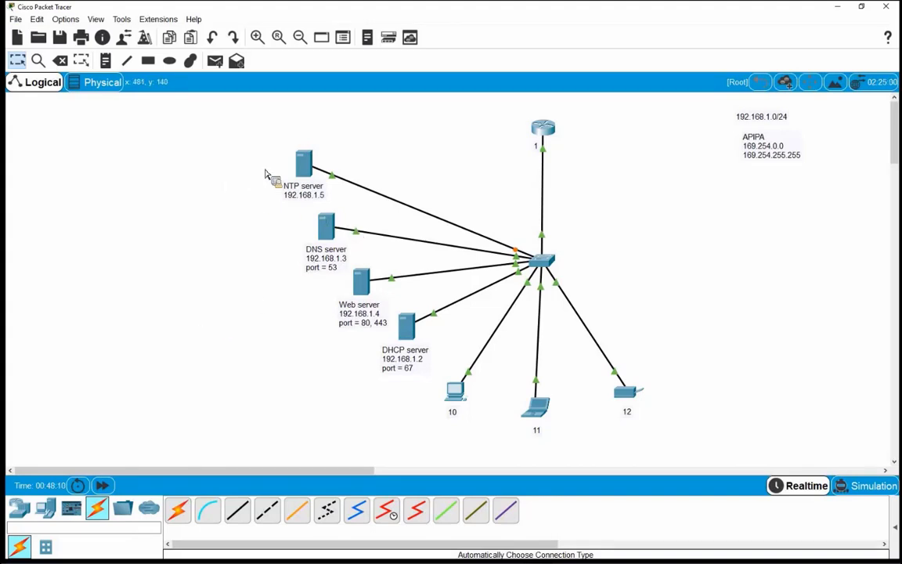
In Router0's CLI, enter privileged mode with 'en' and run 'show clock'
click(532, 137)
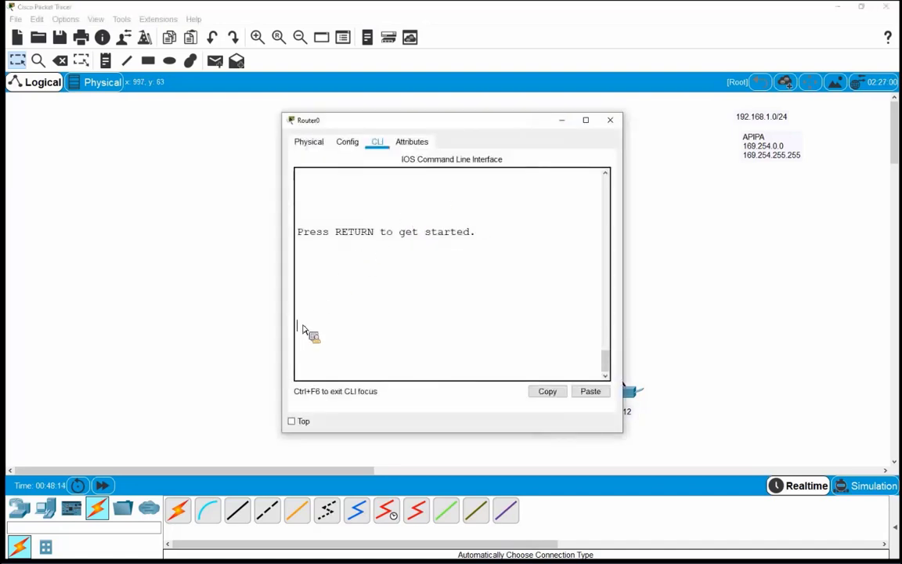
key(Return)
key(Return)
key(Return)
key(Return)
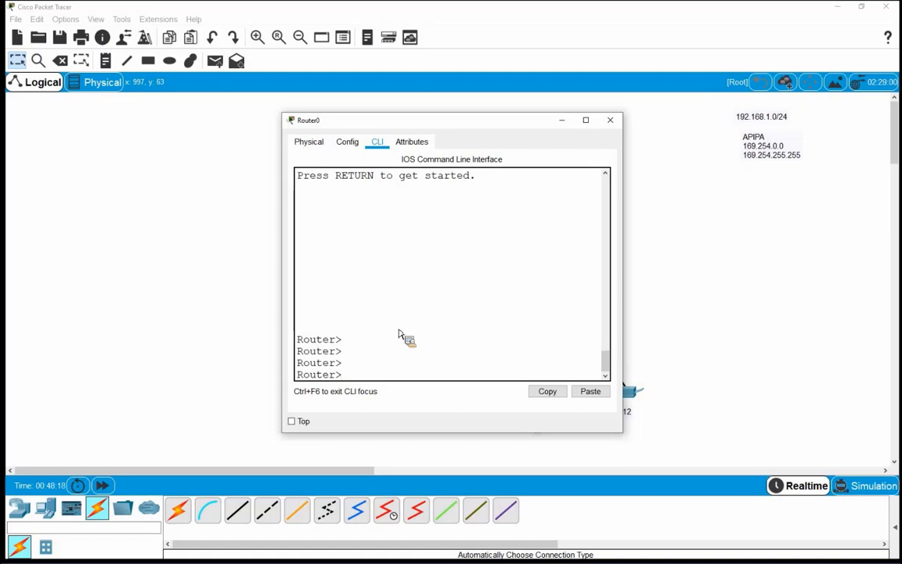
text(e)
key(Return)
key(Return)
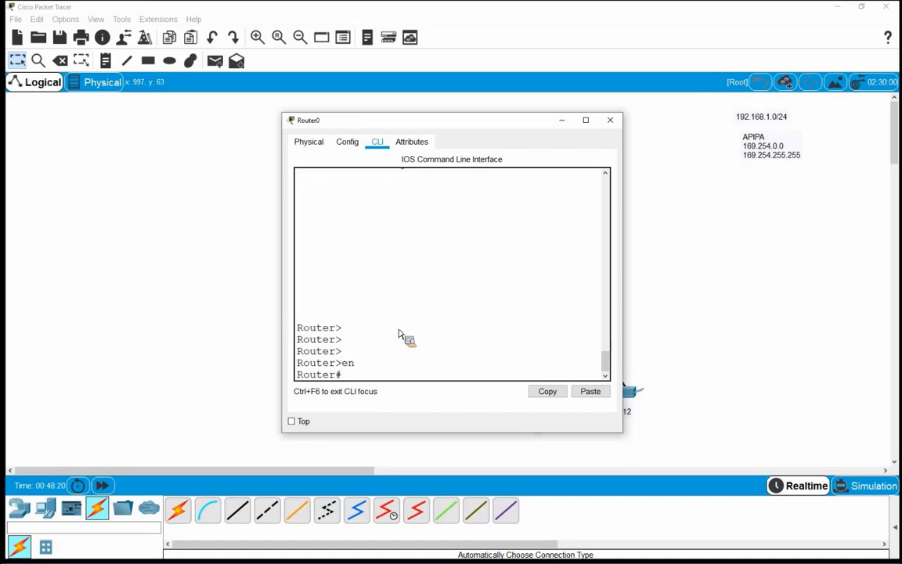
text(sh)
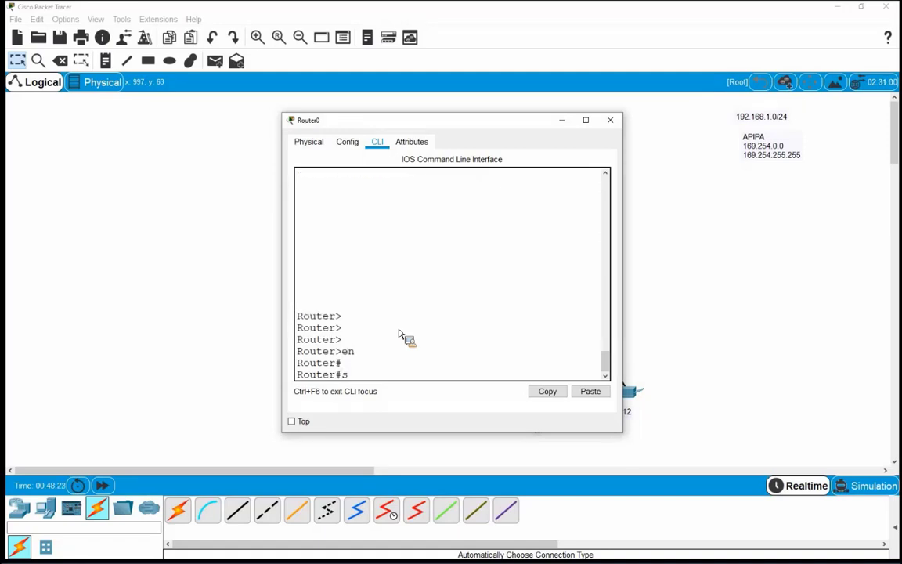
key(Tab)
text(cl)
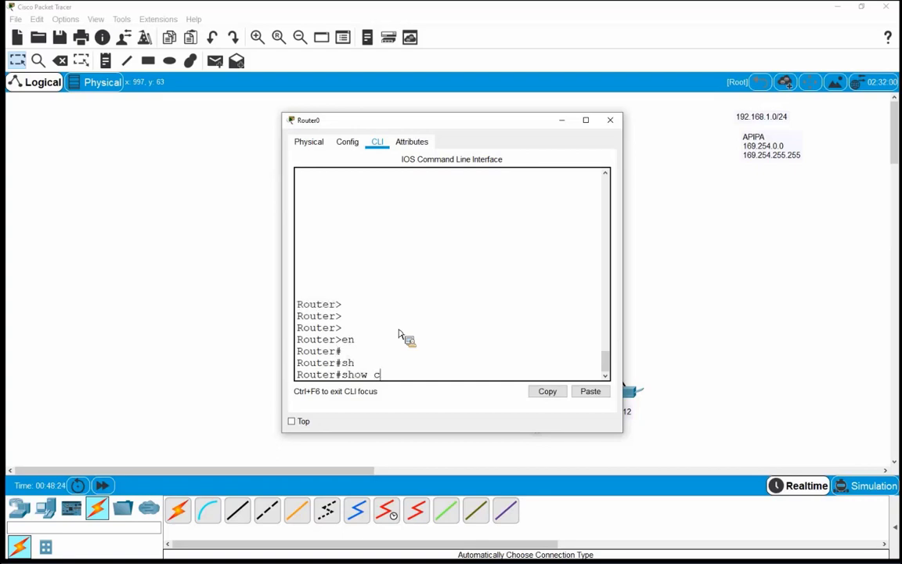
key(Tab)
text(o)
key(Tab)
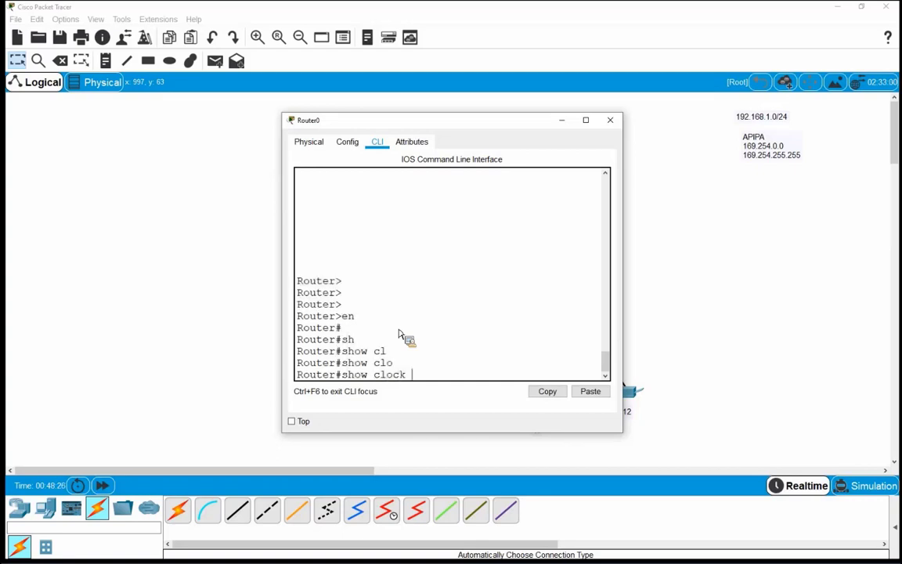
key(Return)
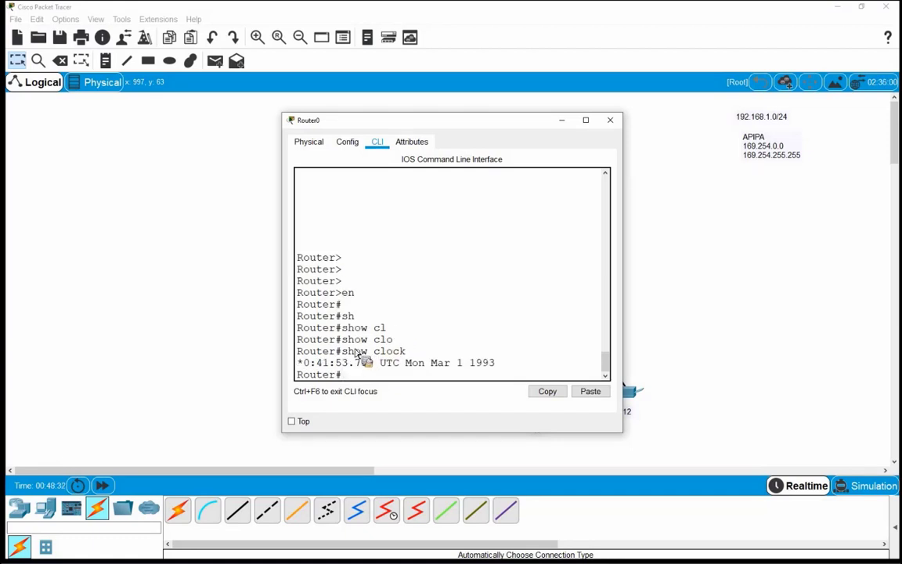
Highlight the Mar 1 1993 clock output, close the router and open the NTP server
drag(471, 368, 495, 368)
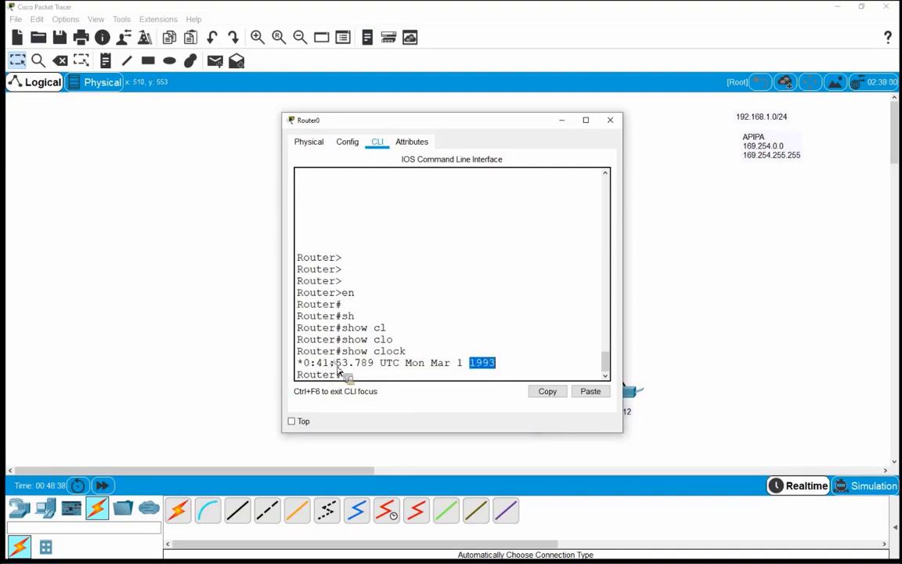
drag(312, 366, 365, 370)
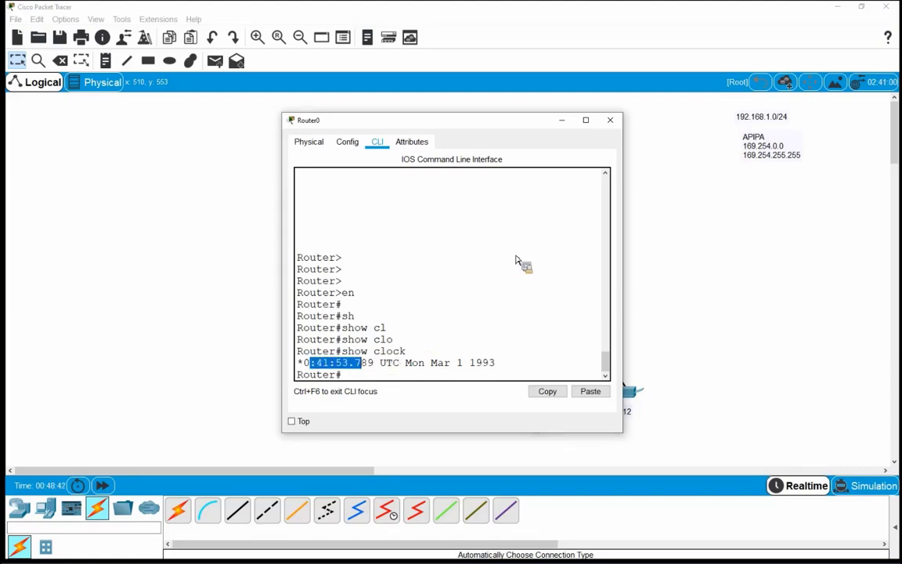
click(610, 120)
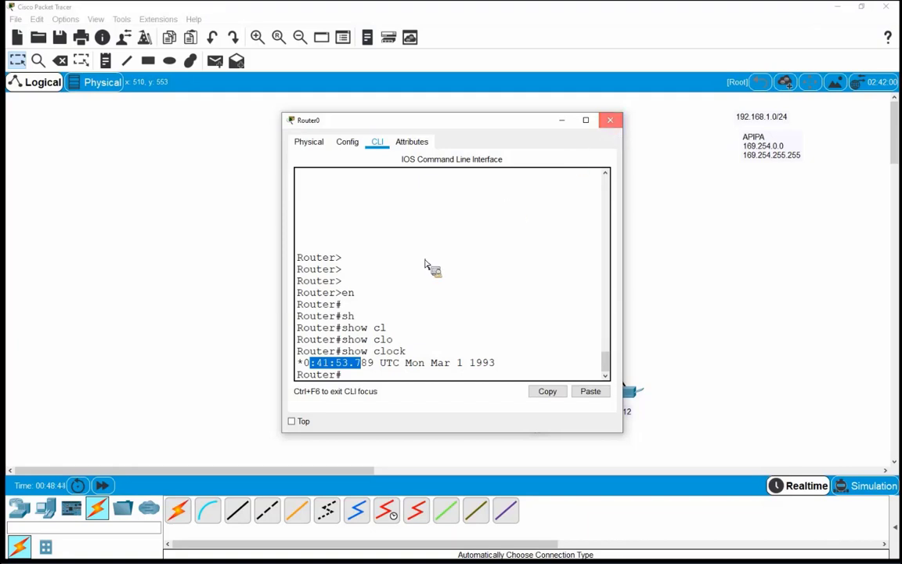
click(304, 167)
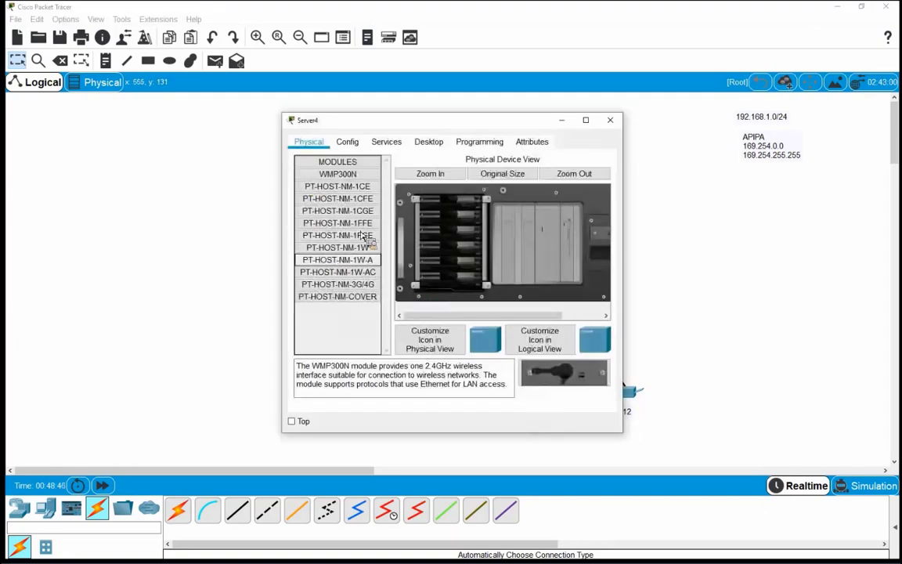
In Server4's Desktop IP Configuration, enter static IPv4 address 192.168.1.5
click(385, 143)
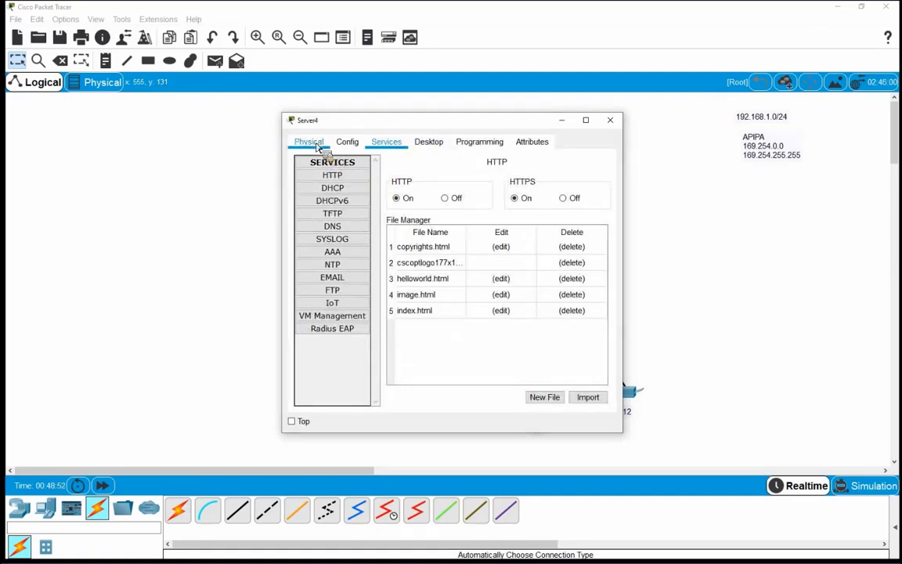
click(428, 142)
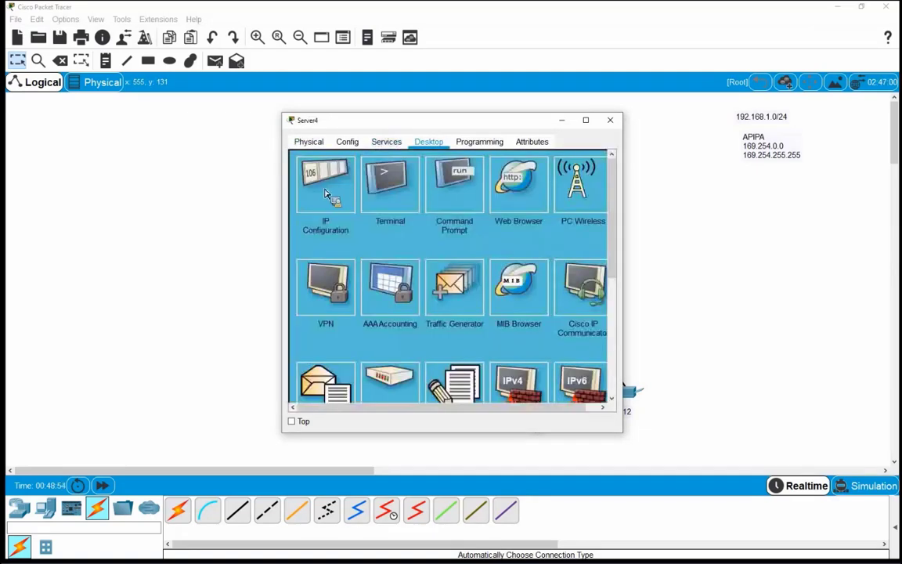
click(326, 195)
click(401, 208)
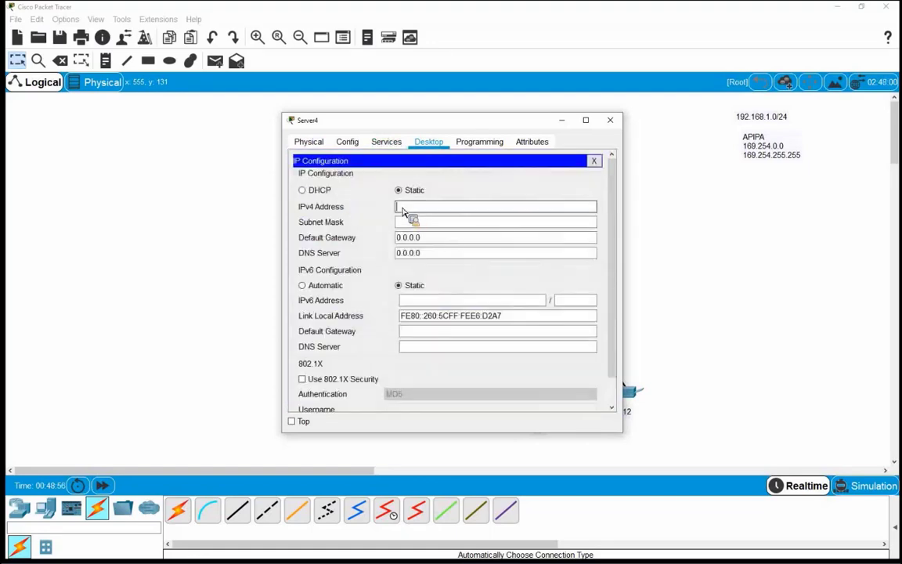
text(192.168.1.5)
Fill in mask 255.255.255.0, gateway 192.168.1.1 and DNS server 192.168.1.3
drag(468, 120, 523, 103)
key(Tab)
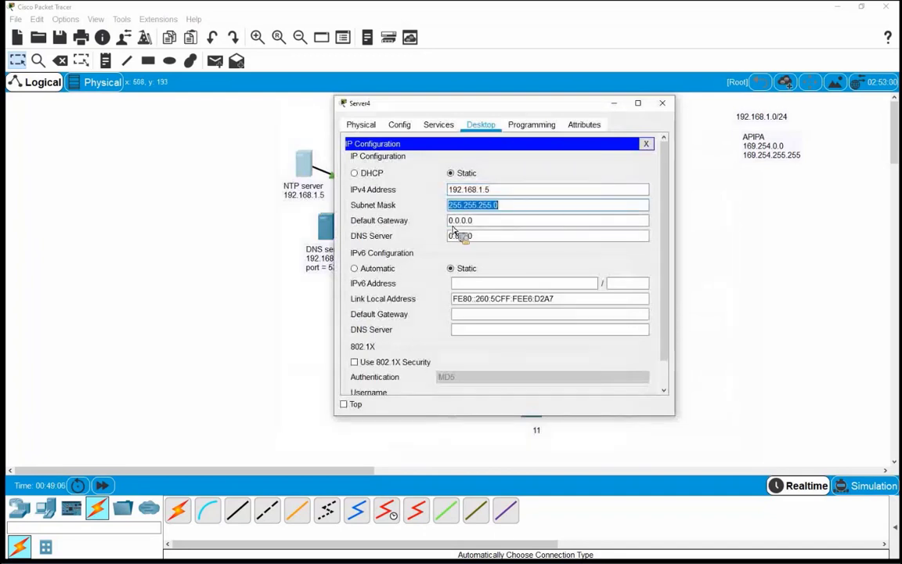
key(Tab)
text(19)
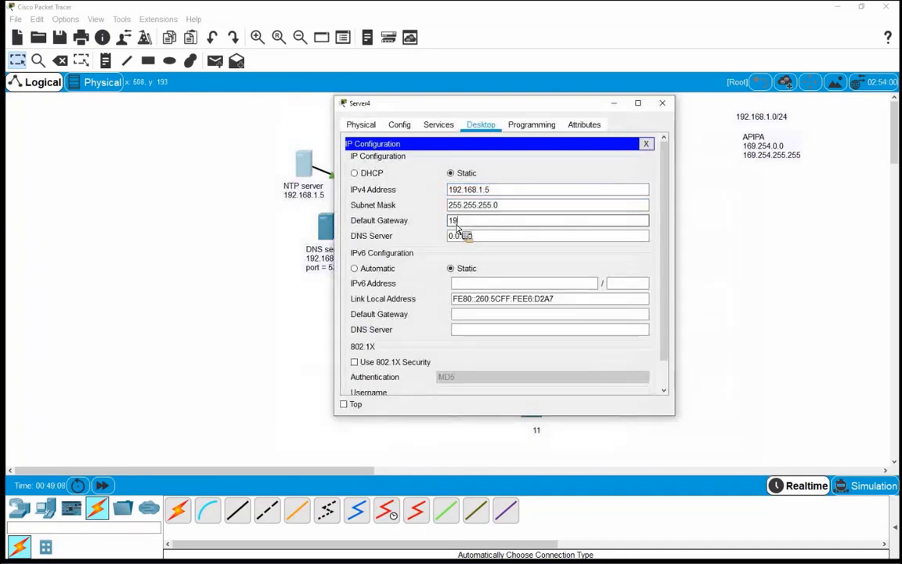
text(2.168.1.1)
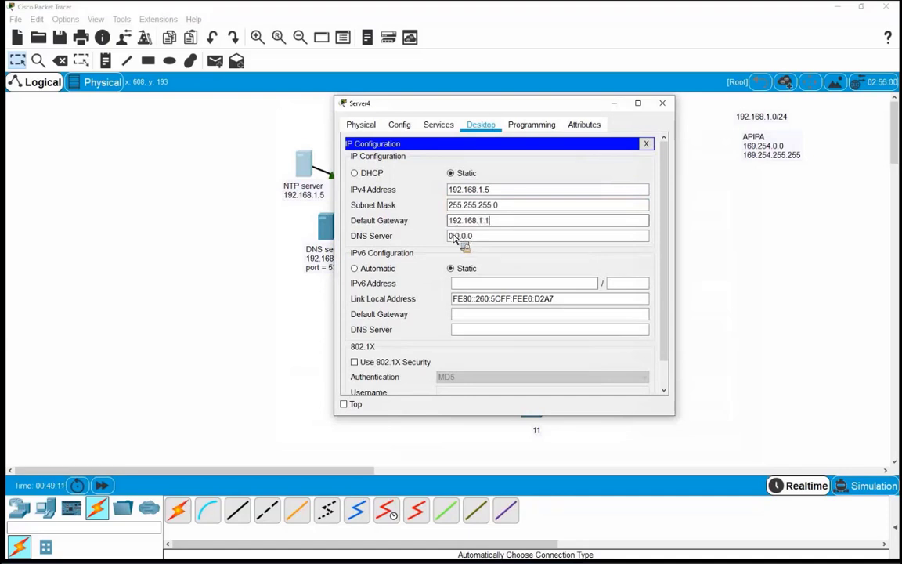
key(Tab)
text(19)
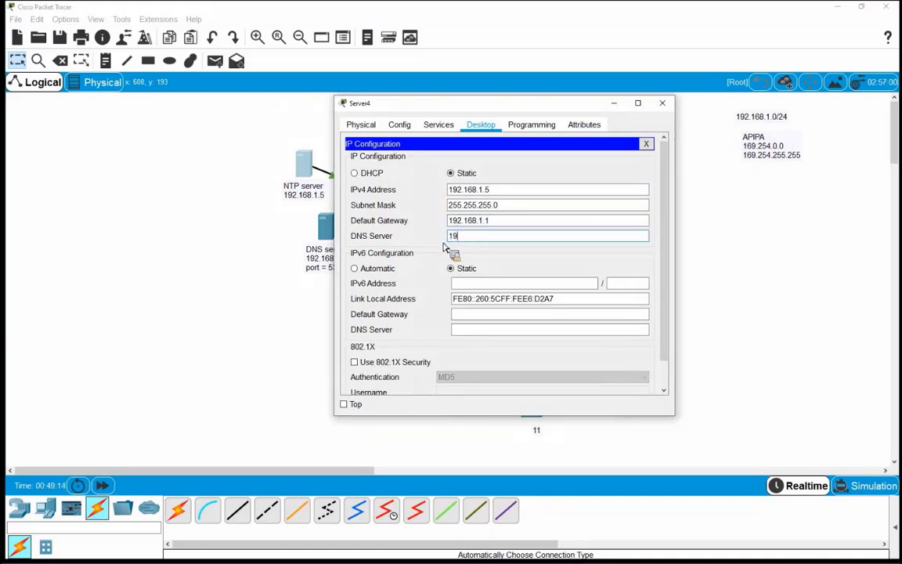
text(2.1681.13)
key(Left)
key(Left)
text(.)
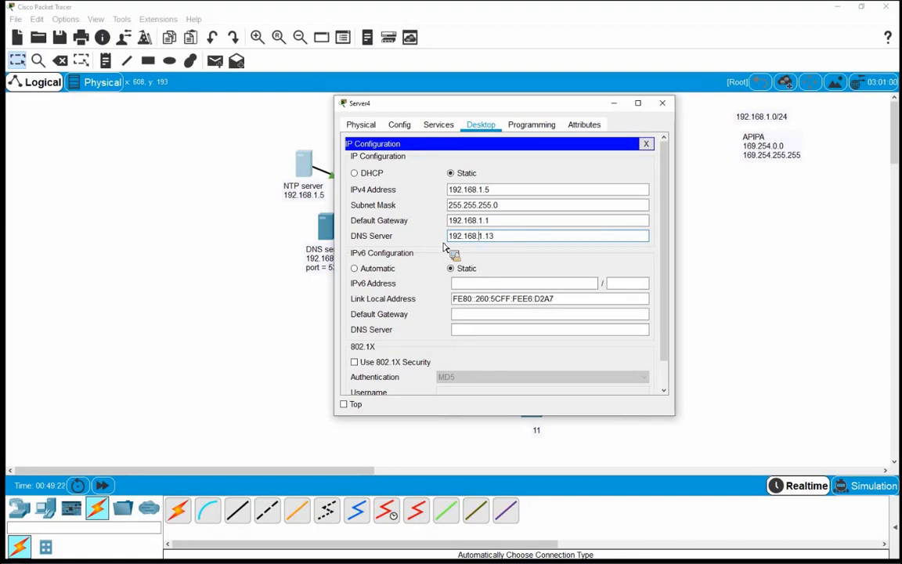
key(BackSpace)
key(BackSpace)
text(3)
Open NTP under Server4's Services, showing NTP on and authentication disabled
click(649, 144)
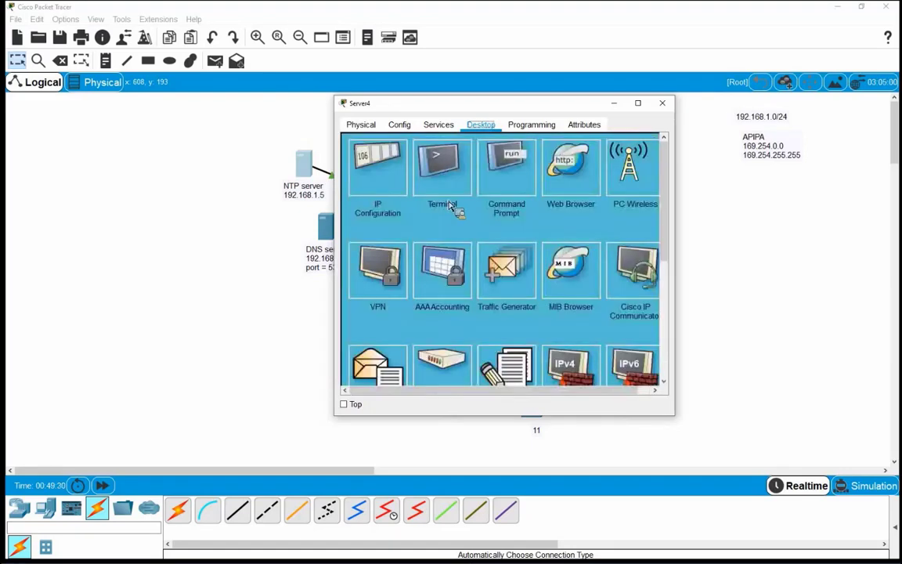
click(441, 131)
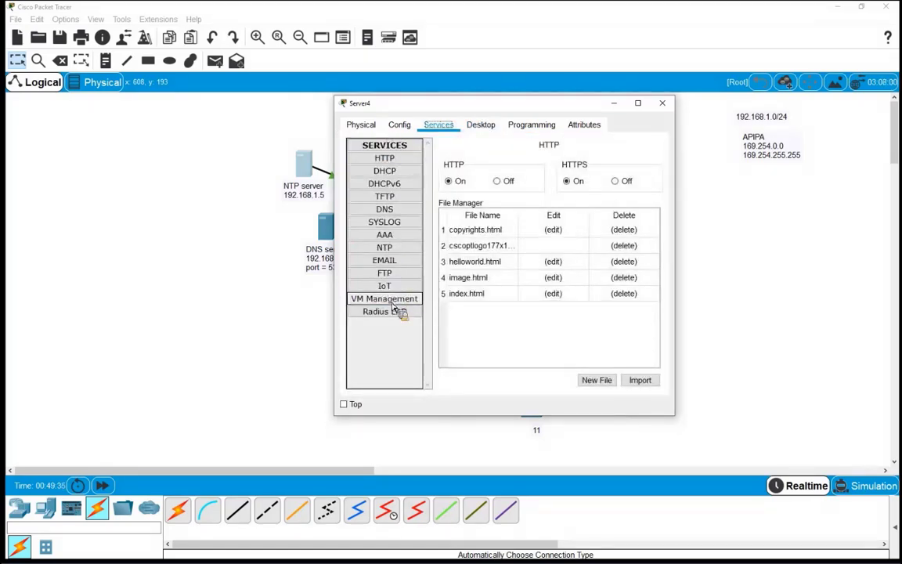
click(388, 249)
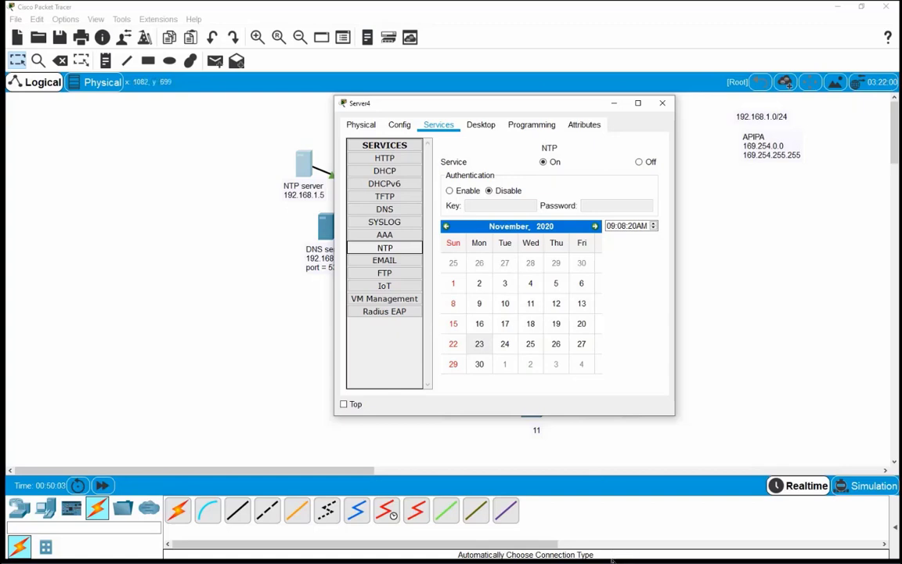
mouse_move(613, 561)
Return to Router0's CLI, enter configuration mode with 'conf t', and type 'ntp server 192.168.1.5 key'
click(662, 102)
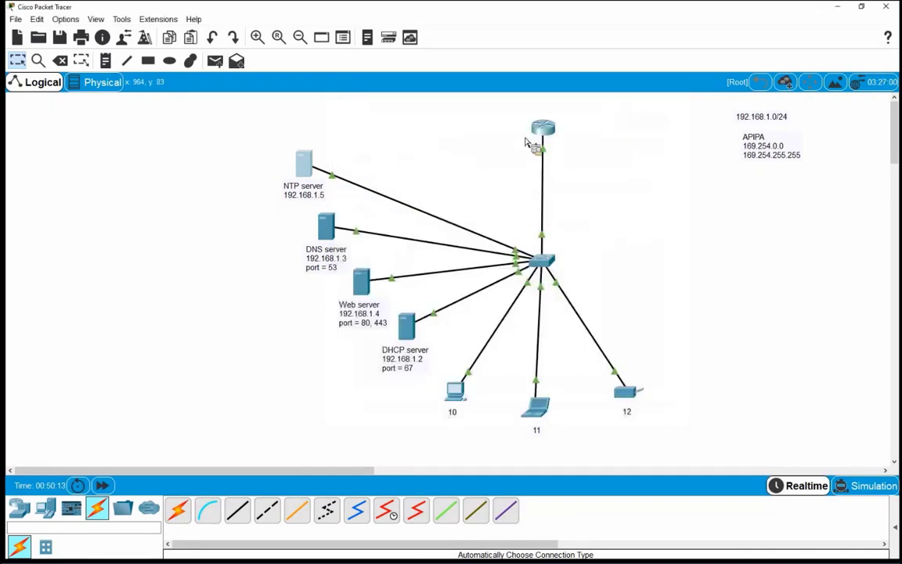
click(540, 135)
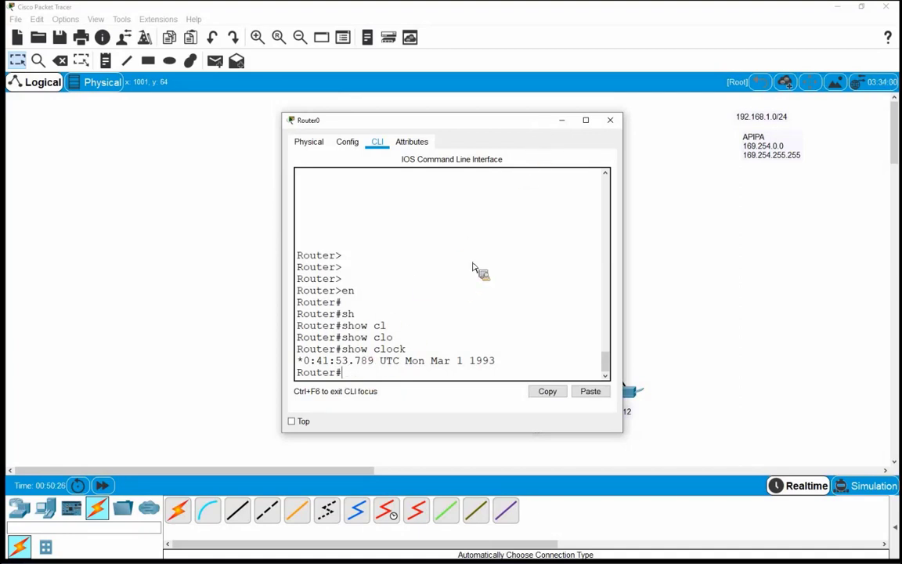
text(conf t)
key(Return)
key(Return)
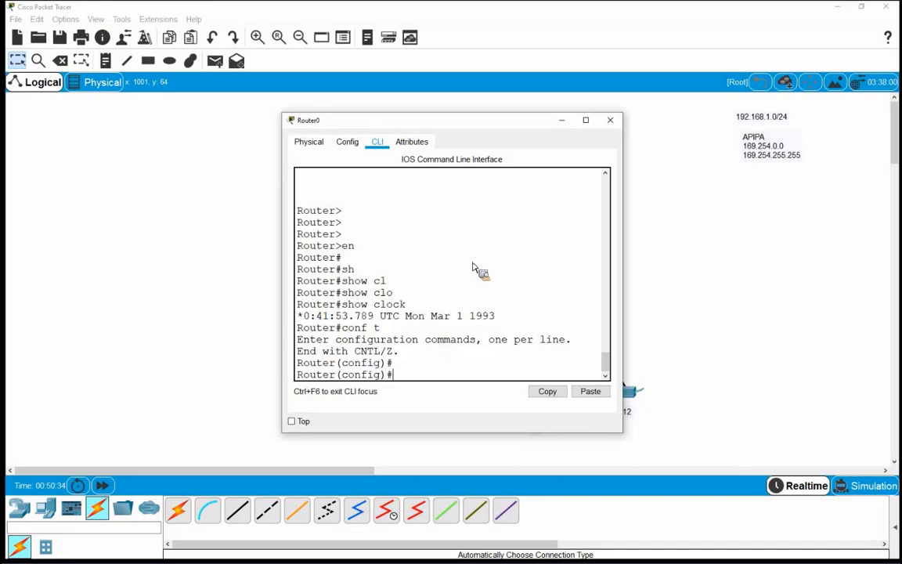
text(nt)
key(Tab)
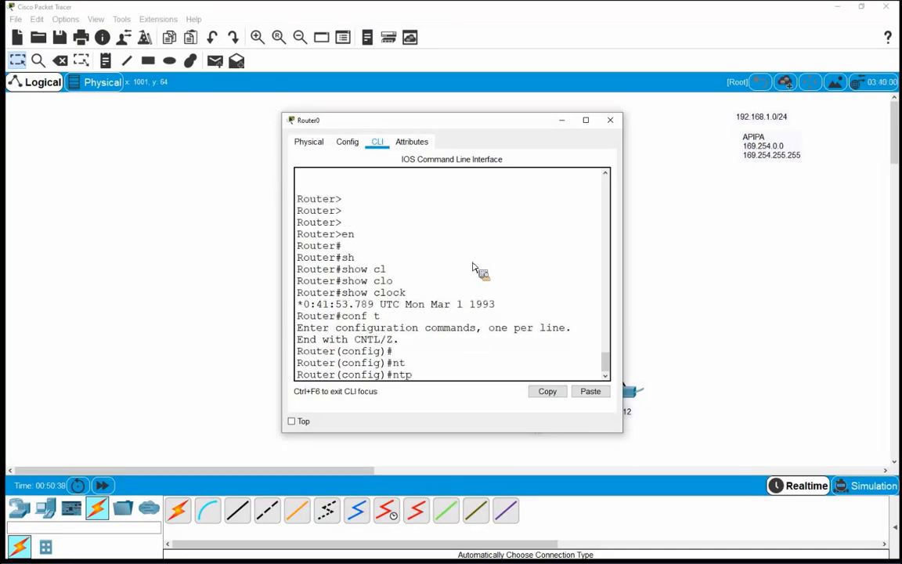
text(ser)
key(Tab)
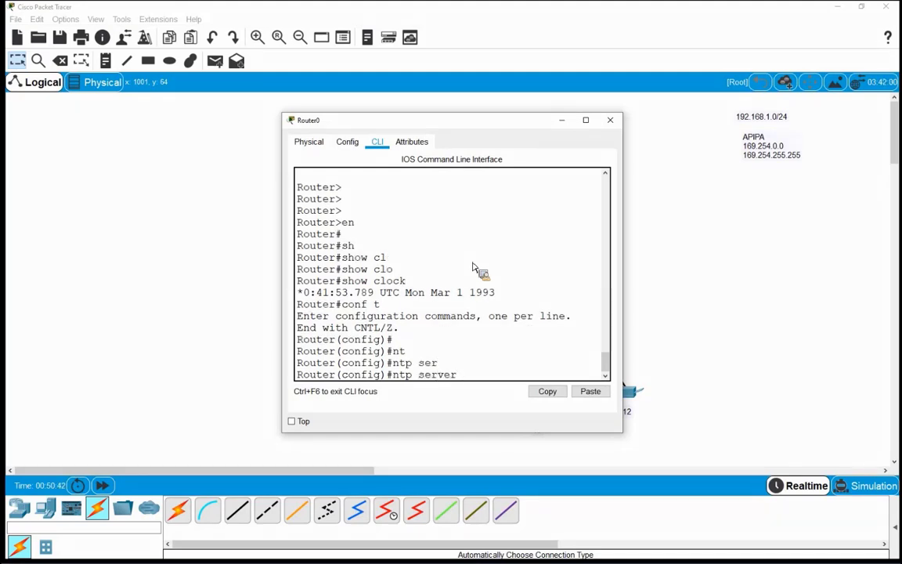
text(192.168.1.5)
text(key)
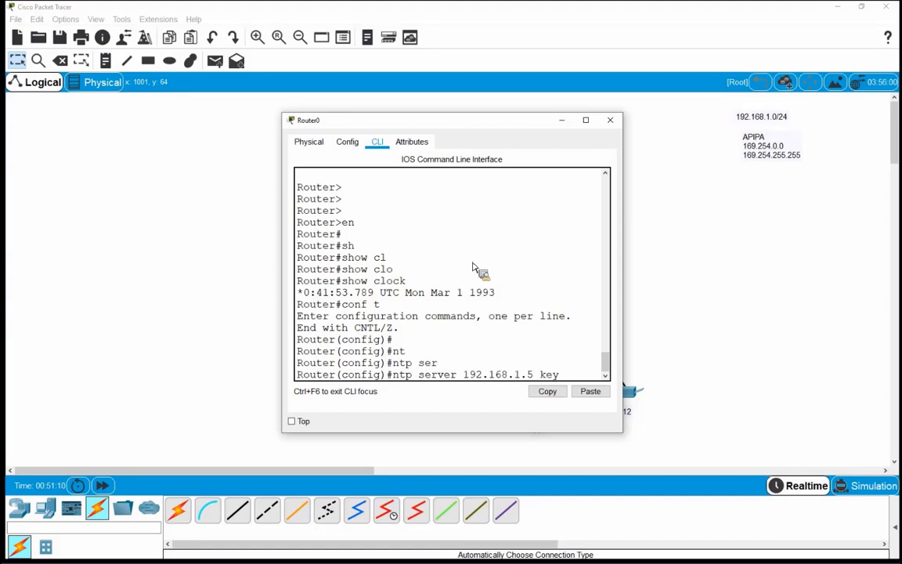
Drop the 'key' option, commit 'ntp server 192.168.1.5', and exit configuration mode
key(BackSpace)
key(BackSpace)
key(BackSpace)
key(BackSpace)
key(Return)
key(Return)
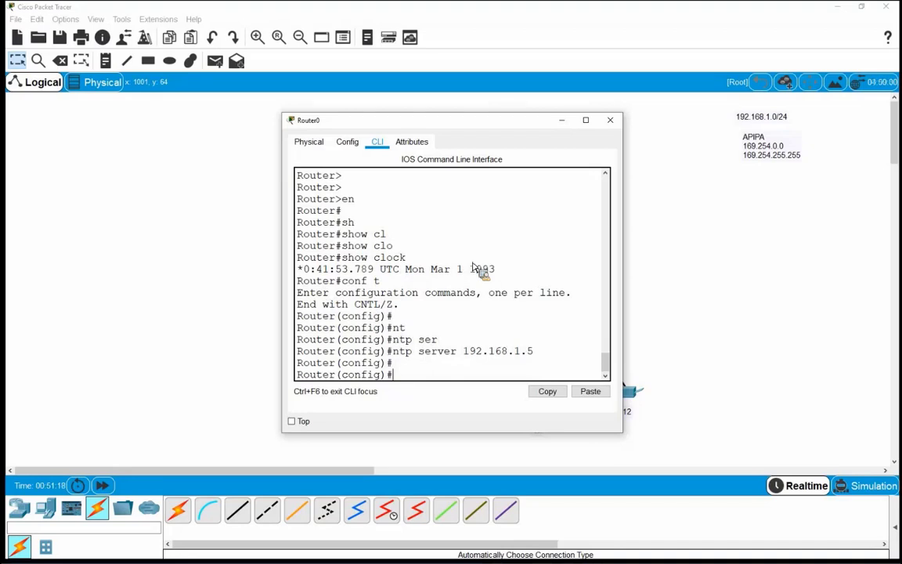
key(ctrl+z)
key(Return)
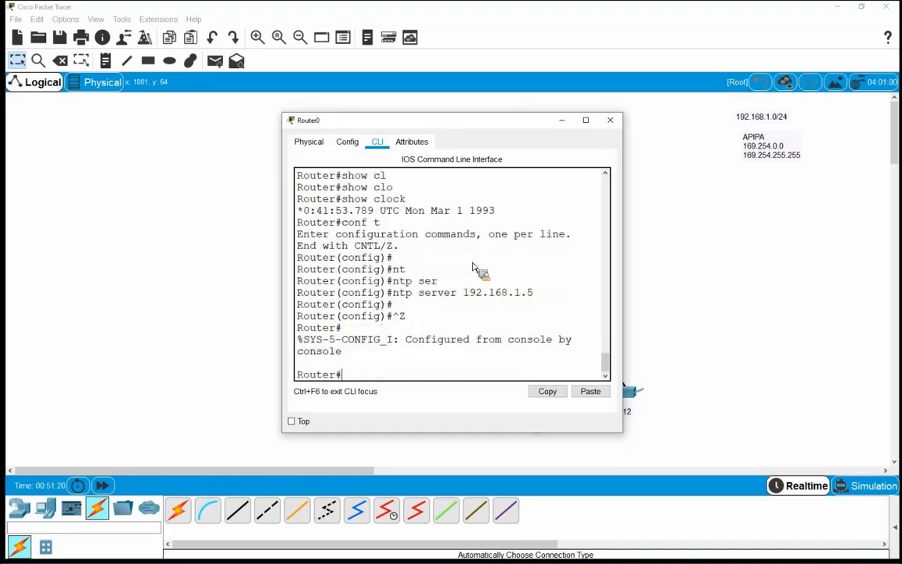
key(Return)
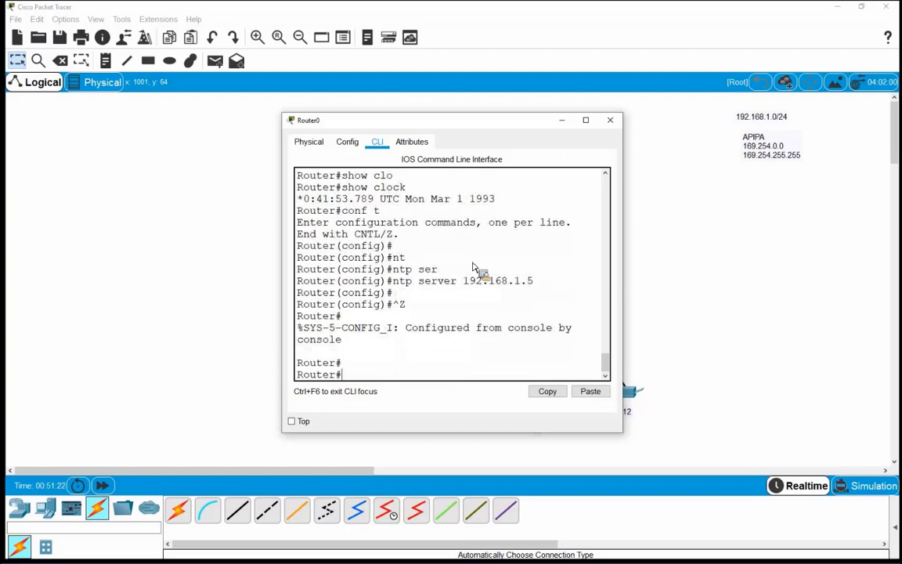
Run 'show clock' on Router0, still Mar 1 1993, then close the router window
text(sh)
key(Tab)
text(clo)
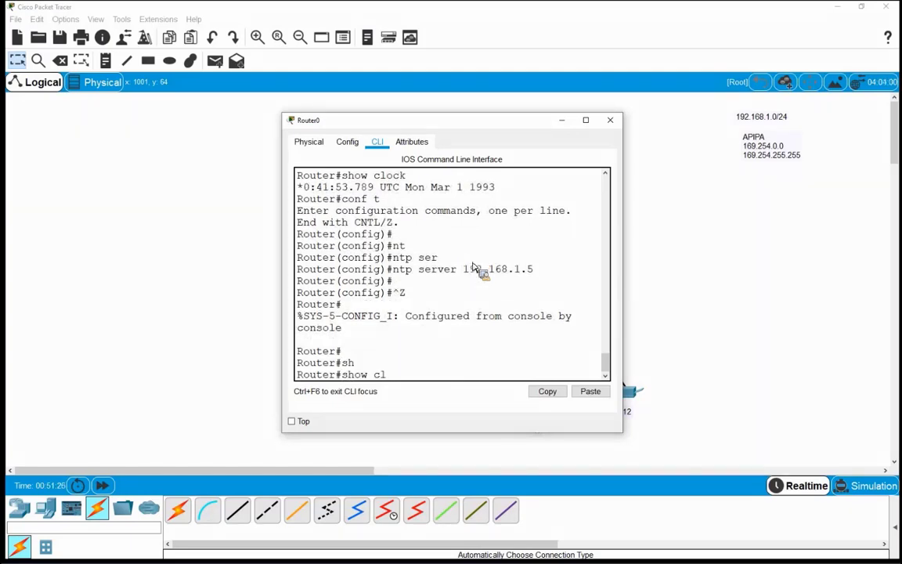
key(Tab)
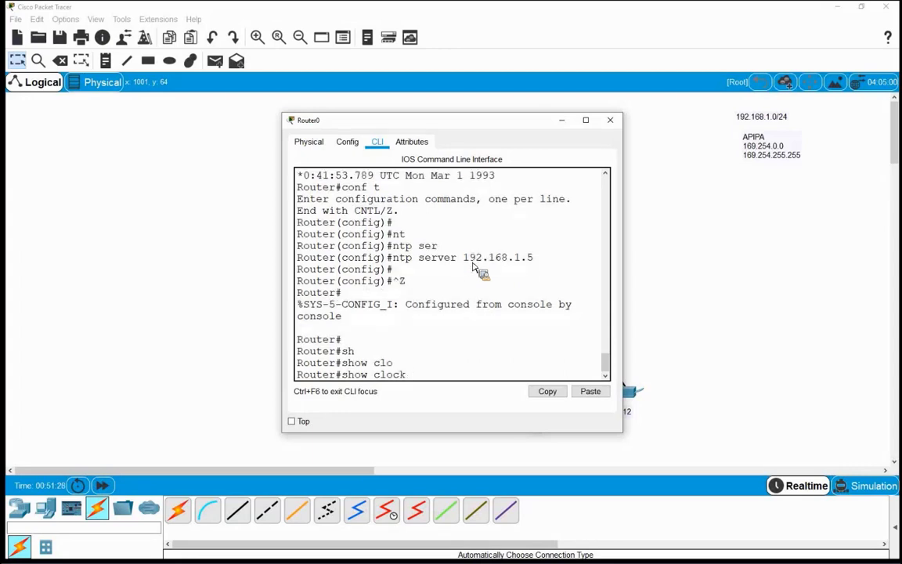
key(Return)
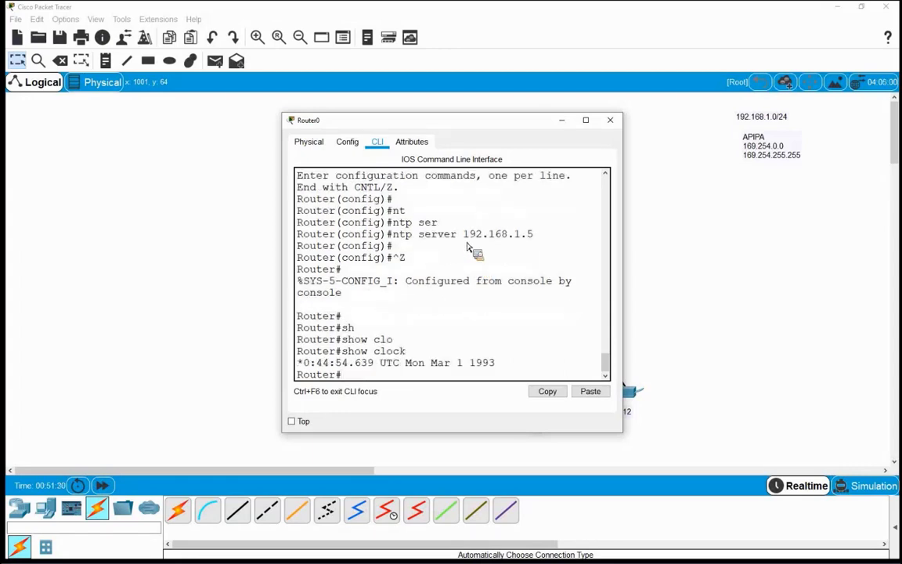
click(610, 120)
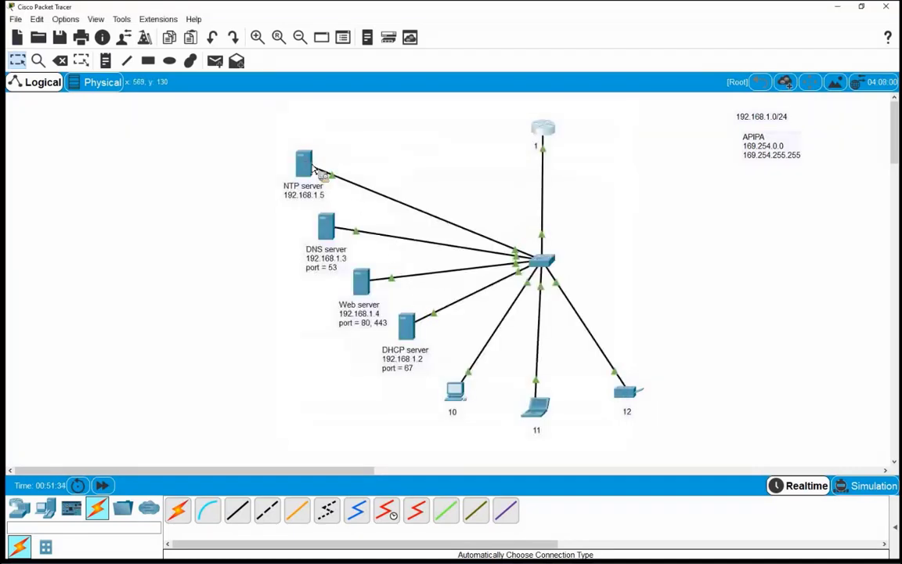
Restart Server4's NTP service by switching it off and back on
click(316, 167)
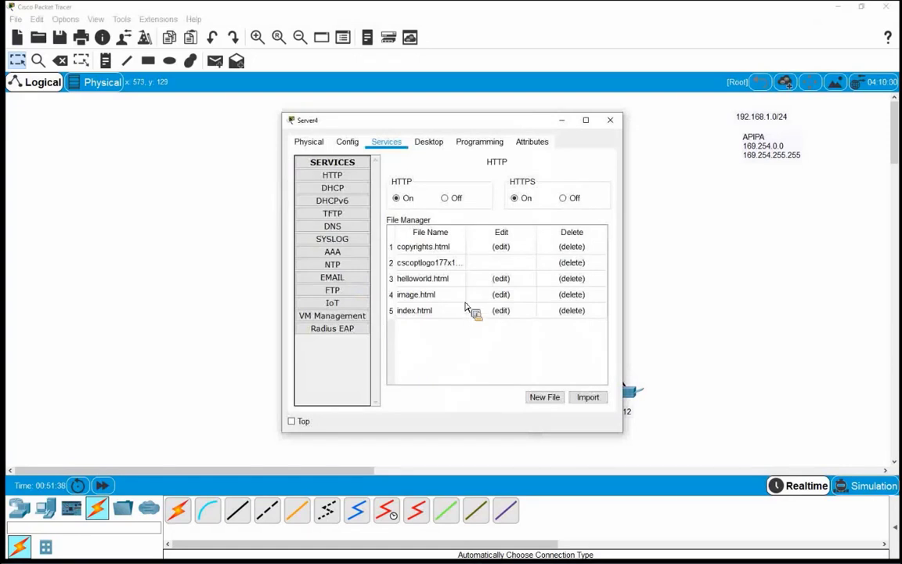
click(337, 266)
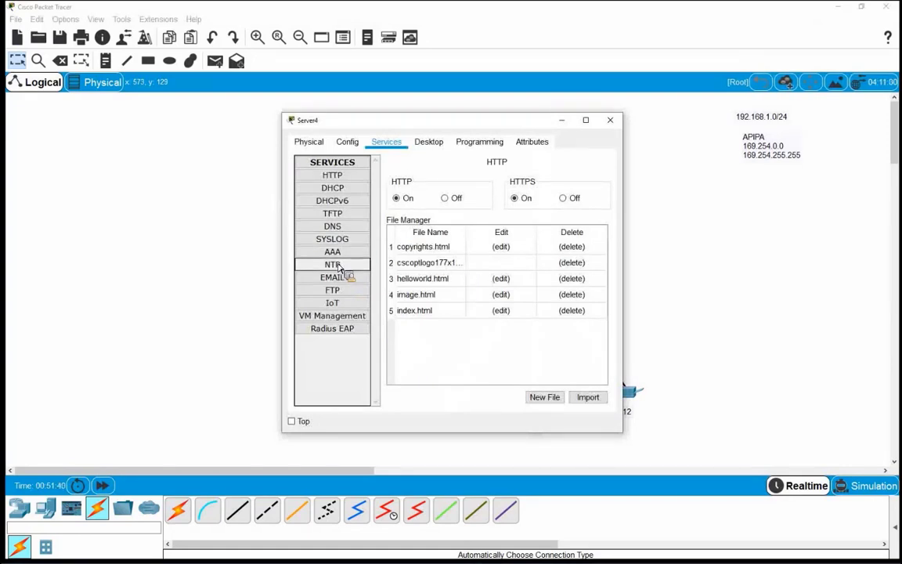
click(589, 180)
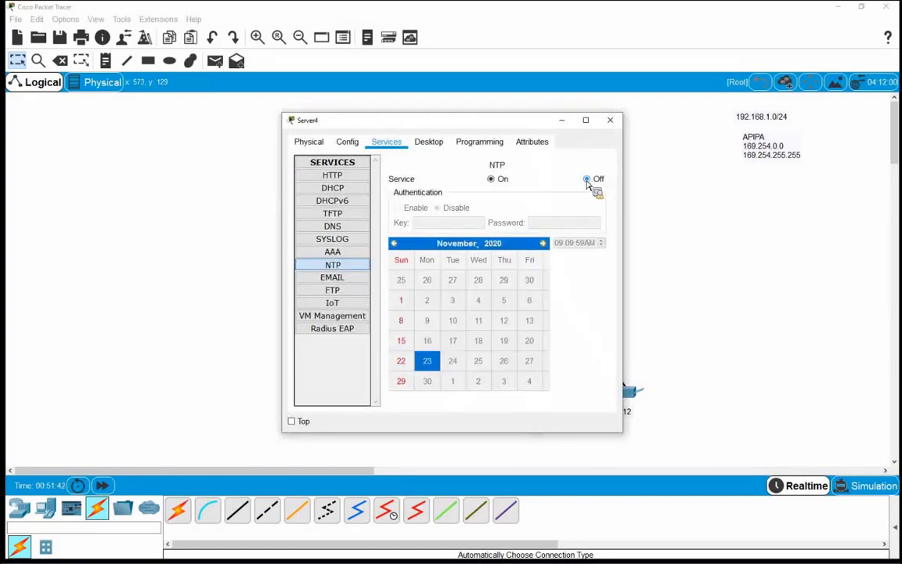
click(492, 180)
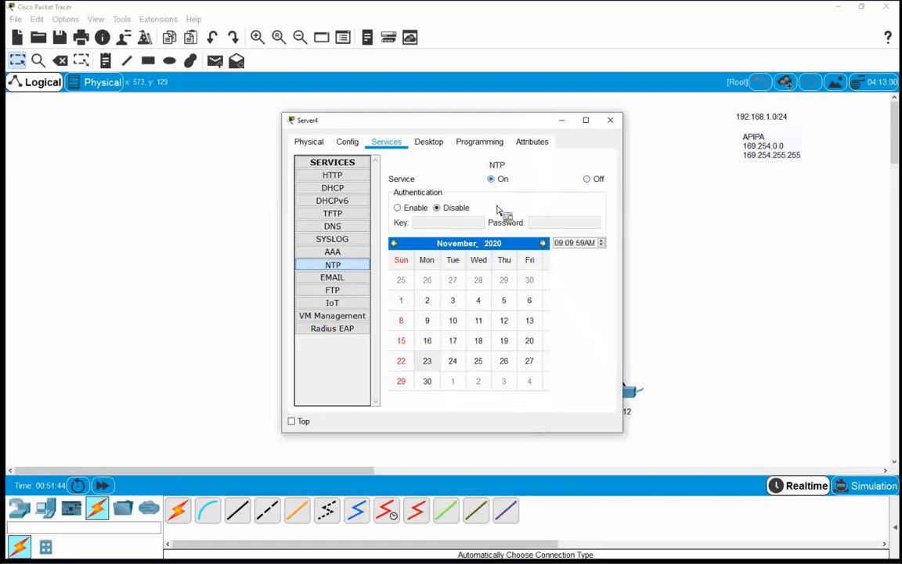
click(610, 124)
Recheck Router0's clock with 'show clock'; it still reads 0:45:21 UTC Mar 1 1993
click(544, 140)
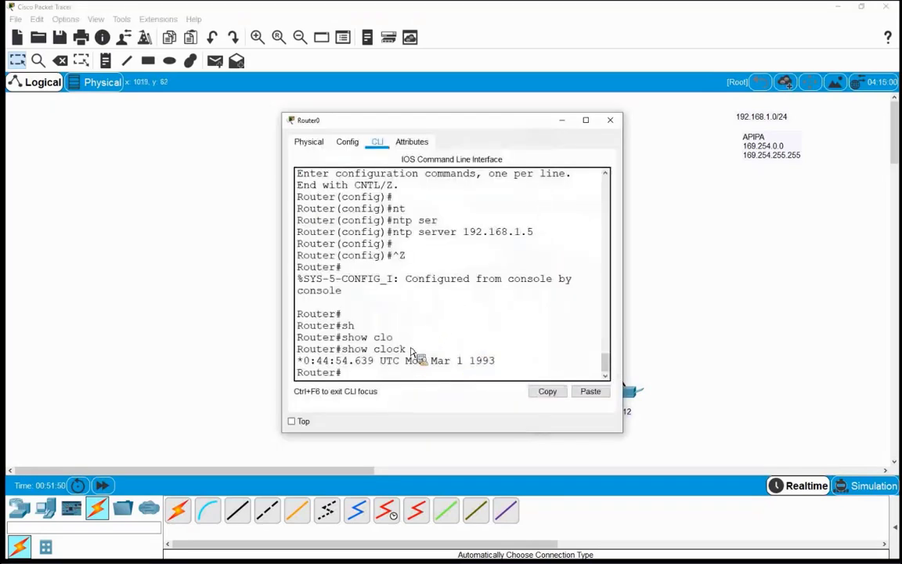
text(sh)
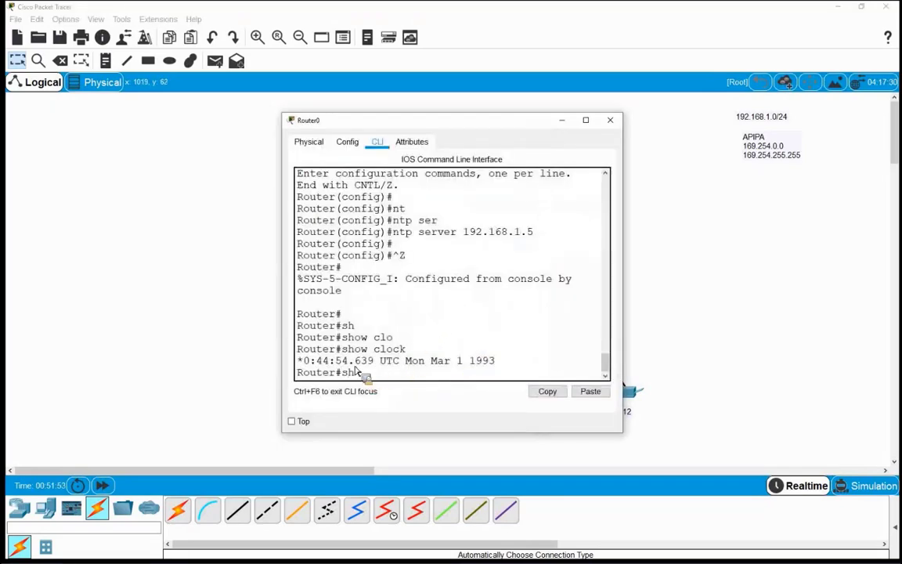
key(Tab)
text(clo)
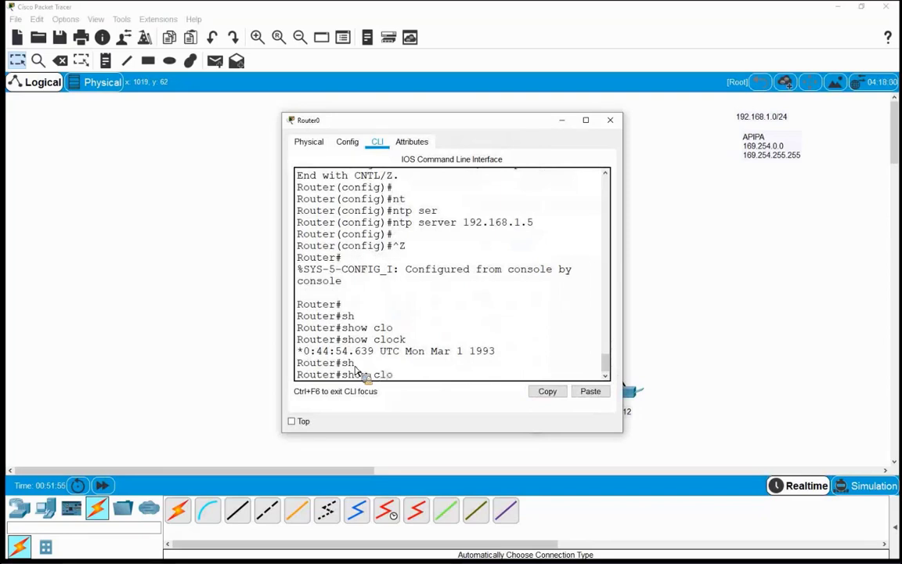
key(Tab)
key(Return)
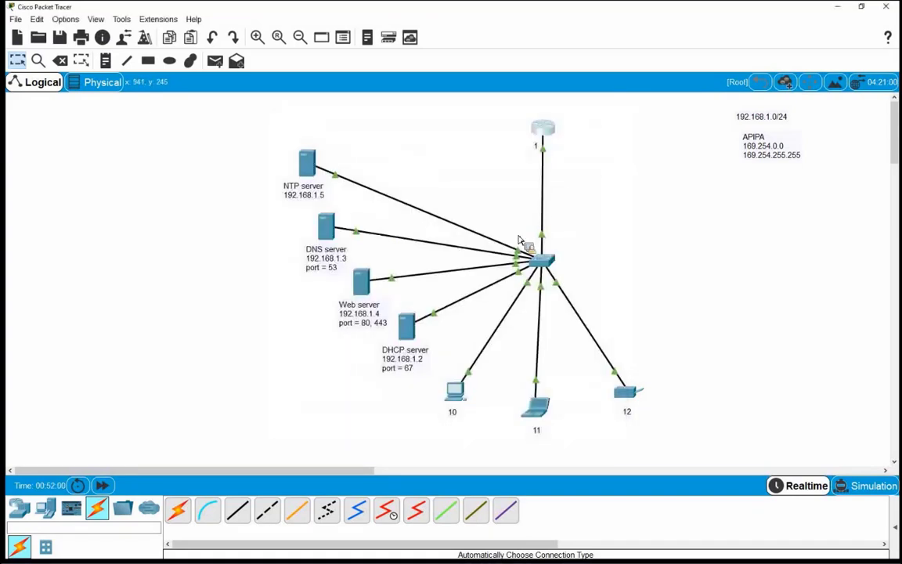
Fast-forward the simulation time, toggle Server4's NTP service off and on again, and reopen Router0's CLI
click(102, 485)
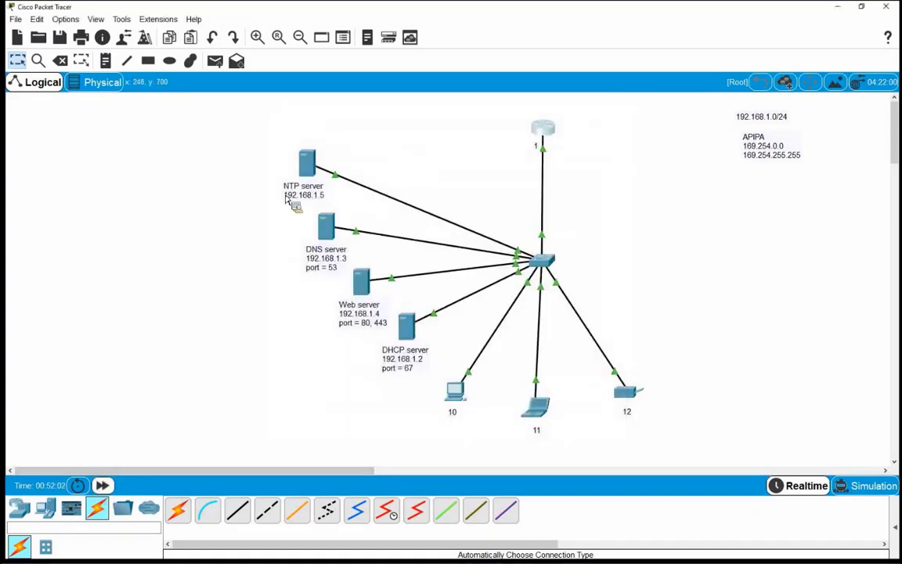
click(306, 163)
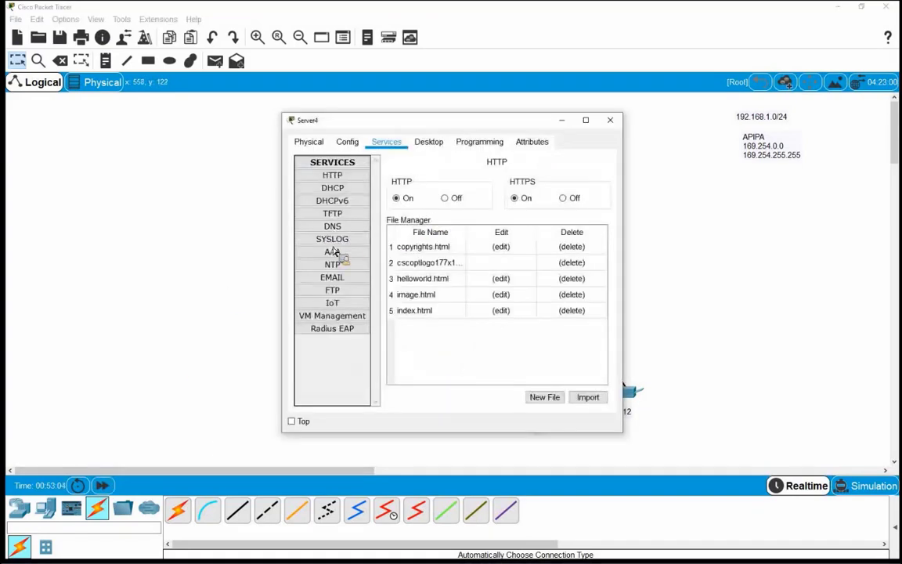
click(337, 265)
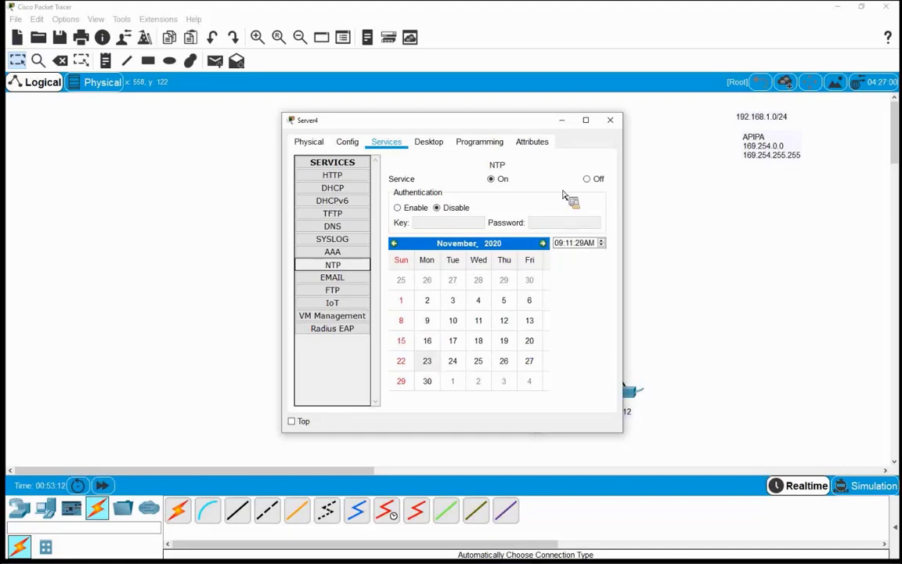
click(592, 182)
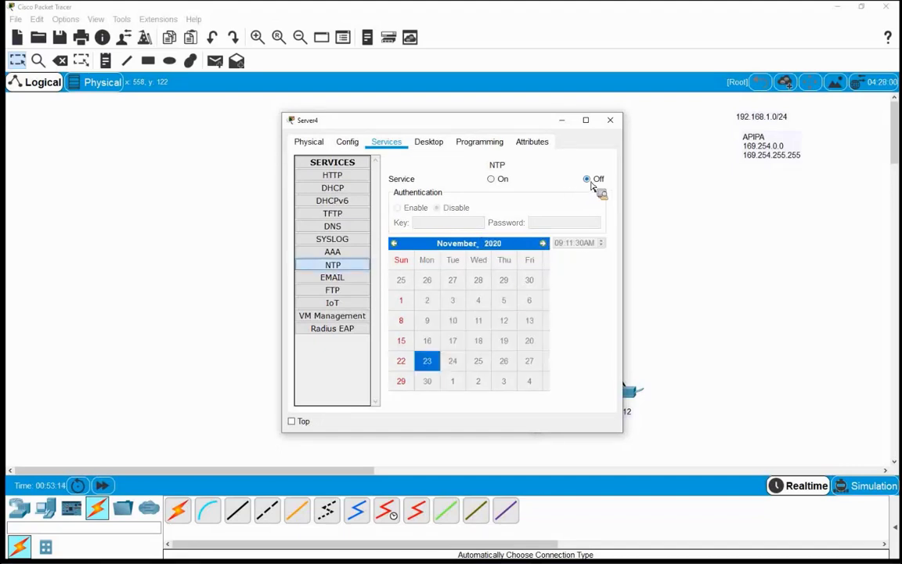
click(492, 180)
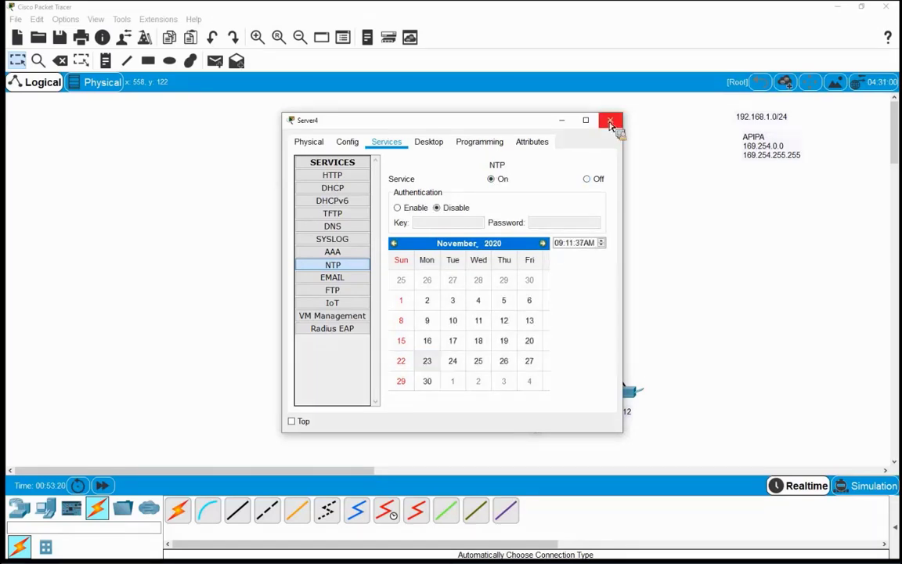
click(610, 121)
click(541, 129)
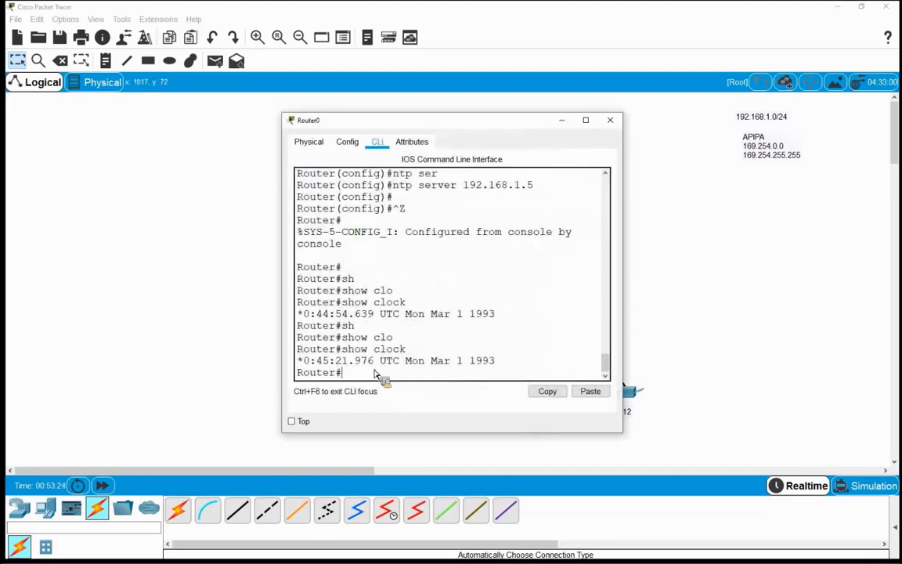
Configure 'ntp server 192.168.1.5' on Router0 again from global configuration mode
key(Return)
key(Return)
text(conf t)
key(Return)
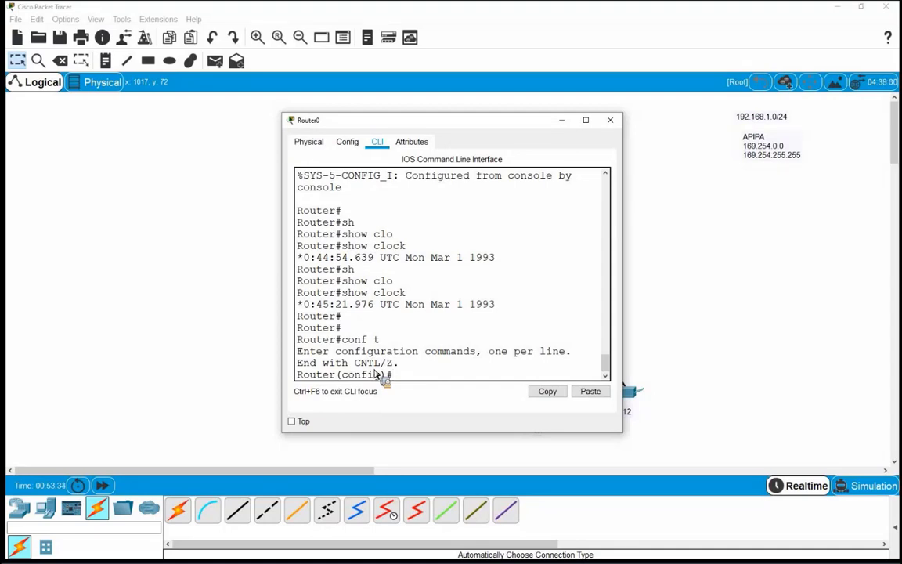
text(nt)
key(Tab)
text(ser)
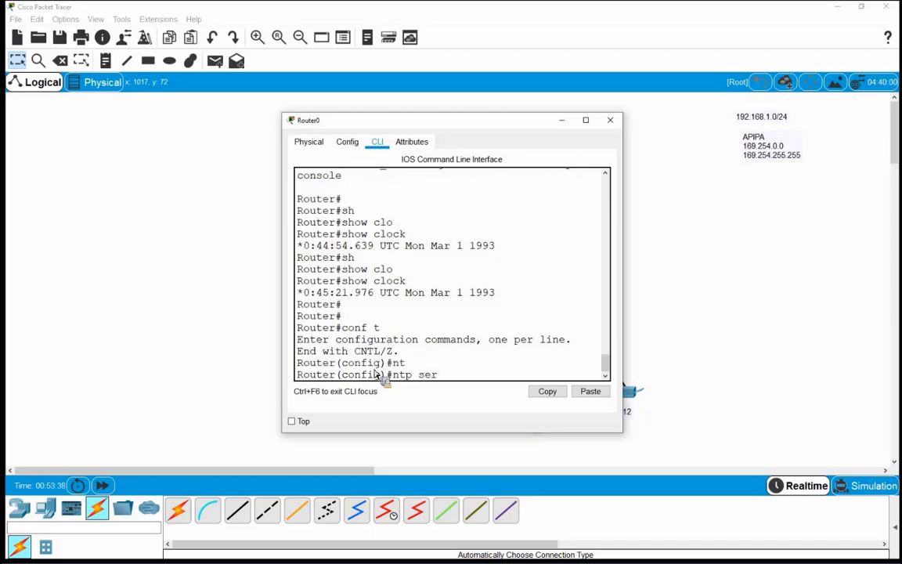
key(Tab)
text(1)
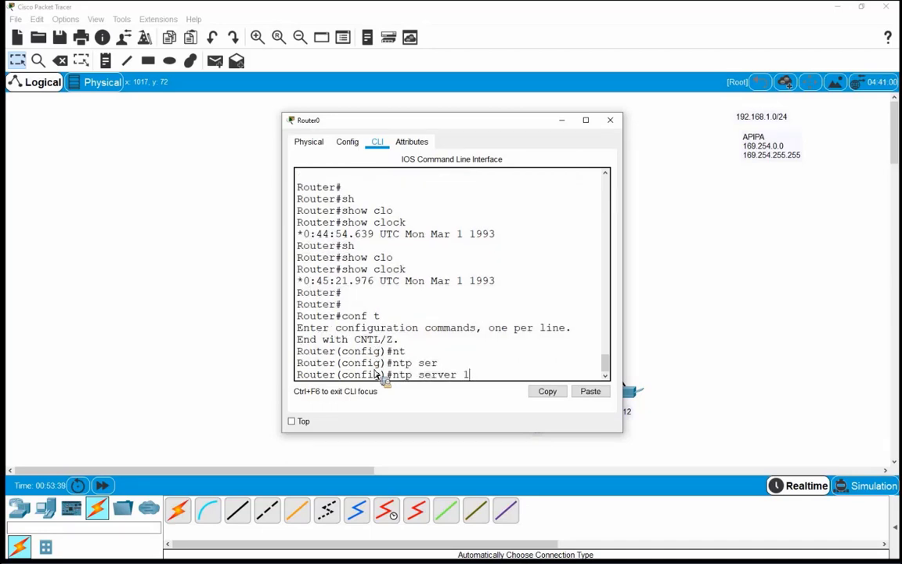
text(92.168.1.5)
key(Return)
key(Return)
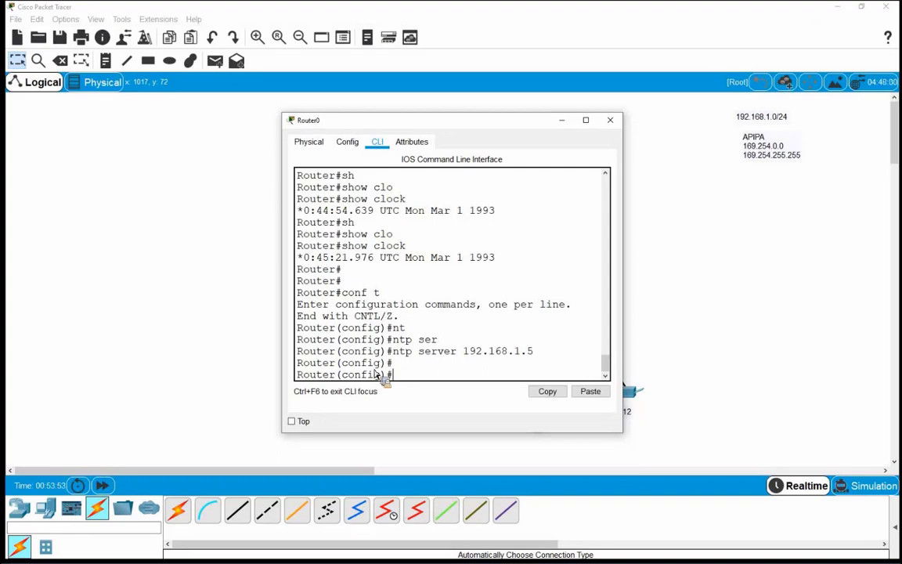
Return to the privileged prompt and type the 'show clock' command
key(ctrl+z)
key(Return)
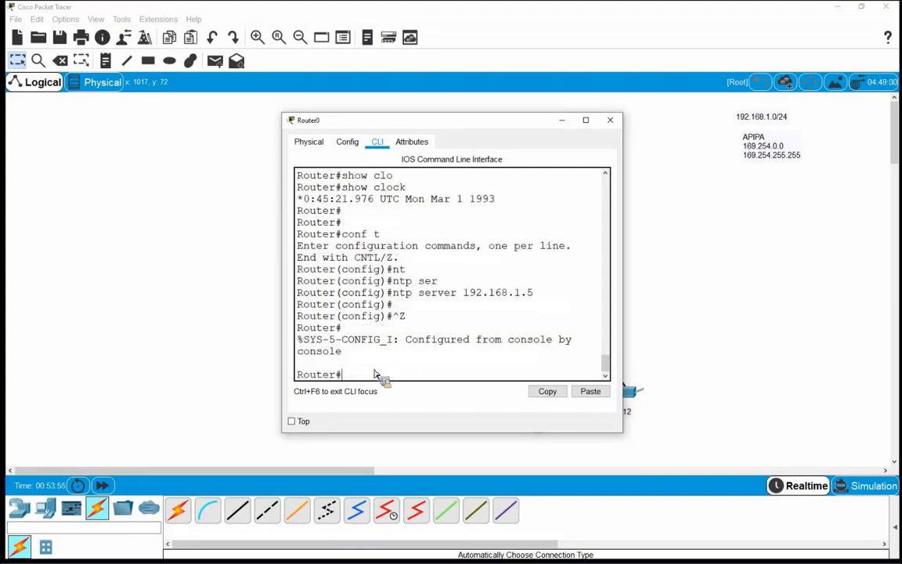
key(Return)
text(sho)
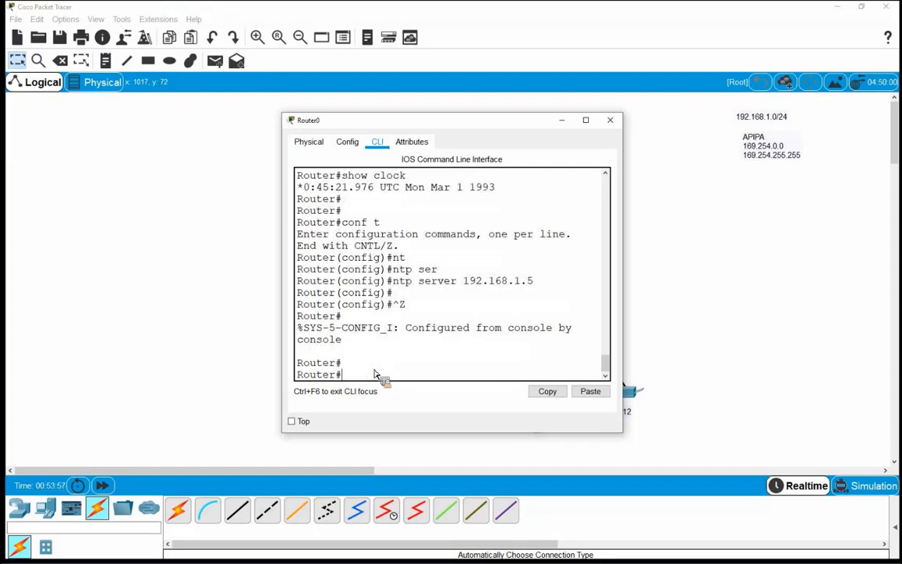
key(Tab)
text(clo)
key(Tab)
Show Router0's clock, now synced to 9:12:18 UTC Nov 23 2020, highlight address and time, then close
key(Return)
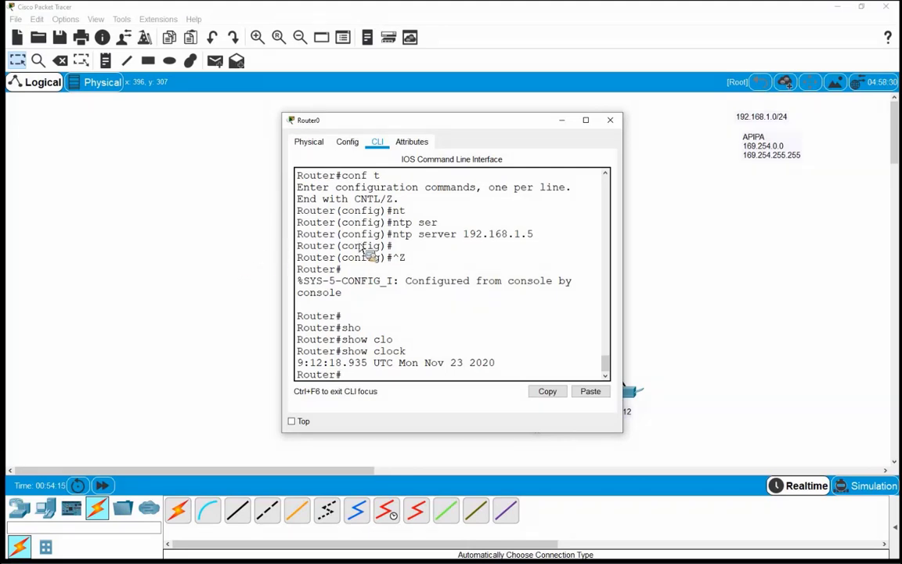
drag(464, 235, 534, 235)
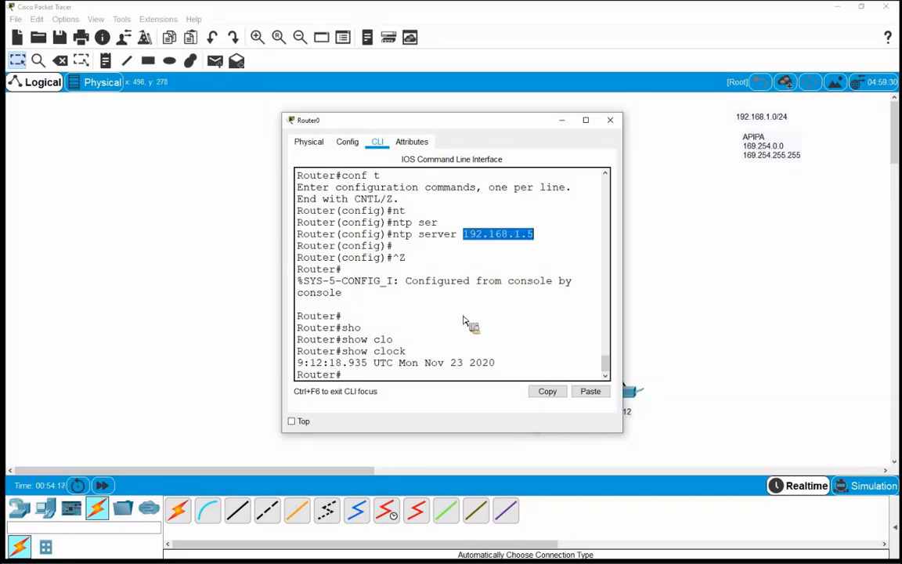
click(461, 357)
drag(477, 366, 501, 375)
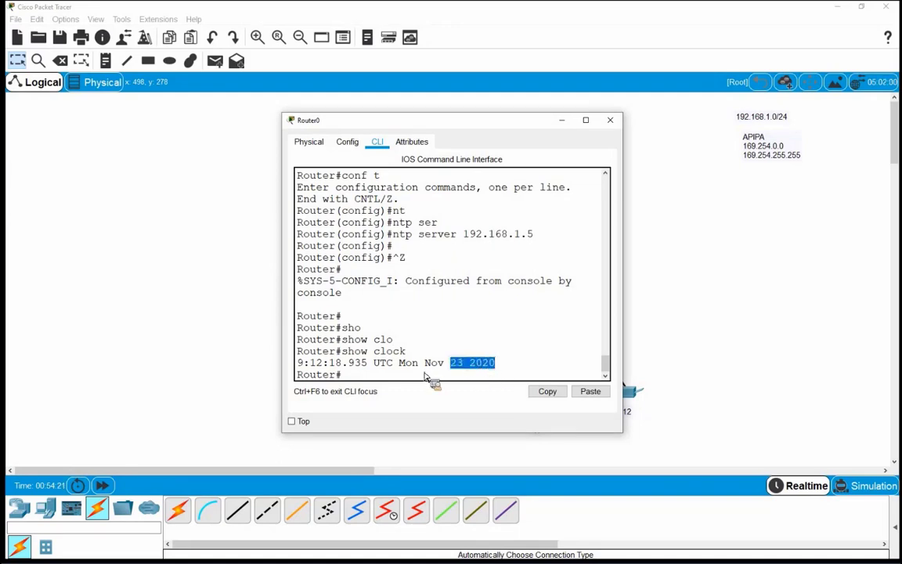
drag(304, 365, 350, 365)
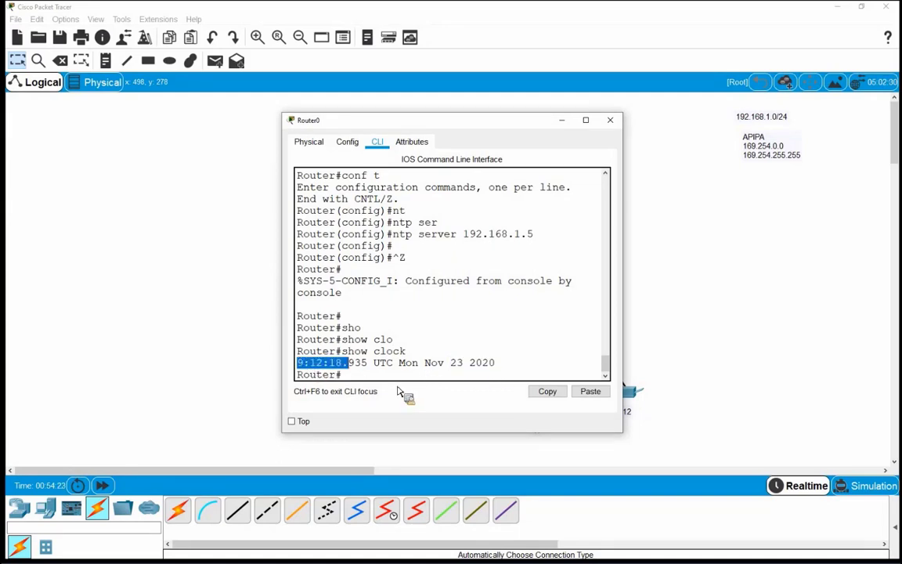
drag(398, 391, 380, 364)
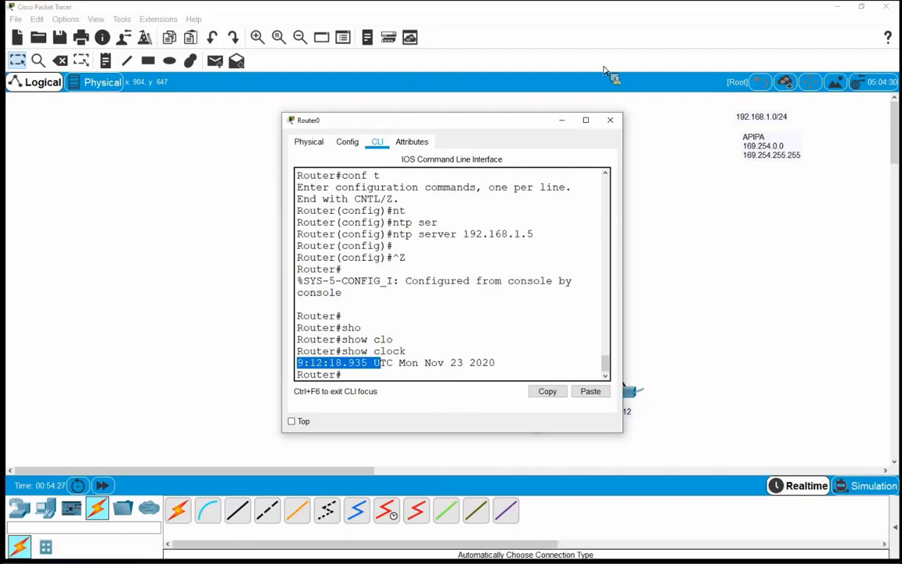
click(610, 119)
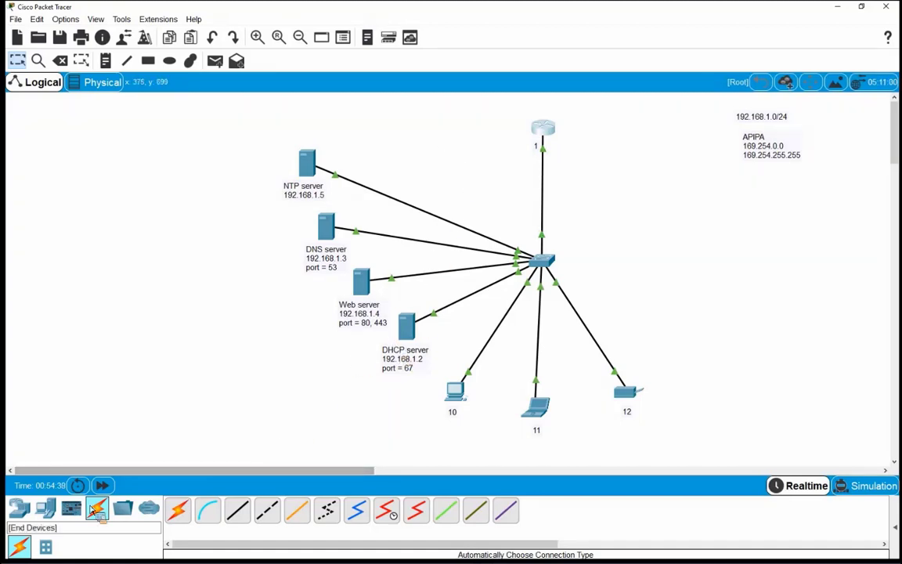
click(47, 511)
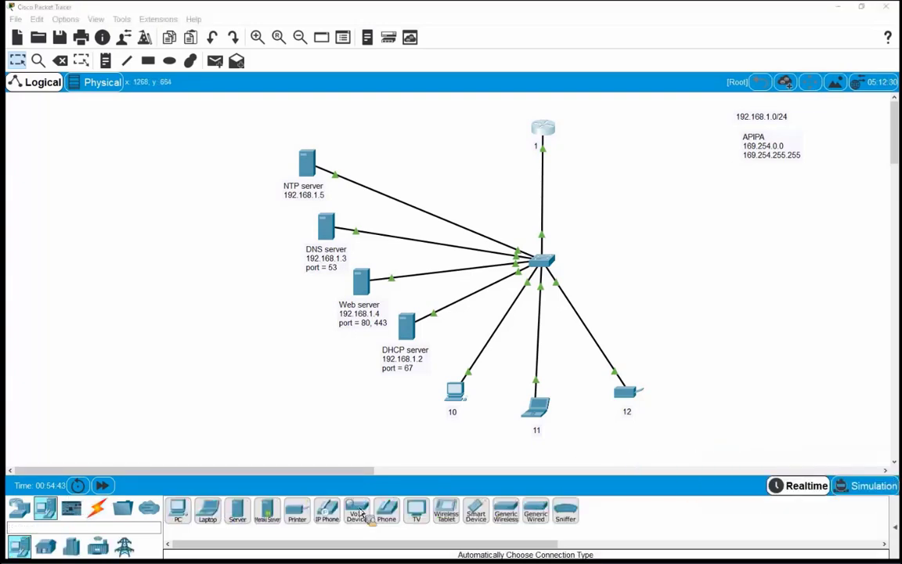
Place a Server-PT above the NTP server with a two-line note 'Syslog server' / '192.168.1.6'
click(237, 511)
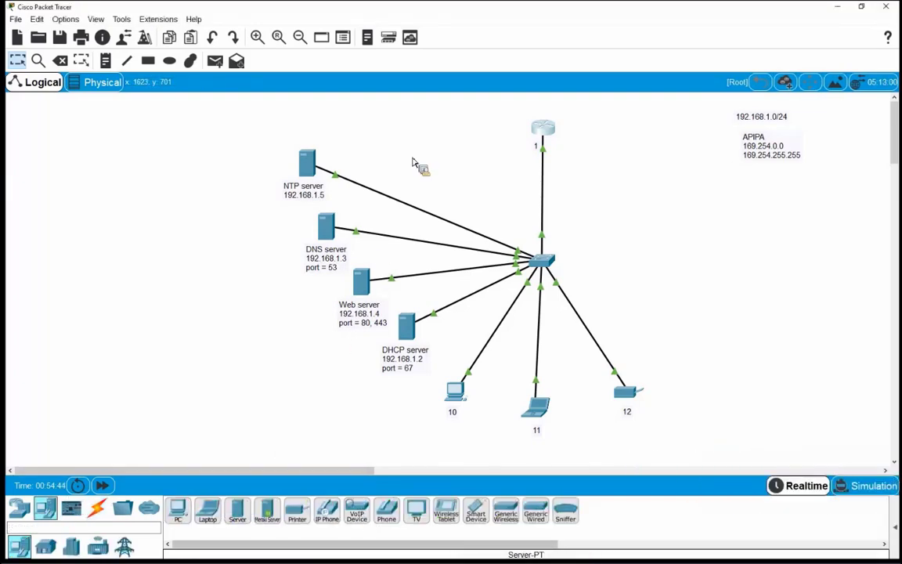
click(390, 119)
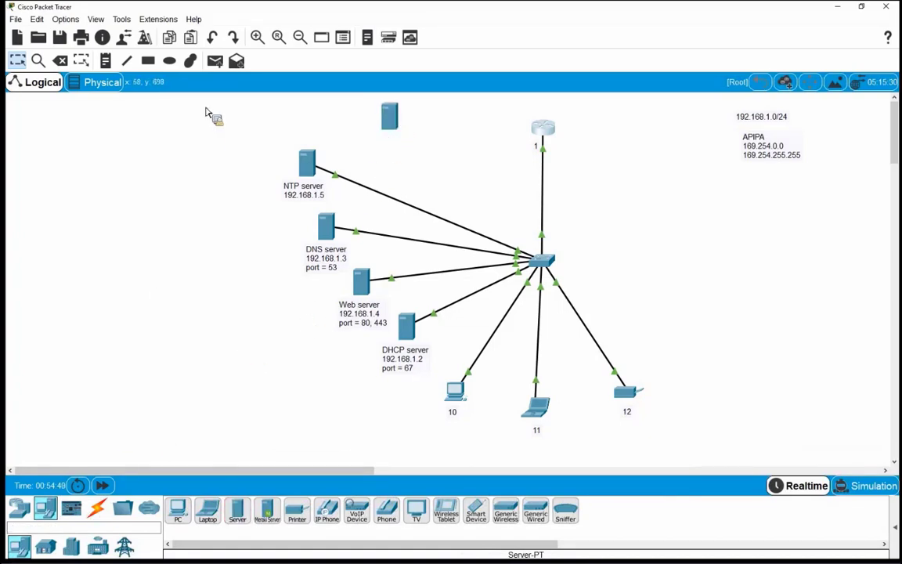
click(110, 62)
click(351, 146)
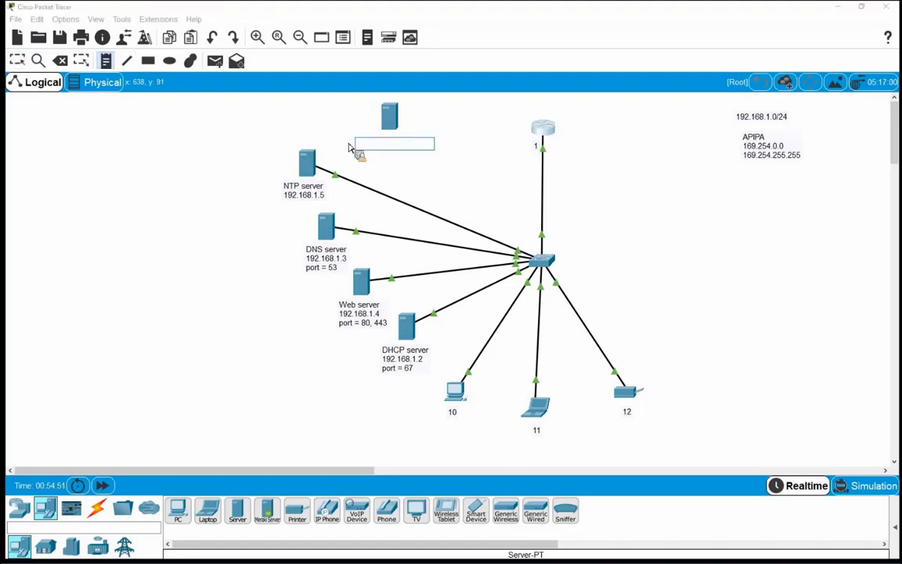
text(Syslog s)
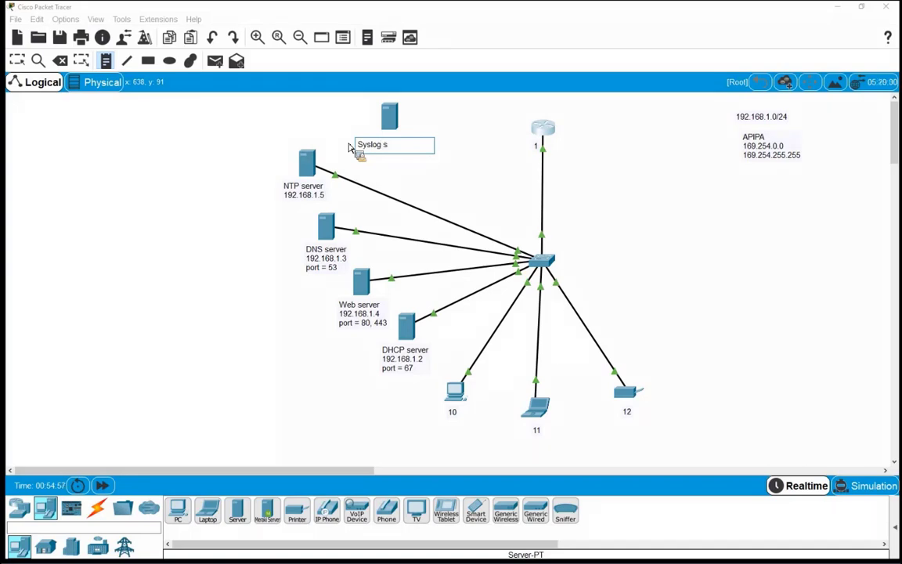
text(erver)
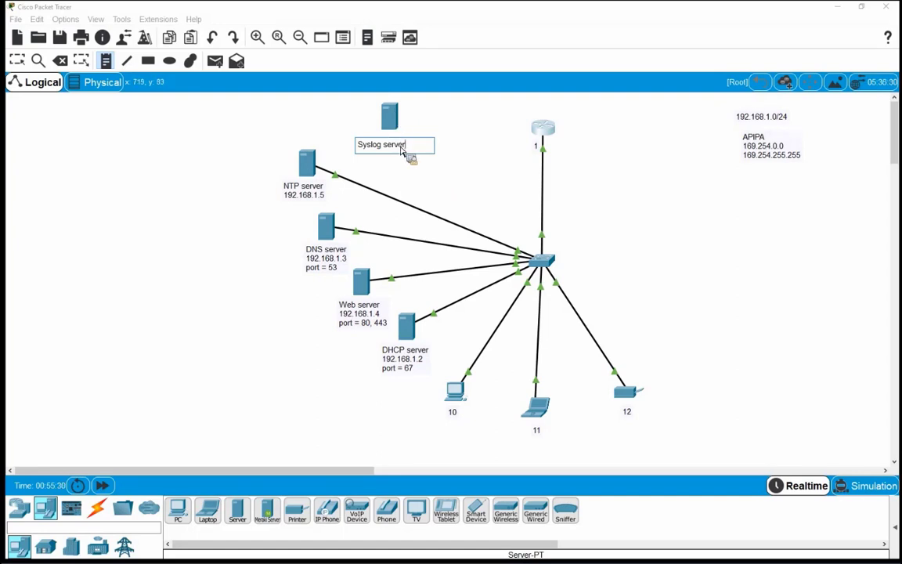
key(Return)
text(192.)
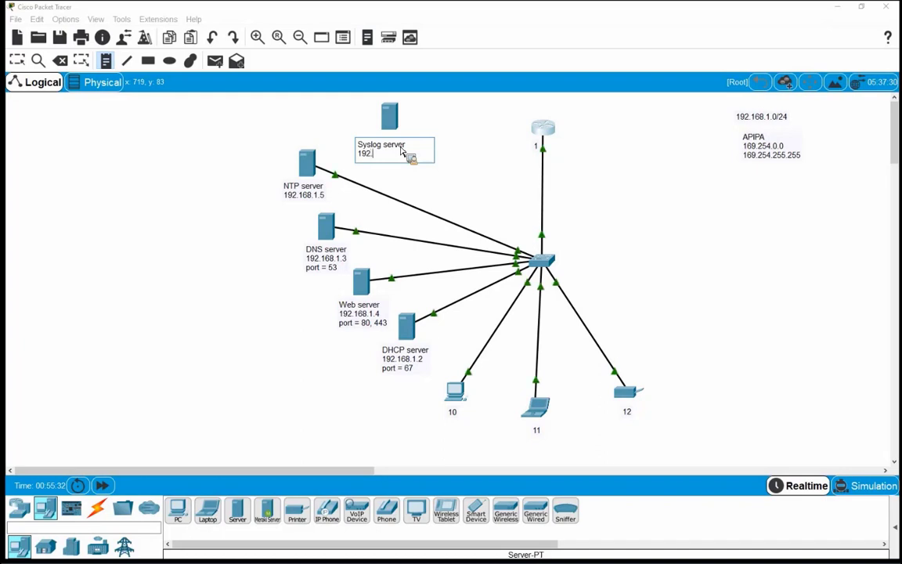
text(168.1)
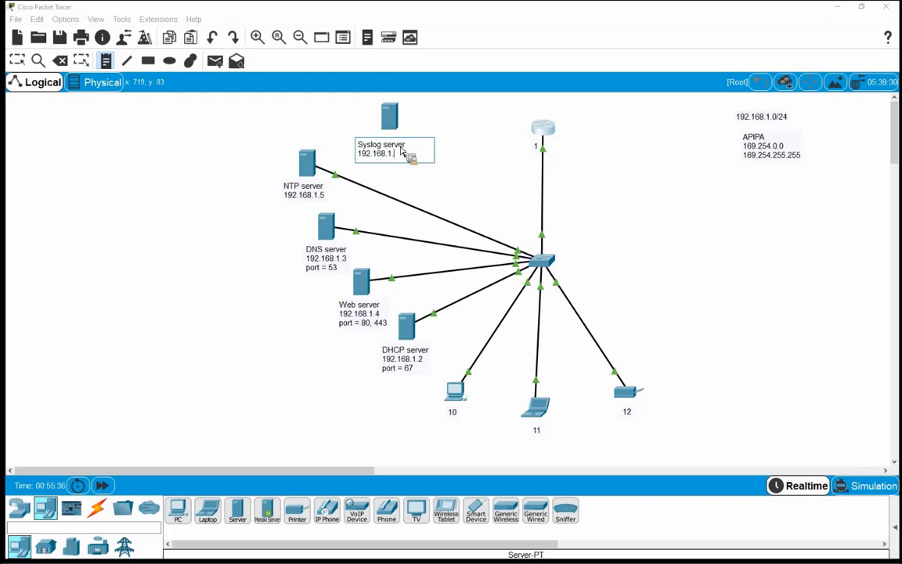
text(.6)
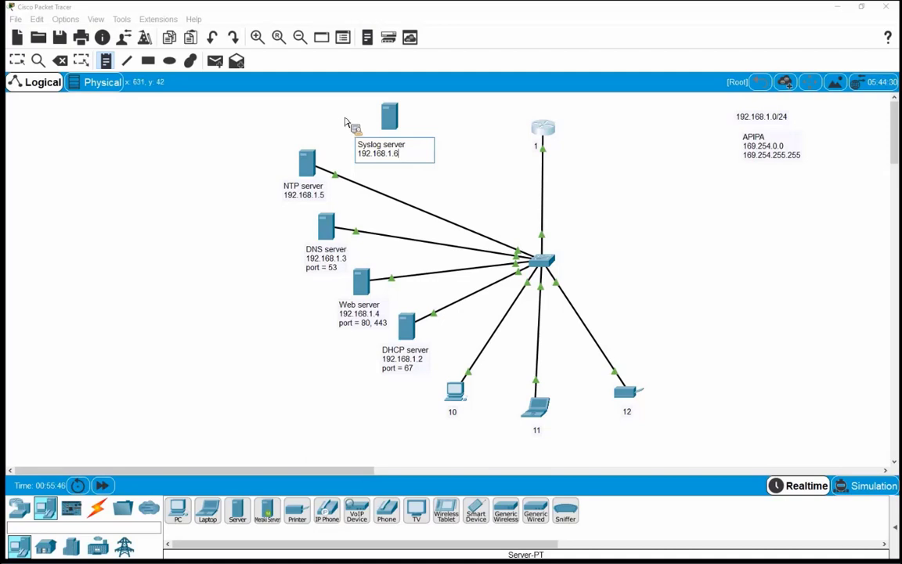
click(294, 184)
Add a 'port = 123' line to the NTP server's label
key(Escape)
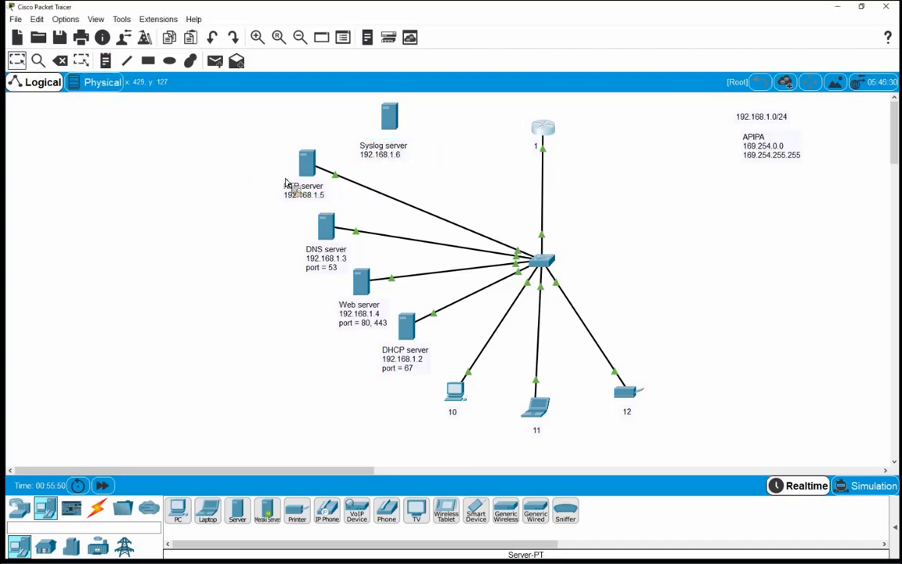
double_click(293, 189)
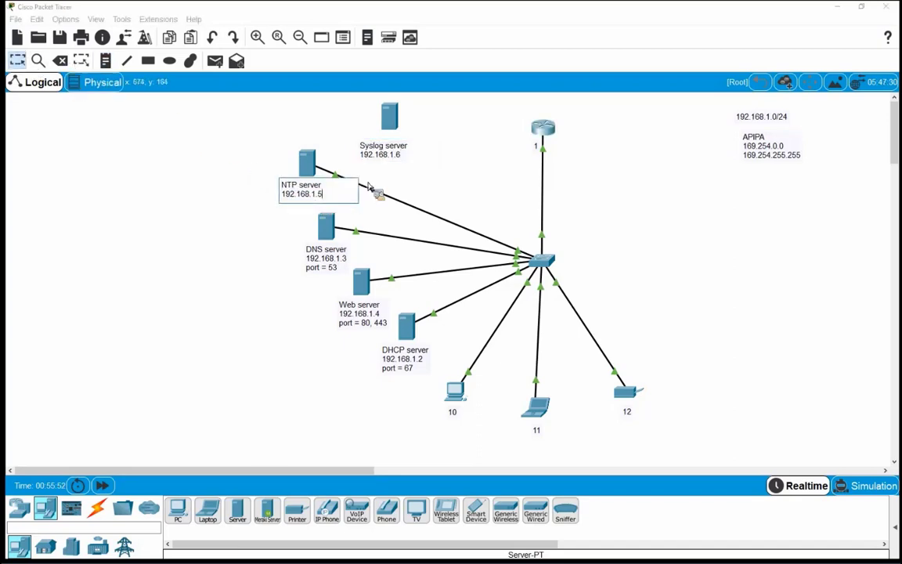
key(Return)
text(port =)
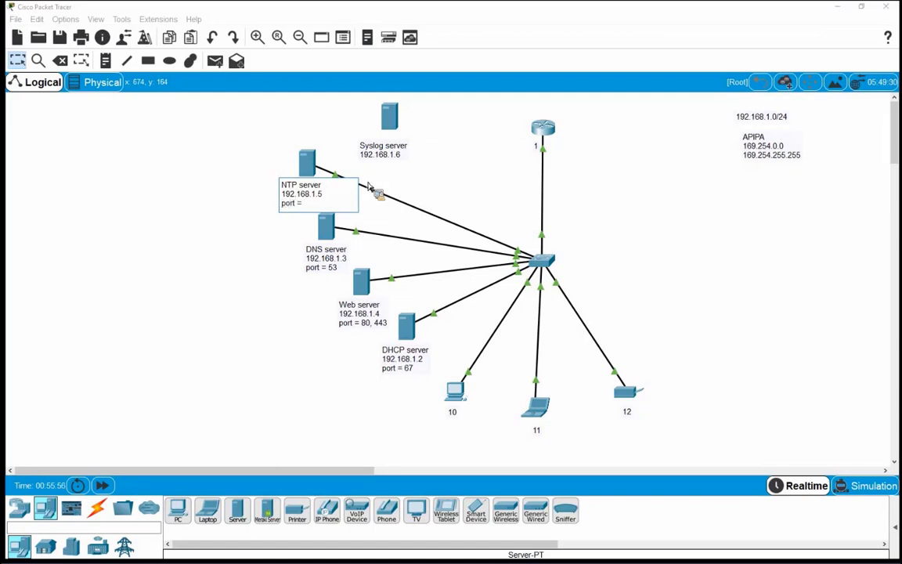
text(123)
click(400, 156)
Add 'port = 514' to the Syslog server's label and nudge the server slightly
click(402, 158)
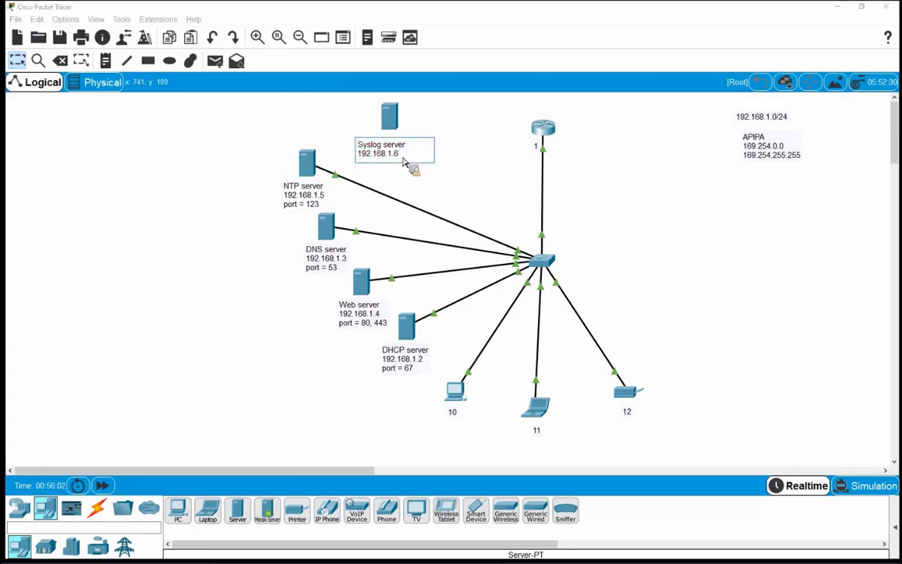
key(Return)
text(port = )
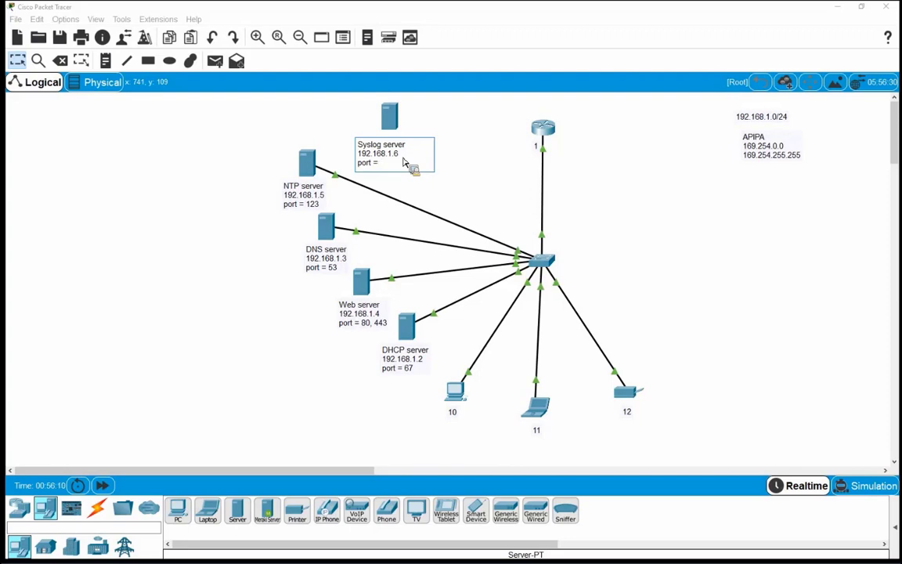
text(514)
click(403, 163)
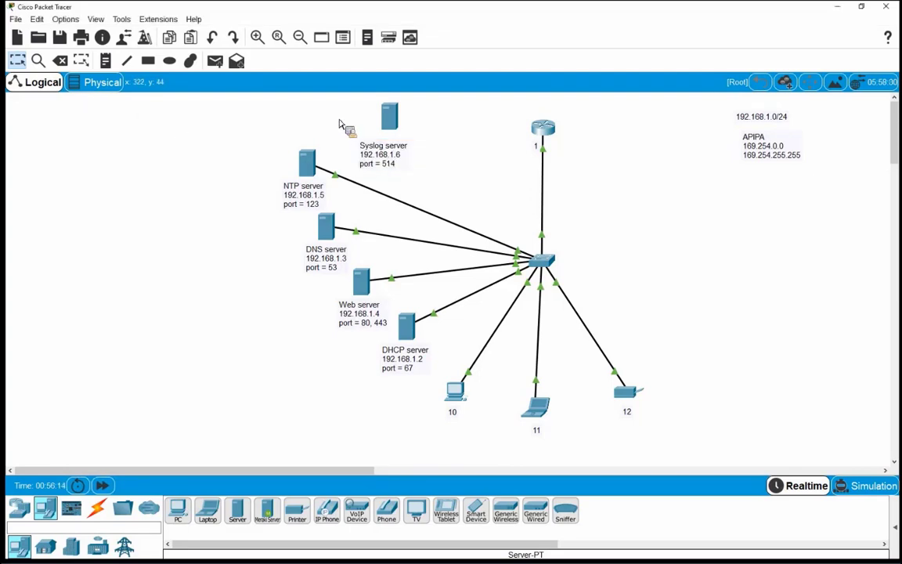
drag(386, 121, 373, 117)
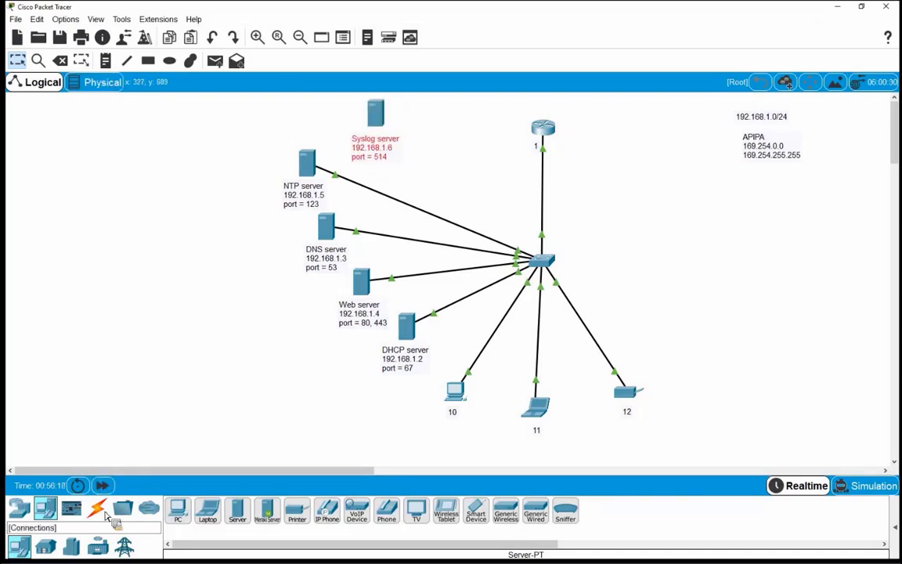
Connect the Syslog server to the switch with an automatic cable
click(97, 508)
click(178, 509)
click(375, 115)
click(541, 261)
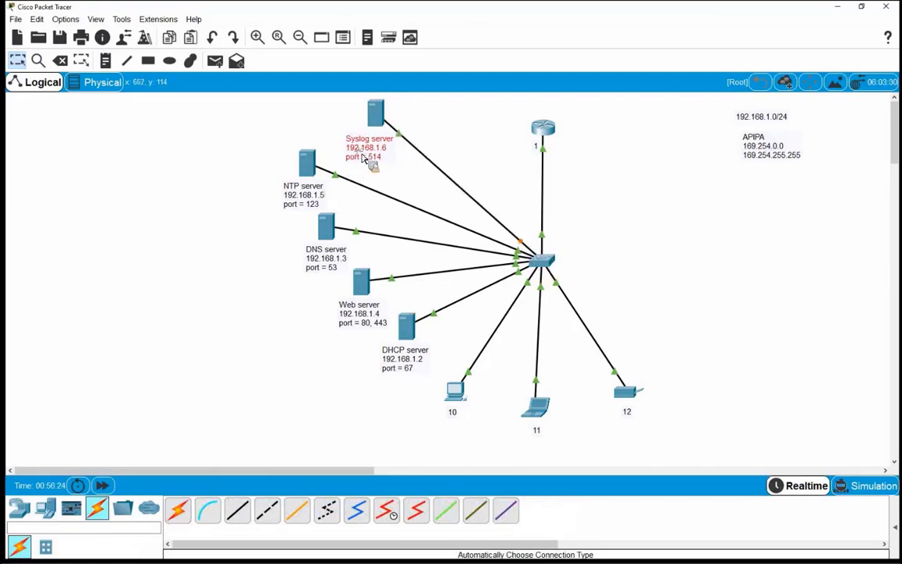
drag(361, 157, 357, 155)
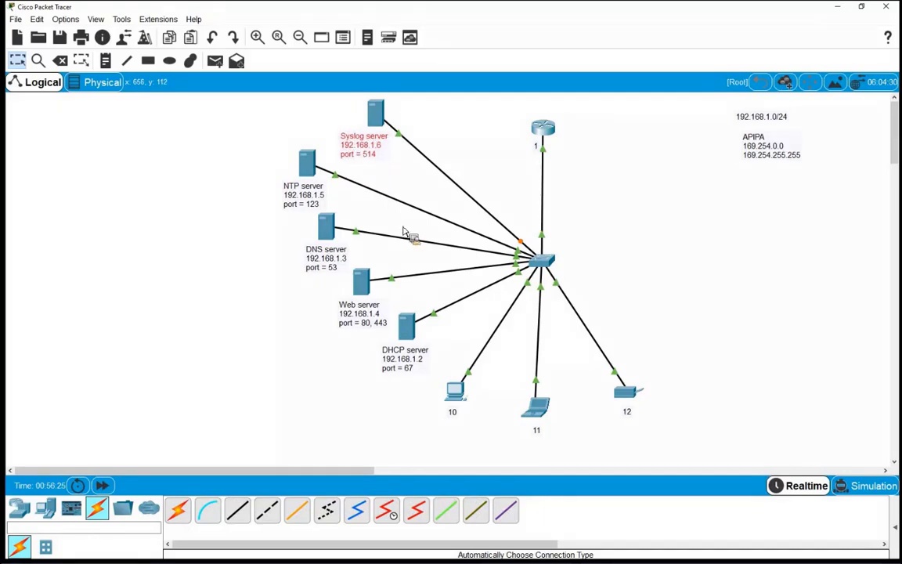
Give Server5 static IP 192.168.1.6, mask 255.255.255.0, gateway 192.168.1.1 and DNS 192.168.1.3
click(375, 112)
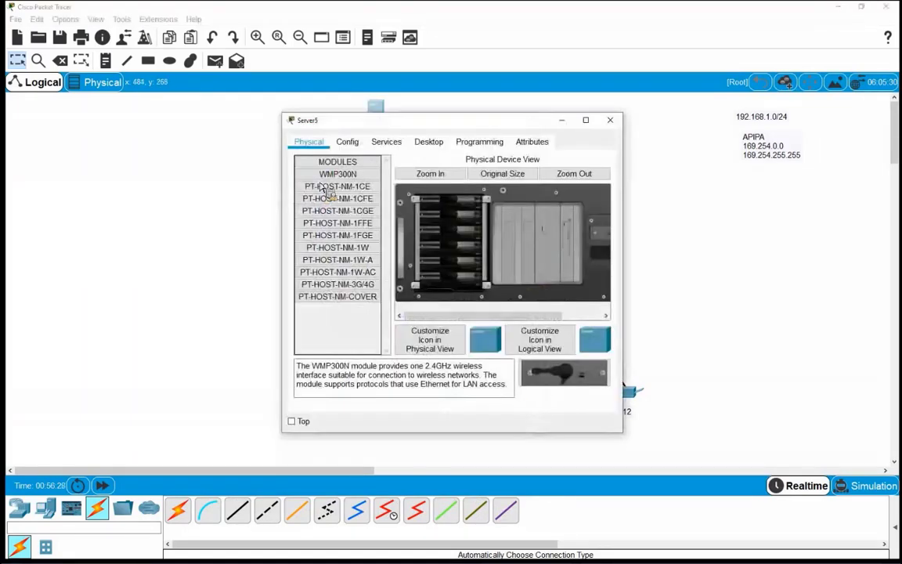
click(427, 143)
click(323, 182)
click(402, 206)
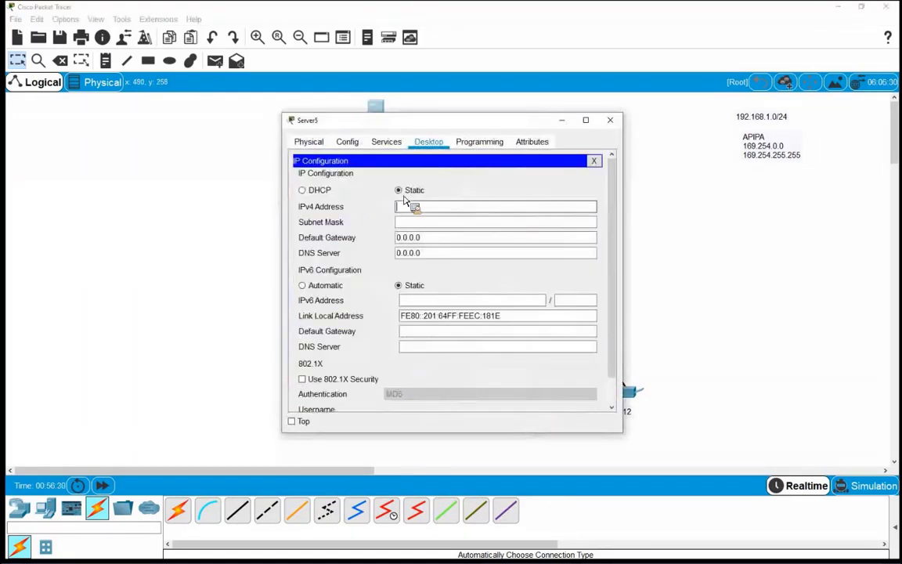
text(192.168.1.)
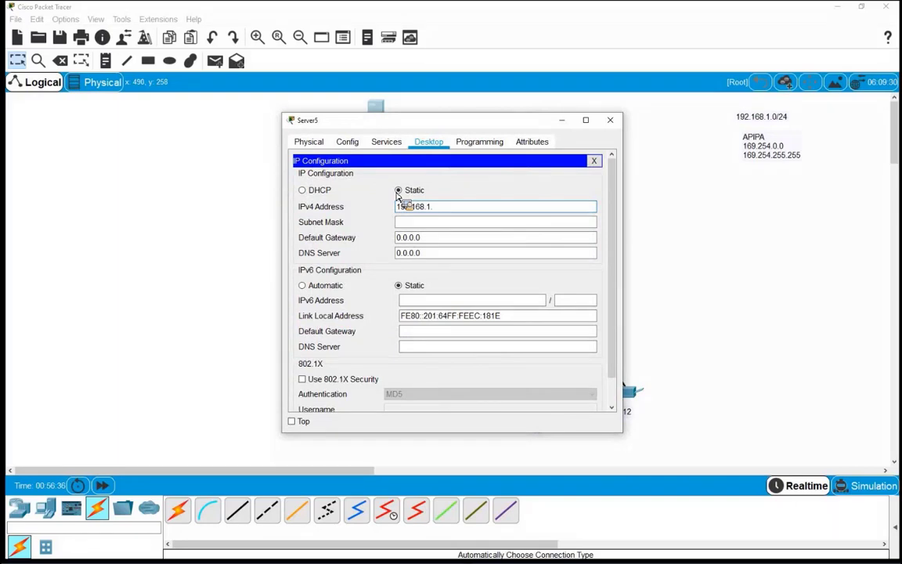
text(6)
key(Tab)
key(Tab)
text(19)
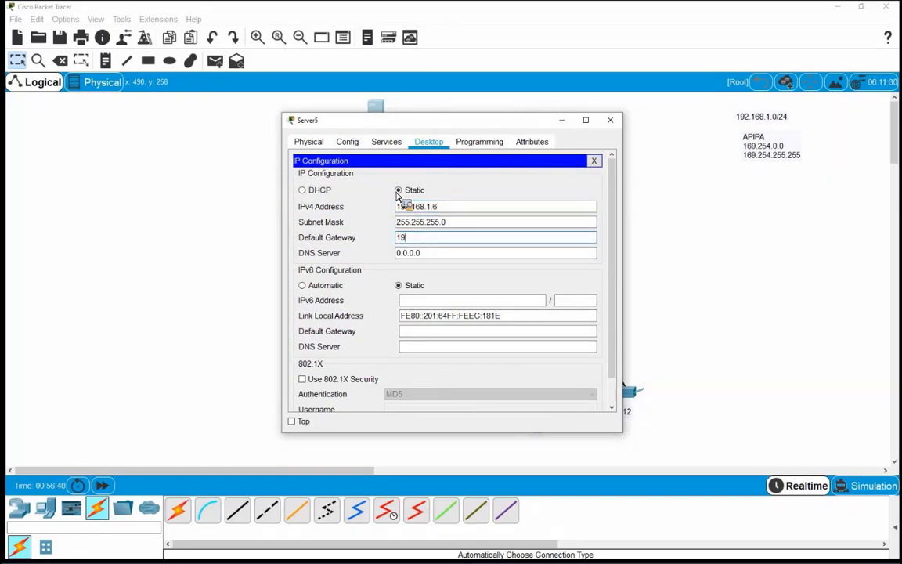
text(2.168.1.1)
key(Tab)
text(1)
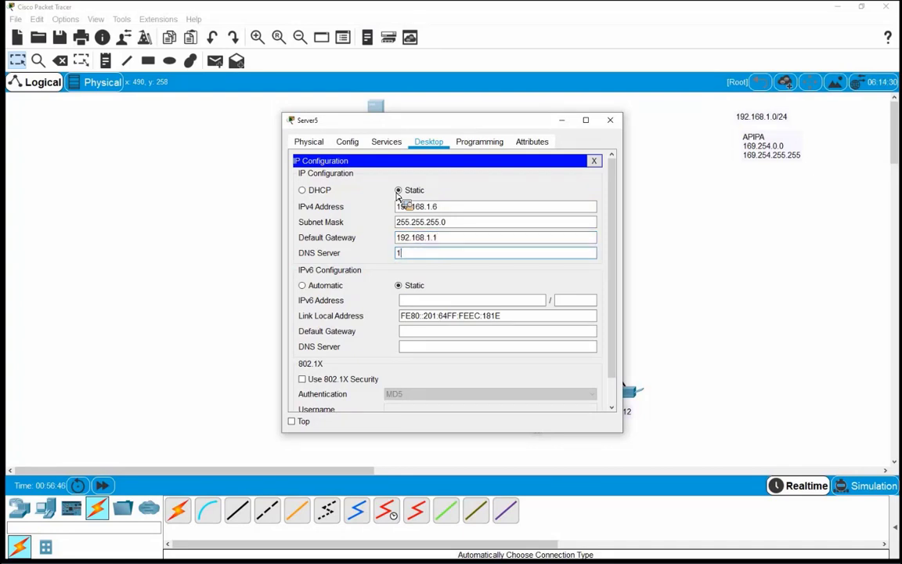
text(92.168.1.3)
Toggle Server5's SYSLOG service off and back on so it stays enabled, then close the server
click(594, 161)
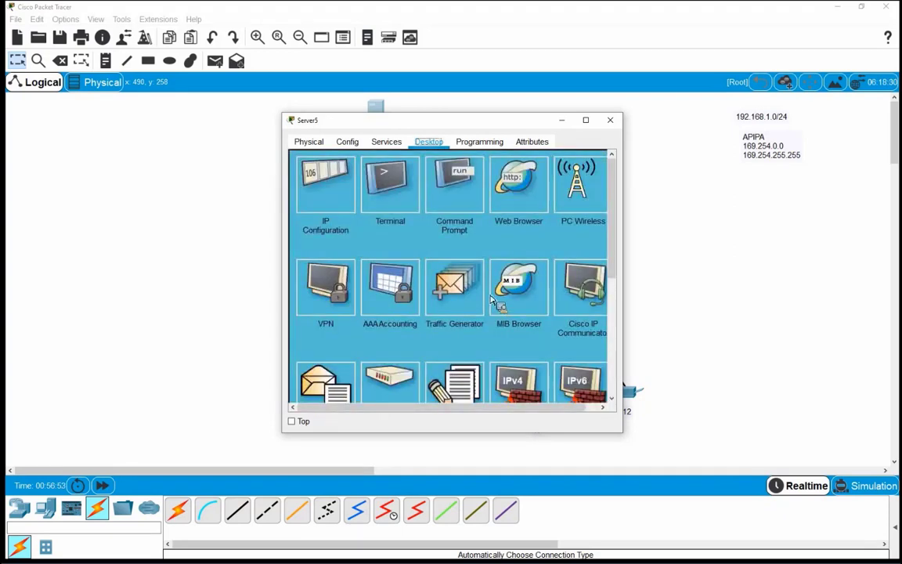
click(386, 141)
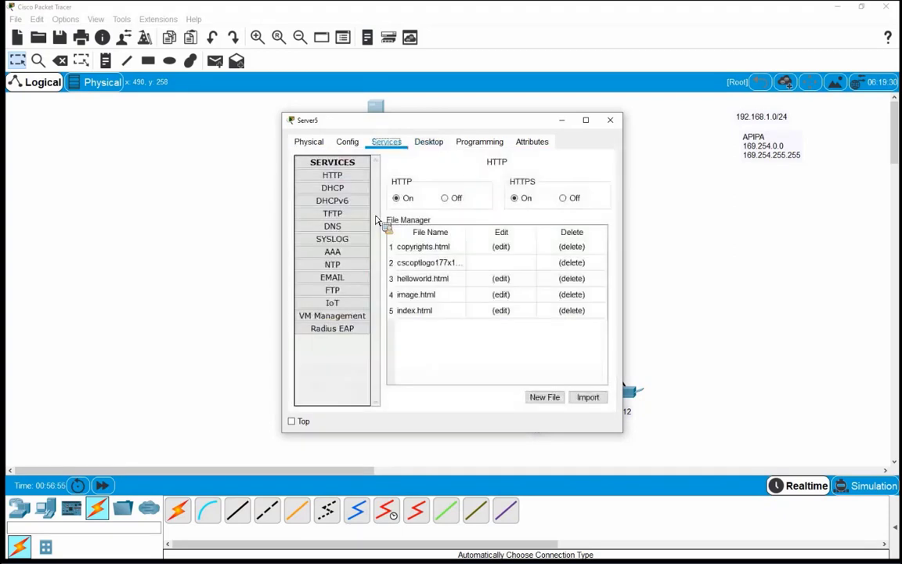
click(338, 242)
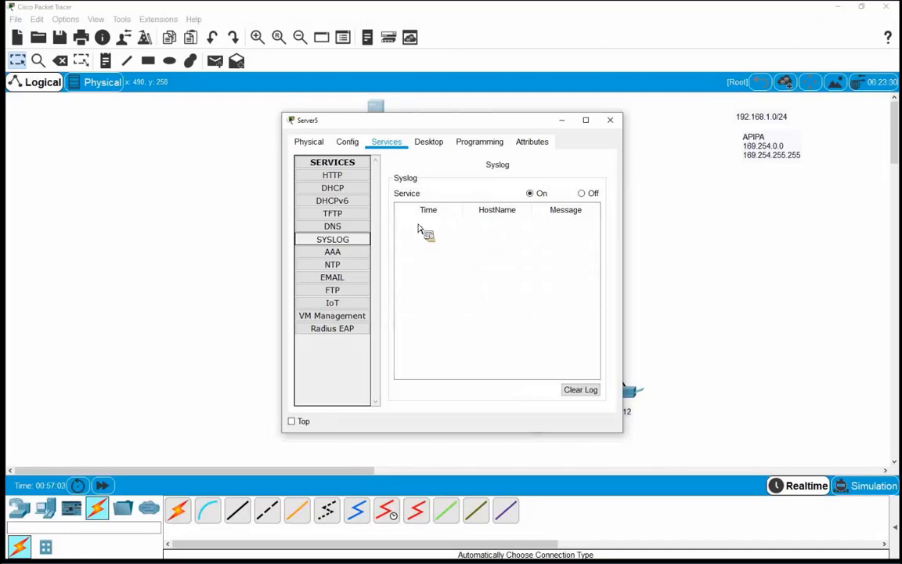
click(593, 194)
click(542, 196)
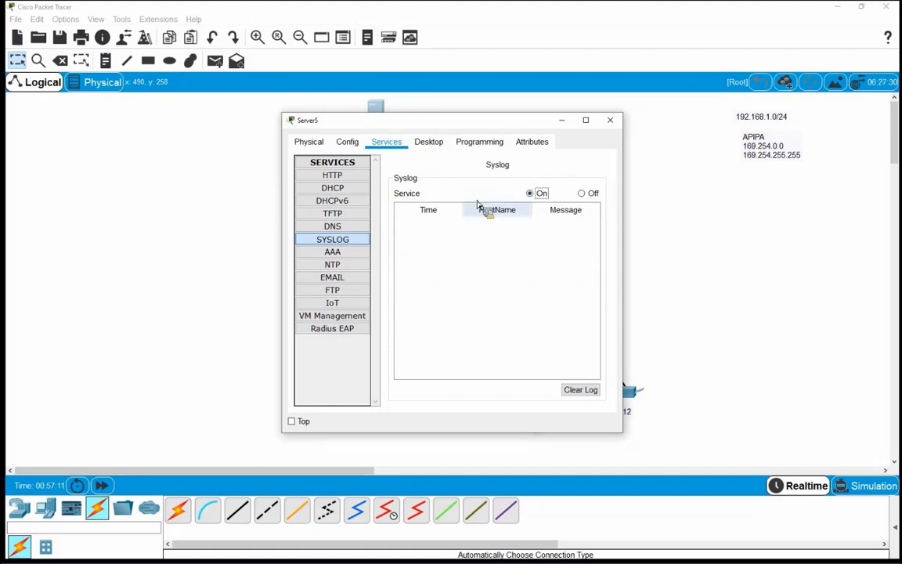
click(611, 121)
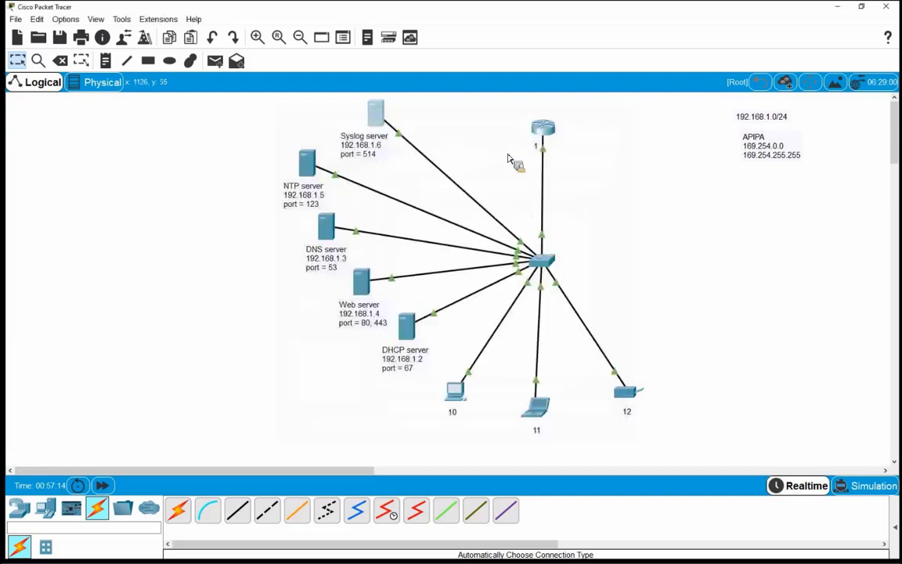
Open Router0's command line and enter global configuration mode with conf t
click(548, 133)
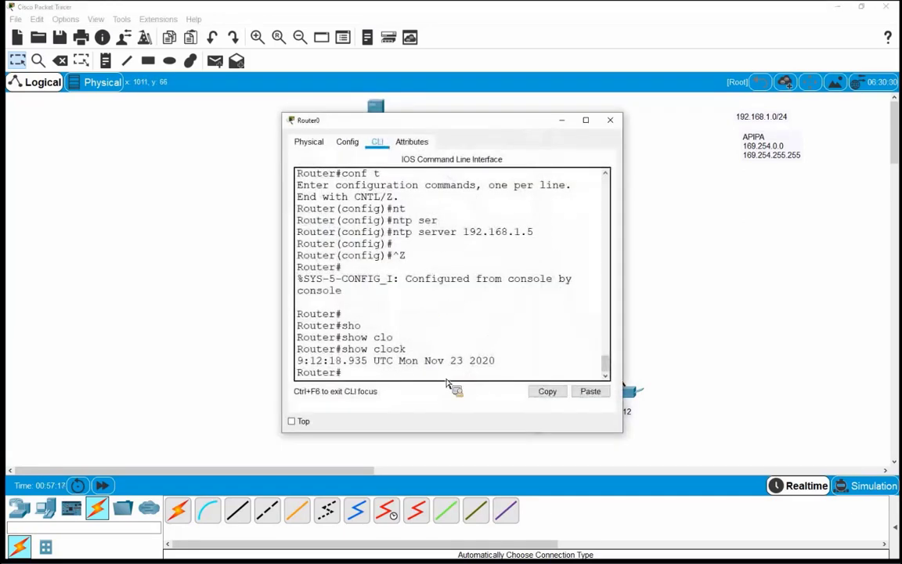
key(Return)
key(Return)
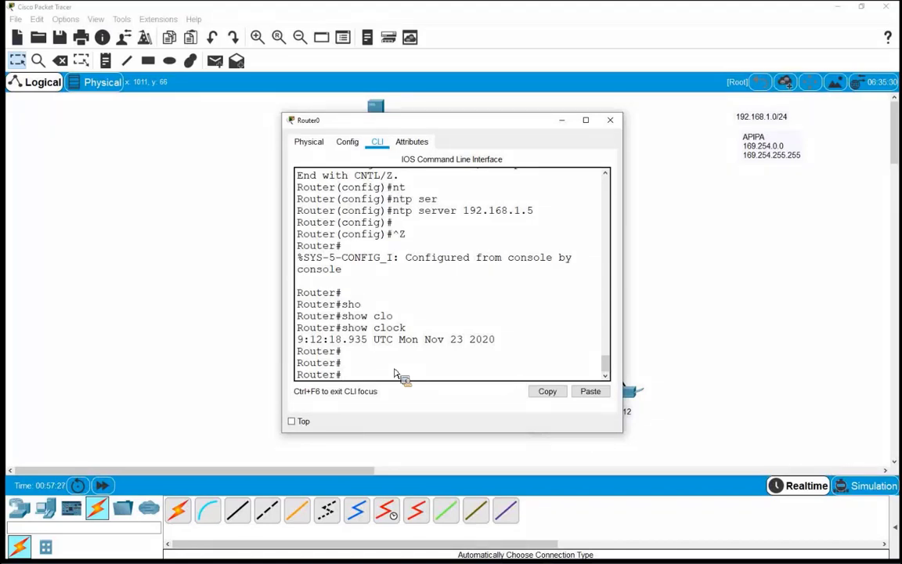
text(log)
key(Tab)
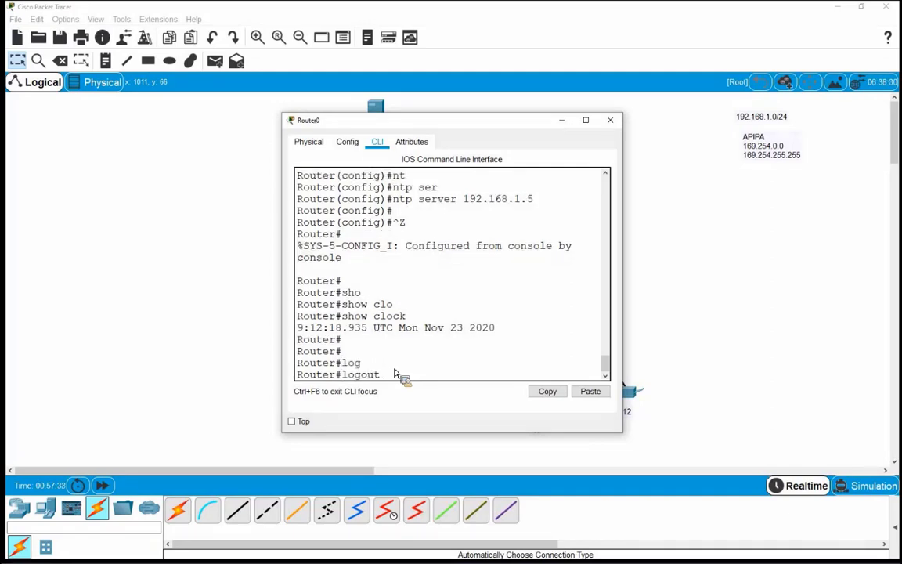
key(BackSpace)
key(BackSpace)
key(BackSpace)
key(BackSpace)
key(BackSpace)
key(BackSpace)
text(loggi)
key(Tab)
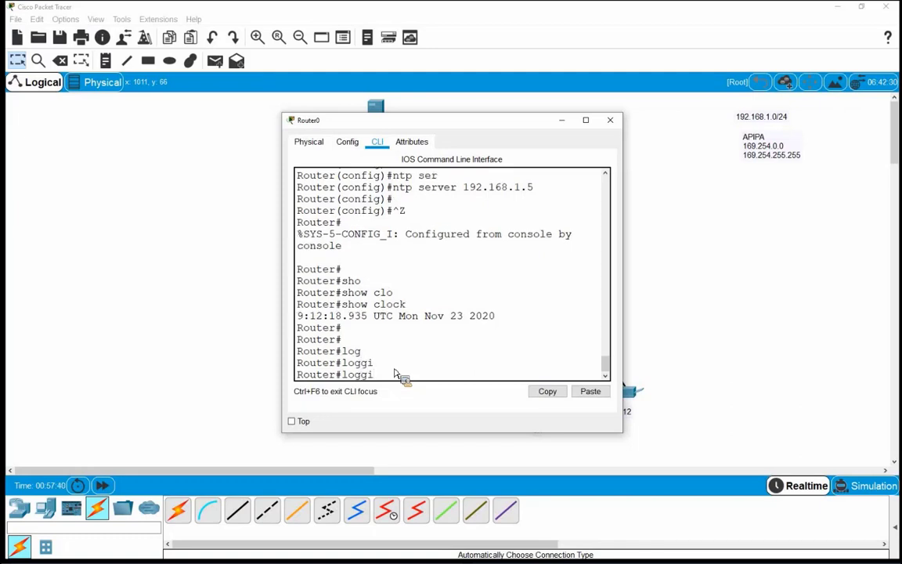
key(BackSpace)
key(BackSpace)
key(BackSpace)
key(BackSpace)
key(BackSpace)
text(conf t)
key(Return)
Start the logging command and review its help options, including host
text(log)
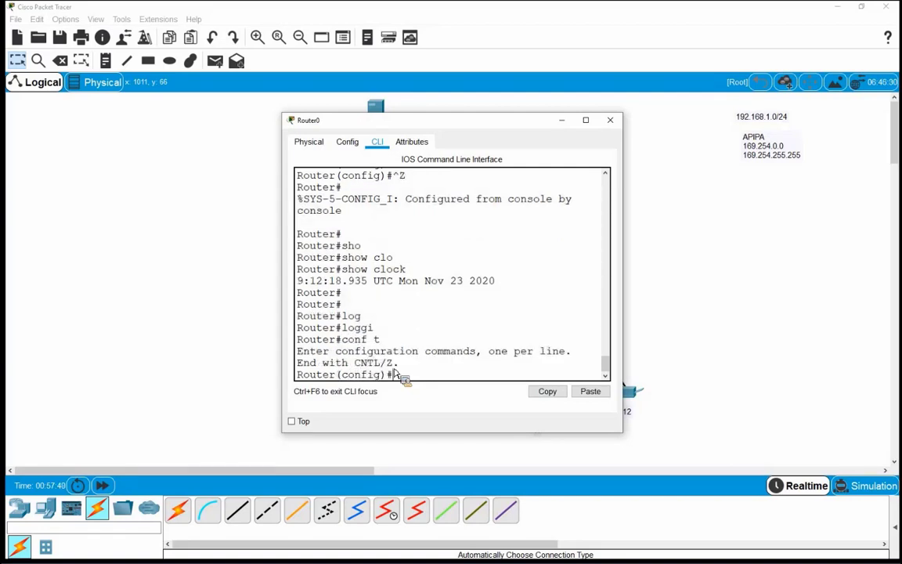
key(Tab)
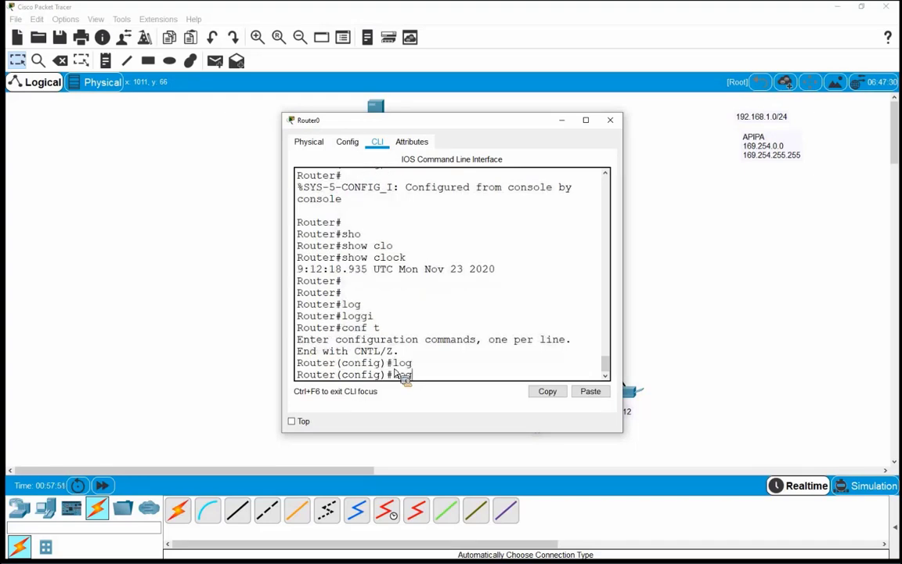
text(gin)
key(Tab)
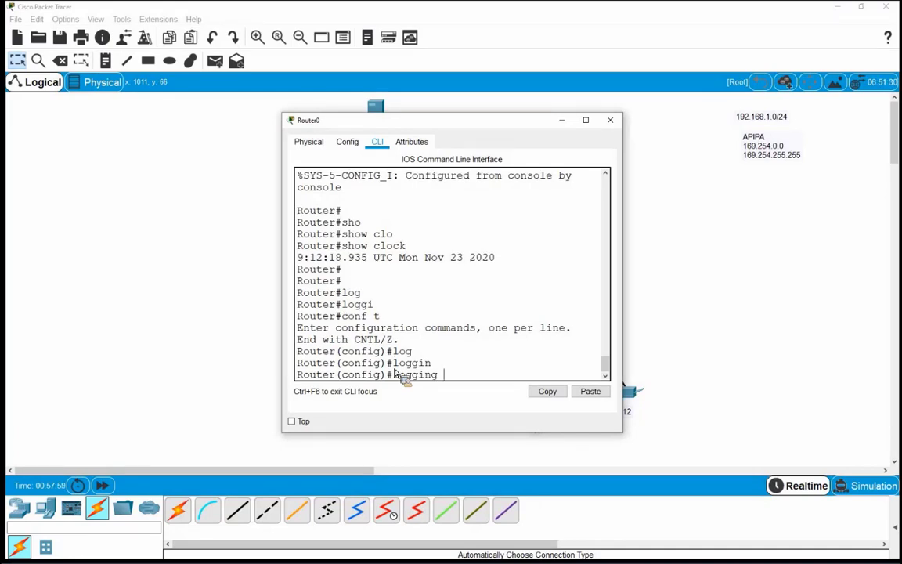
text(?)
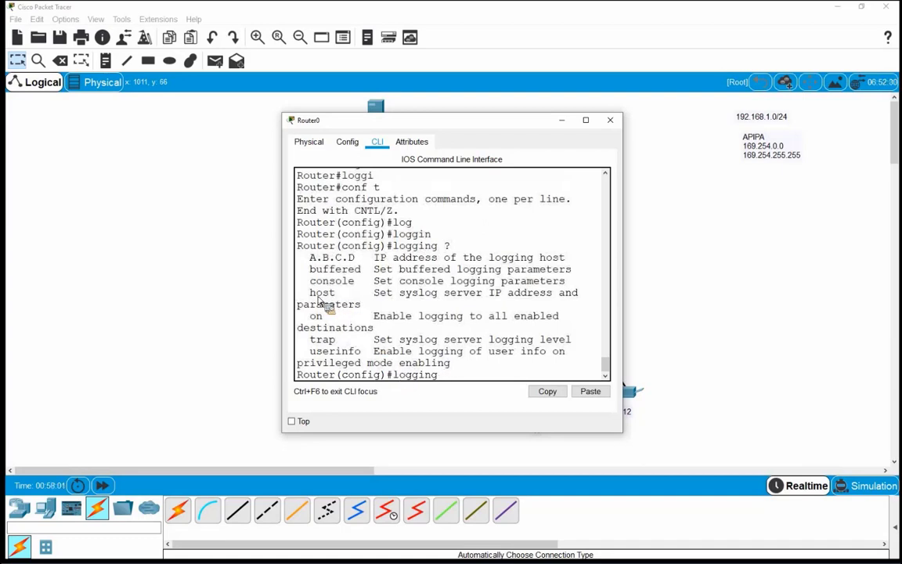
drag(310, 293, 336, 296)
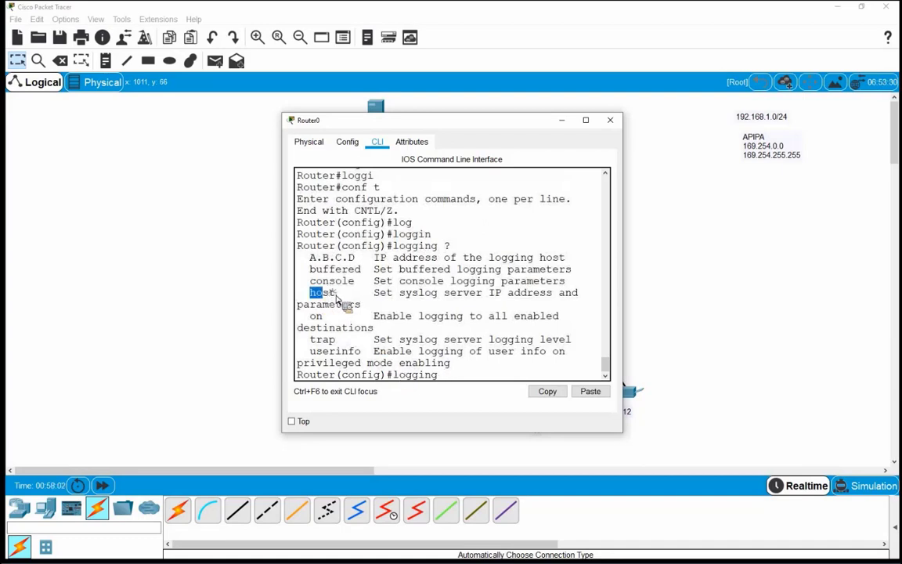
click(454, 380)
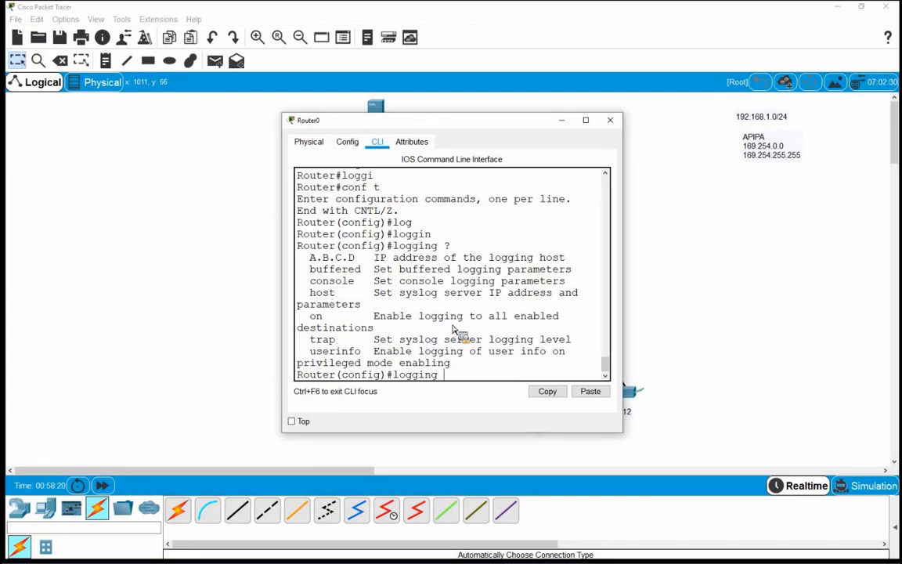
Set logging host 192.168.1.6 as the syslog server and exit configuration mode with Ctrl+Z
text(ho)
key(Tab)
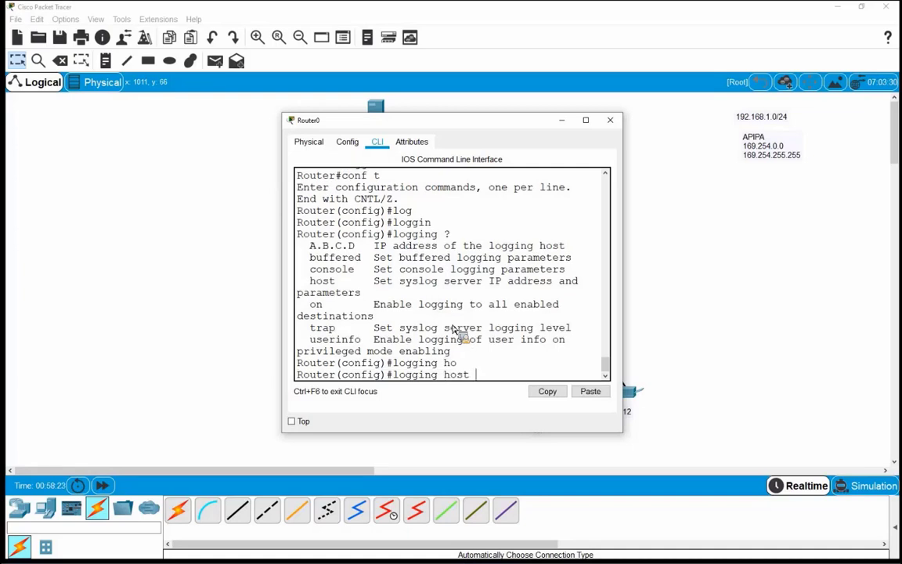
text(?)
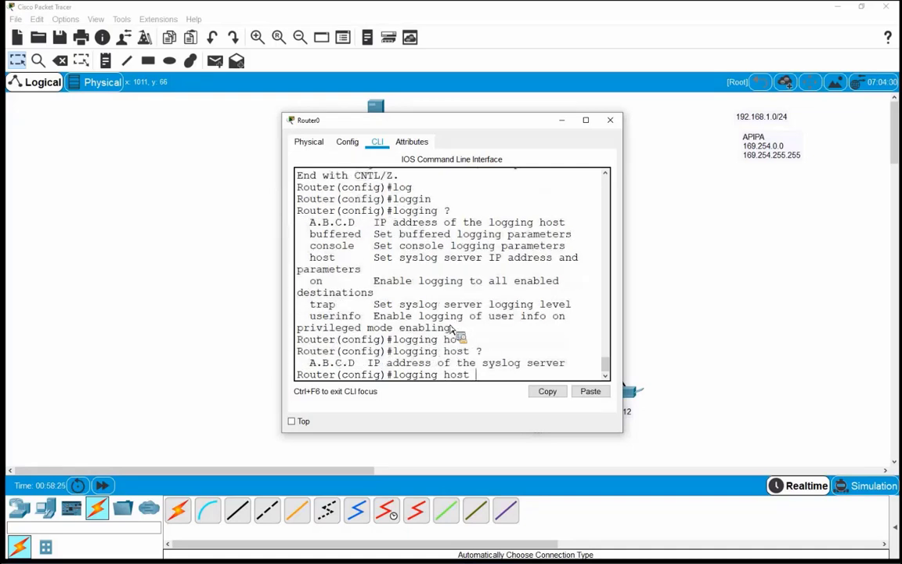
drag(310, 363, 358, 368)
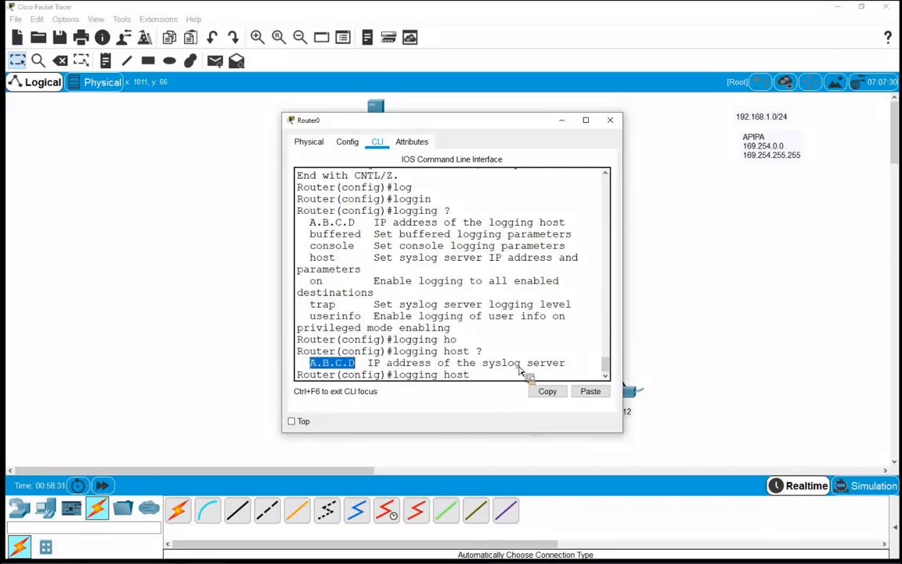
drag(483, 363, 564, 364)
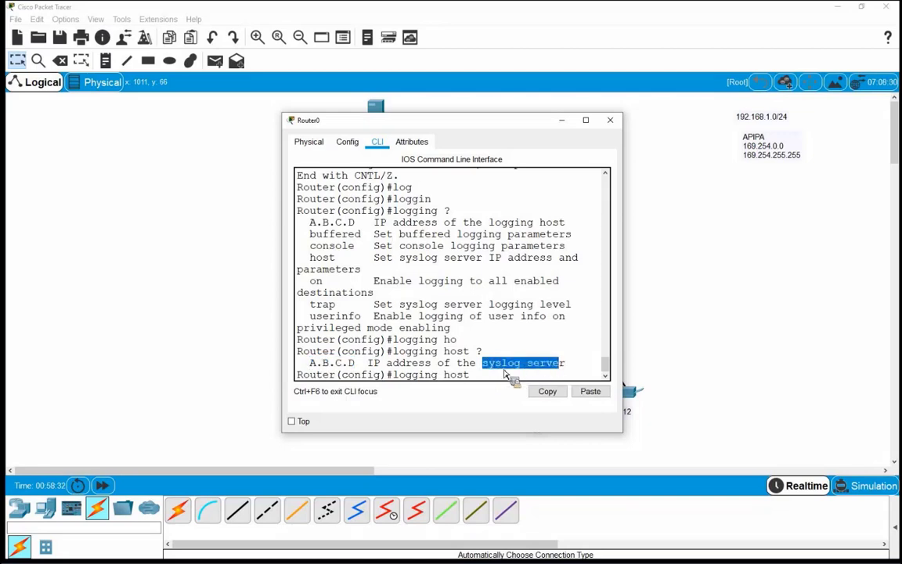
drag(310, 364, 356, 365)
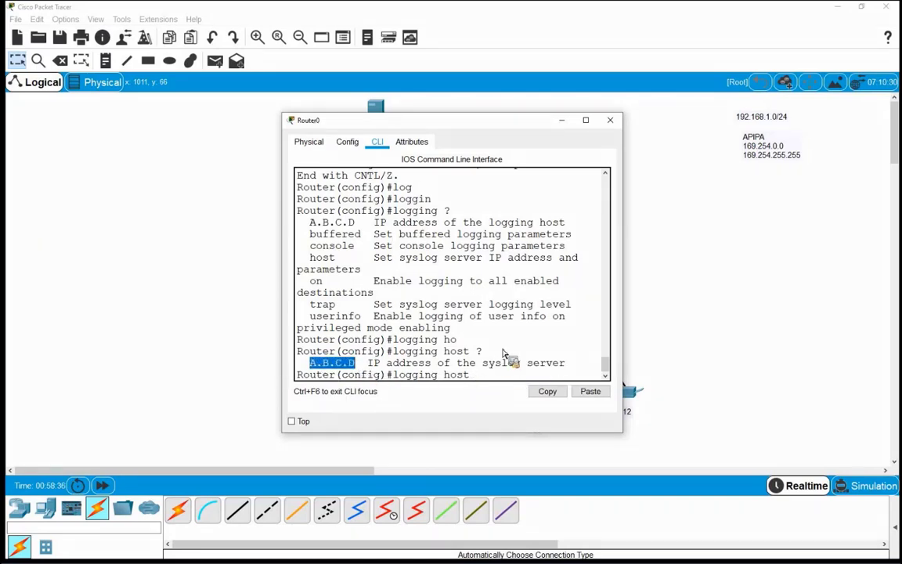
text(192)
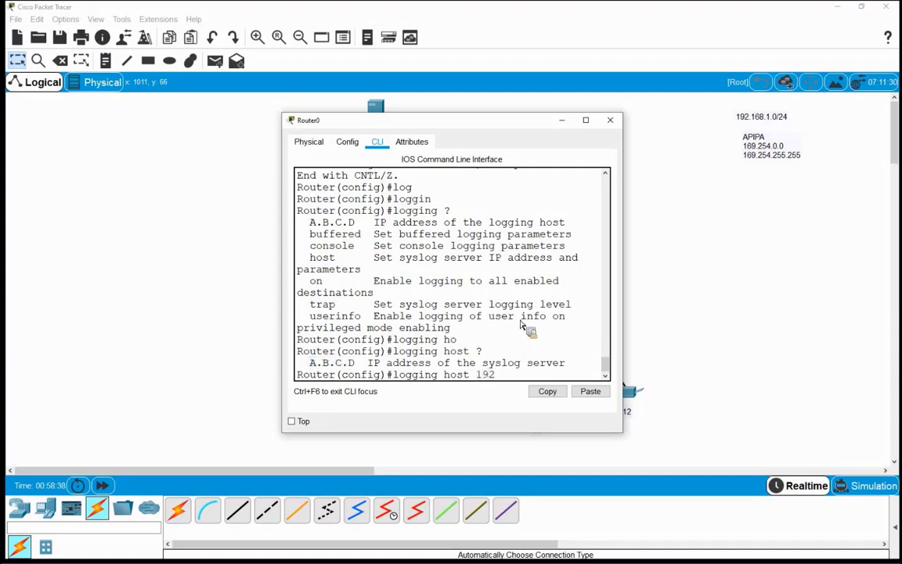
text(.168.1.6)
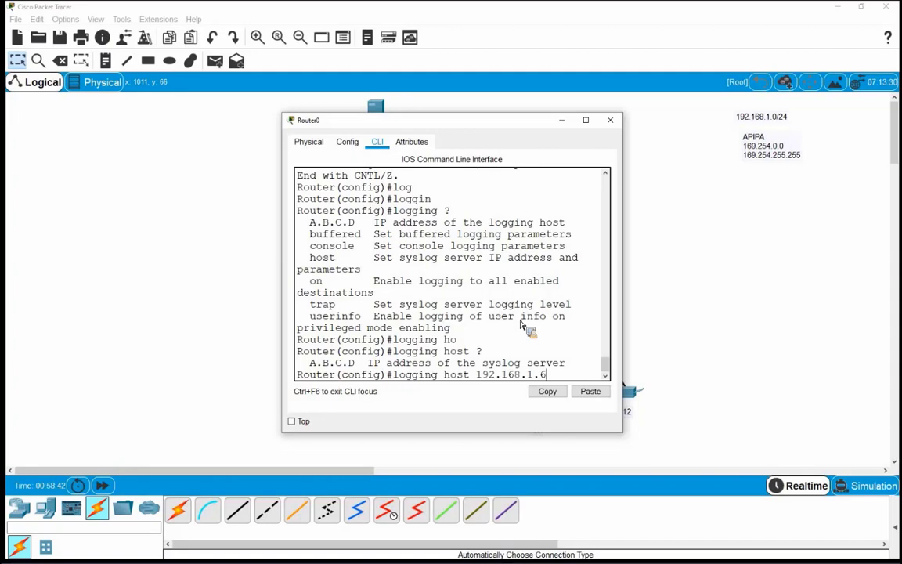
key(Return)
key(Return)
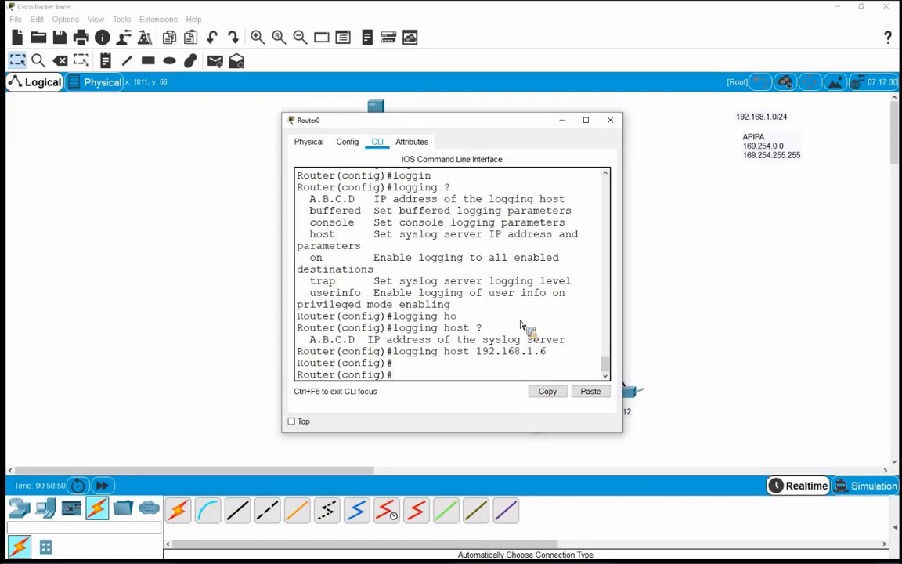
key(ctrl+z)
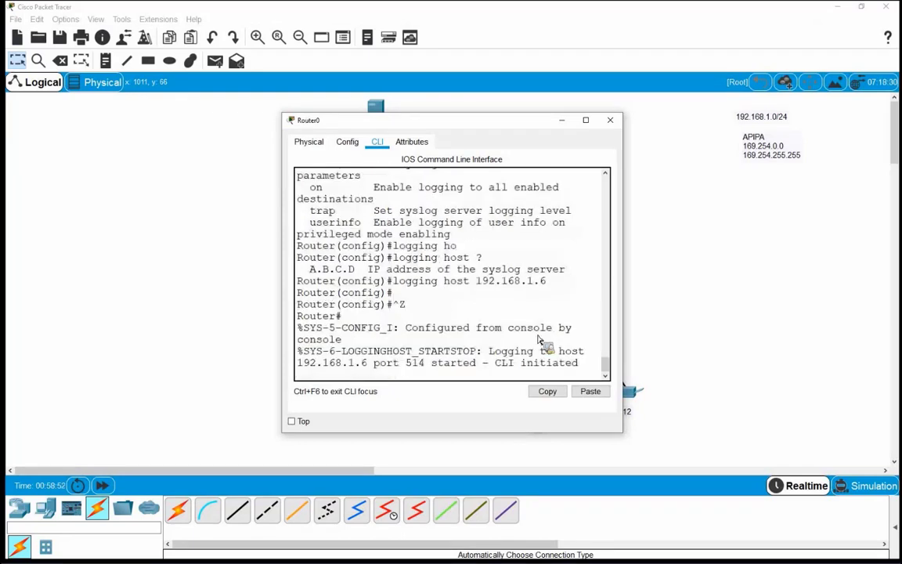
Enlarge Router0's console and review the LOGGINGHOST 192.168.1.6 port 514 message, then close the console
drag(627, 436, 786, 457)
drag(329, 361, 375, 373)
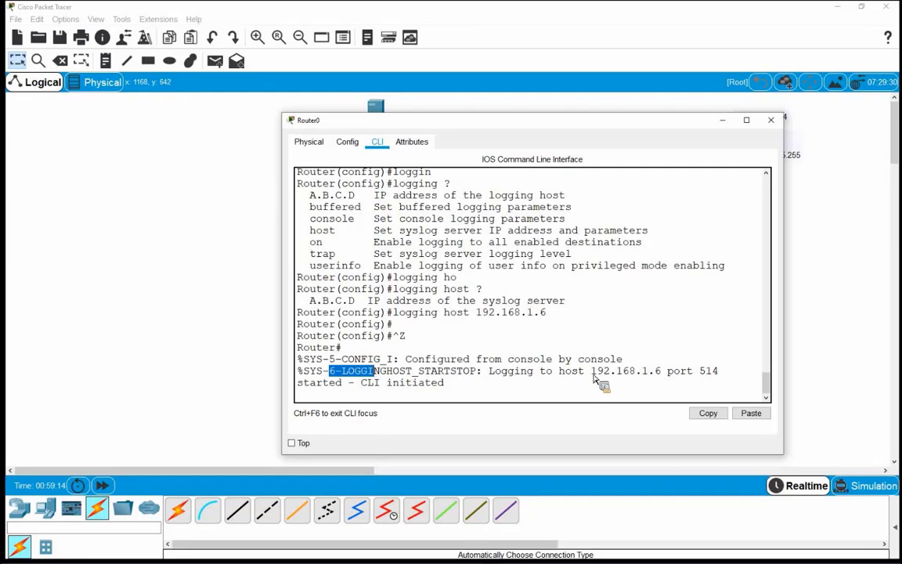
drag(593, 376, 666, 384)
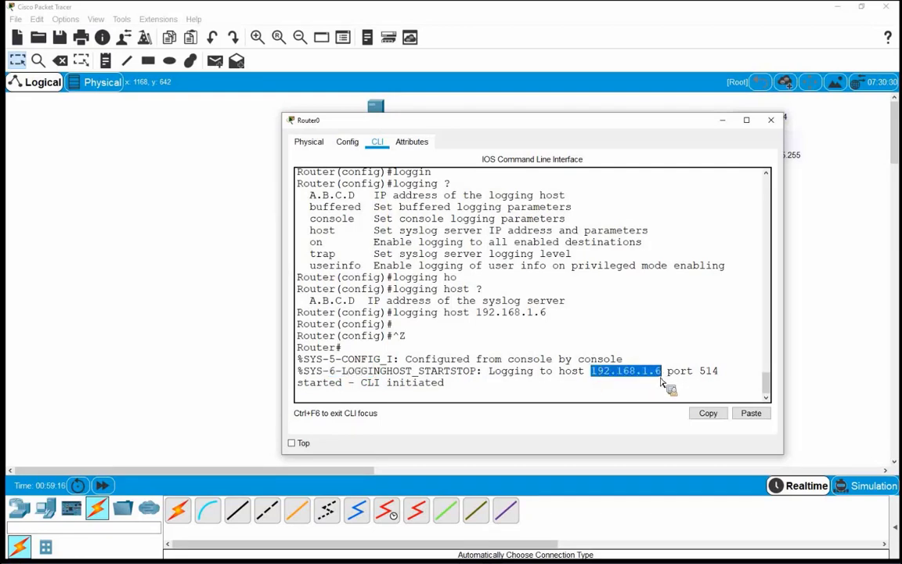
double_click(712, 375)
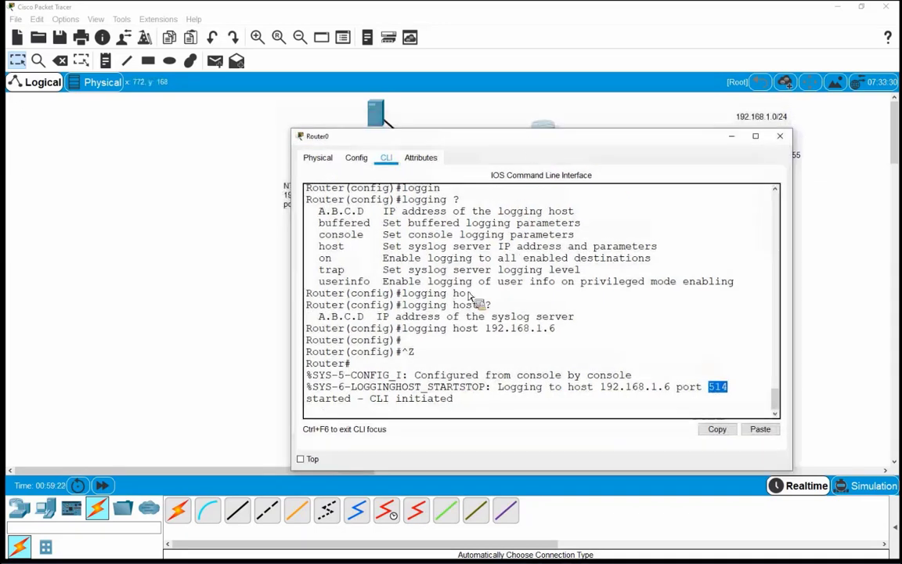
drag(328, 390, 340, 390)
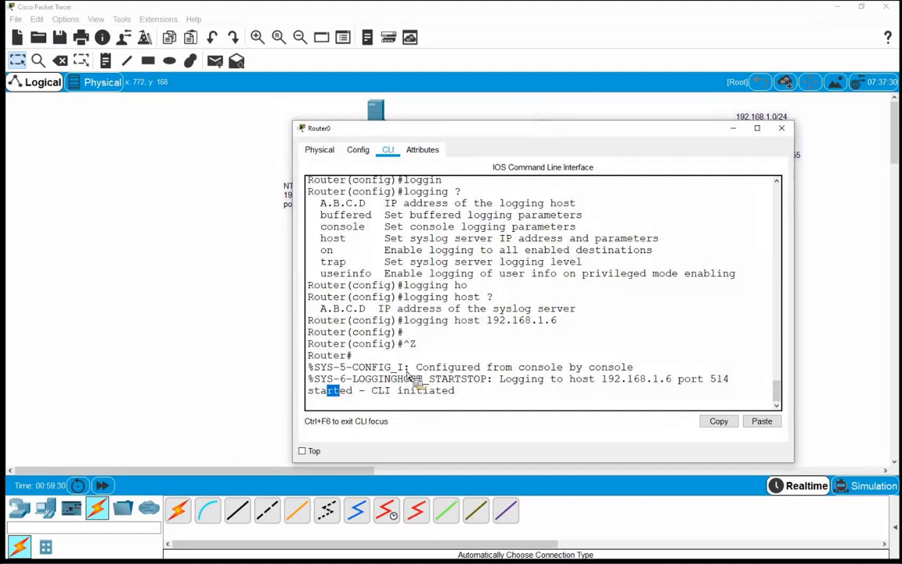
drag(333, 379, 365, 379)
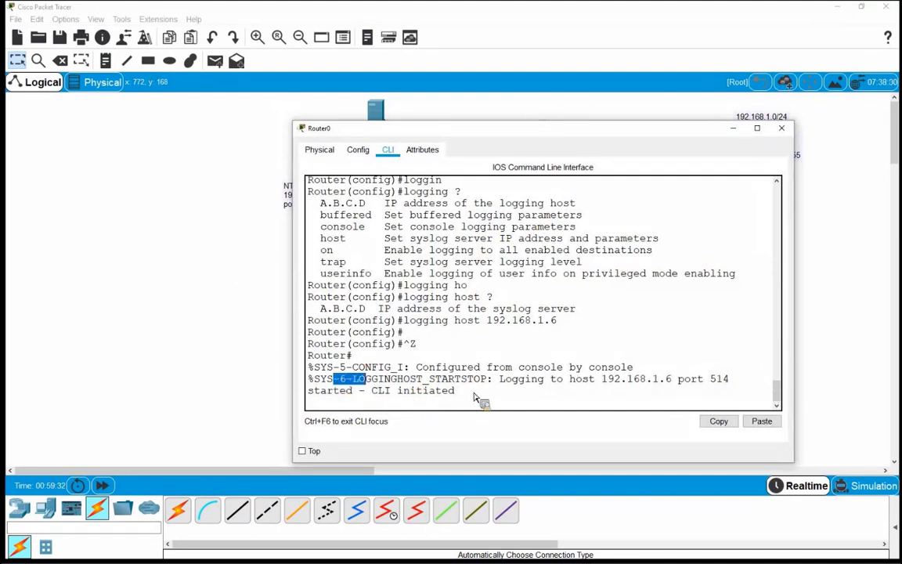
click(473, 408)
key(Return)
key(Return)
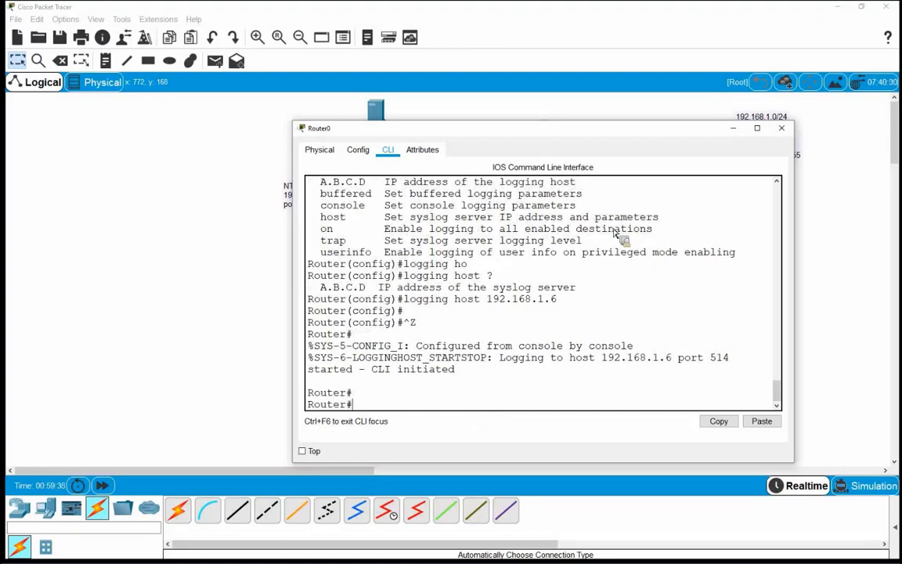
click(735, 129)
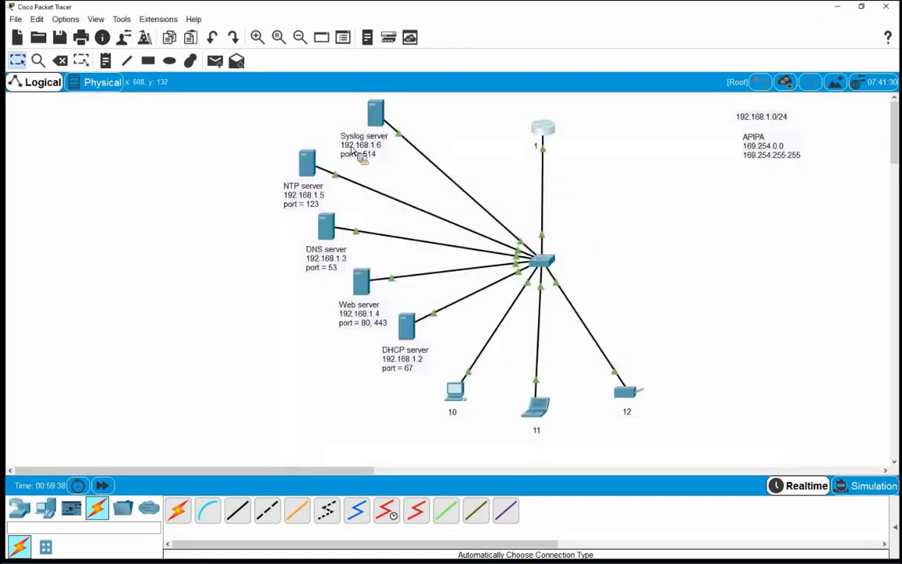
Check Server5's SYSLOG service log, then close the server window
click(374, 171)
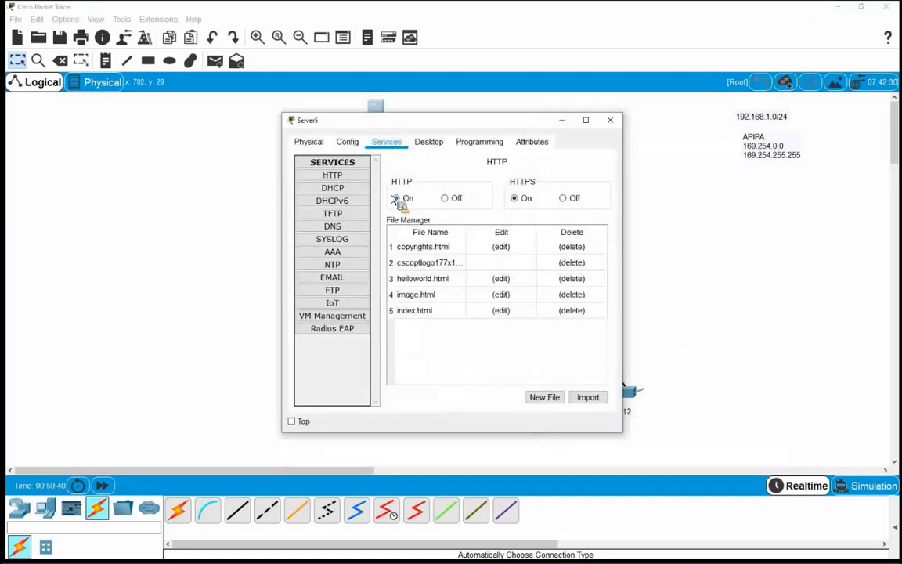
click(328, 243)
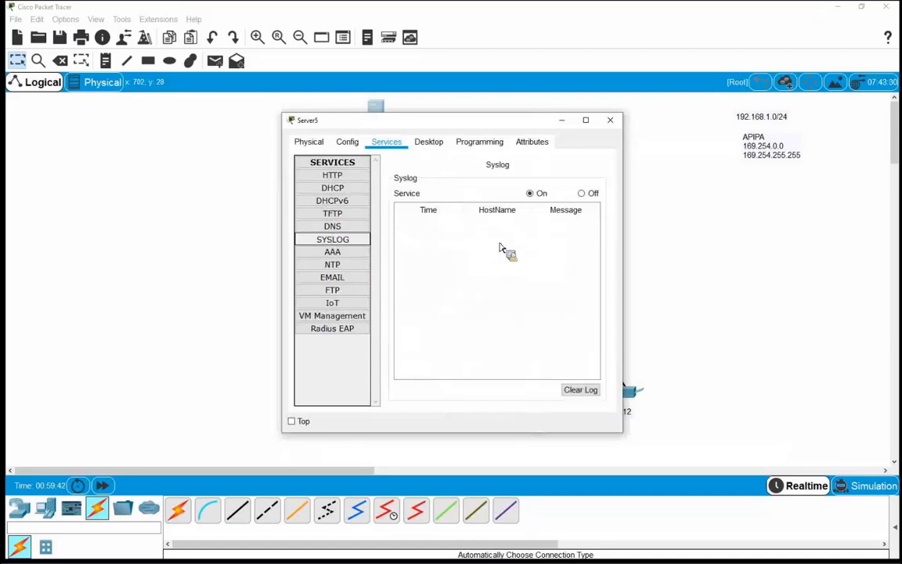
click(610, 120)
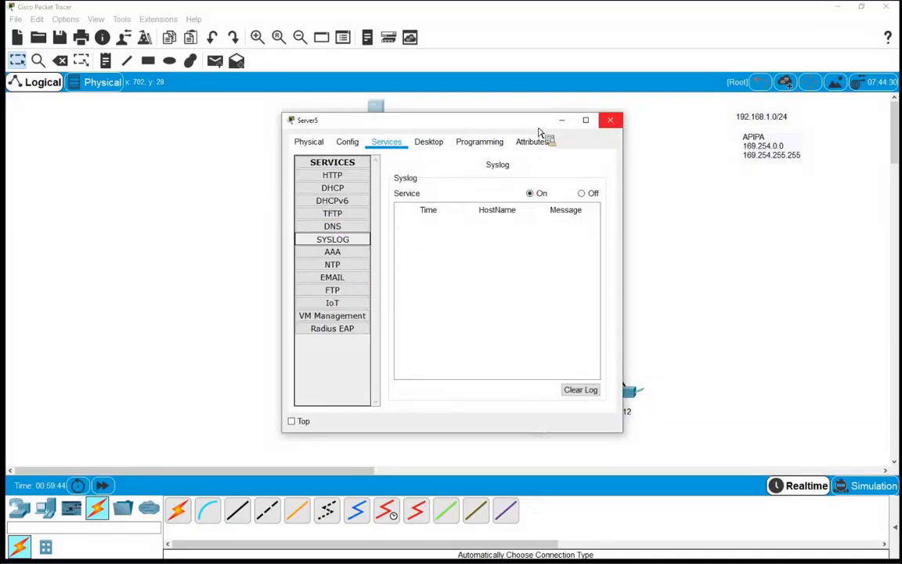
Enter and leave configuration mode on Router0 to generate a fresh log message, then close its CLI
key(alt+Tab)
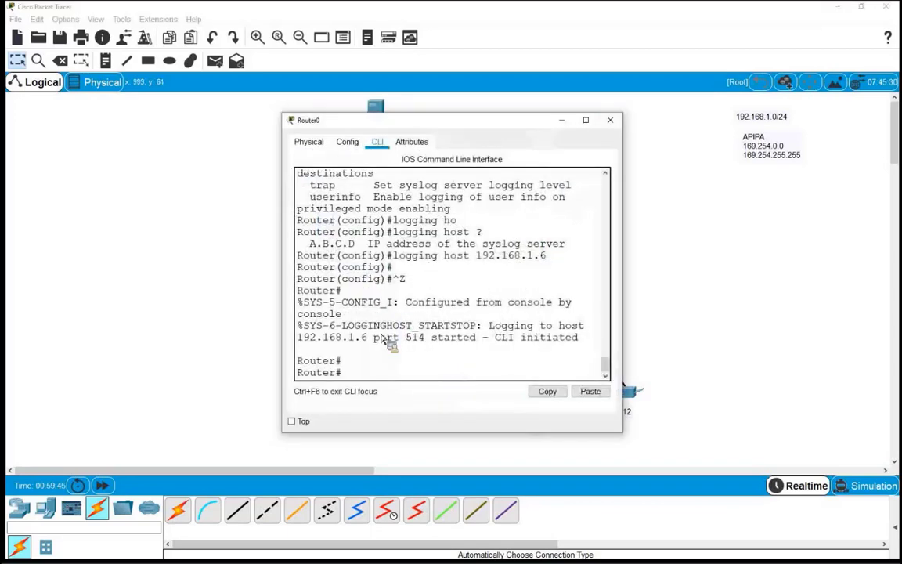
text(conf t)
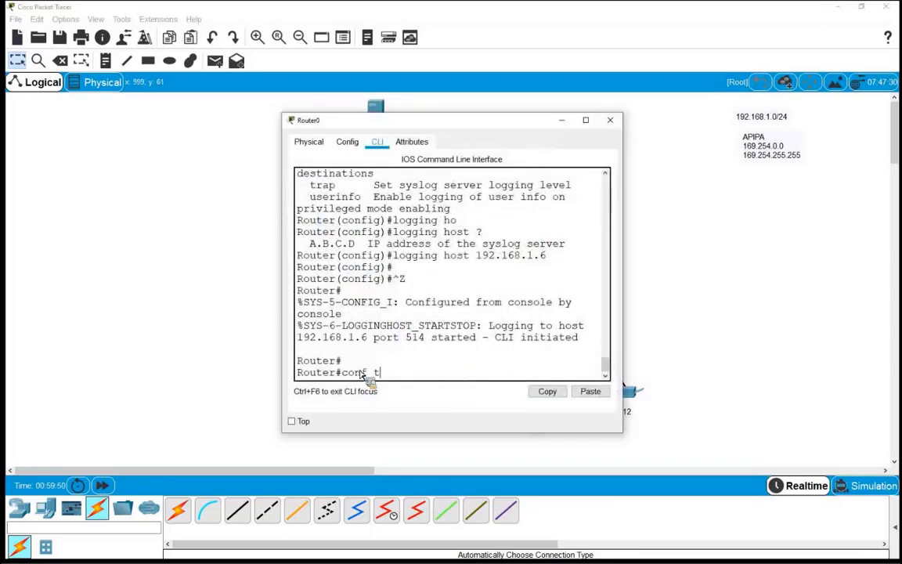
key(Return)
key(Return)
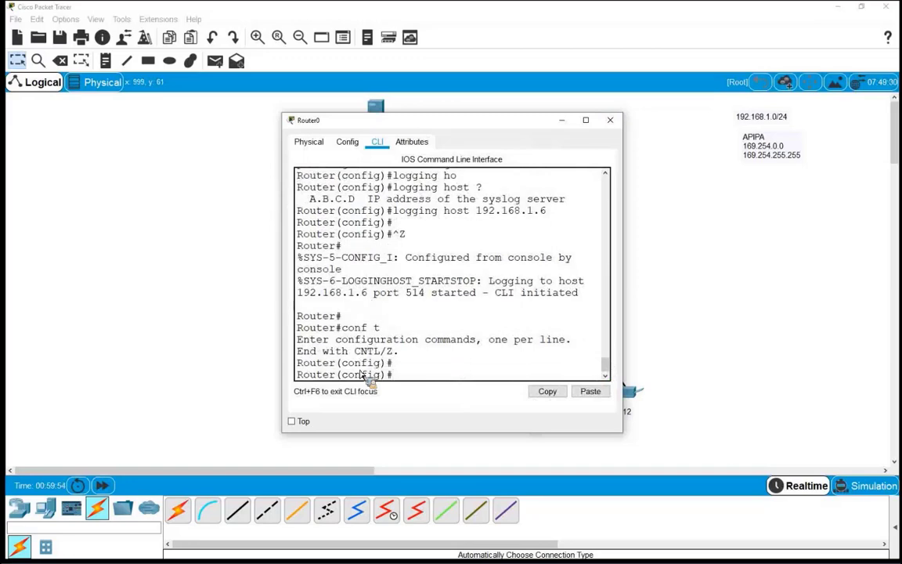
key(ctrl+z)
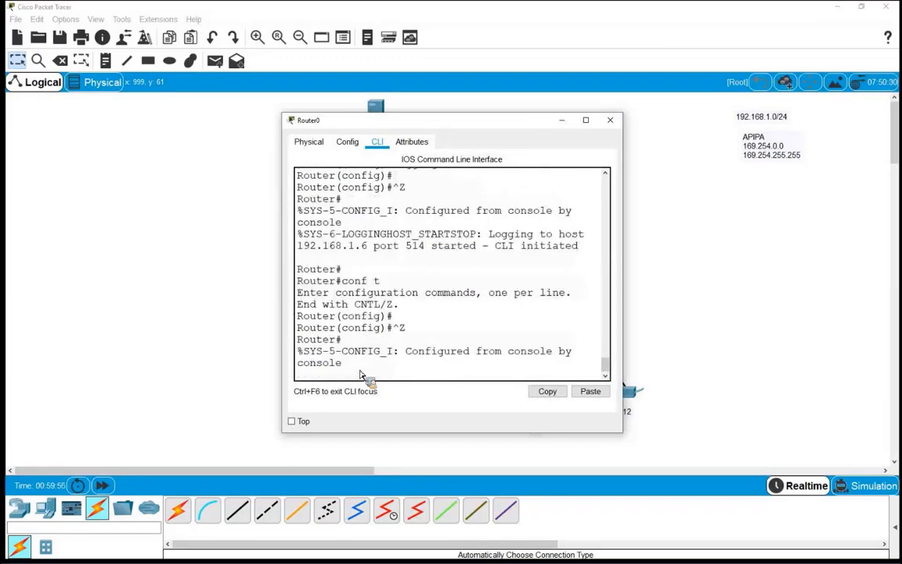
key(Return)
drag(342, 329, 349, 354)
click(379, 338)
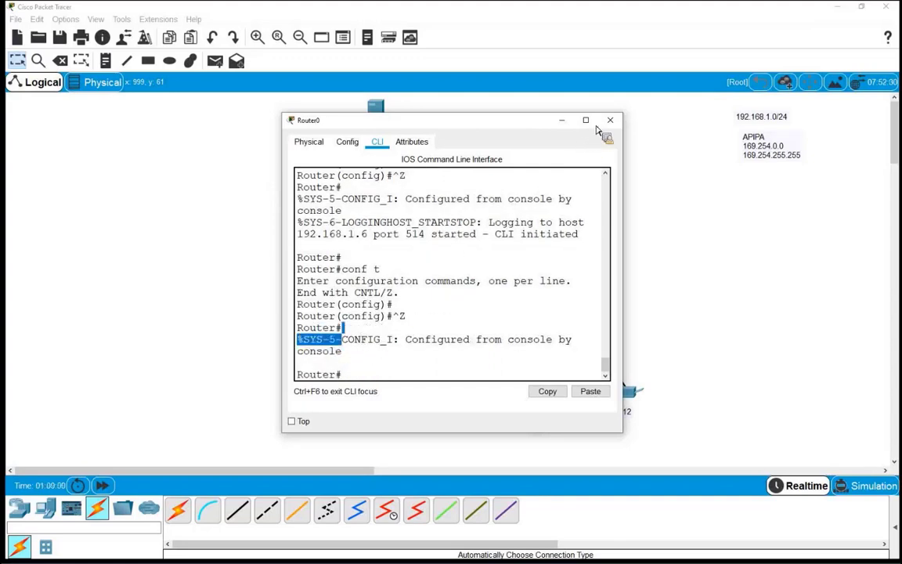
click(377, 105)
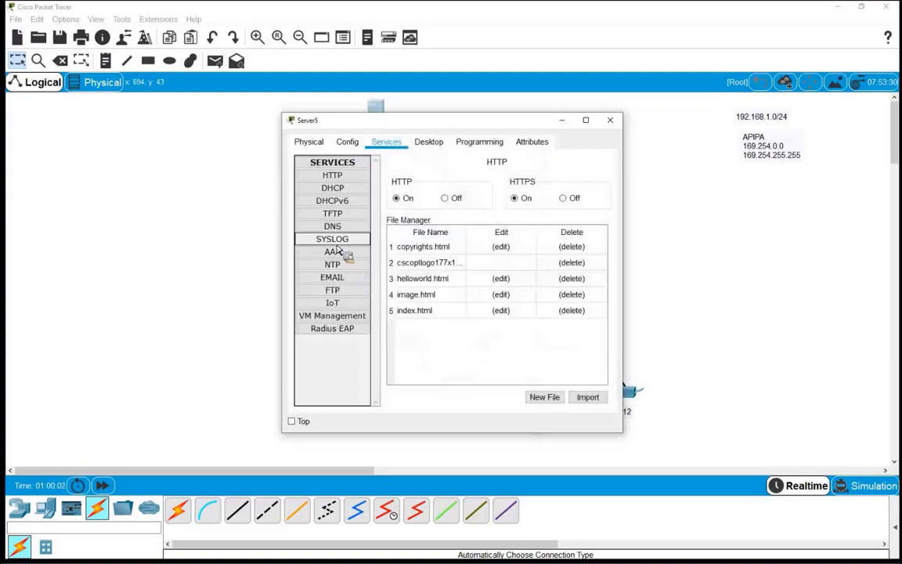
Widen Server5's SYSLOG view and read the first entry's time, host and configuration message, then close it
click(341, 241)
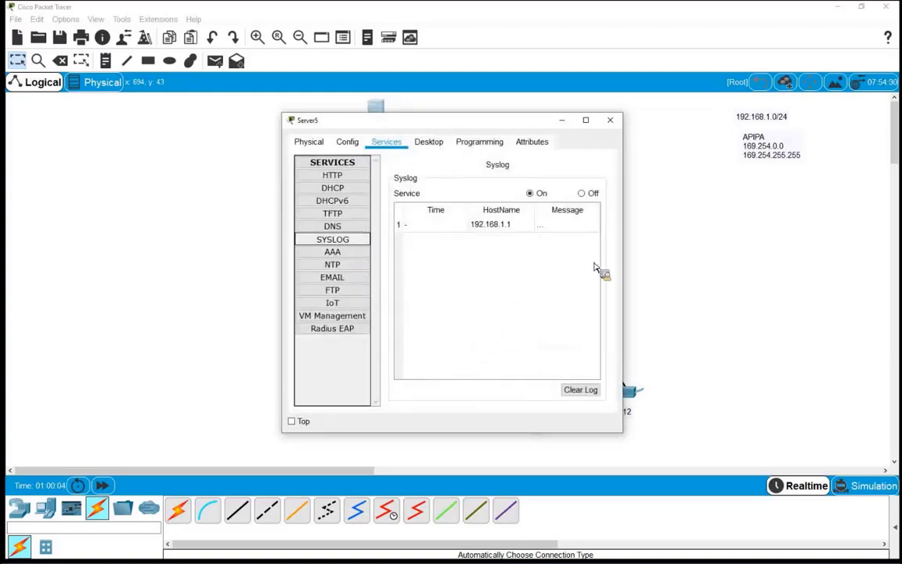
drag(624, 266, 734, 266)
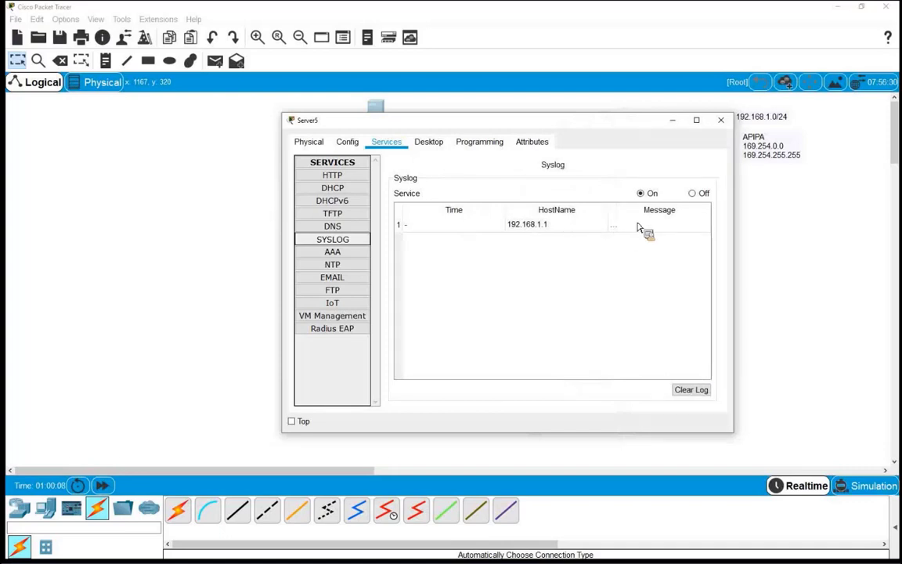
click(448, 228)
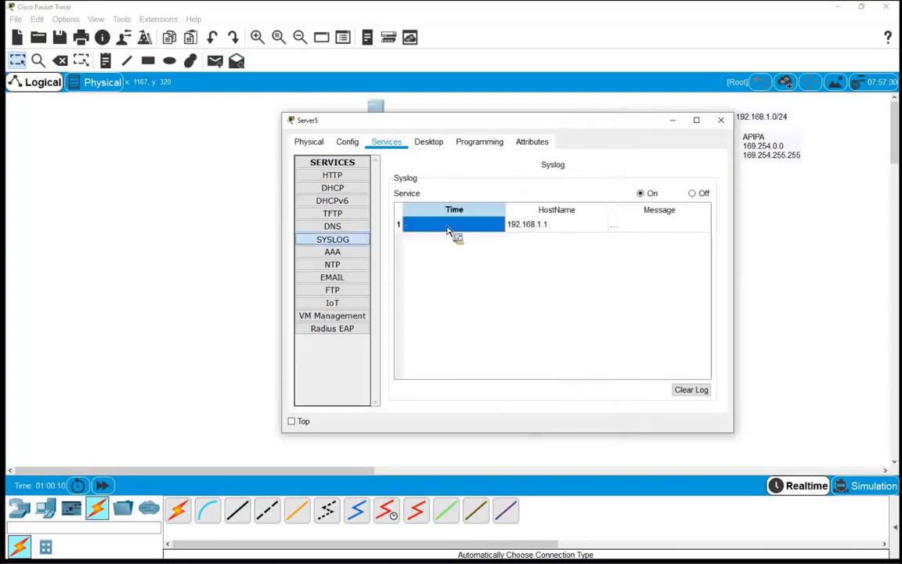
click(554, 228)
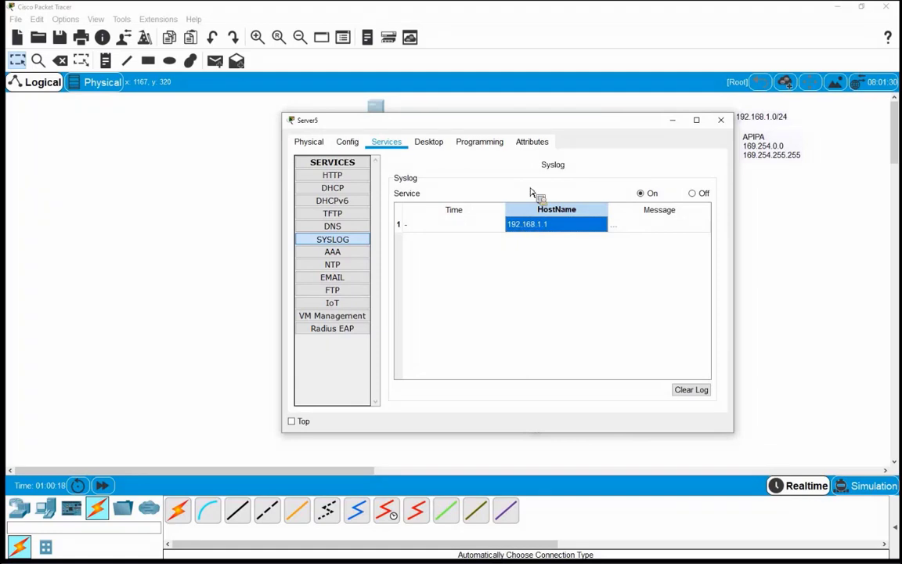
drag(460, 119, 456, 133)
drag(509, 169, 464, 141)
click(625, 248)
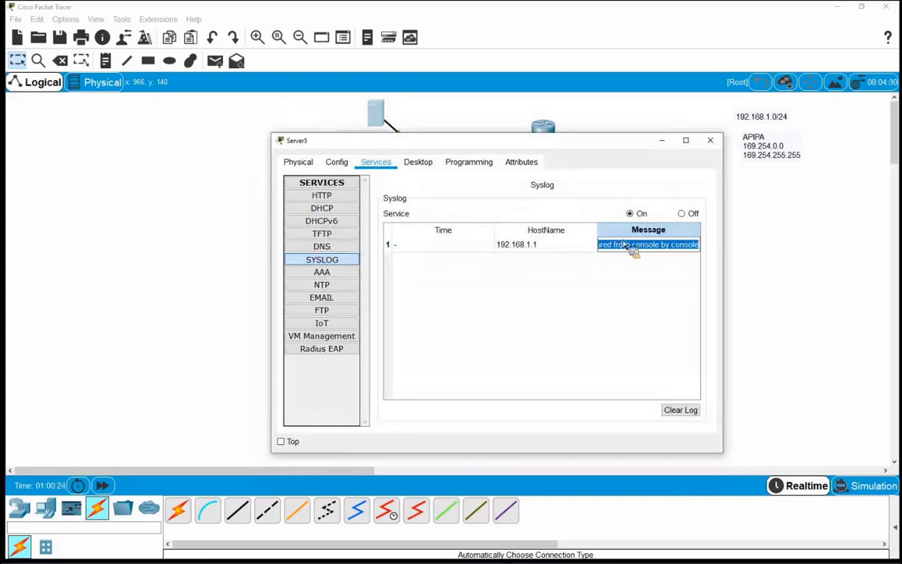
click(625, 246)
key(Left)
key(Left)
key(Left)
key(Left)
key(Left)
key(Left)
key(Left)
key(Left)
key(Left)
key(Left)
key(Left)
key(Left)
key(Left)
key(Left)
key(Left)
key(Left)
key(Left)
key(Left)
key(Left)
key(Left)
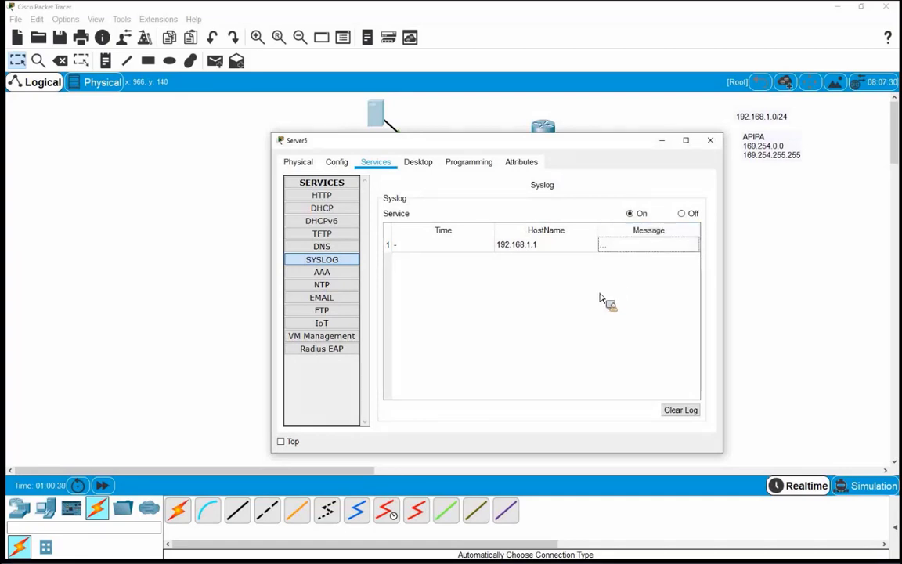
click(710, 140)
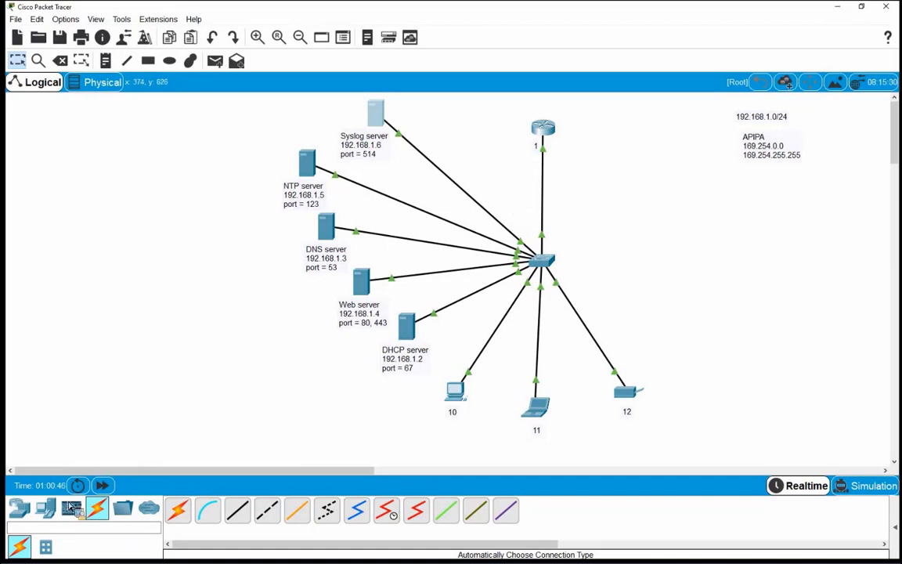
Place a server right of the switch and add a note: 'Mail server', '192.168.1.7', 'port = 25,'
click(45, 509)
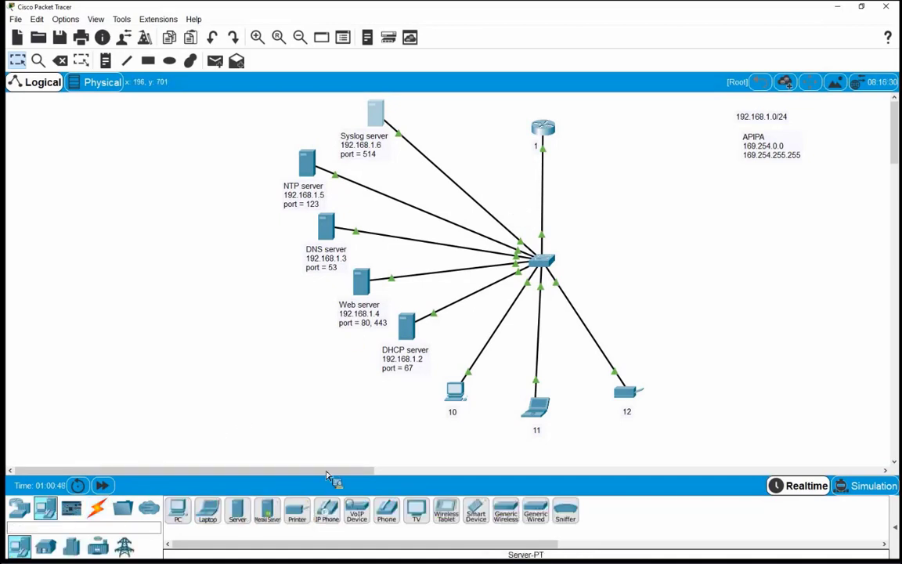
click(689, 312)
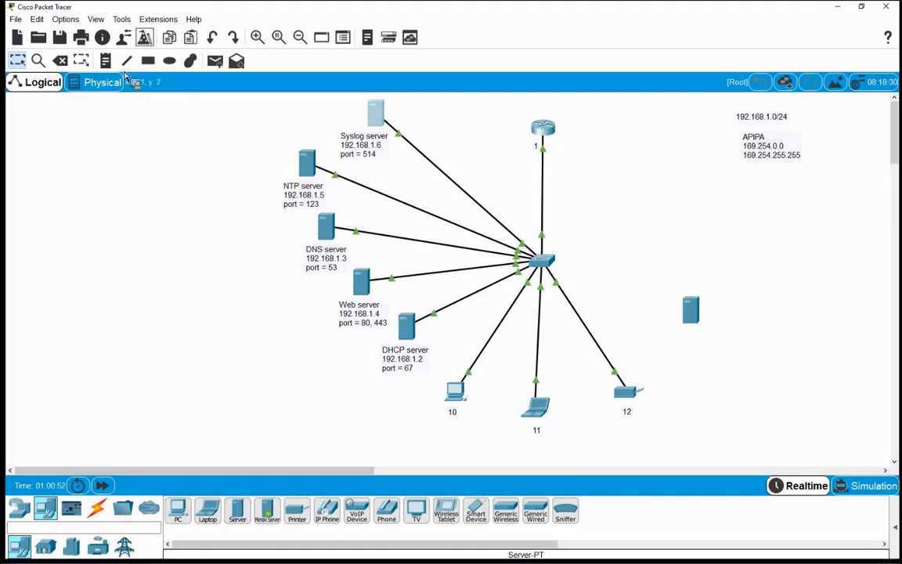
click(676, 343)
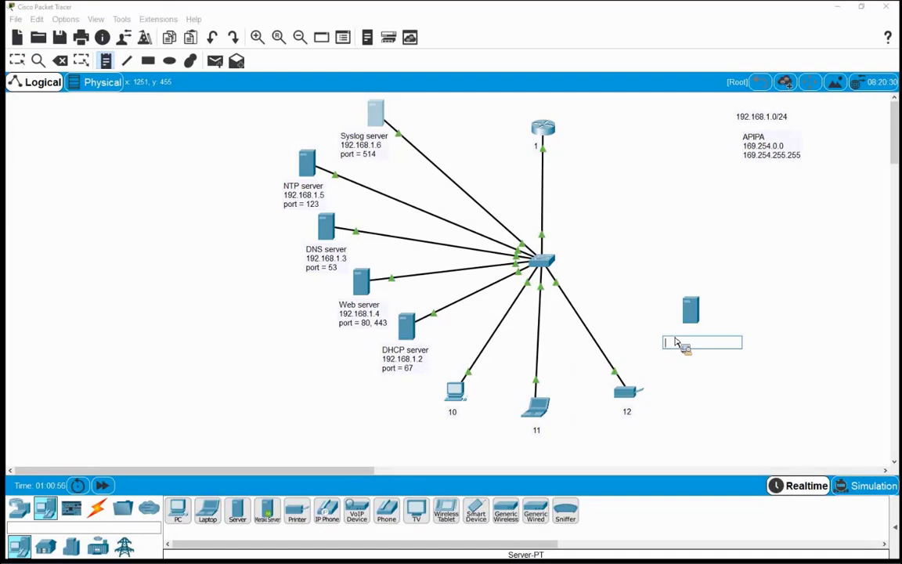
text(Ma)
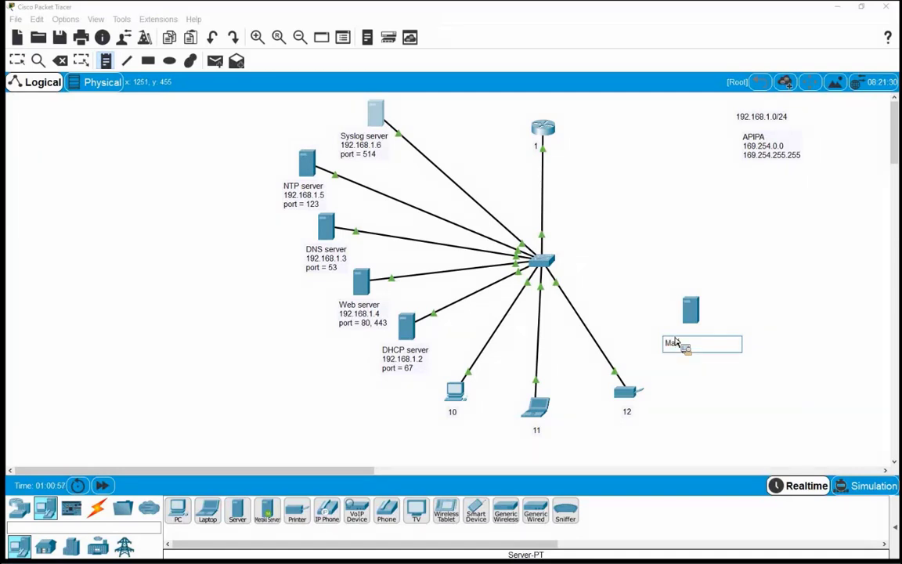
text(il server)
key(Return)
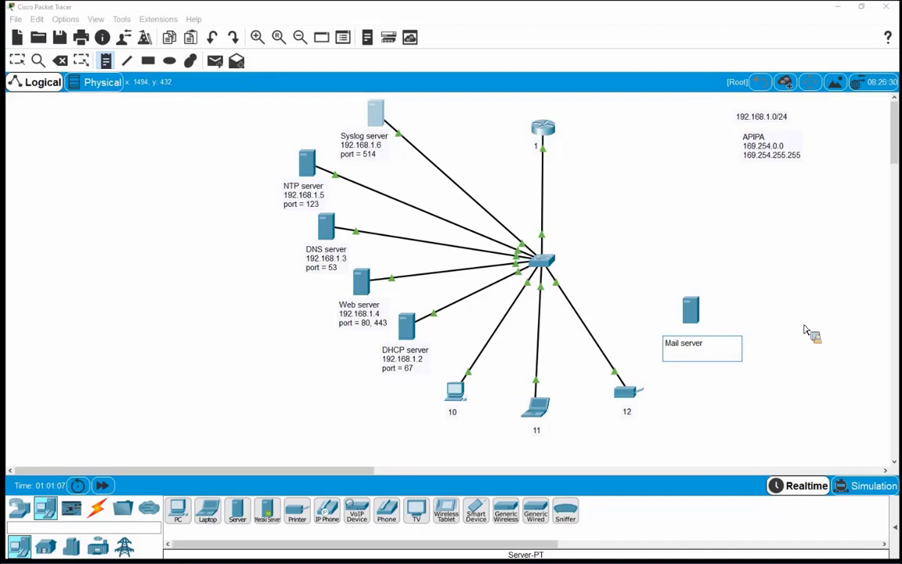
text(192.168.1.7)
key(Return)
text(port =)
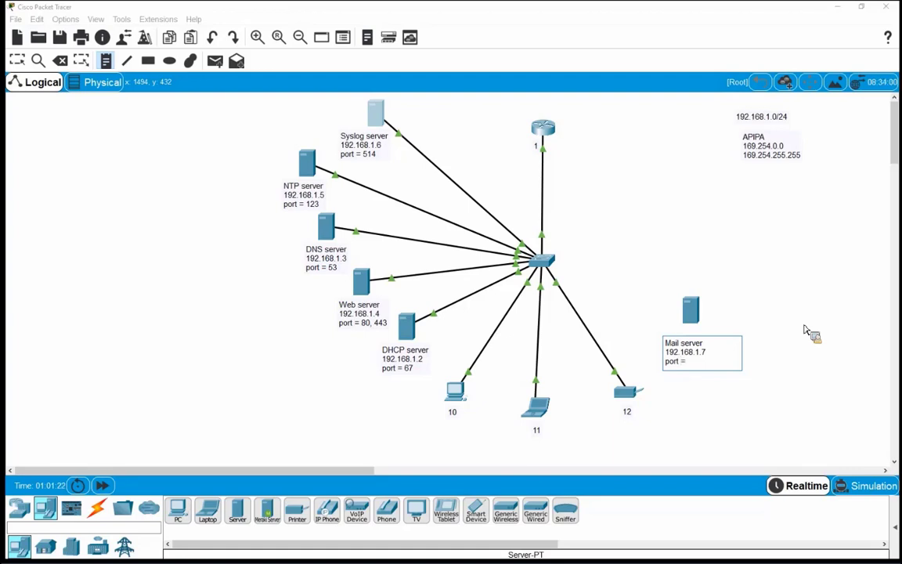
text( 25,)
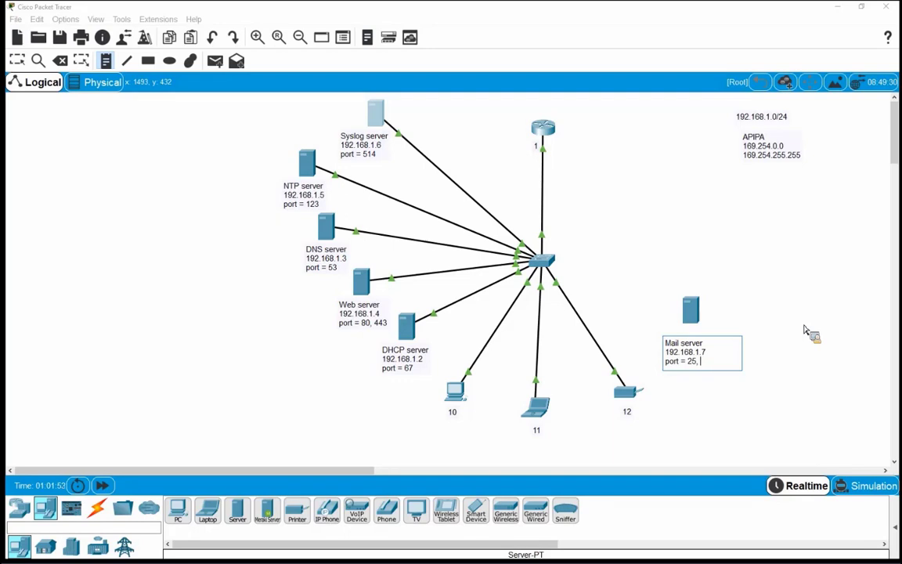
Add port 110 to the Mail server note and shift the note slightly
text(110)
click(16, 63)
click(689, 343)
drag(689, 343, 702, 360)
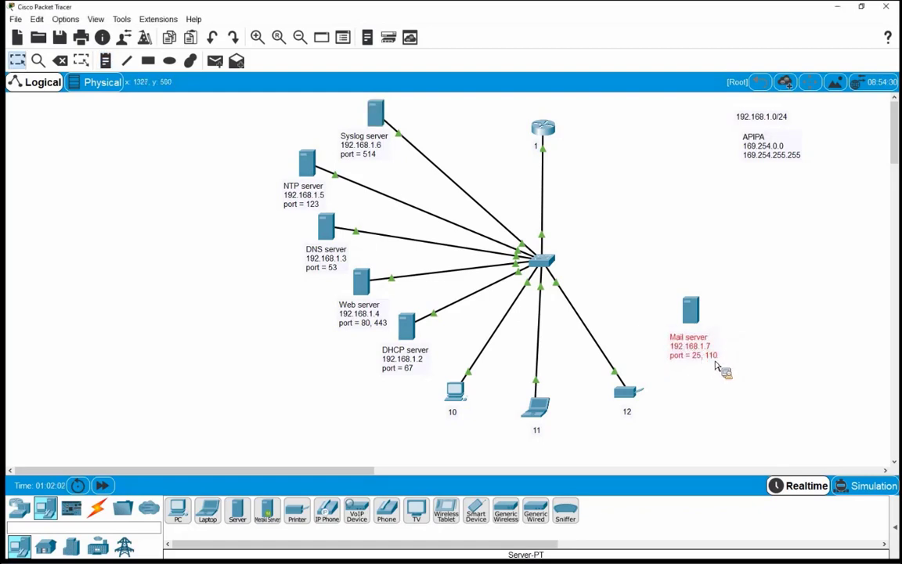
Cable the Mail server to the central switch with an automatic connection, then nudge it into place
click(97, 508)
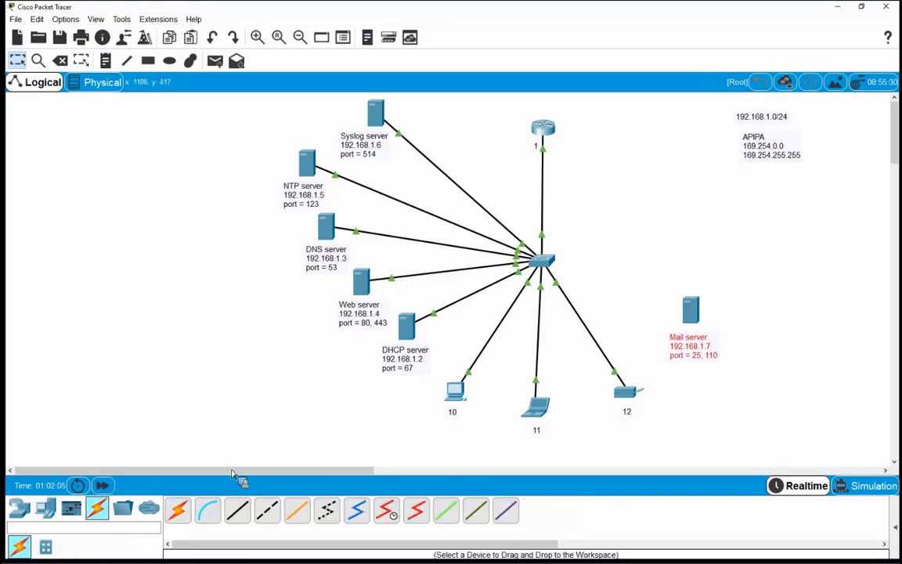
click(178, 510)
click(658, 304)
click(544, 261)
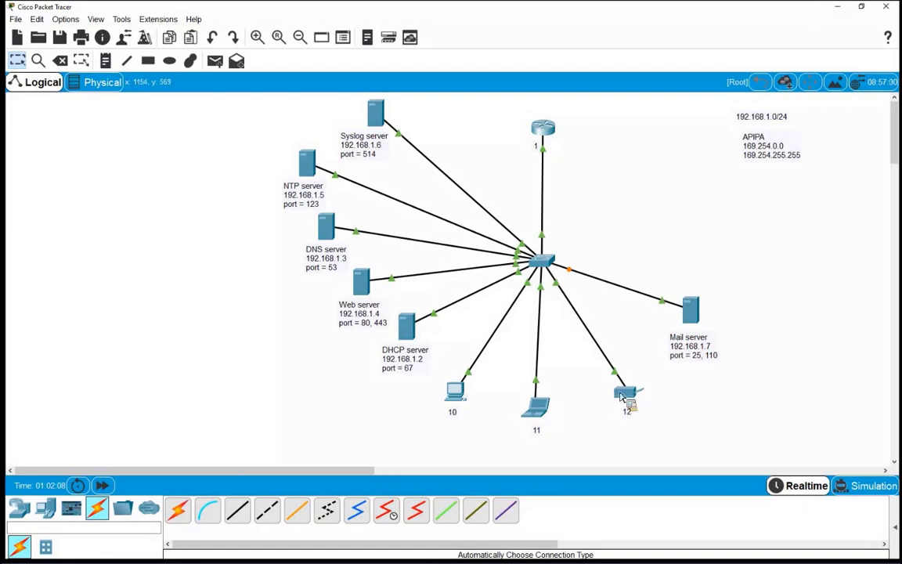
drag(698, 349, 689, 365)
drag(689, 314, 677, 331)
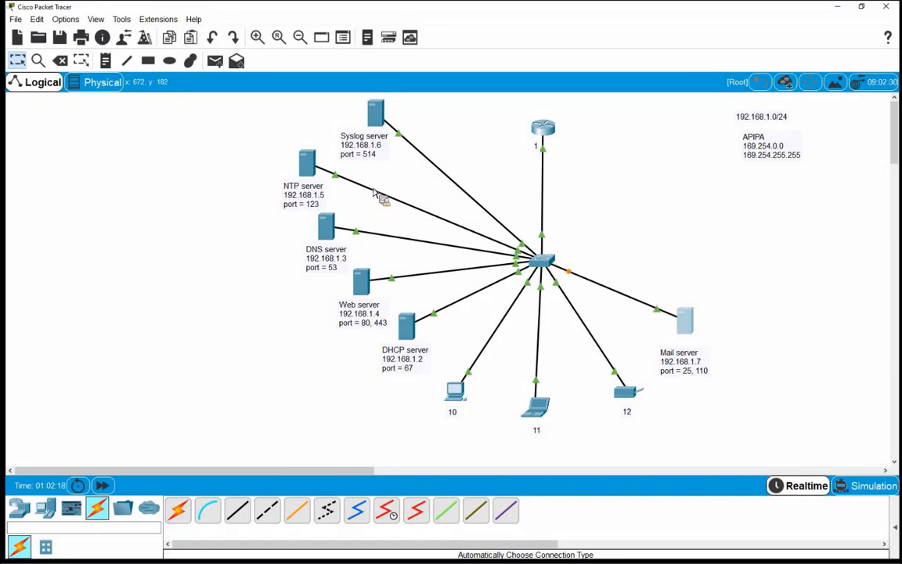
Enter 192.168.1.7 as the Mail server's static IPv4 address
click(377, 119)
click(429, 142)
click(330, 192)
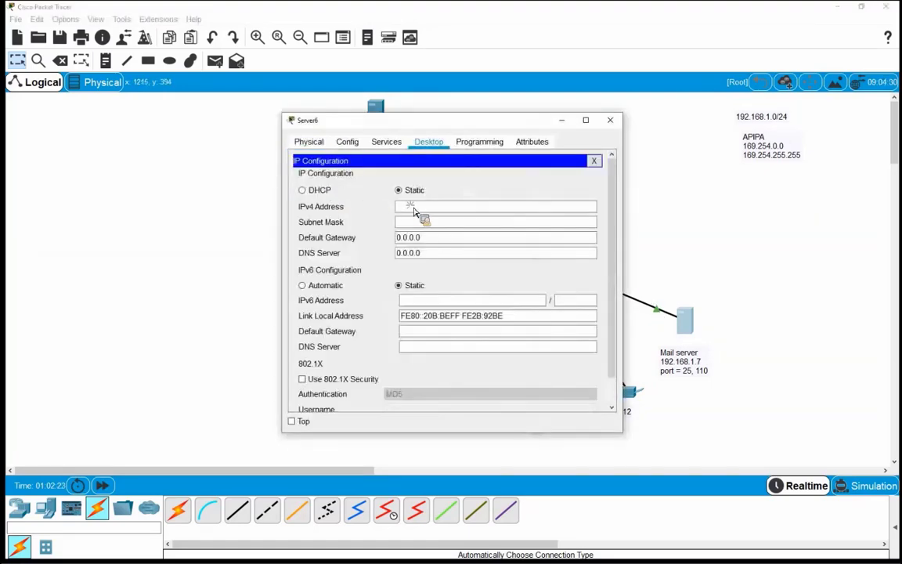
click(407, 207)
text(19)
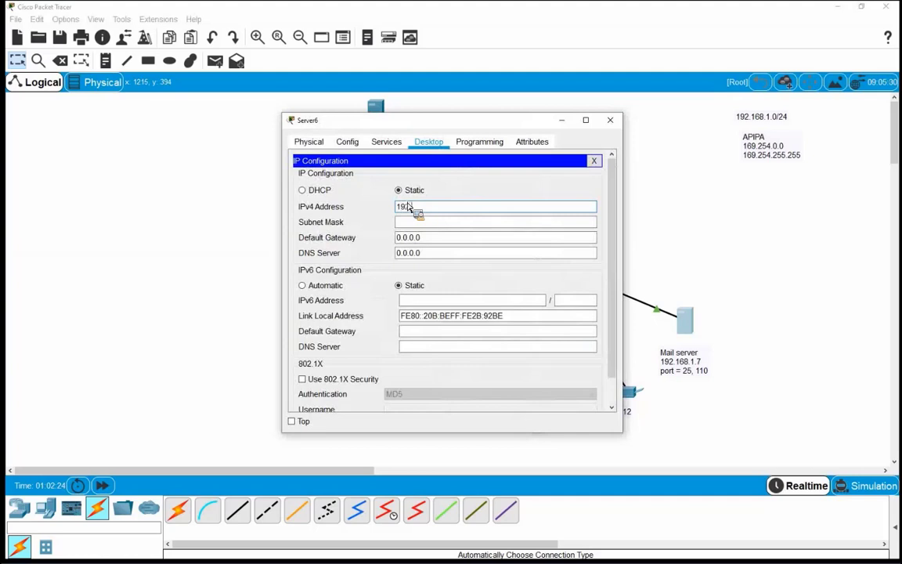
text(2.168.1.7)
Fill in mask 255.255.255.0 and gateway 192.168.1.1, and begin the DNS entry 192.168.1.3
key(Tab)
key(Tab)
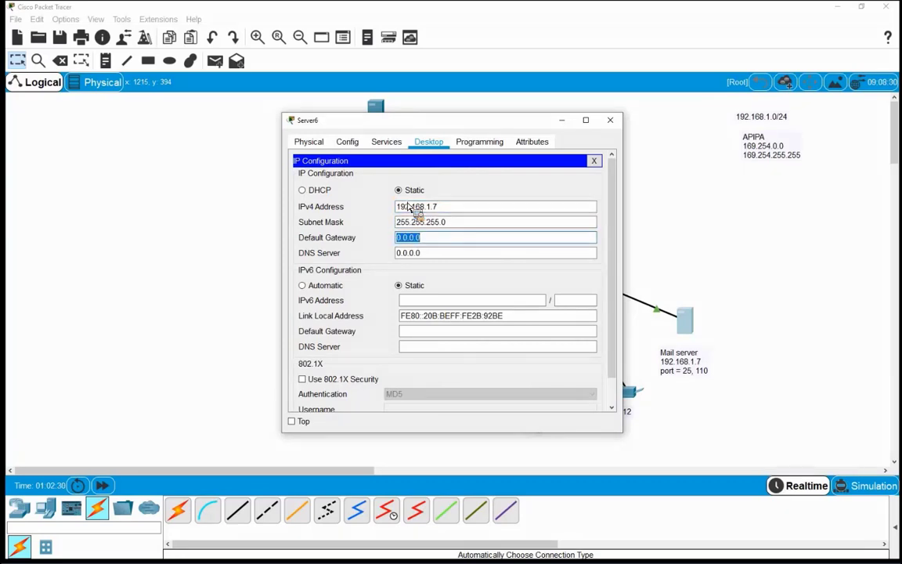
text(192.16)
text(8.1.1)
key(Tab)
text(19)
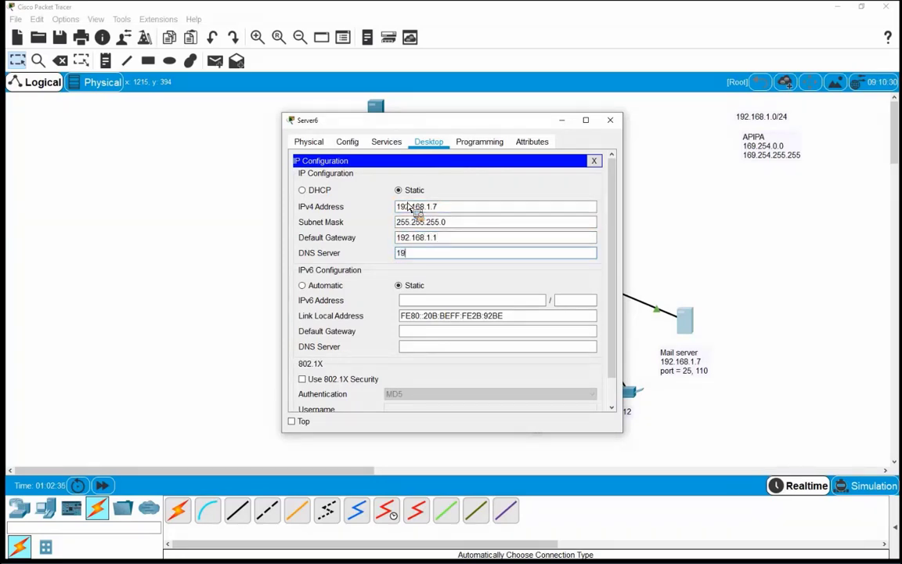
text(2.168.1.3)
In the Mail server's EMAIL service, set domain name az-shabake.org
click(435, 142)
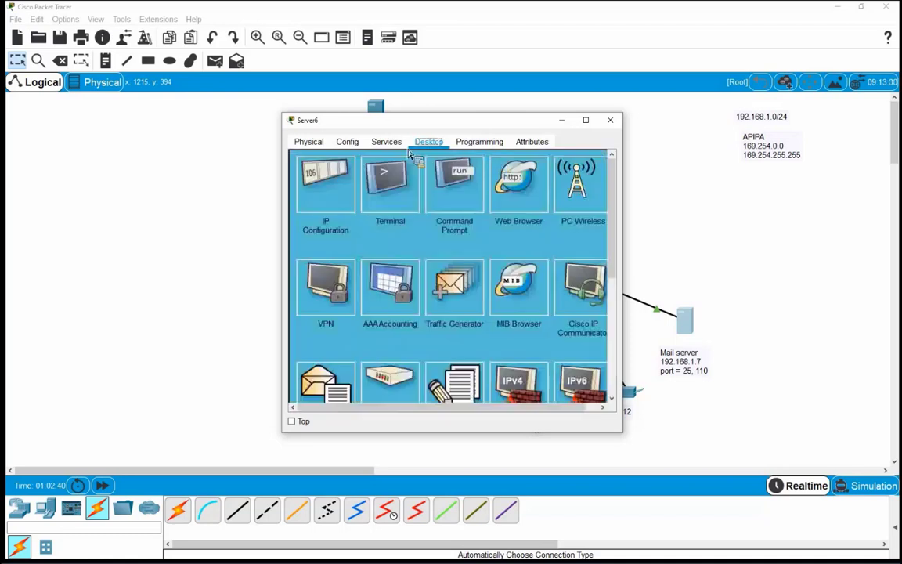
click(386, 141)
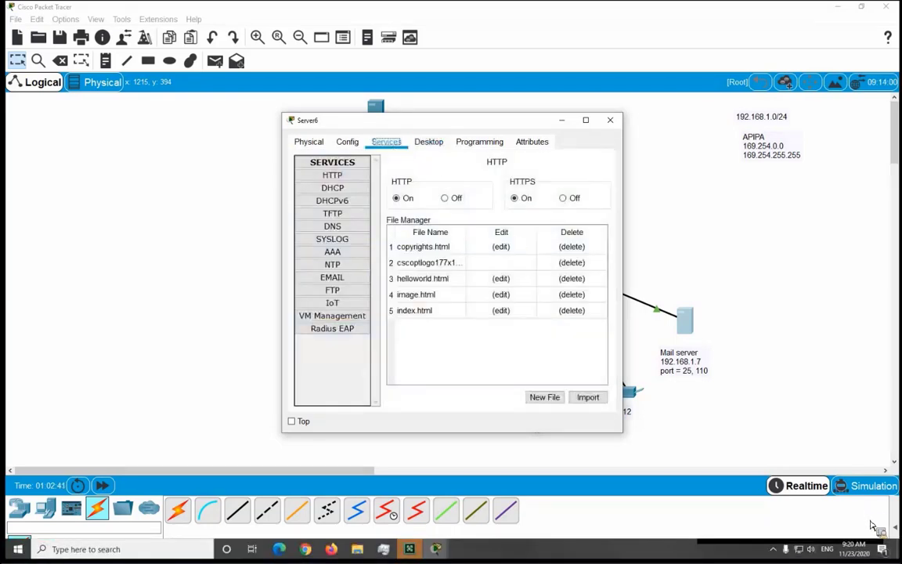
click(775, 440)
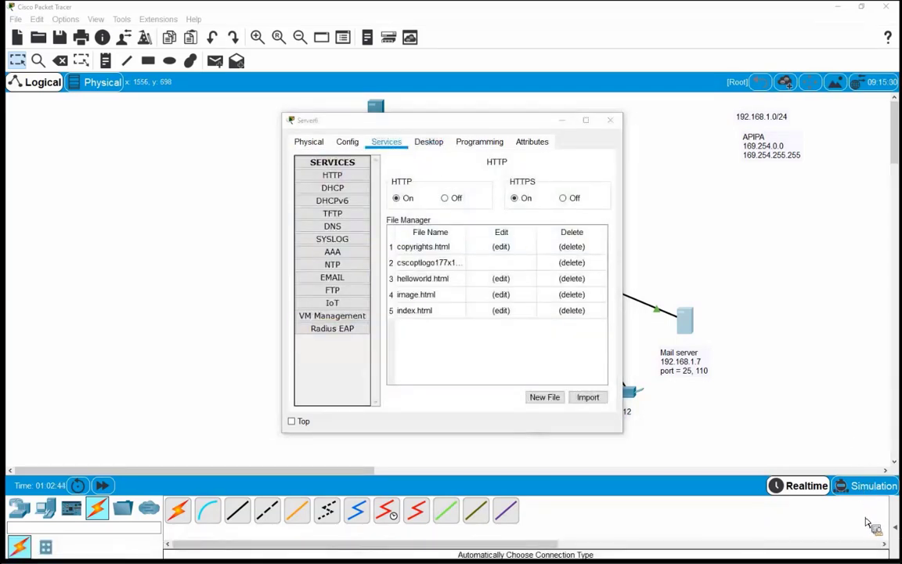
click(332, 188)
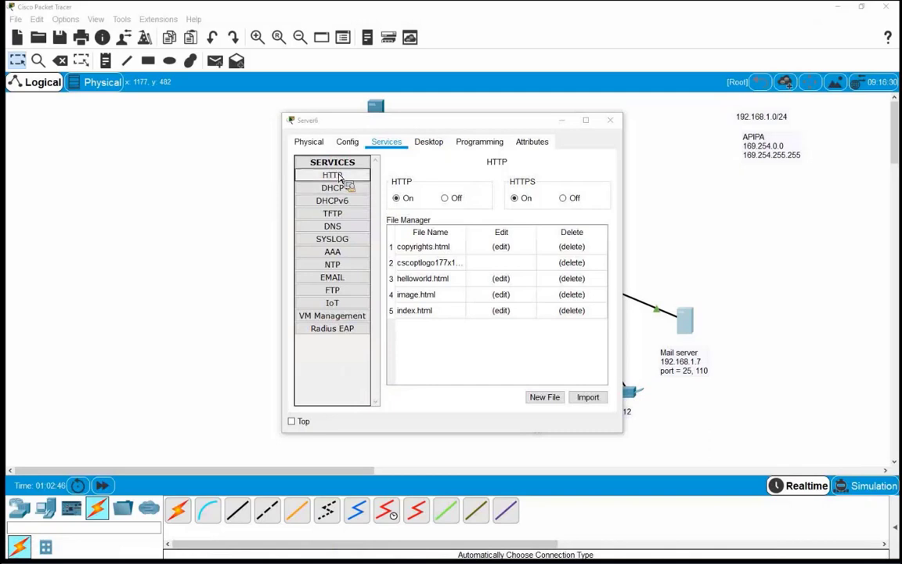
click(336, 280)
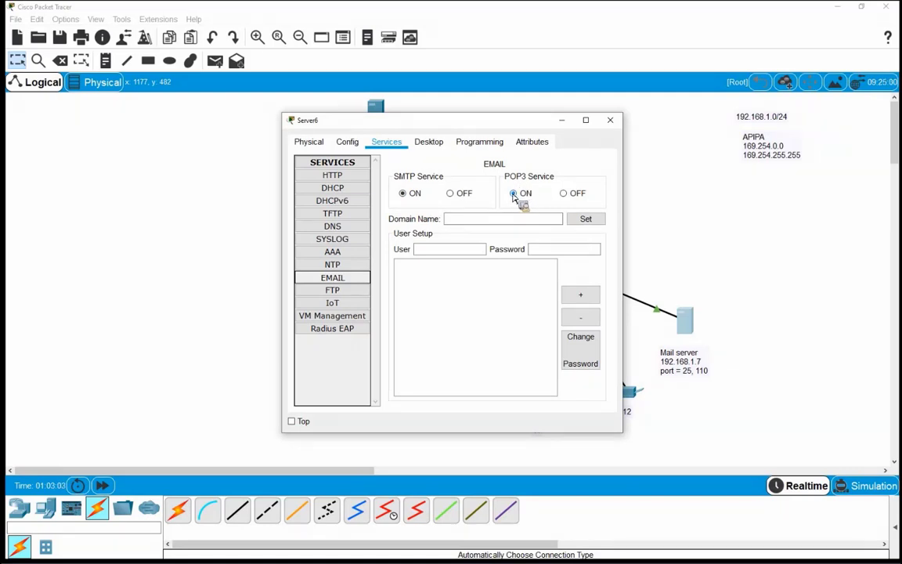
click(483, 223)
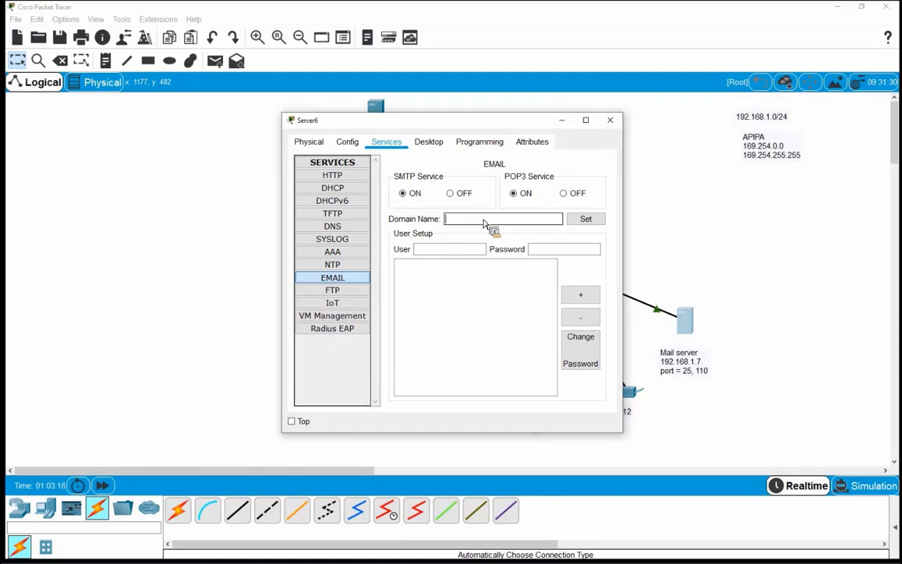
text(az-shabake.org)
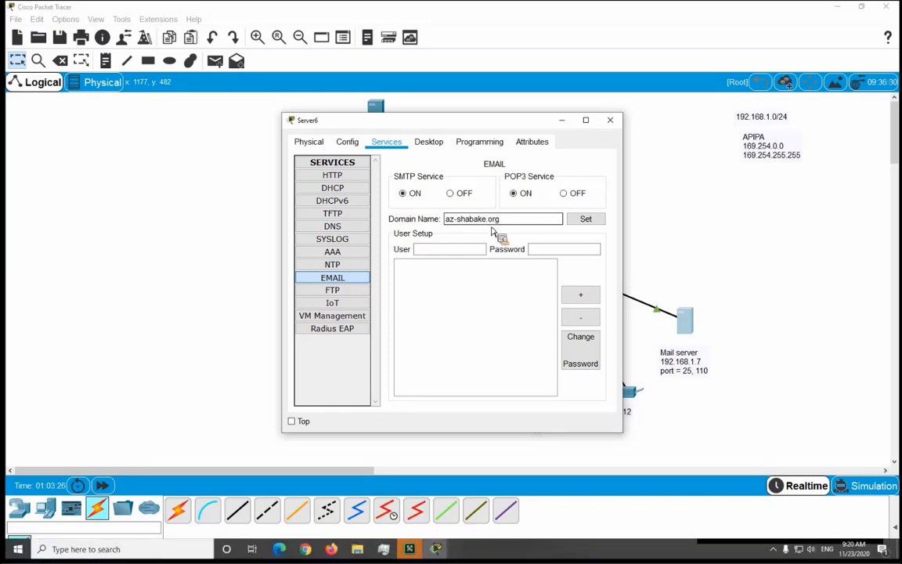
click(847, 429)
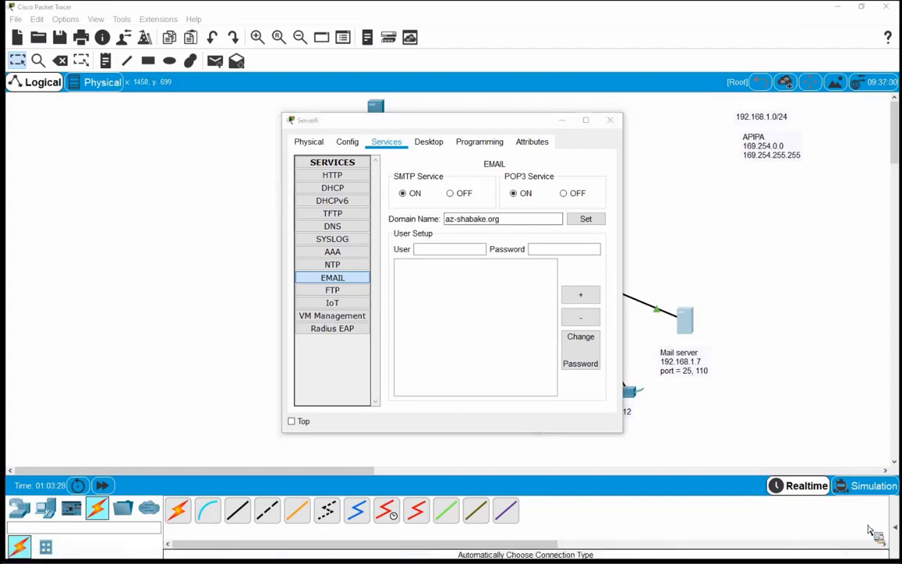
click(586, 221)
Create mail users test and test2 on the Mail server, each with its password
click(443, 253)
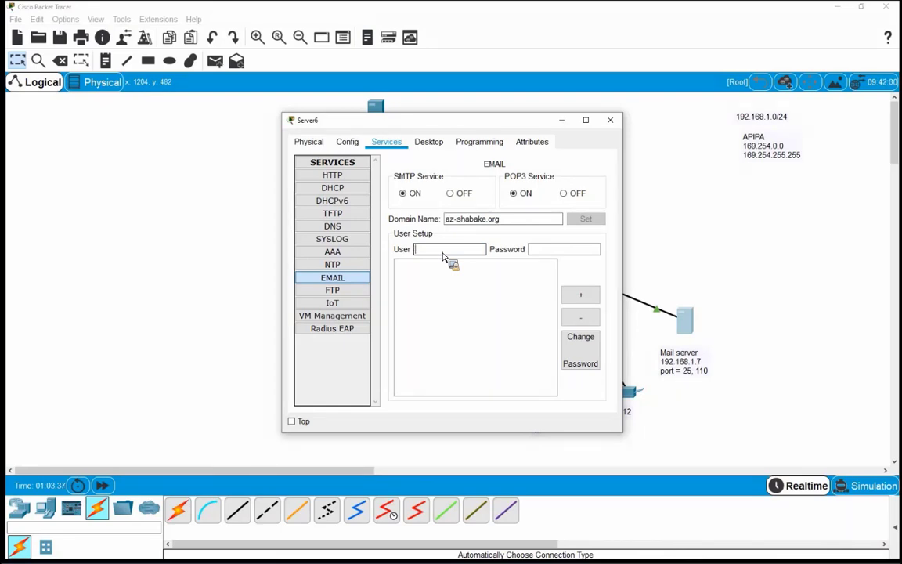
text(test)
text(1234)
text(56)
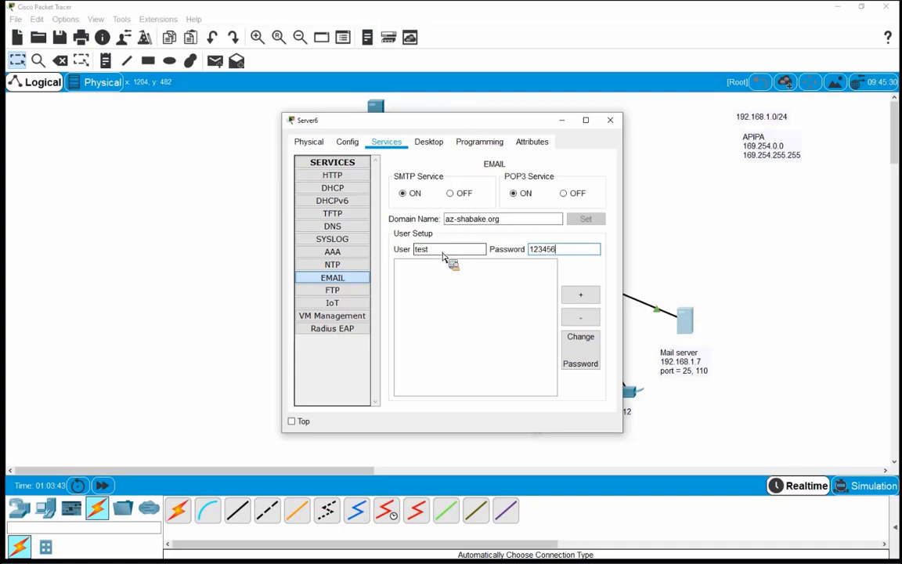
key(Return)
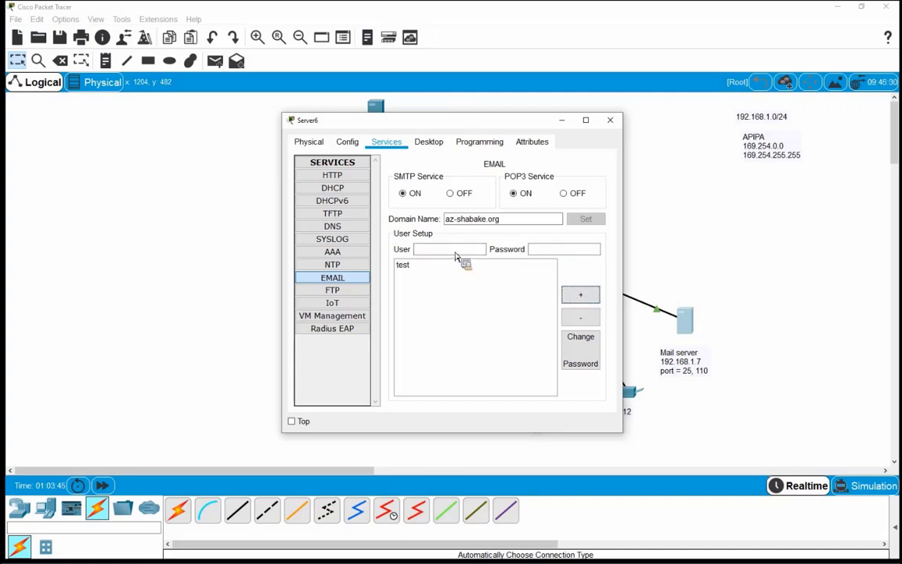
text(test2)
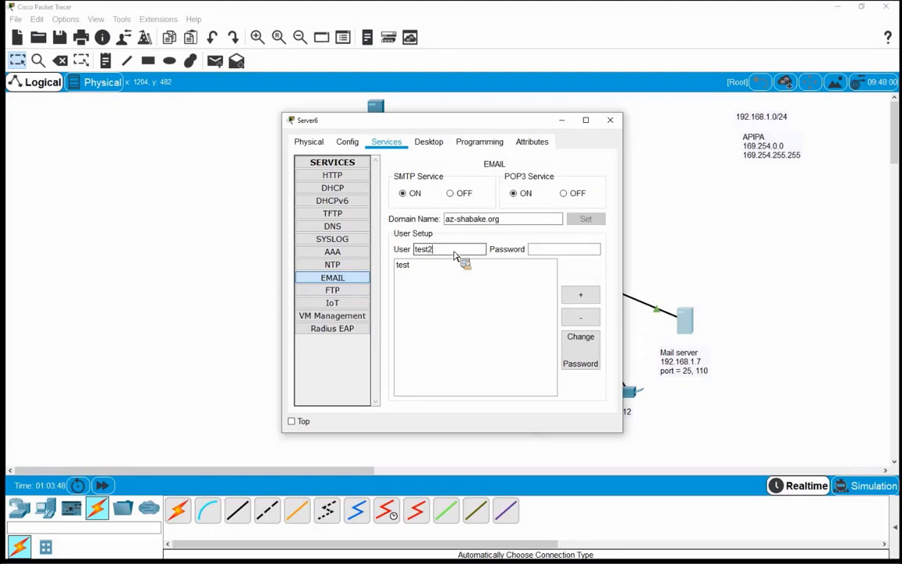
key(Tab)
text(654321)
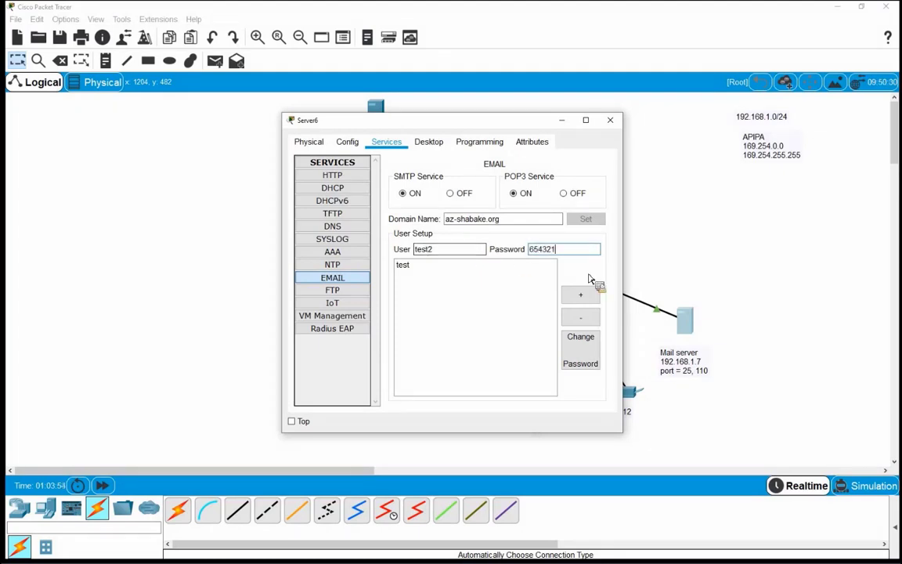
click(583, 296)
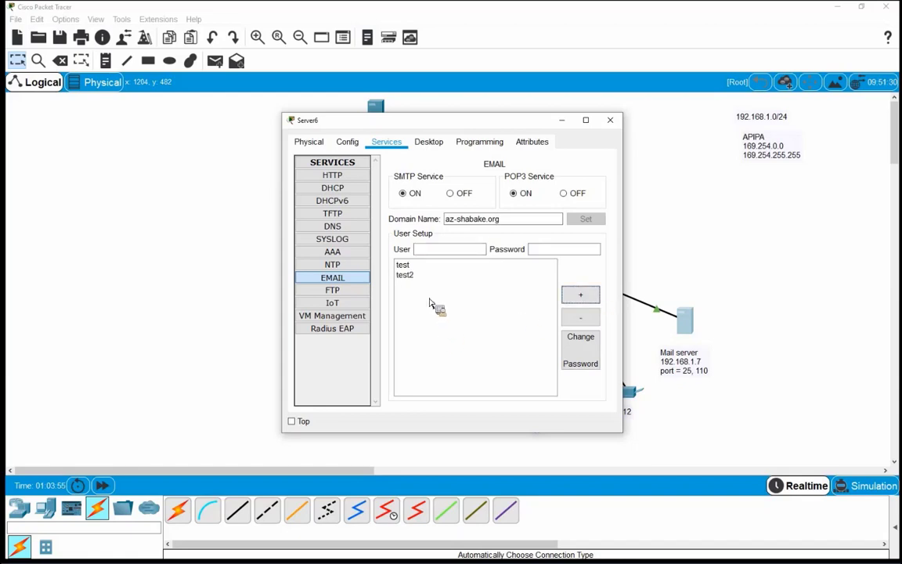
Review both accounts, dismiss the duplicate-user error and close the server window
click(406, 266)
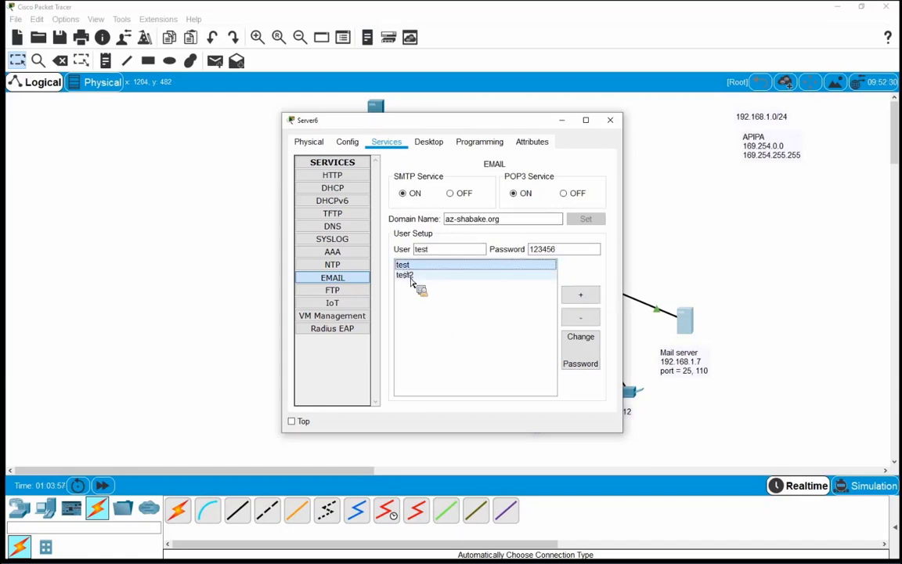
click(408, 276)
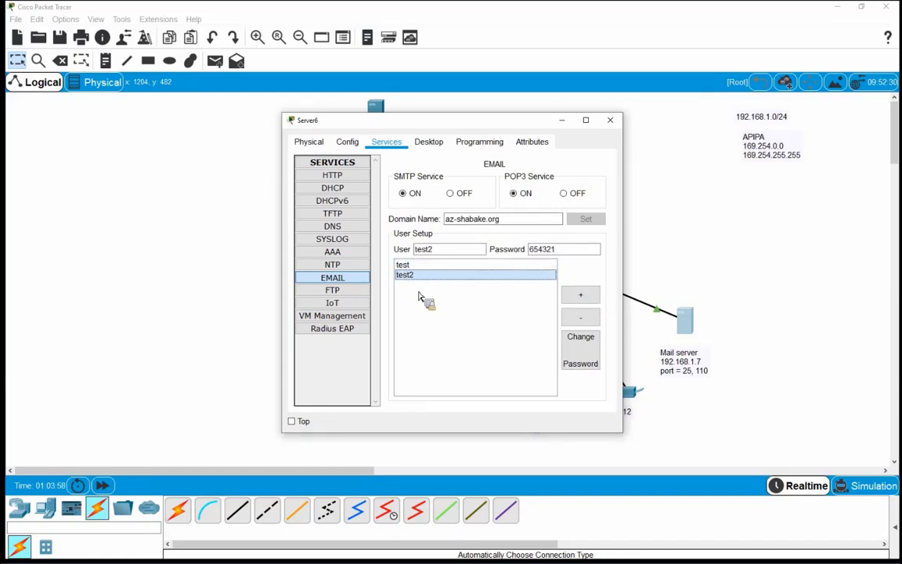
click(588, 301)
click(477, 292)
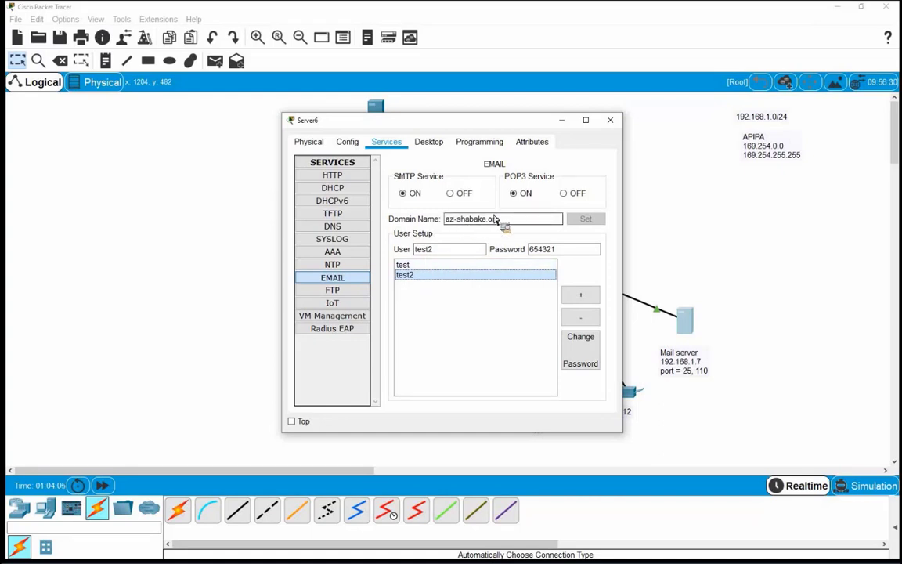
click(612, 121)
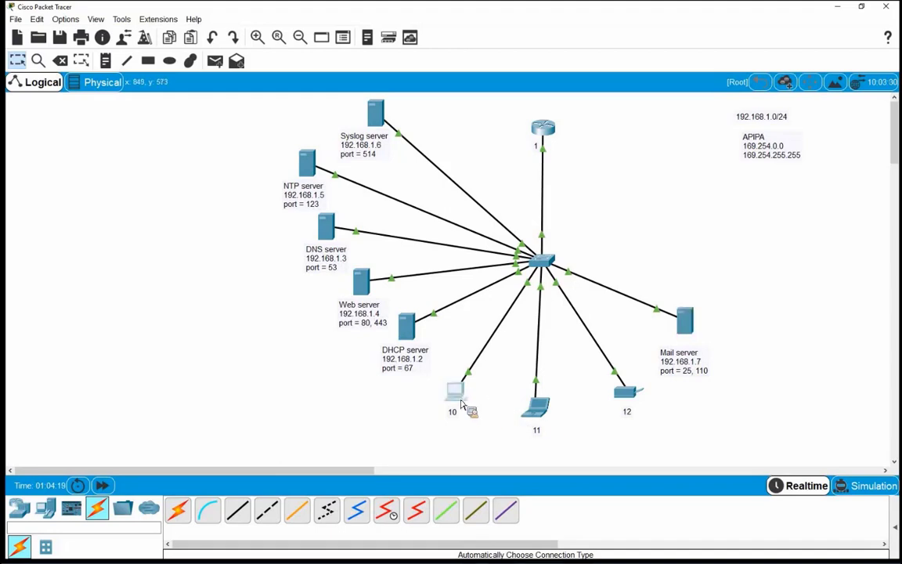
Open PC0, enlarge its window and launch the Email app's Configure Mail form
click(462, 403)
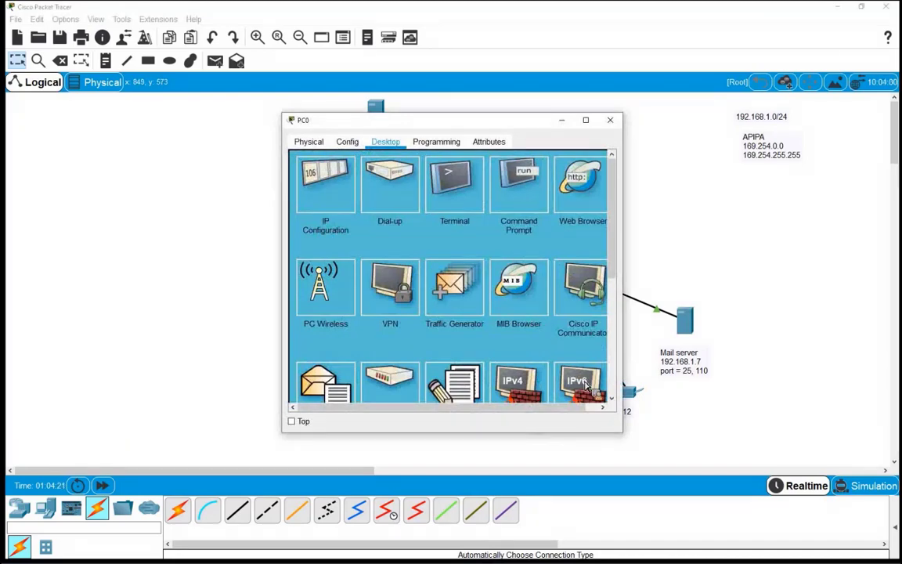
drag(626, 437, 705, 476)
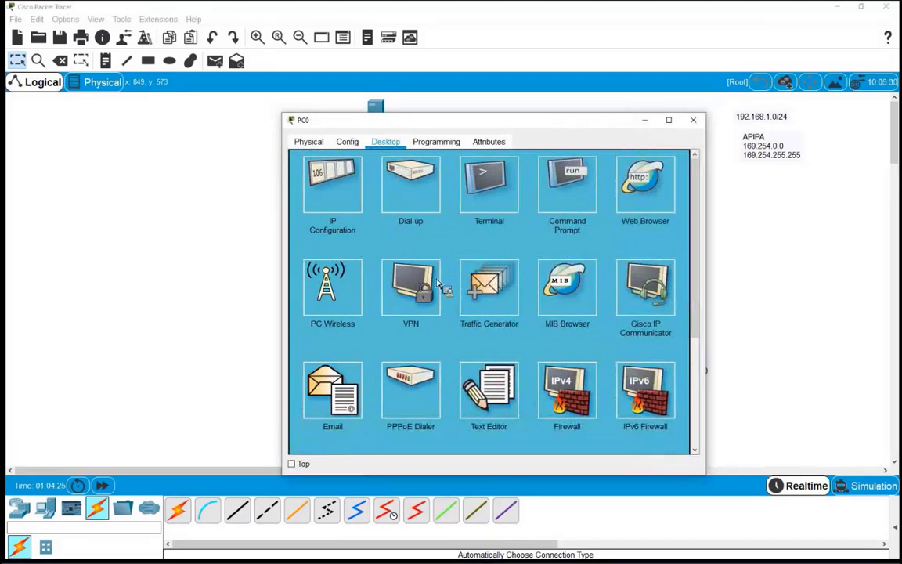
scroll(392, 337, down, 1)
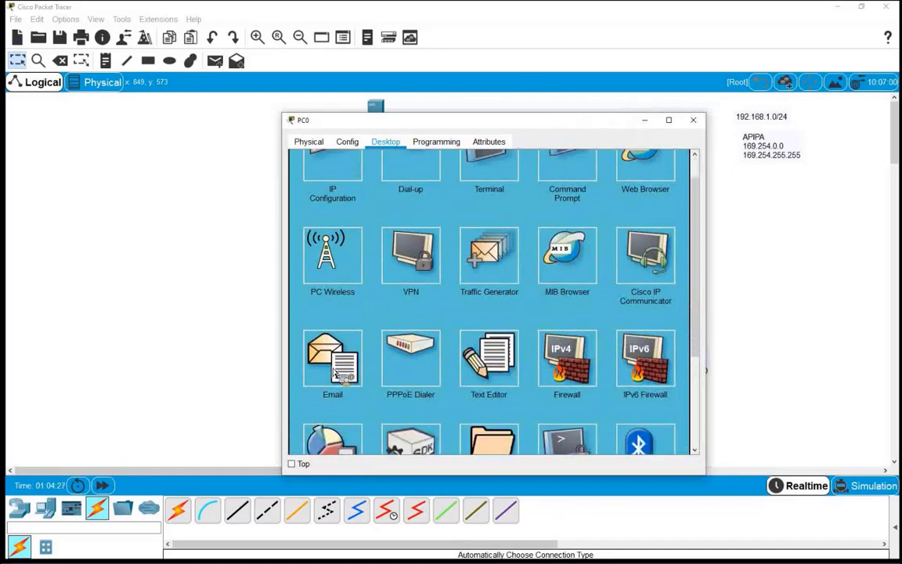
click(333, 373)
click(363, 193)
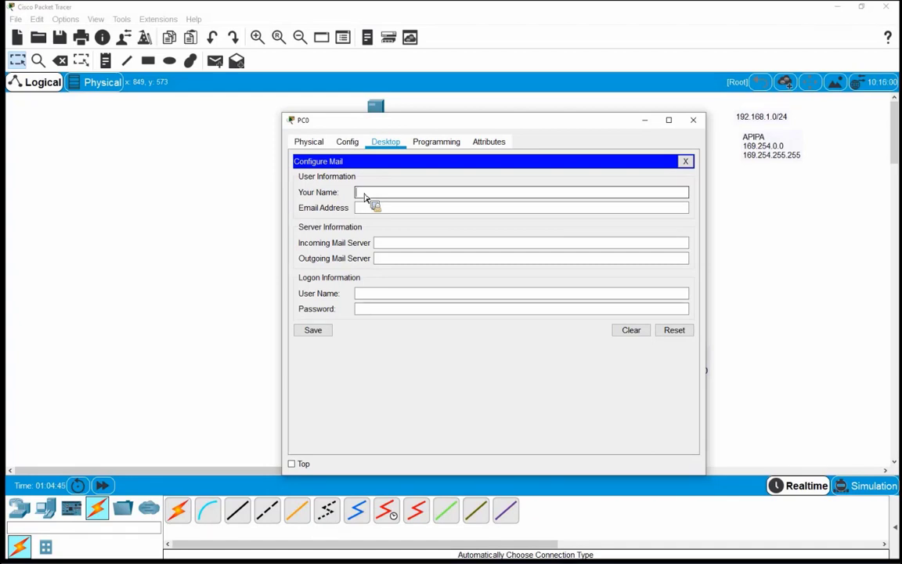
Enter PC0's account name, its e-mail address and incoming server 192.168.1.7
text(test)
key(Tab)
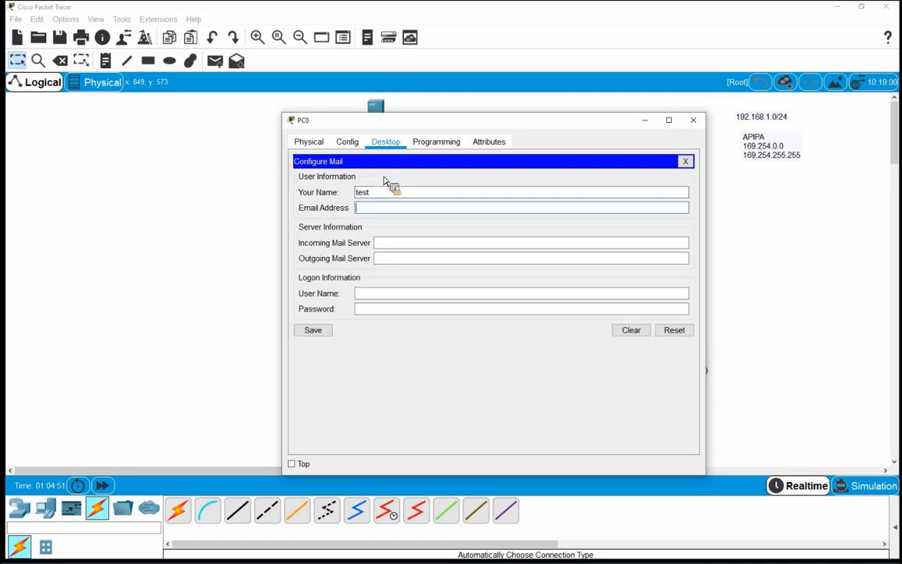
text(test@)
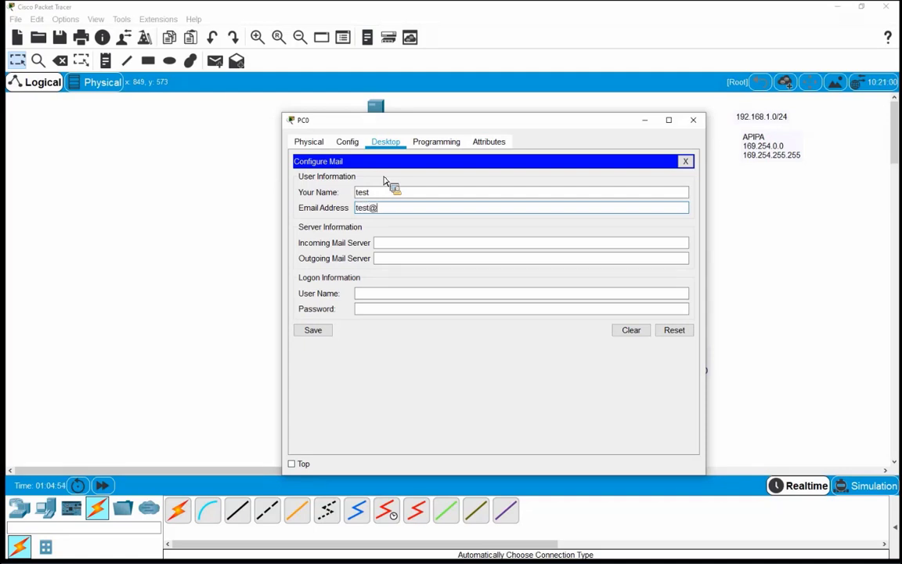
text(az-shabake.org)
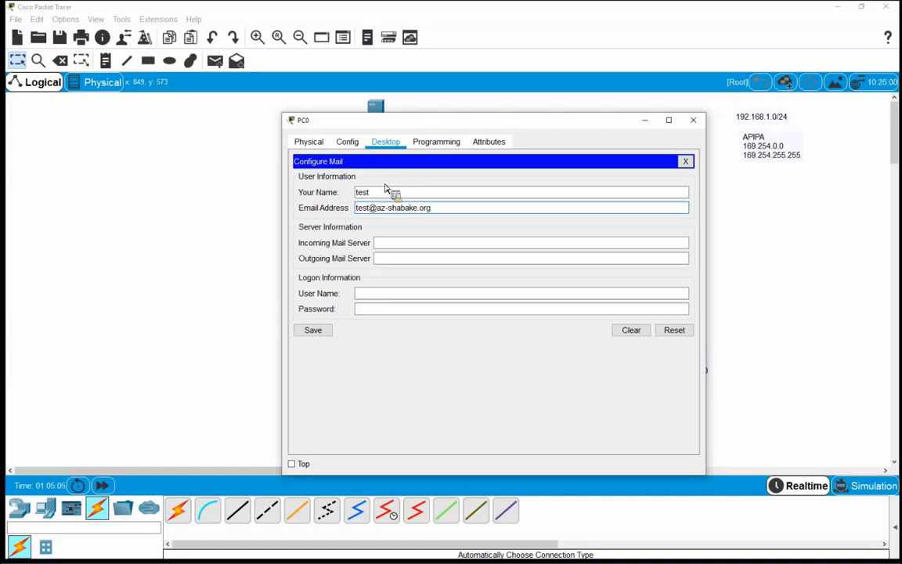
click(401, 245)
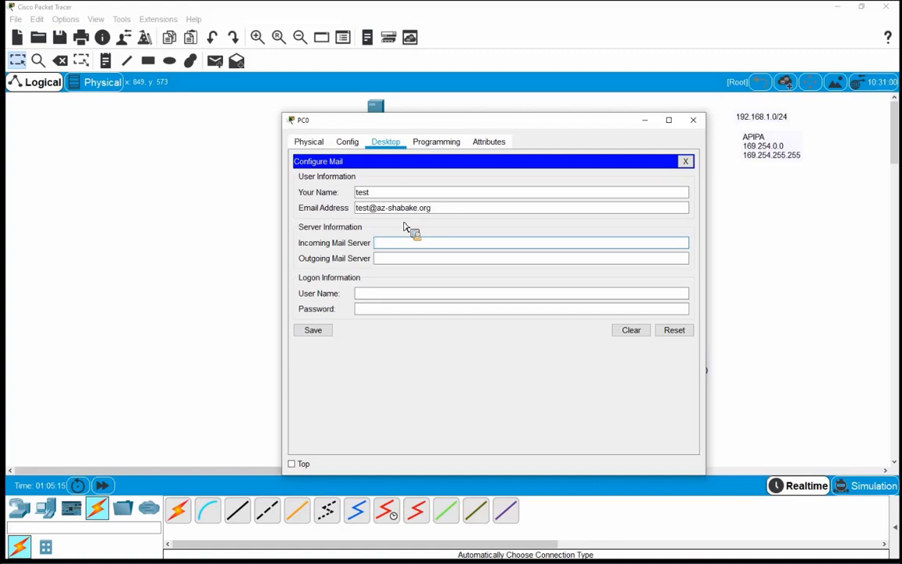
text(192.168.1.7)
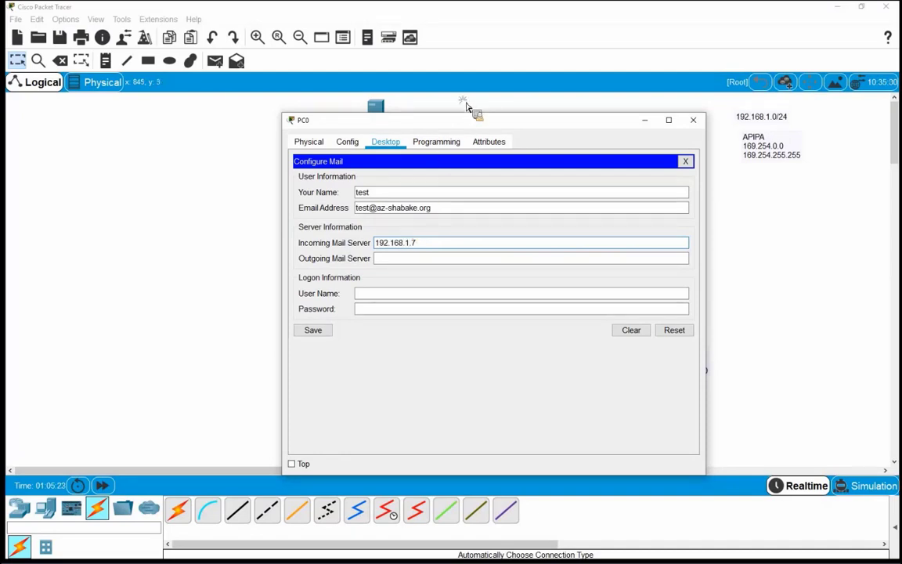
Set outgoing server 192.168.1.7, logon user test with its password, and save the account
drag(471, 123, 453, 113)
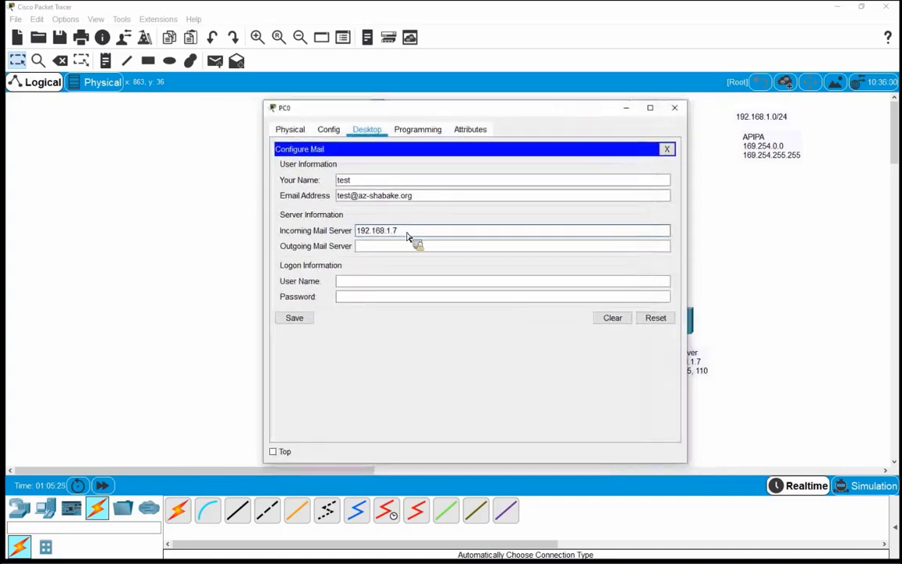
double_click(359, 232)
key(ctrl+c)
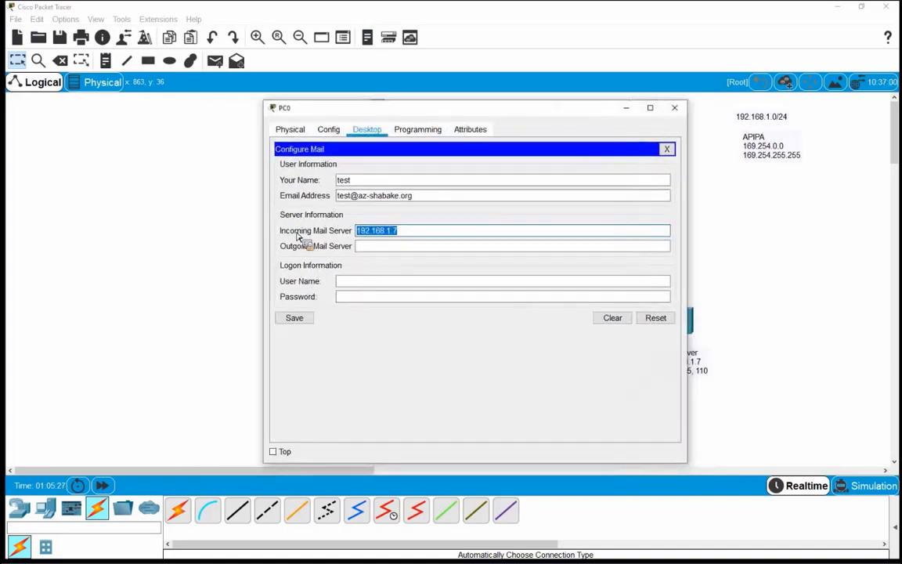
click(373, 248)
key(ctrl+v)
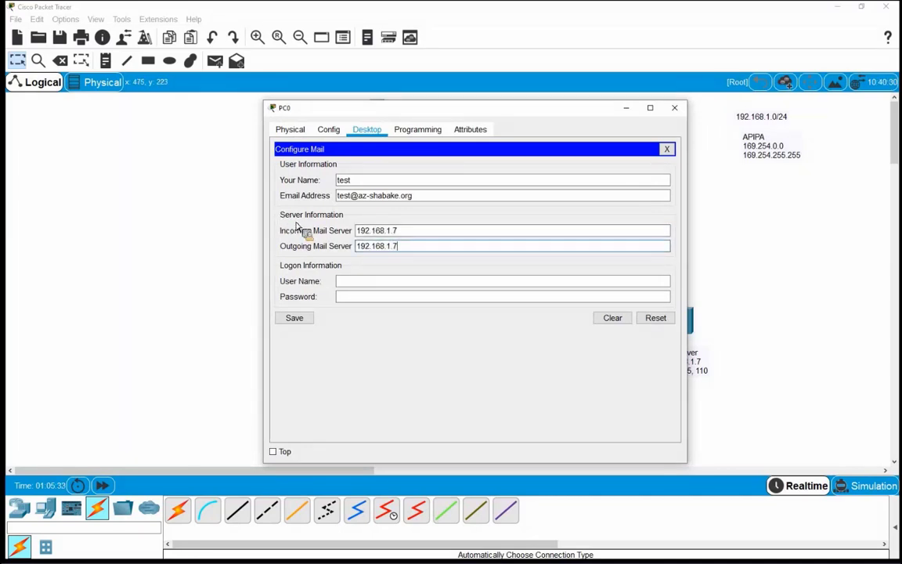
click(364, 284)
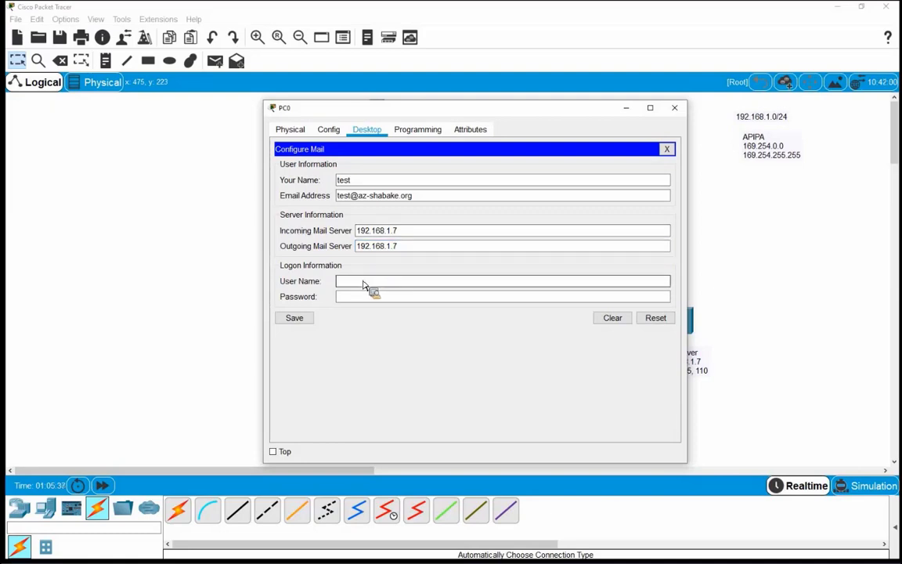
text(test)
key(Tab)
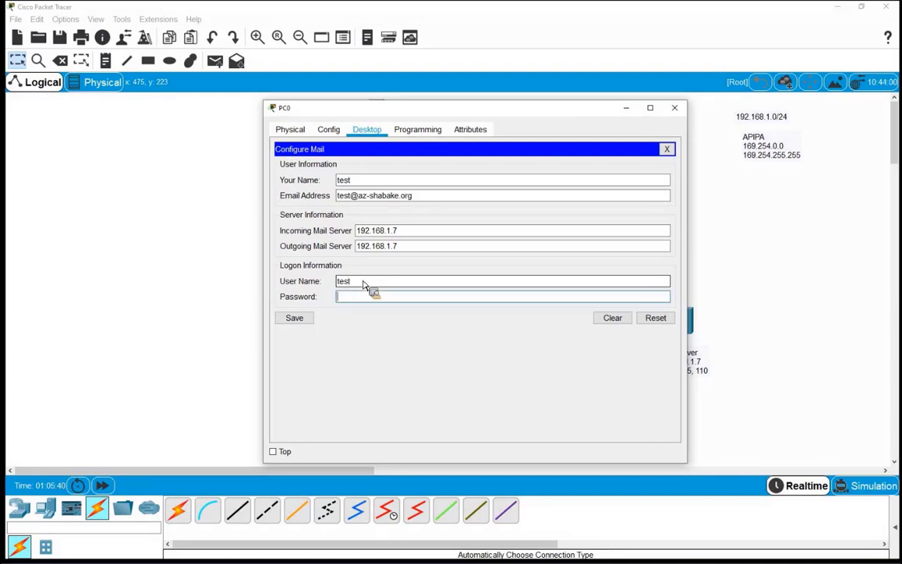
text(123456)
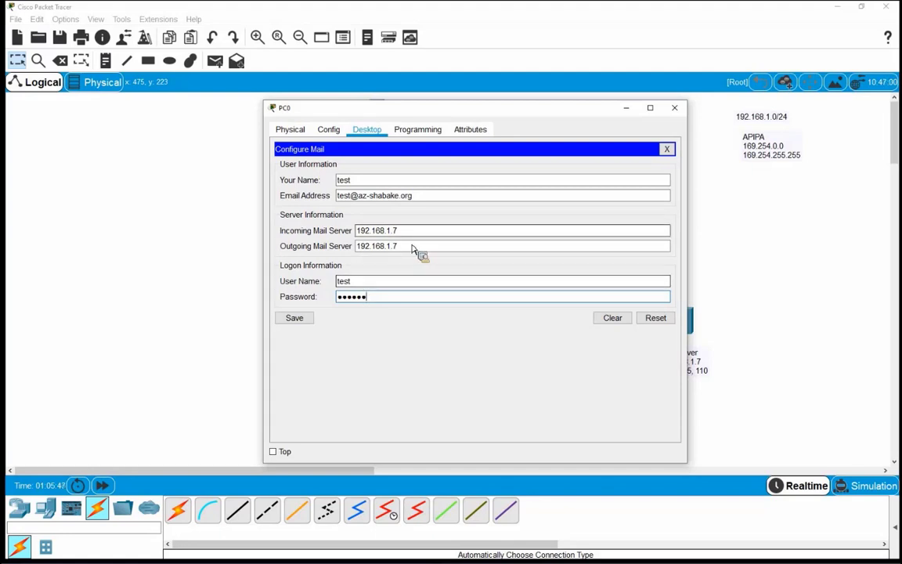
click(290, 321)
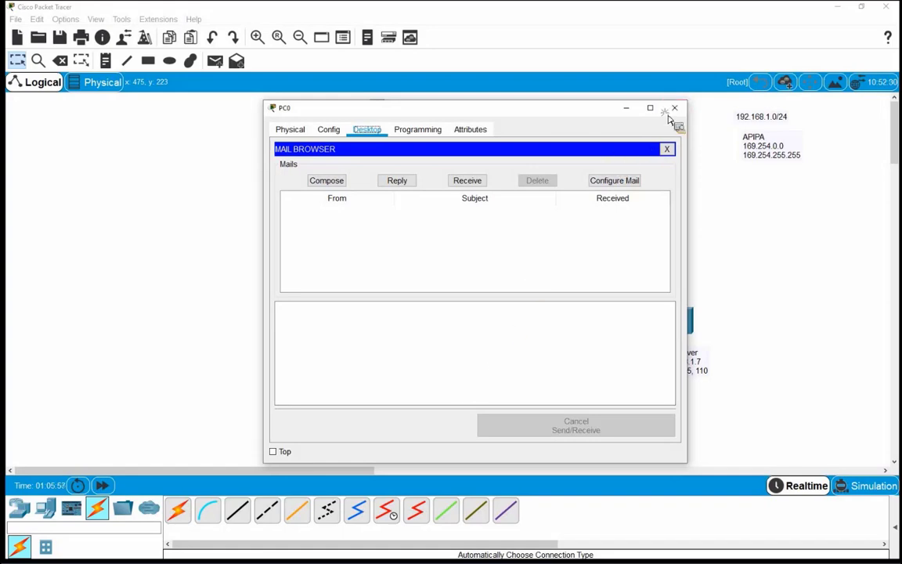
Open Laptop0's mail setup and enter name test2 and the account's e-mail address
click(675, 107)
click(539, 413)
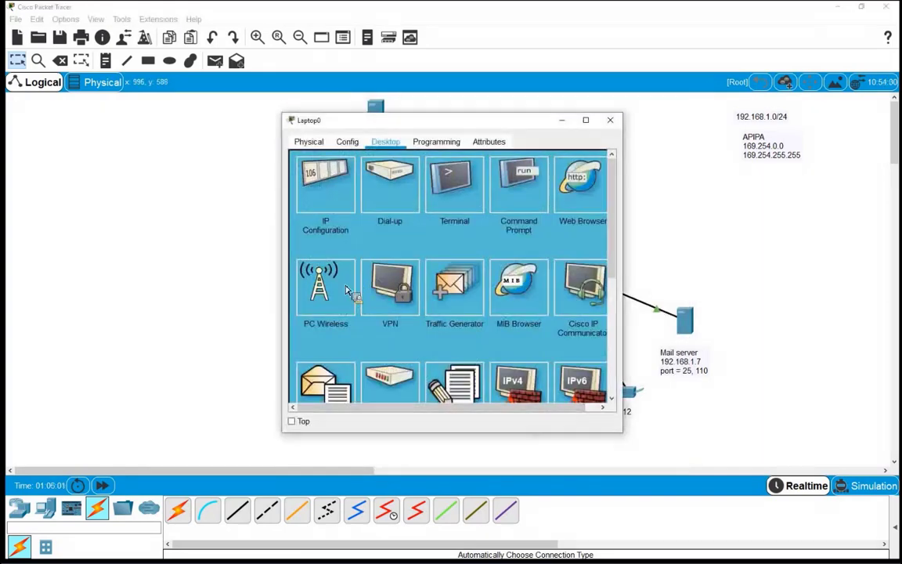
click(366, 196)
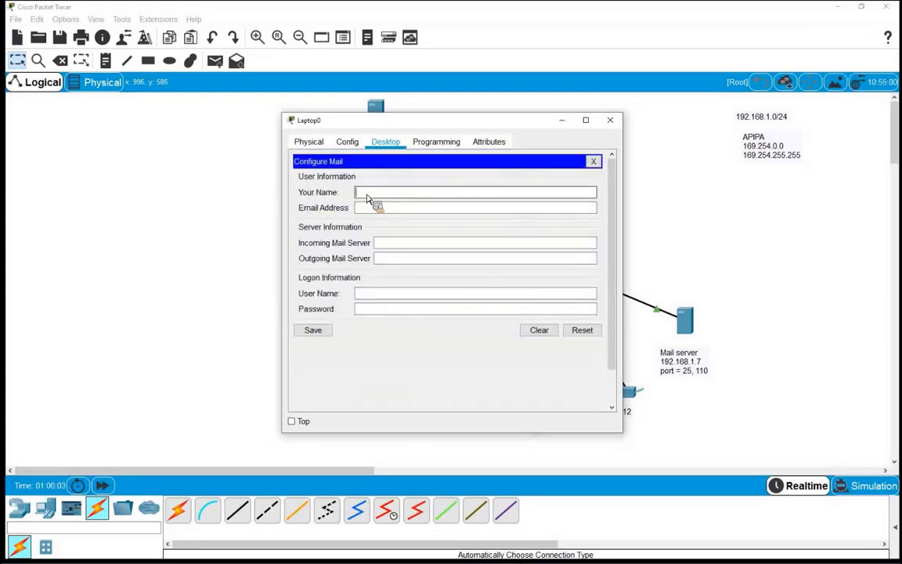
text(test2)
key(Tab)
text(test2)
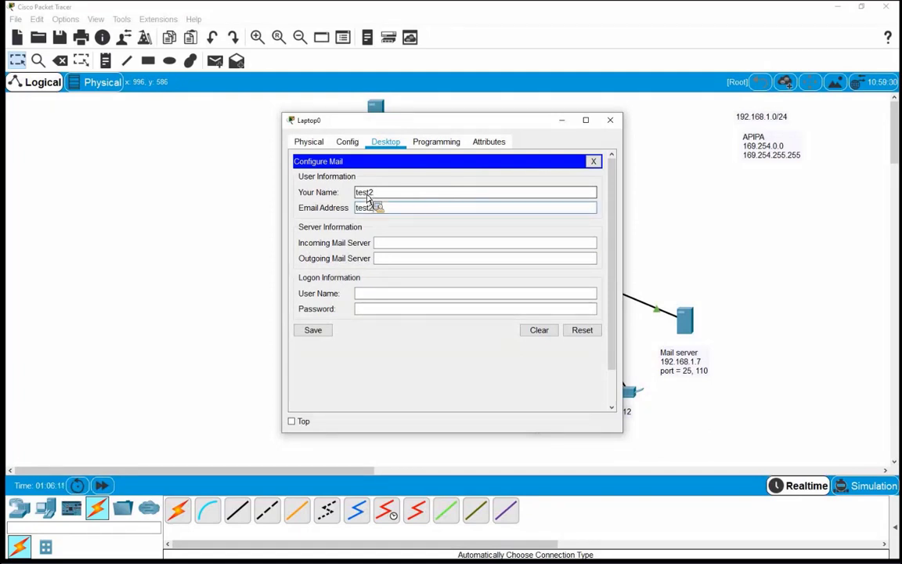
text(@az-shabake.org)
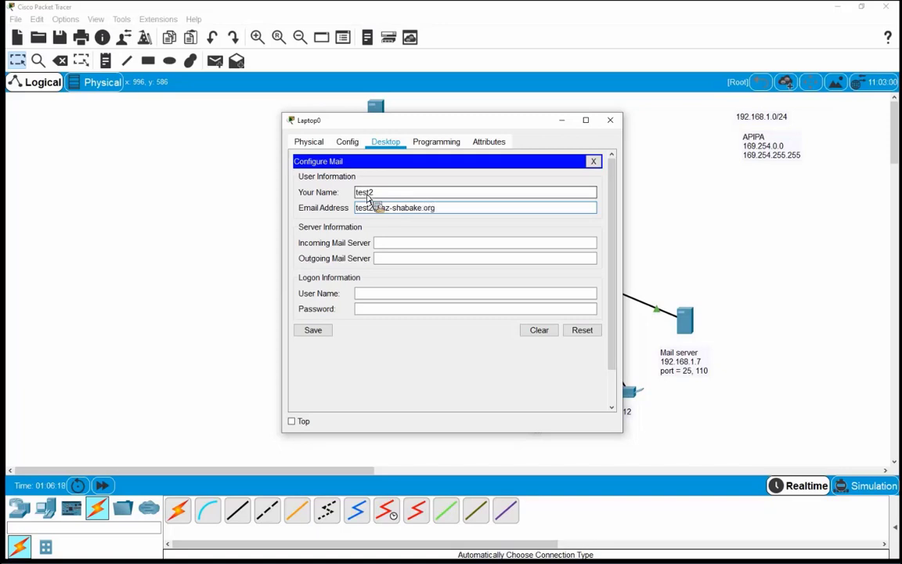
Set both mail servers to 192.168.1.7, logon user test2 with its password, and save
click(393, 247)
text(192.1)
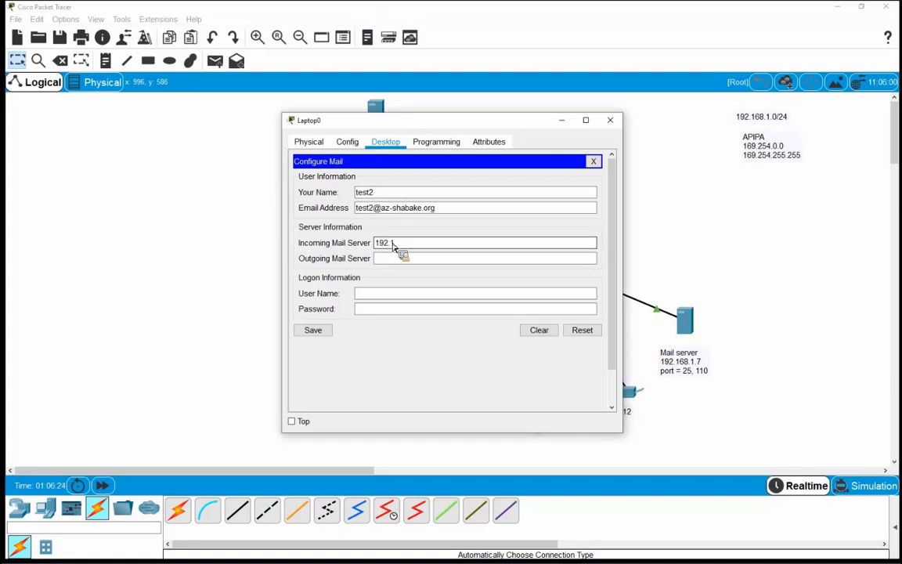
text(68.1.7)
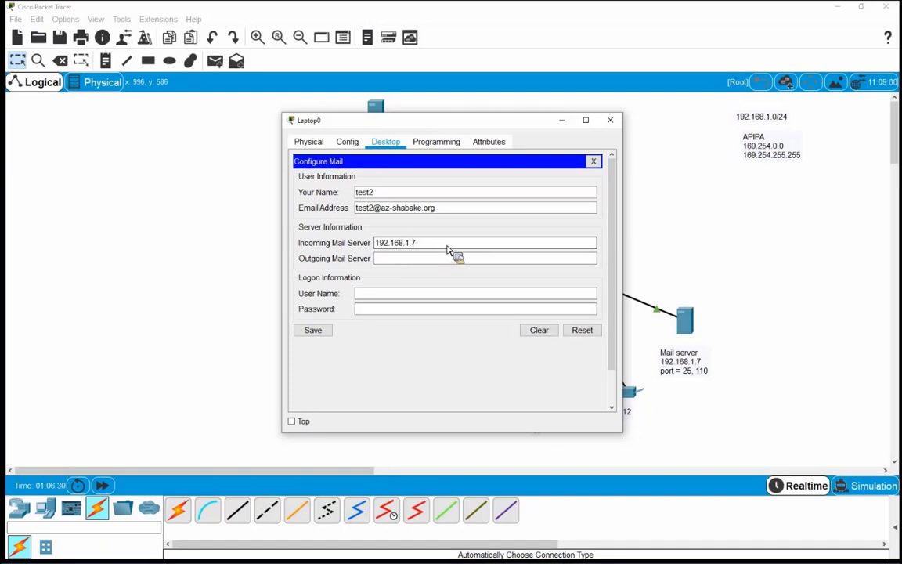
double_click(380, 246)
key(ctrl+c)
click(395, 264)
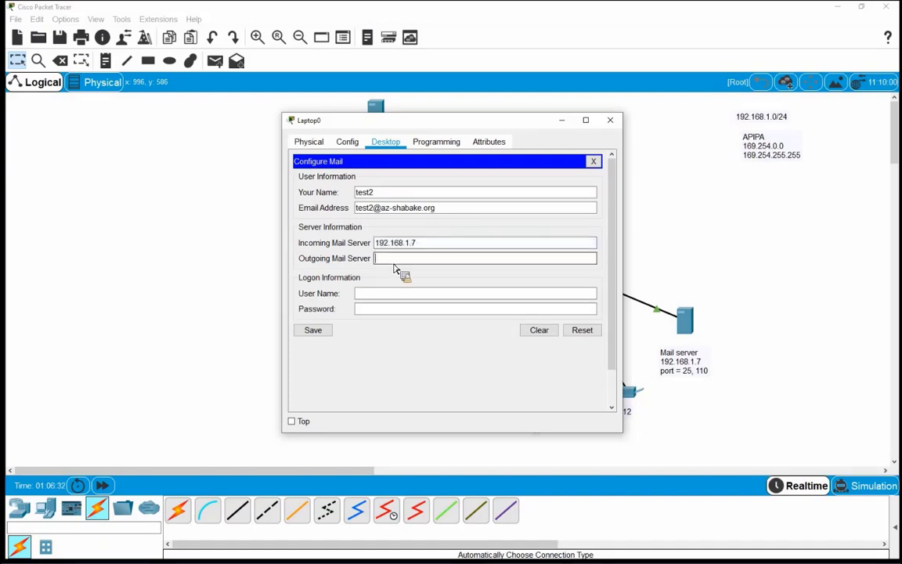
key(ctrl+v)
click(408, 295)
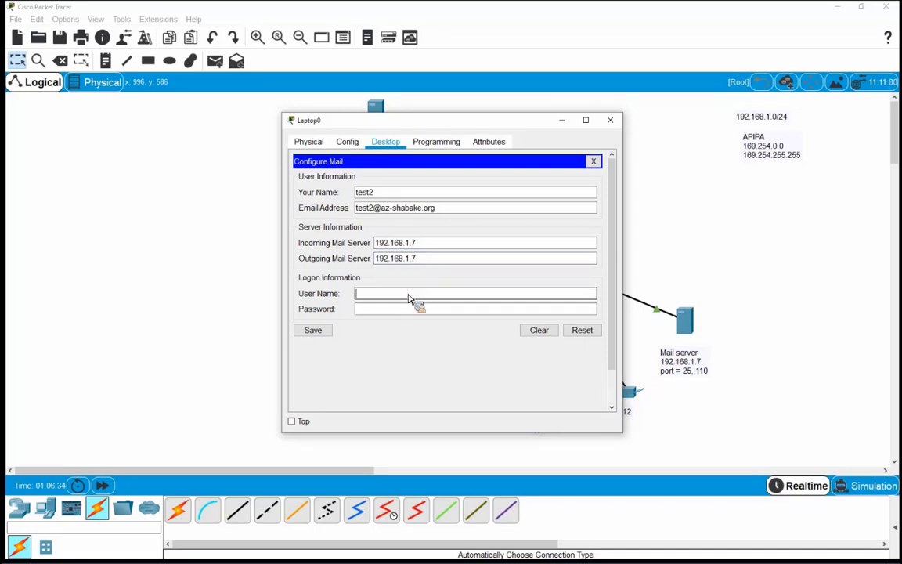
text(test2)
key(Tab)
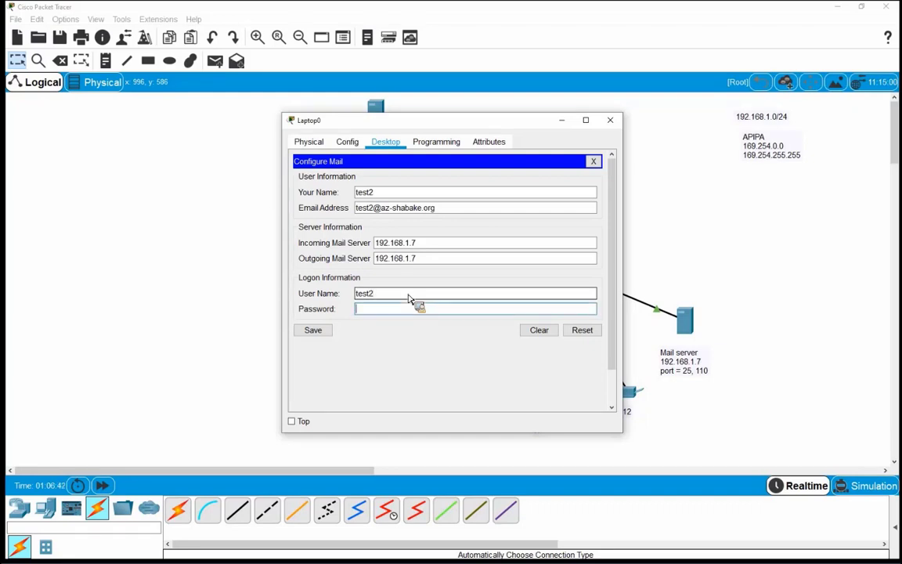
text(123456)
click(315, 330)
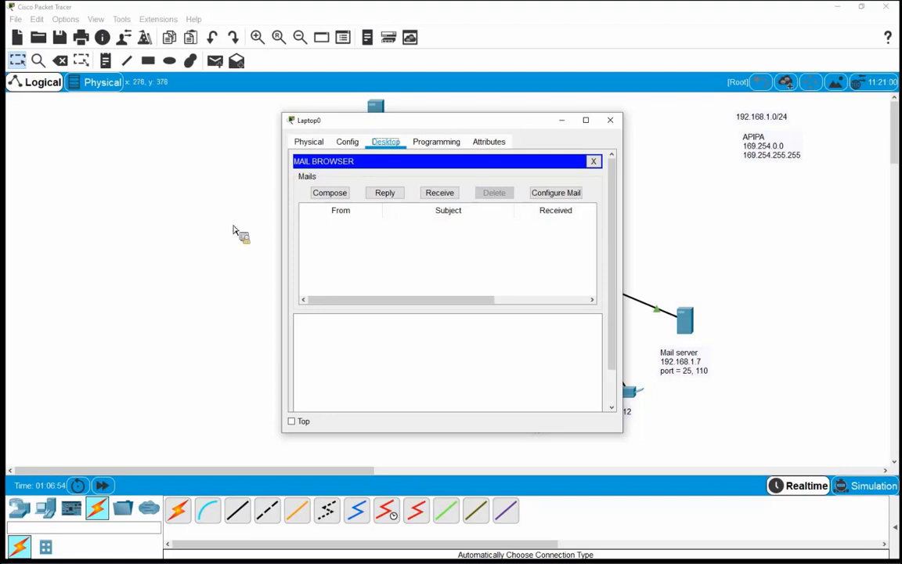
Send a mail from Laptop0 to the test account with subject 'hi' and body 'testing'
click(327, 195)
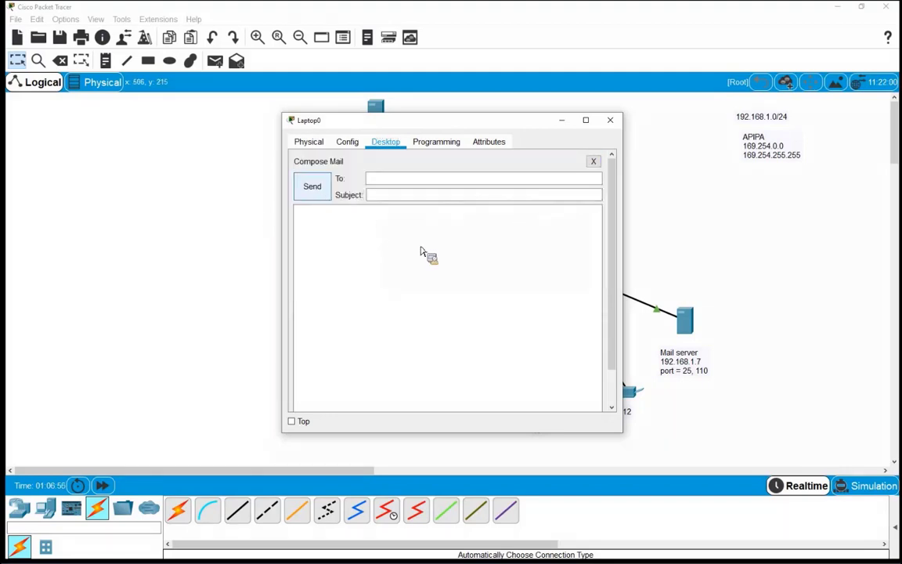
click(419, 183)
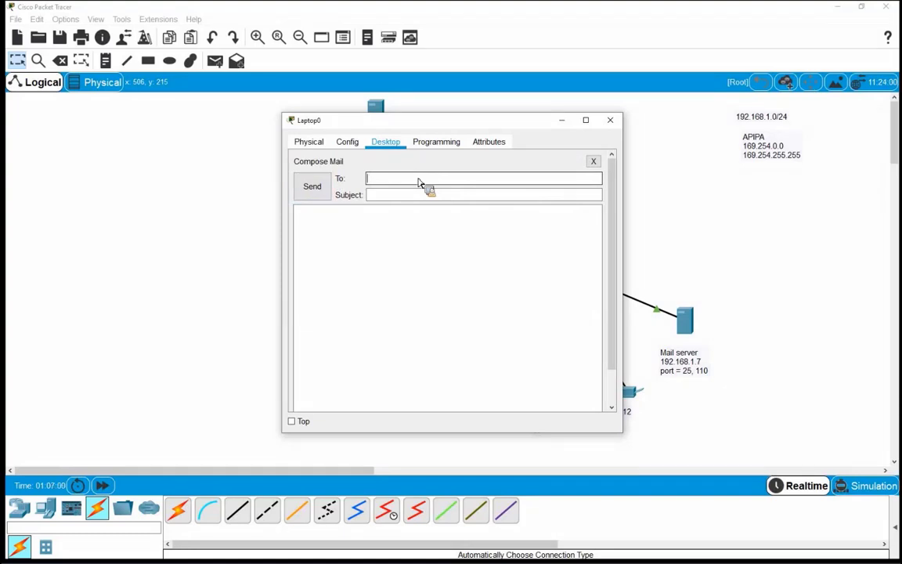
text(test@az-shabake.org)
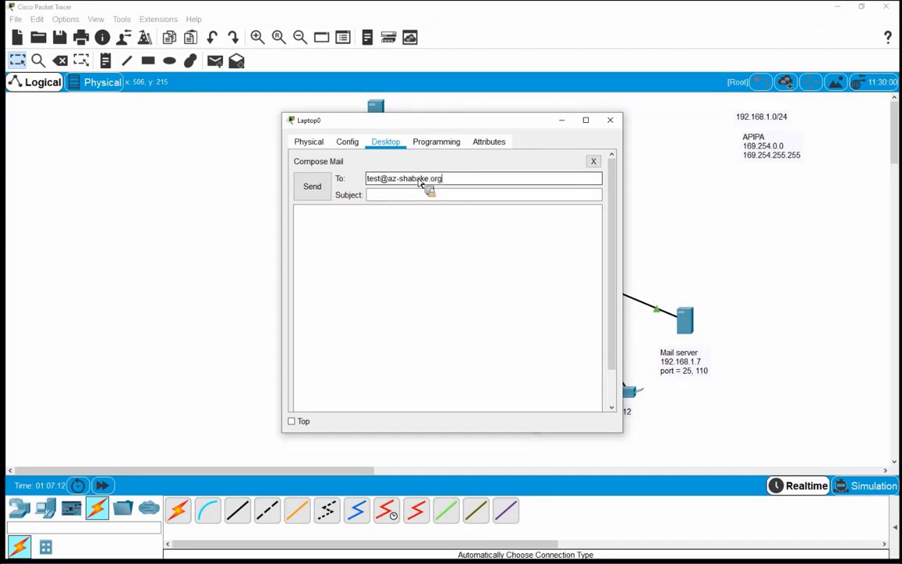
key(Tab)
text(hi)
key(Tab)
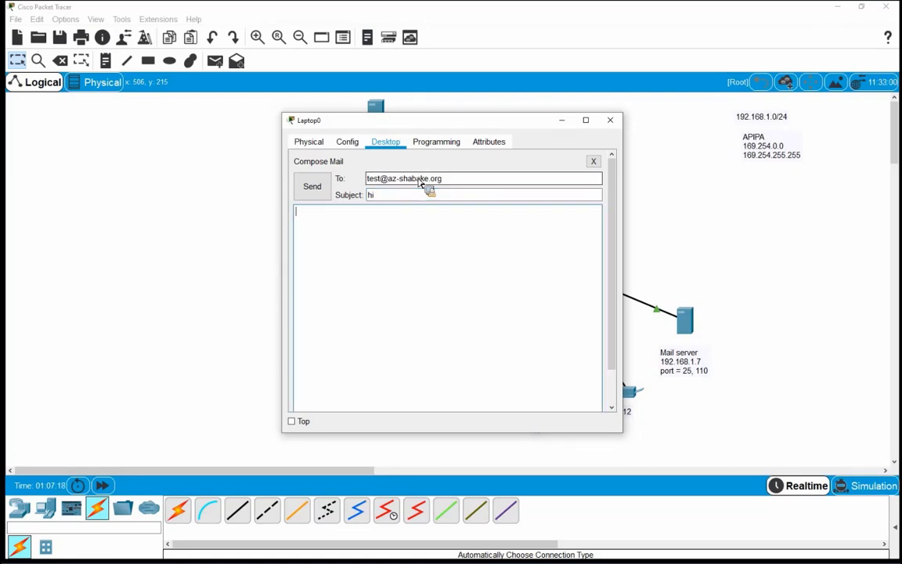
text(testing)
click(313, 188)
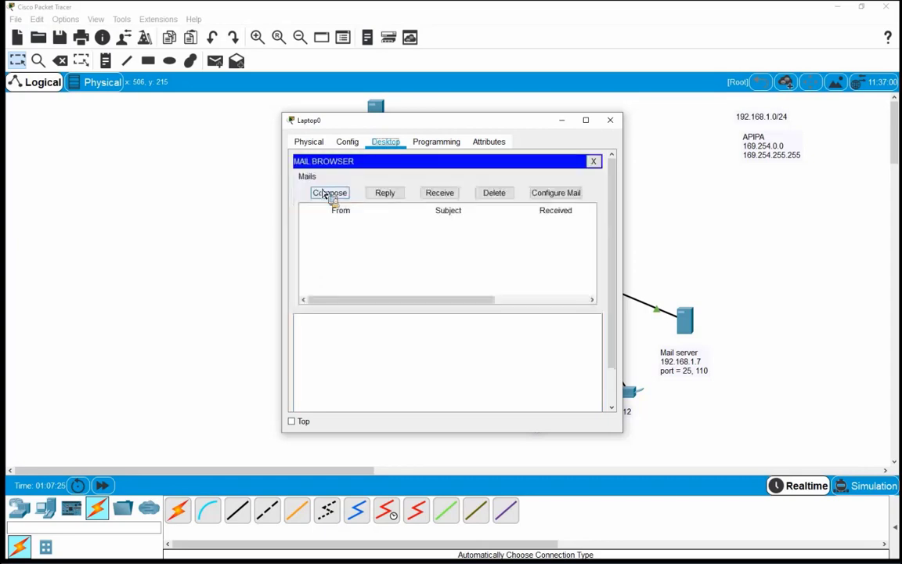
click(611, 121)
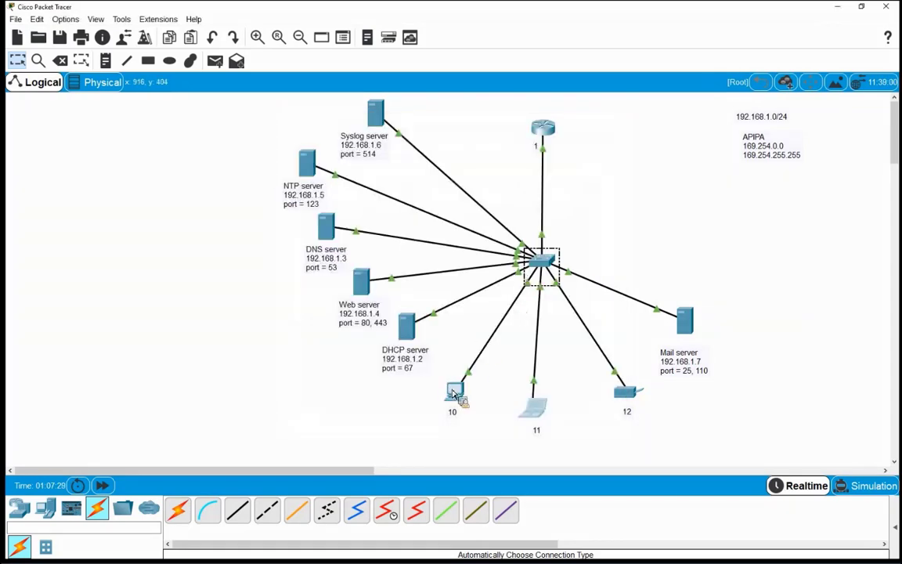
On PC0, receive mail and open the 'hi' message reading 'testing', then close the window
double_click(444, 373)
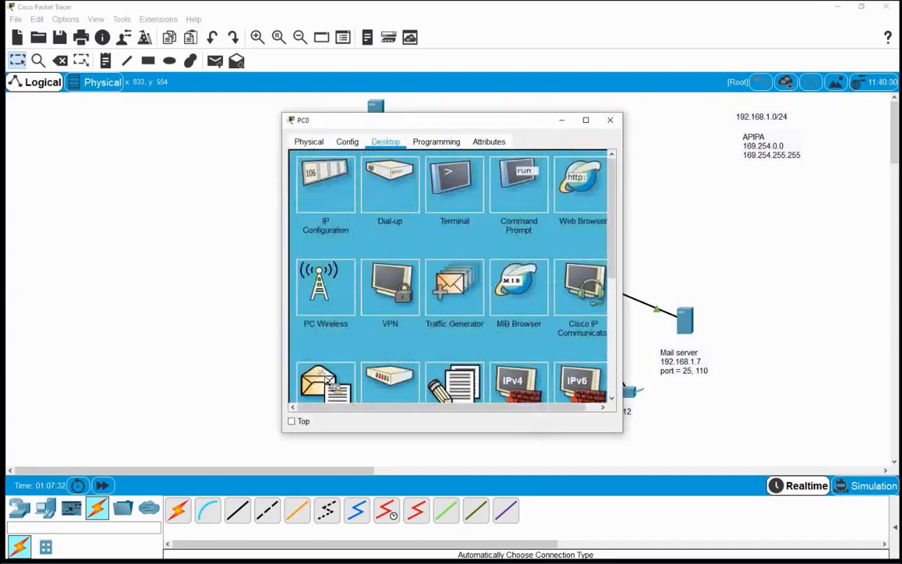
click(325, 378)
click(439, 194)
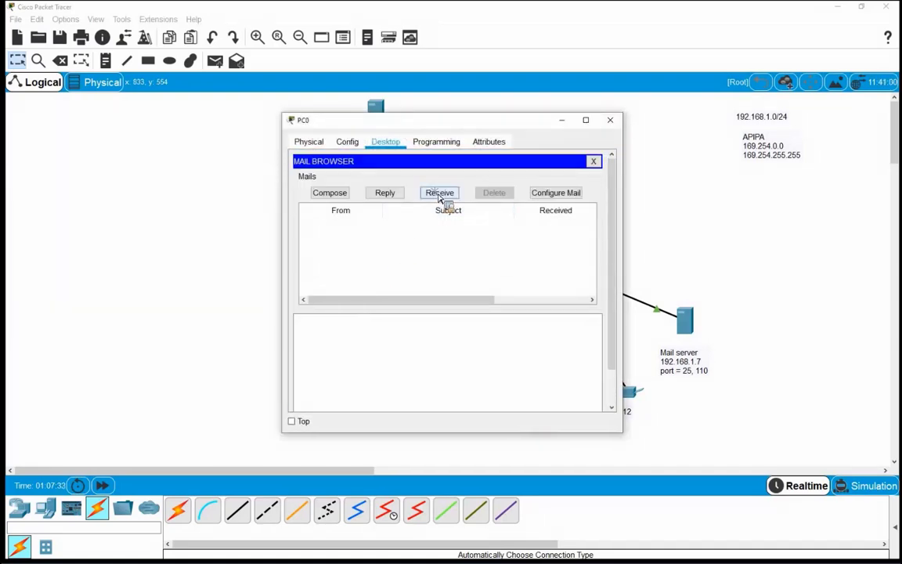
drag(624, 433, 756, 427)
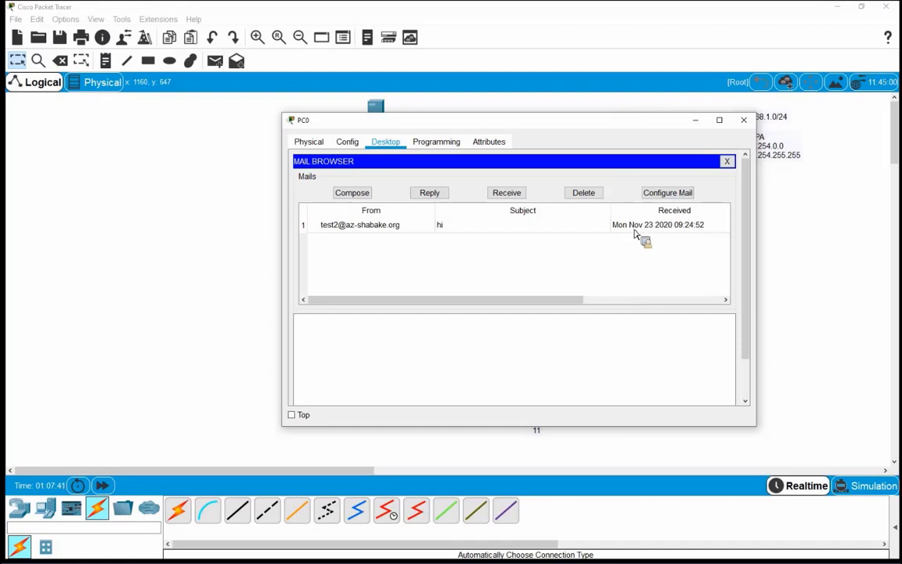
click(366, 226)
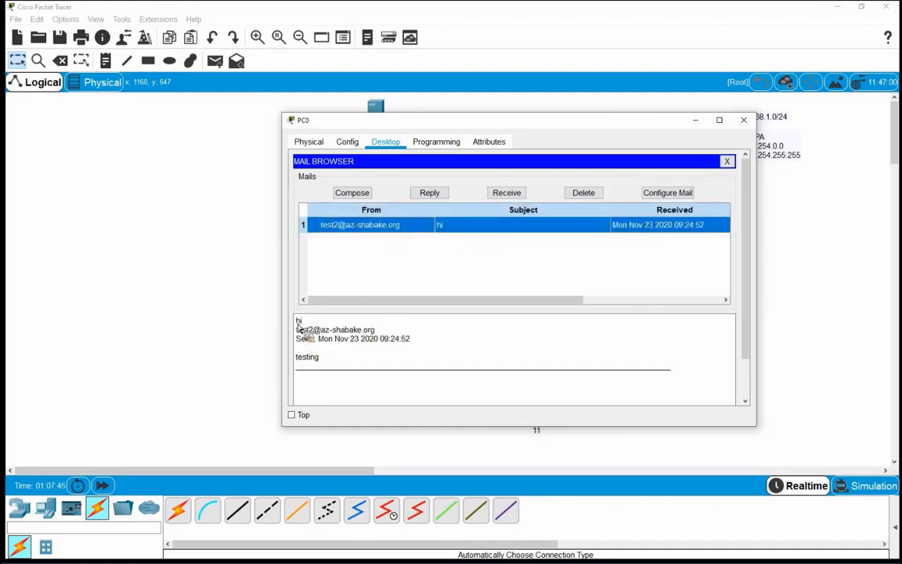
drag(322, 339, 426, 354)
click(426, 354)
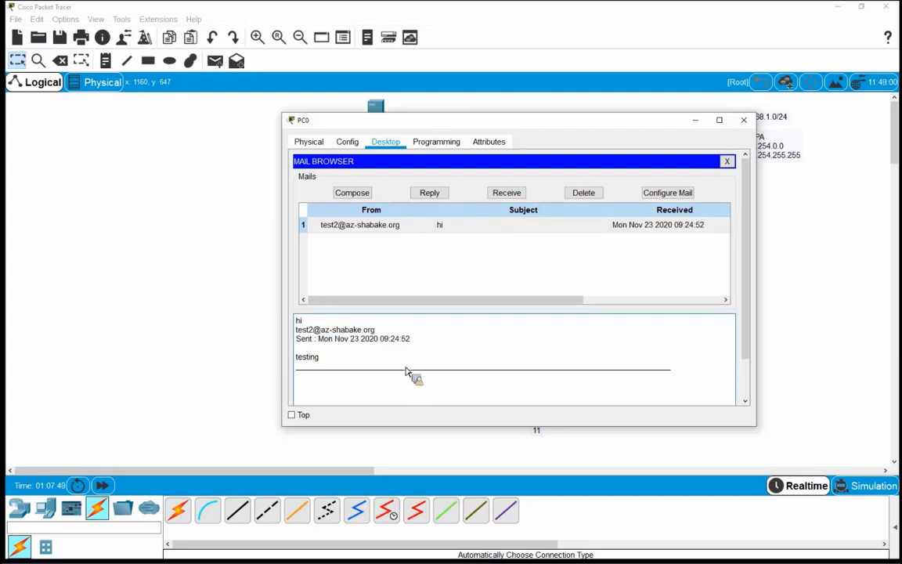
click(744, 120)
drag(648, 278, 724, 325)
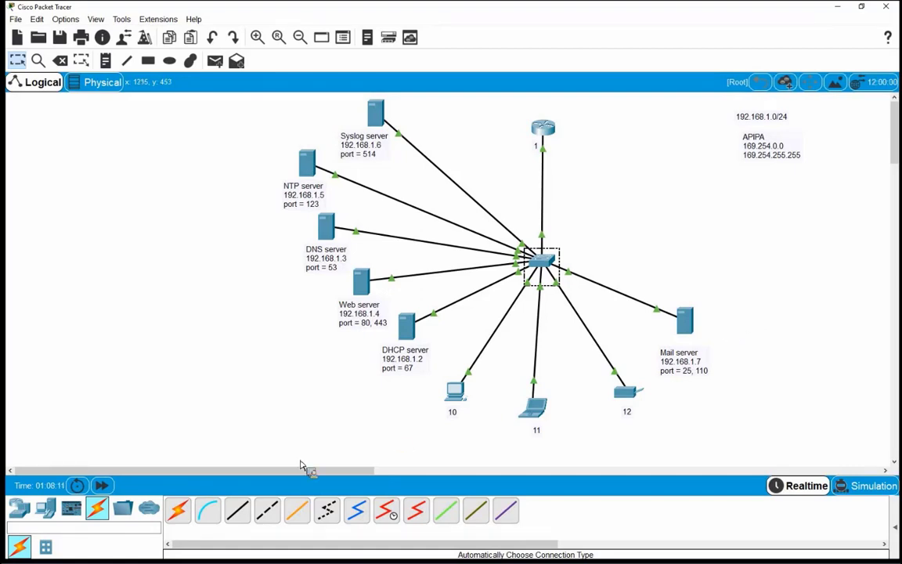
Place a server above the Mail server and note it 'FTP server', '192.168.1.8', 'port = 21, 20'
click(45, 509)
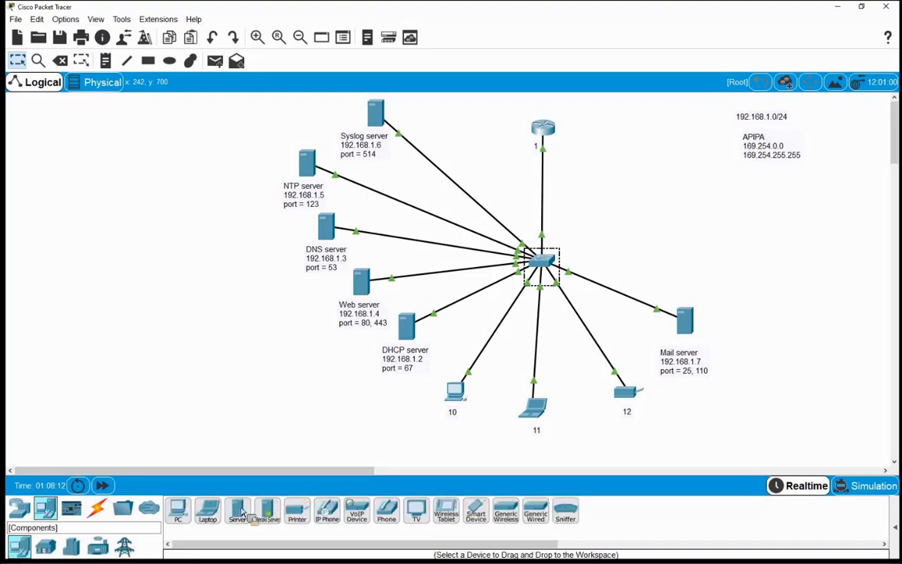
drag(233, 513, 717, 270)
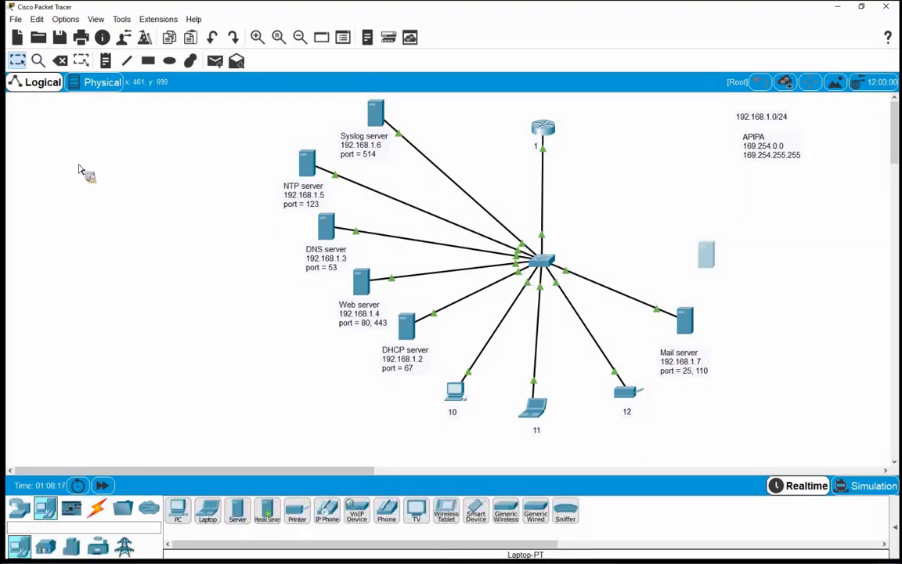
click(106, 61)
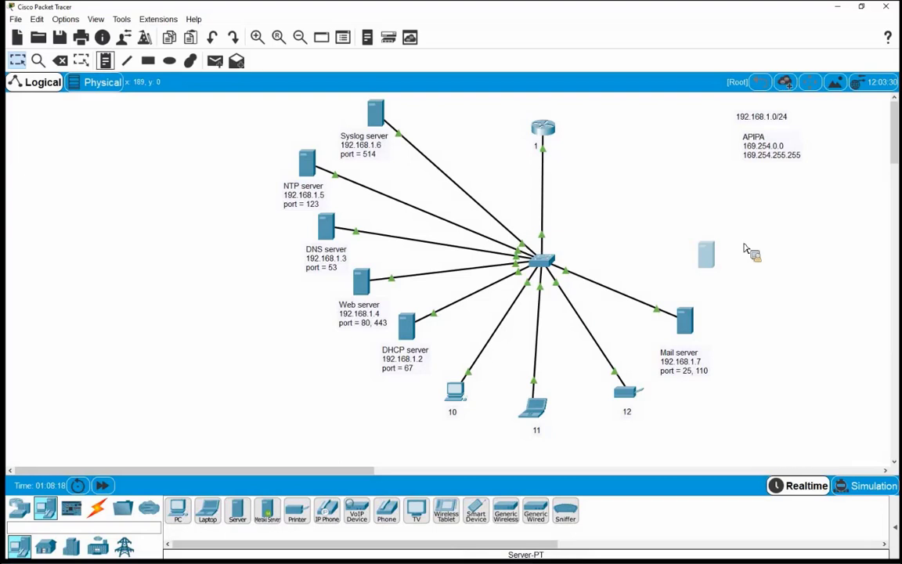
click(683, 296)
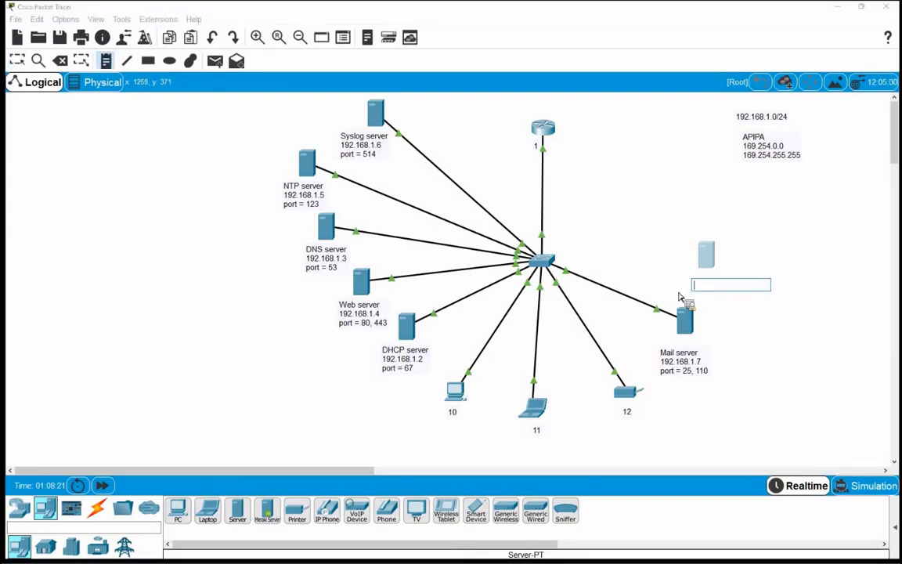
text(FTP server)
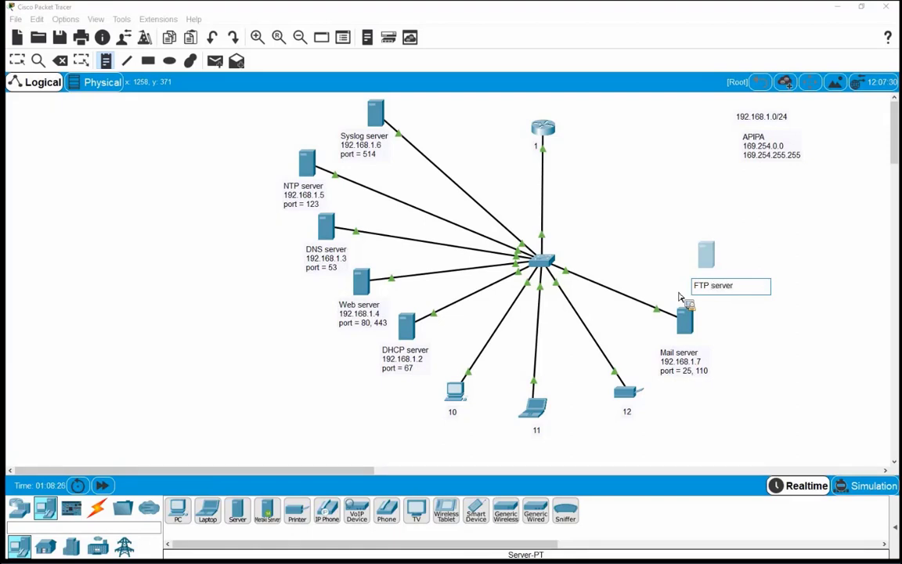
key(Return)
text(192.168.1.8)
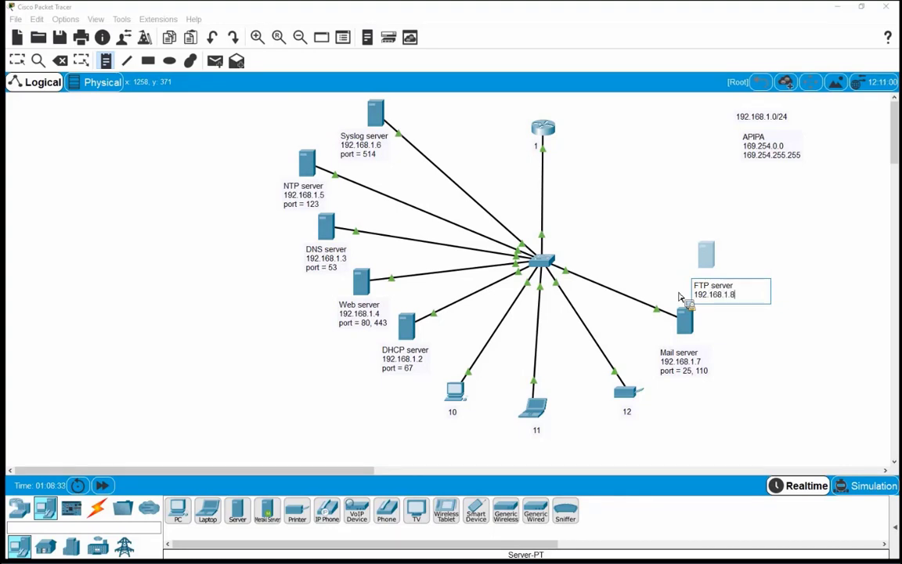
key(Return)
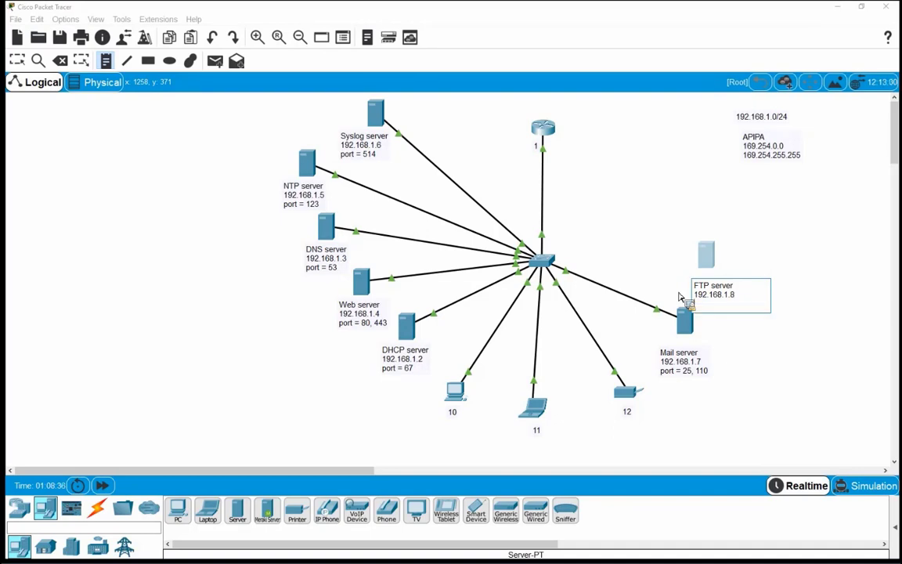
text(port = 21)
text(, 20)
click(679, 296)
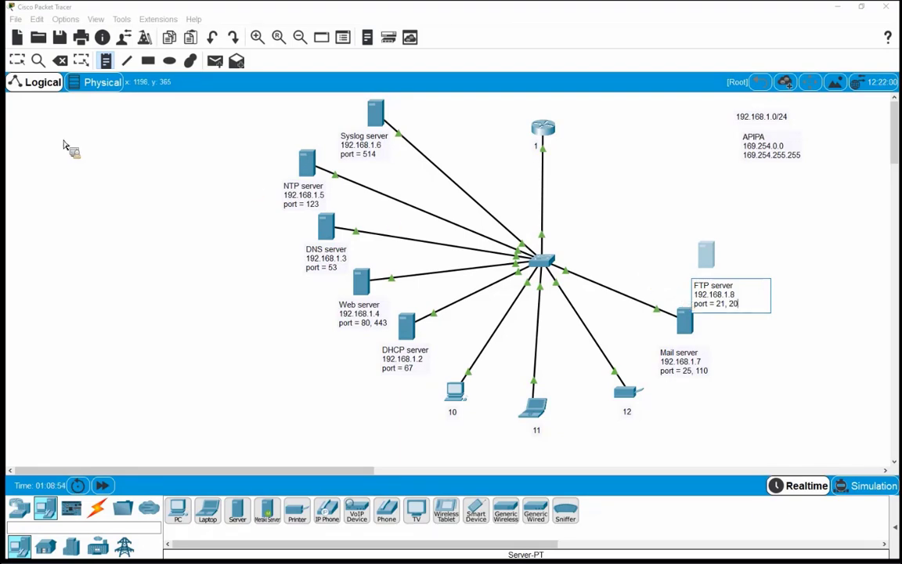